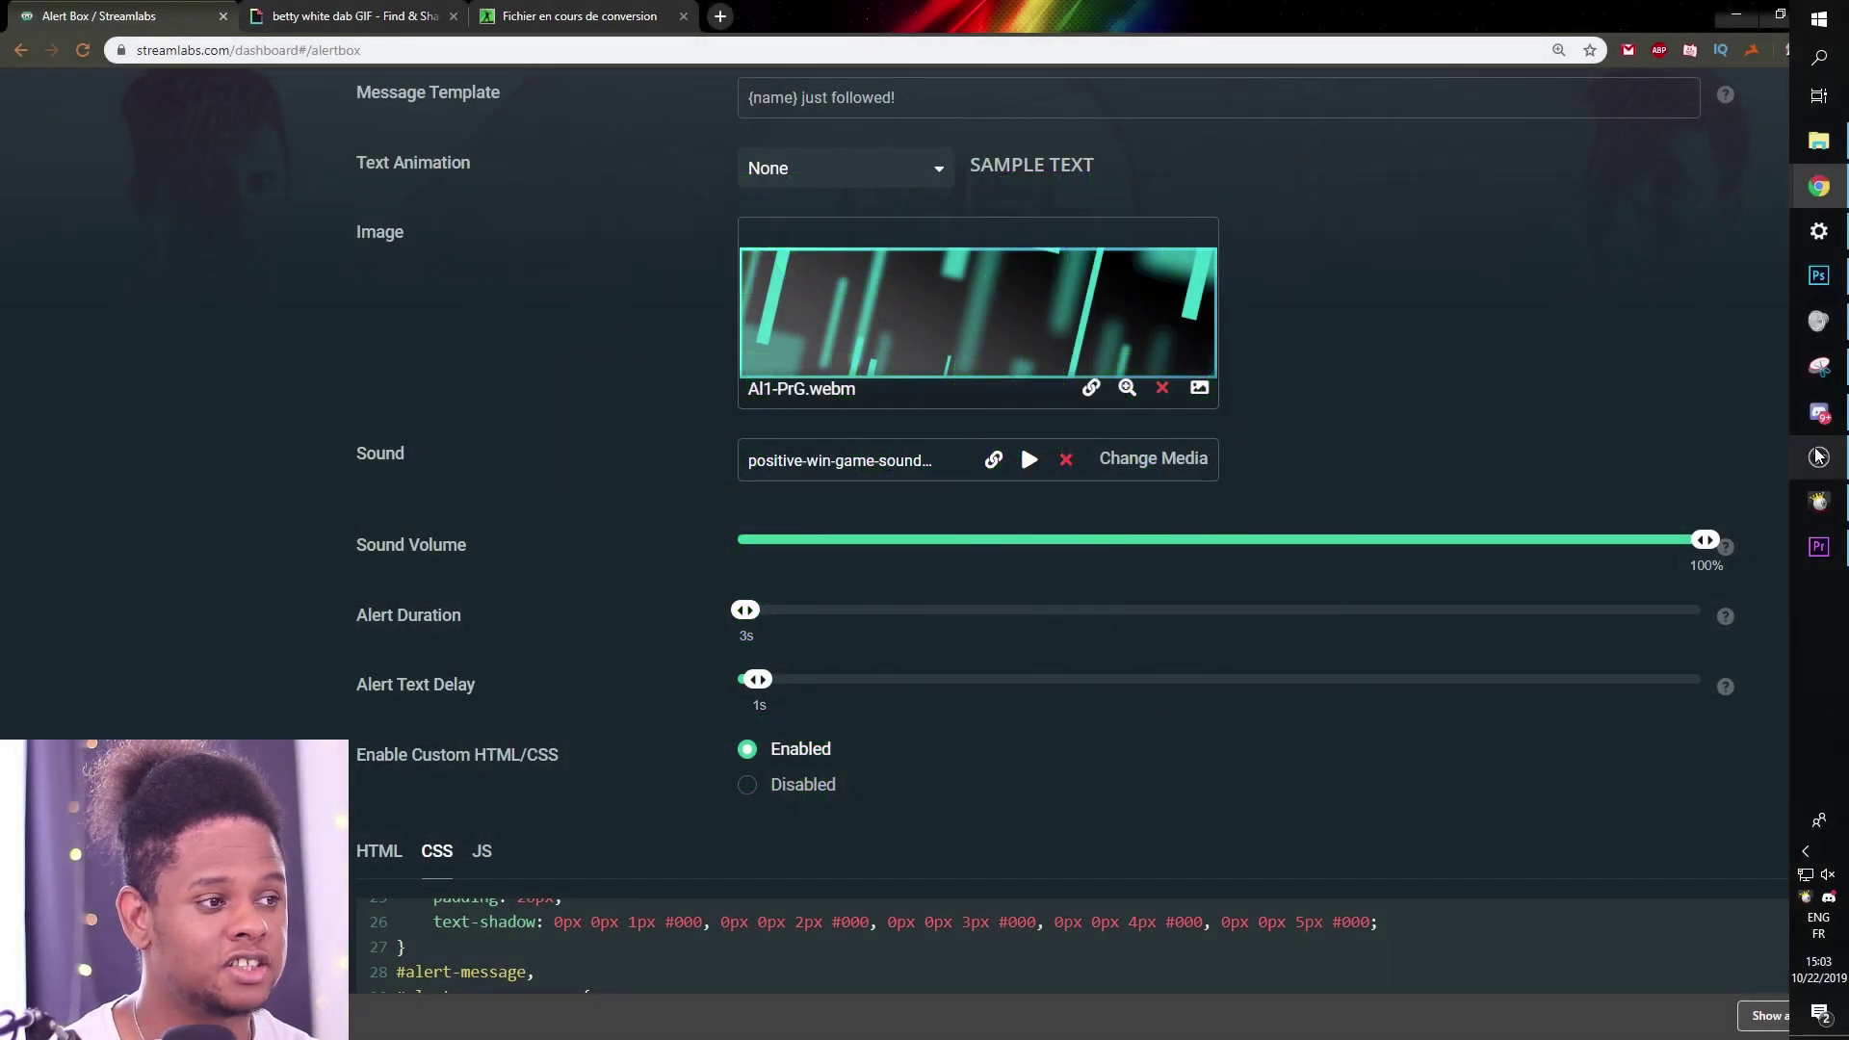
Step: In Photoshop, create a new blank document and draw a circle near the canvas centre
left_click(1836, 274)
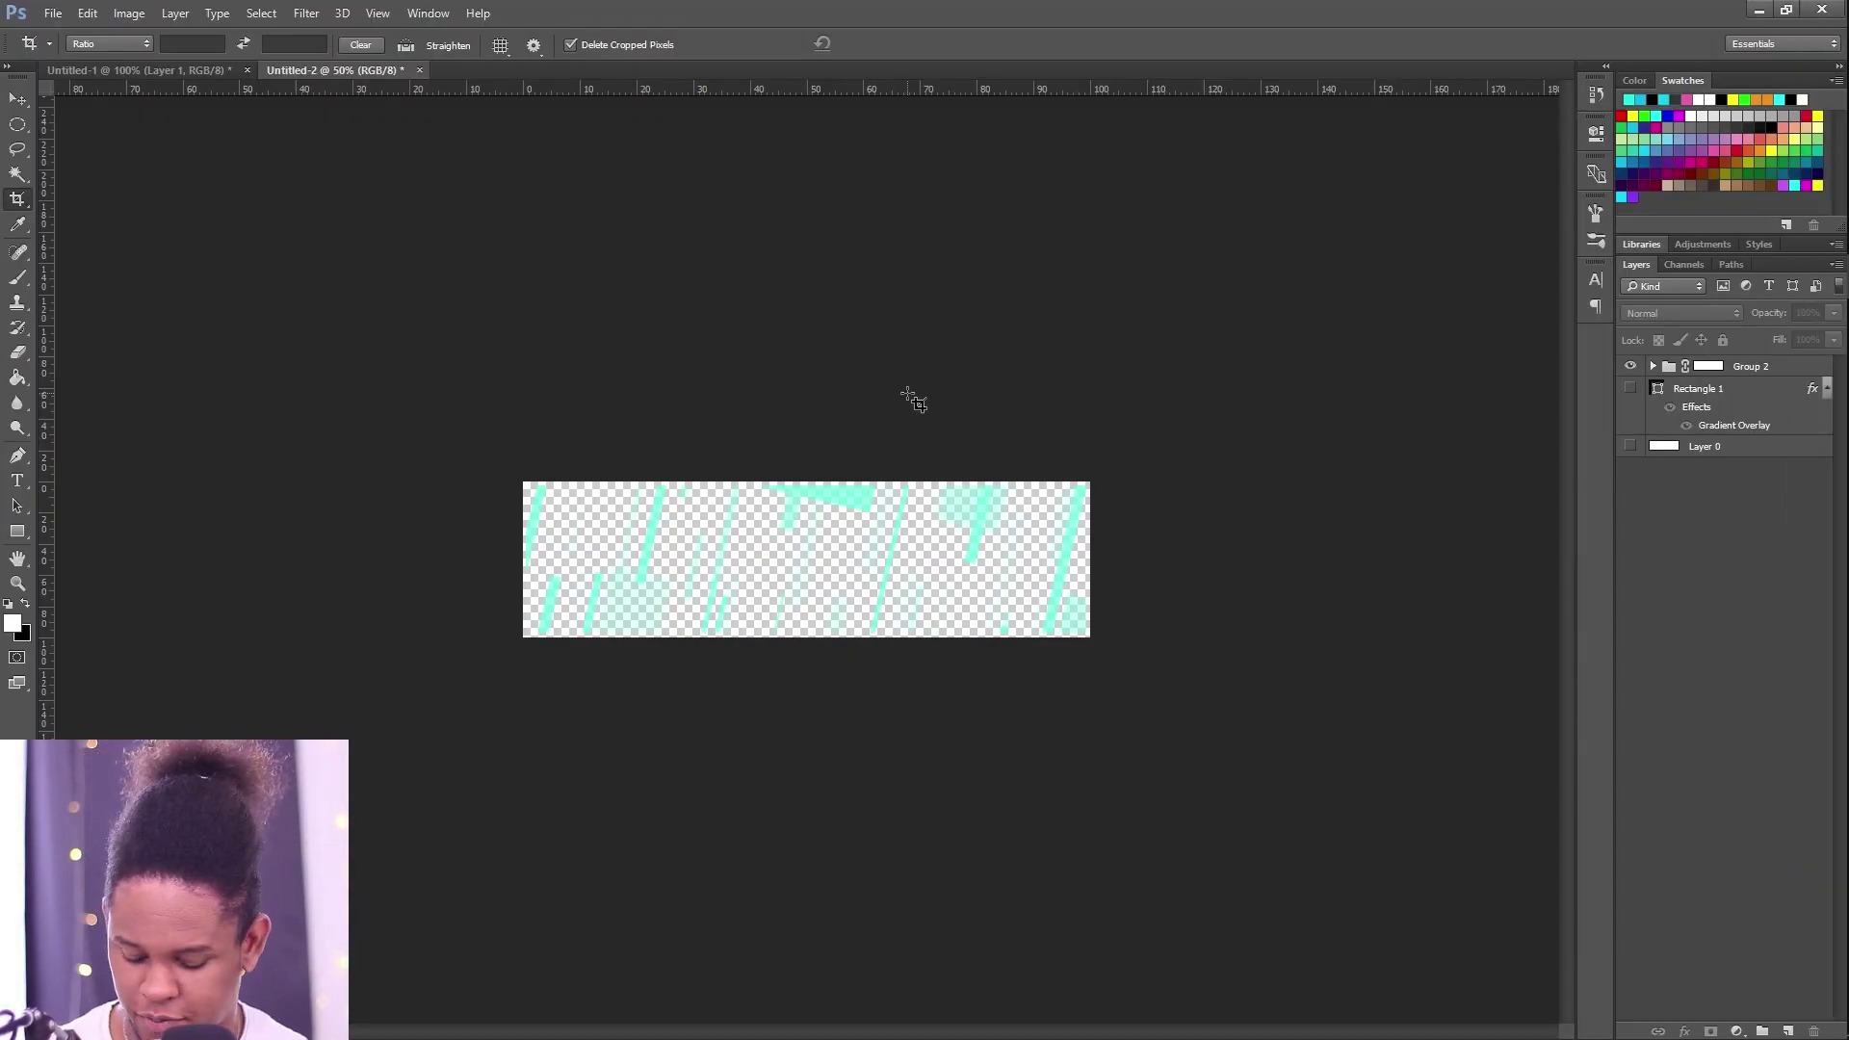
key("ctrl+n")
key("Return")
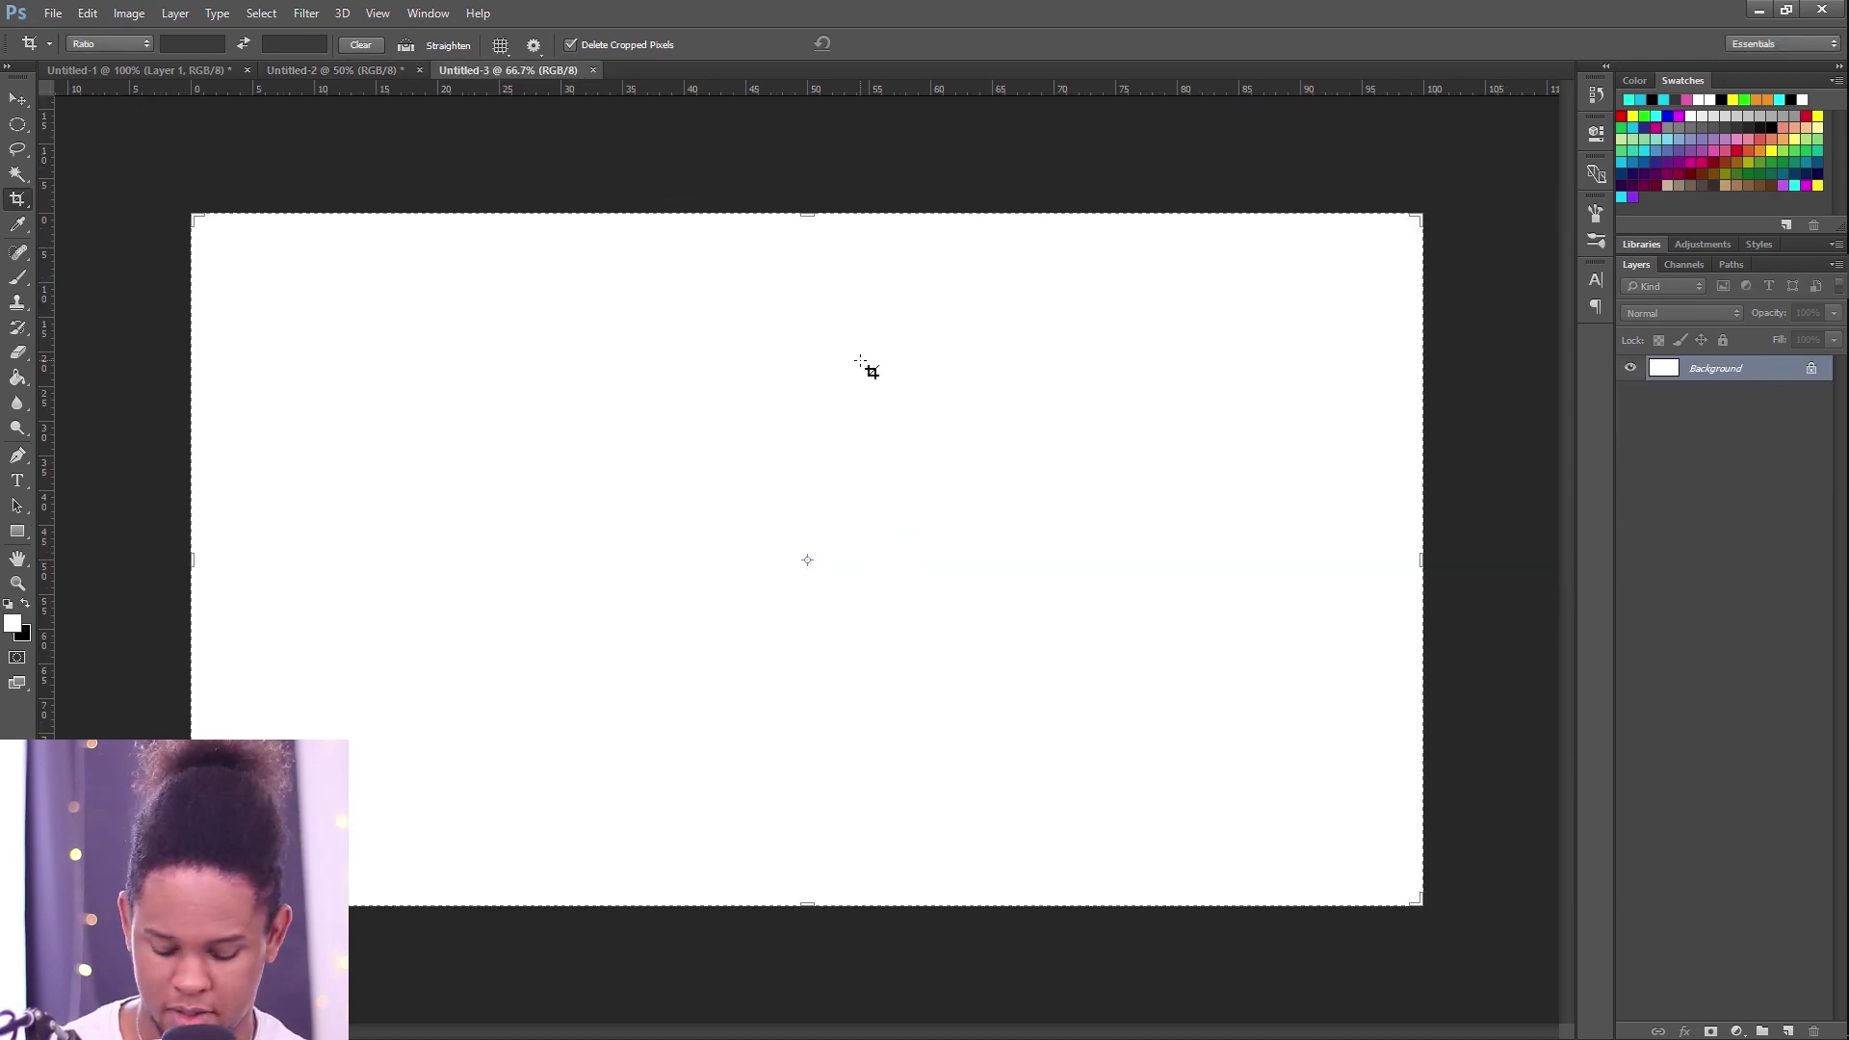
key("u")
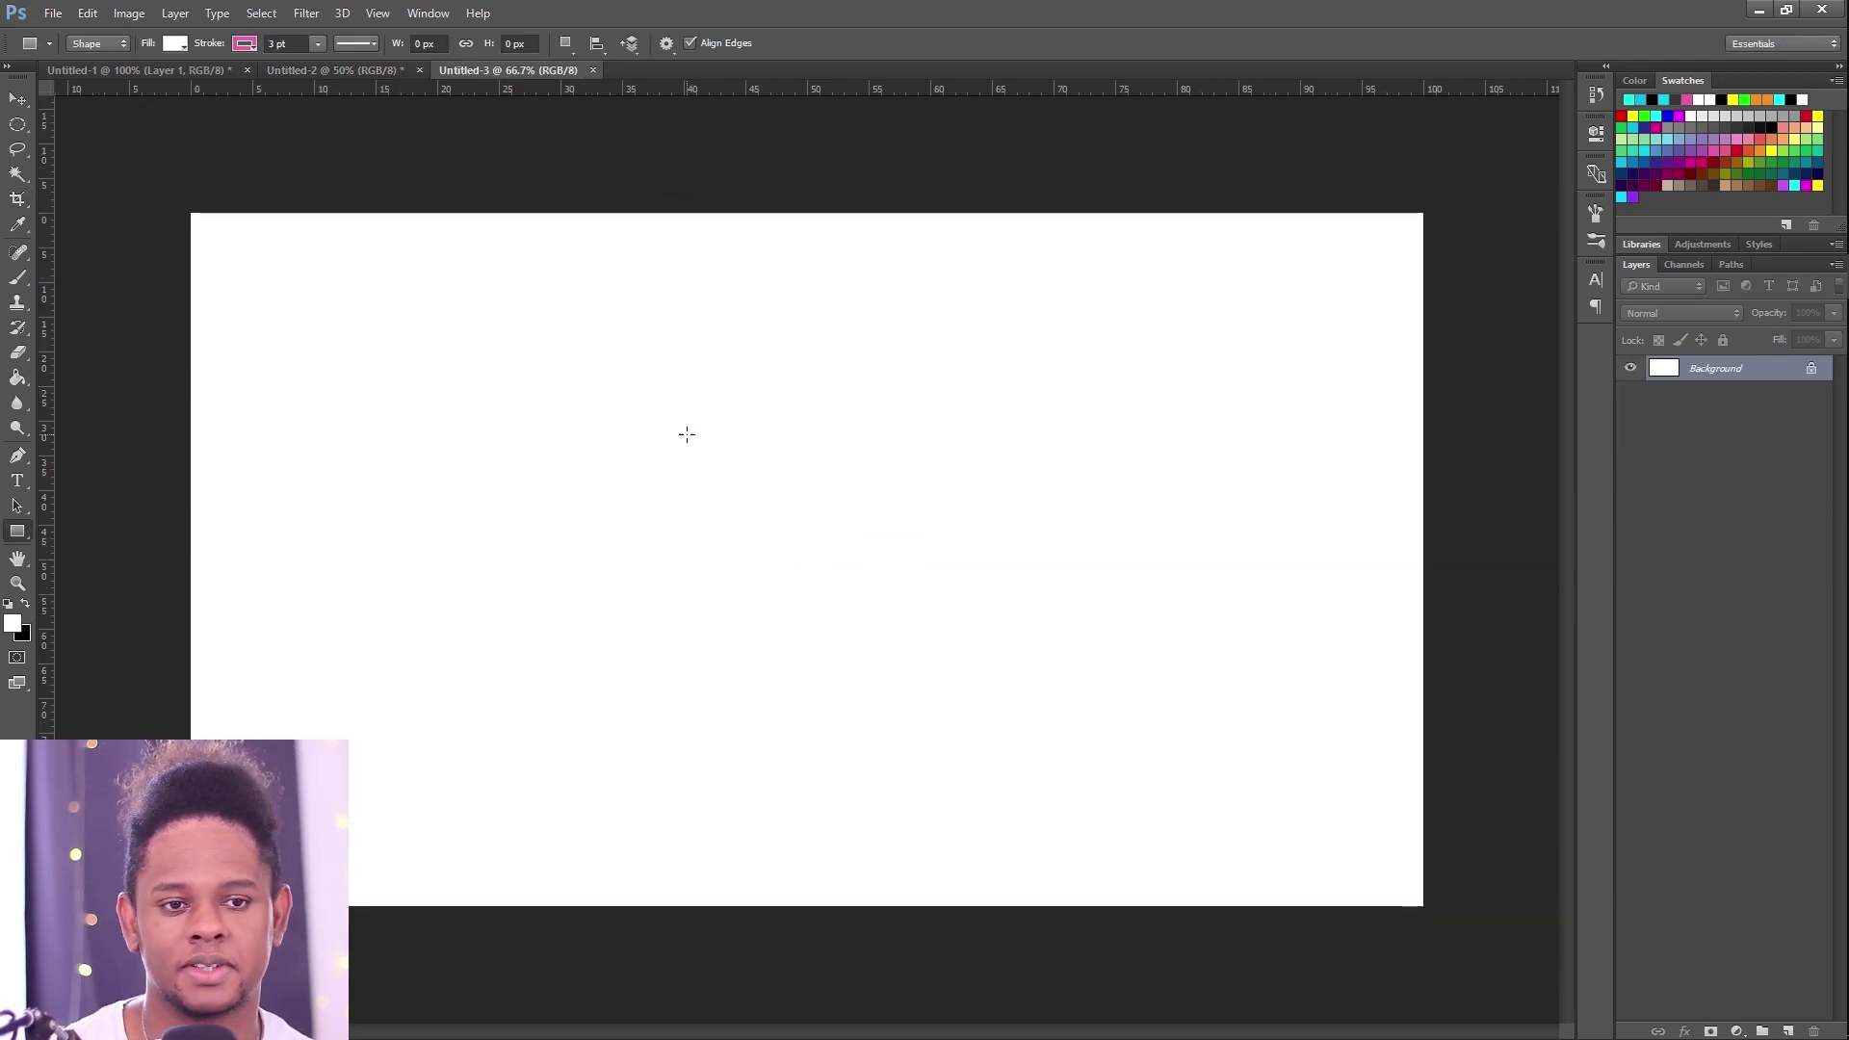
key("shift+u")
key("shift+u")
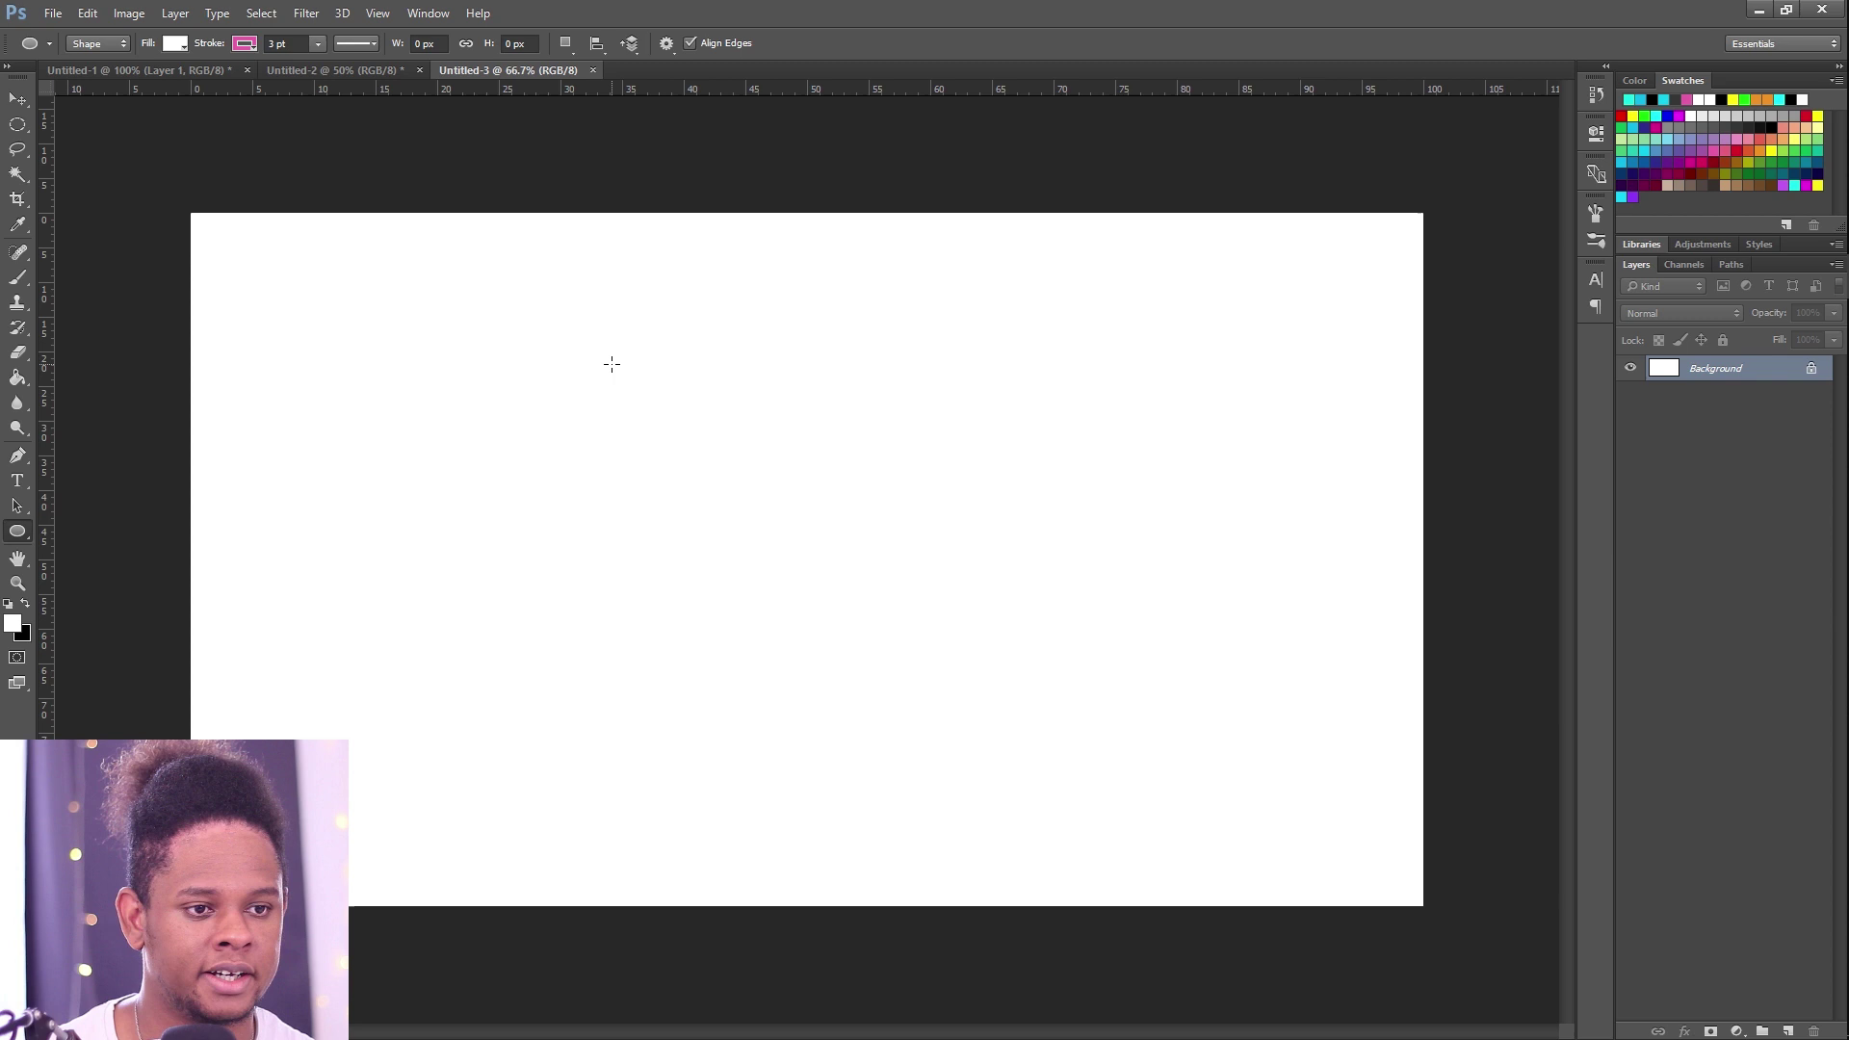
left_click_drag(597, 355, 1146, 788)
Step: Crop the canvas down to the circle
key("ctrl+a")
key("v")
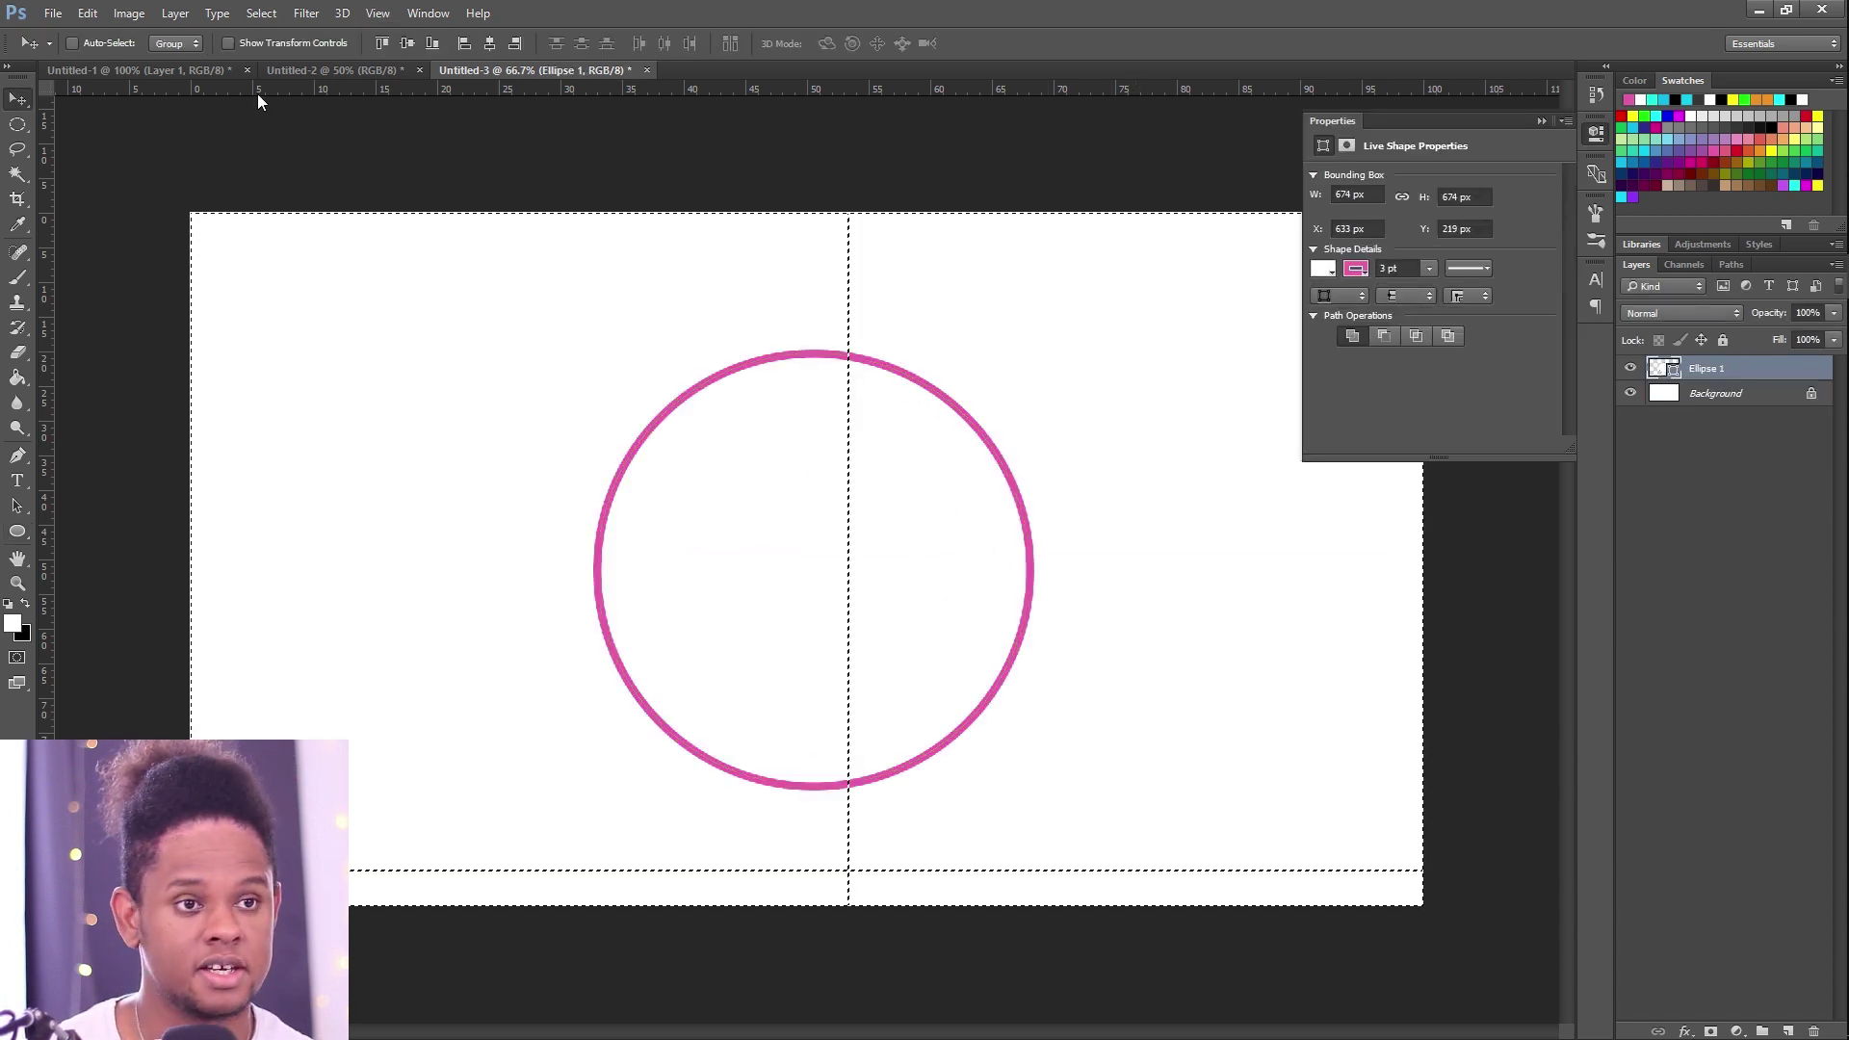
key("c")
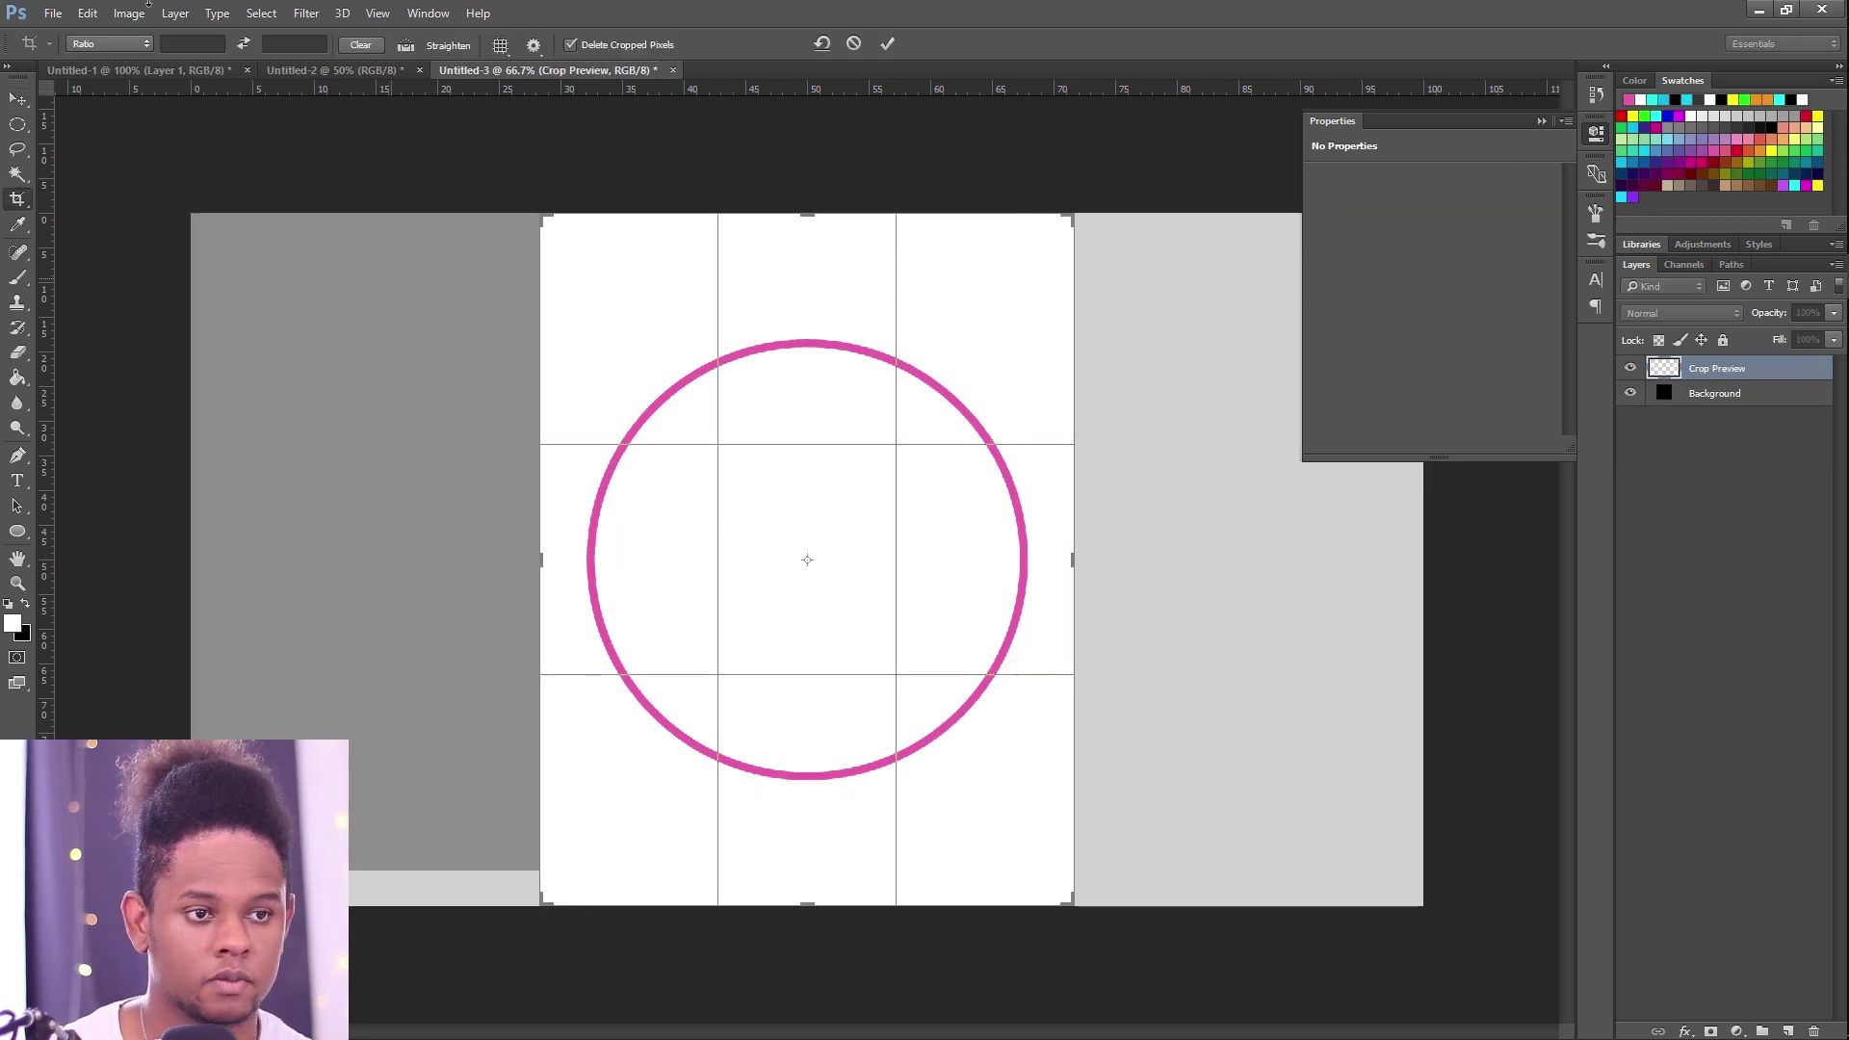
key("Return")
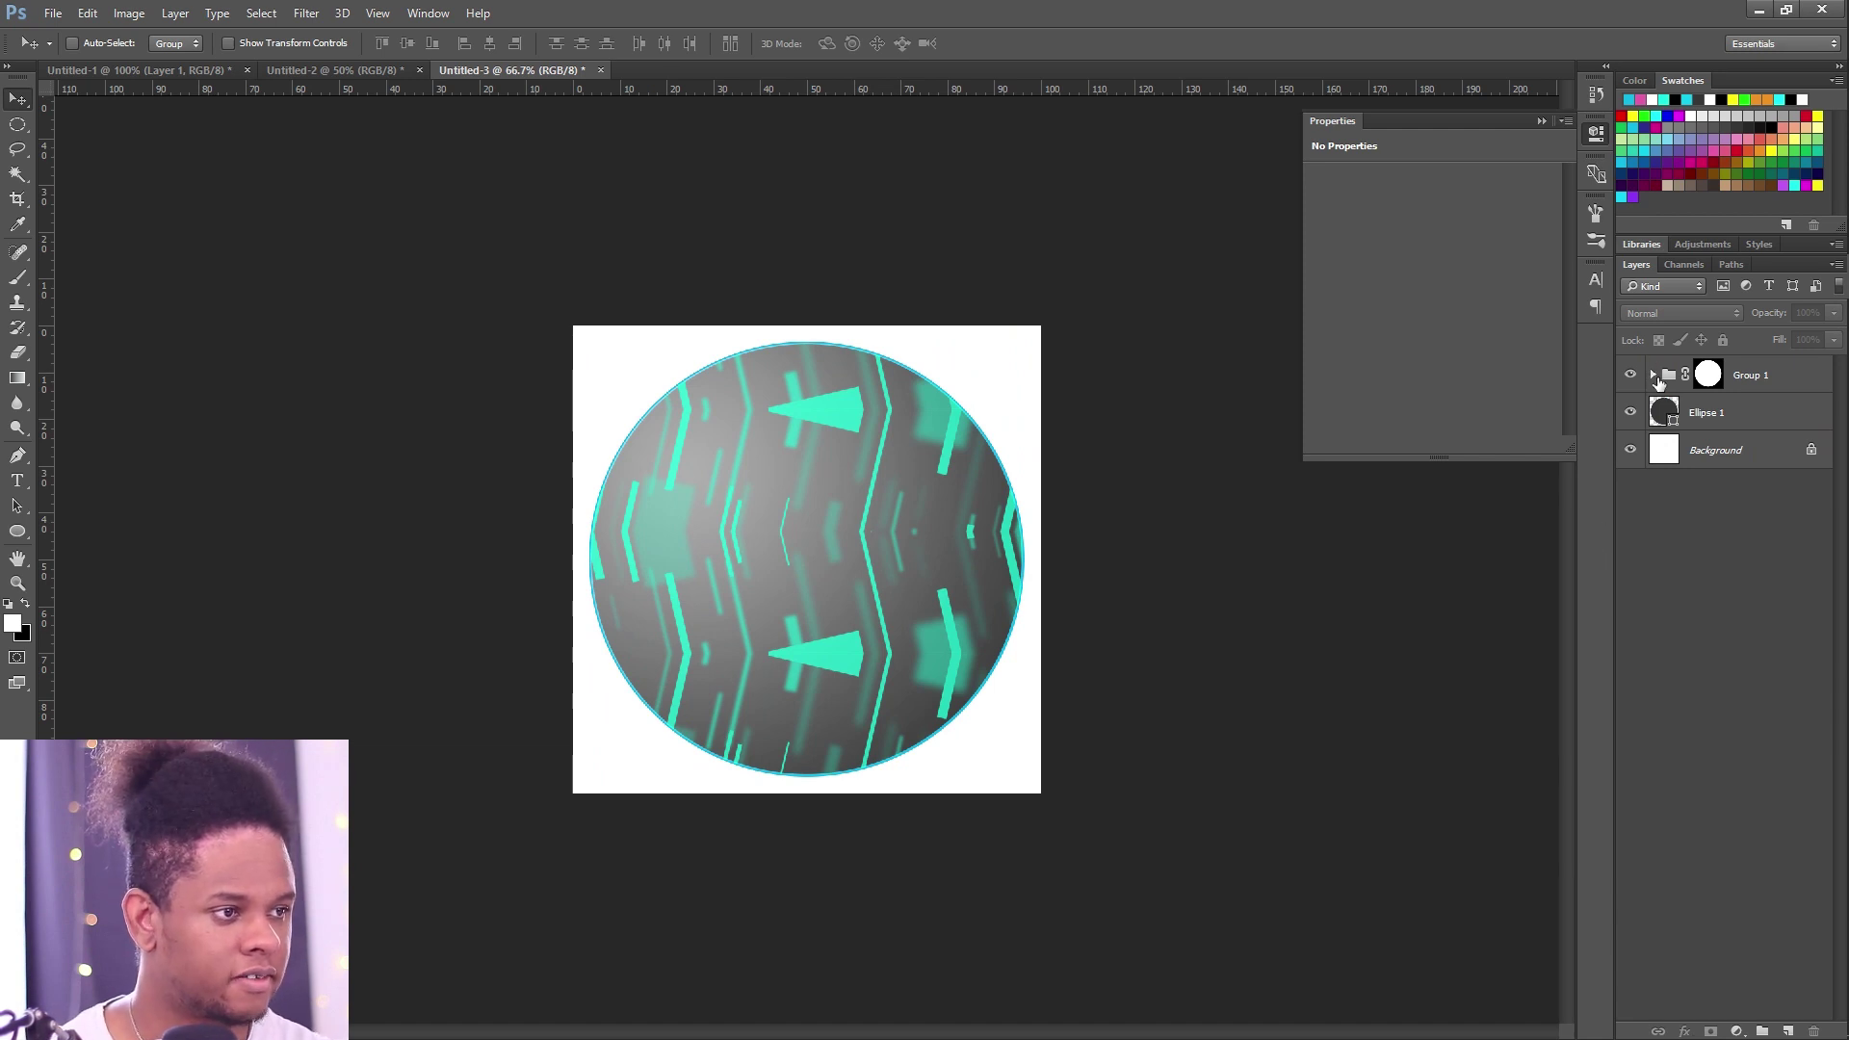
Step: Hide the white Background layer and save the circle image as a PNG
left_click(1631, 451)
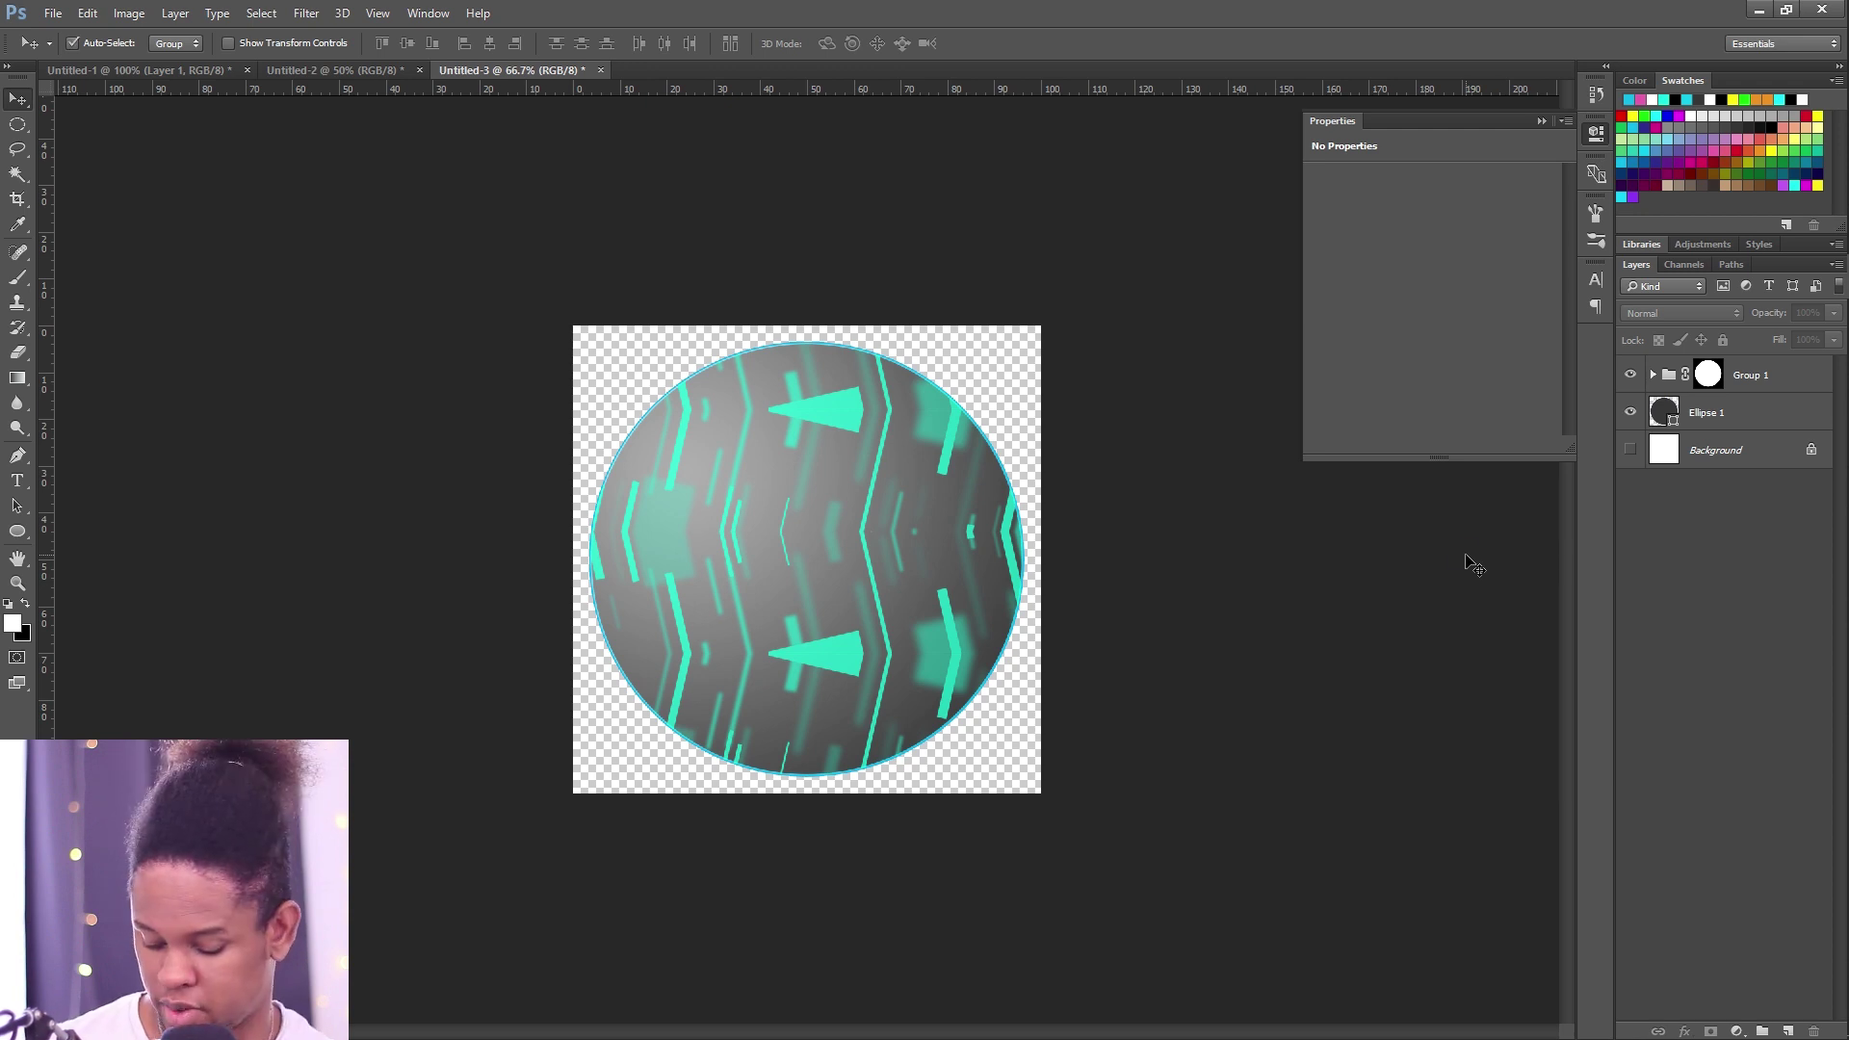
key("ctrl+s")
left_click(292, 439)
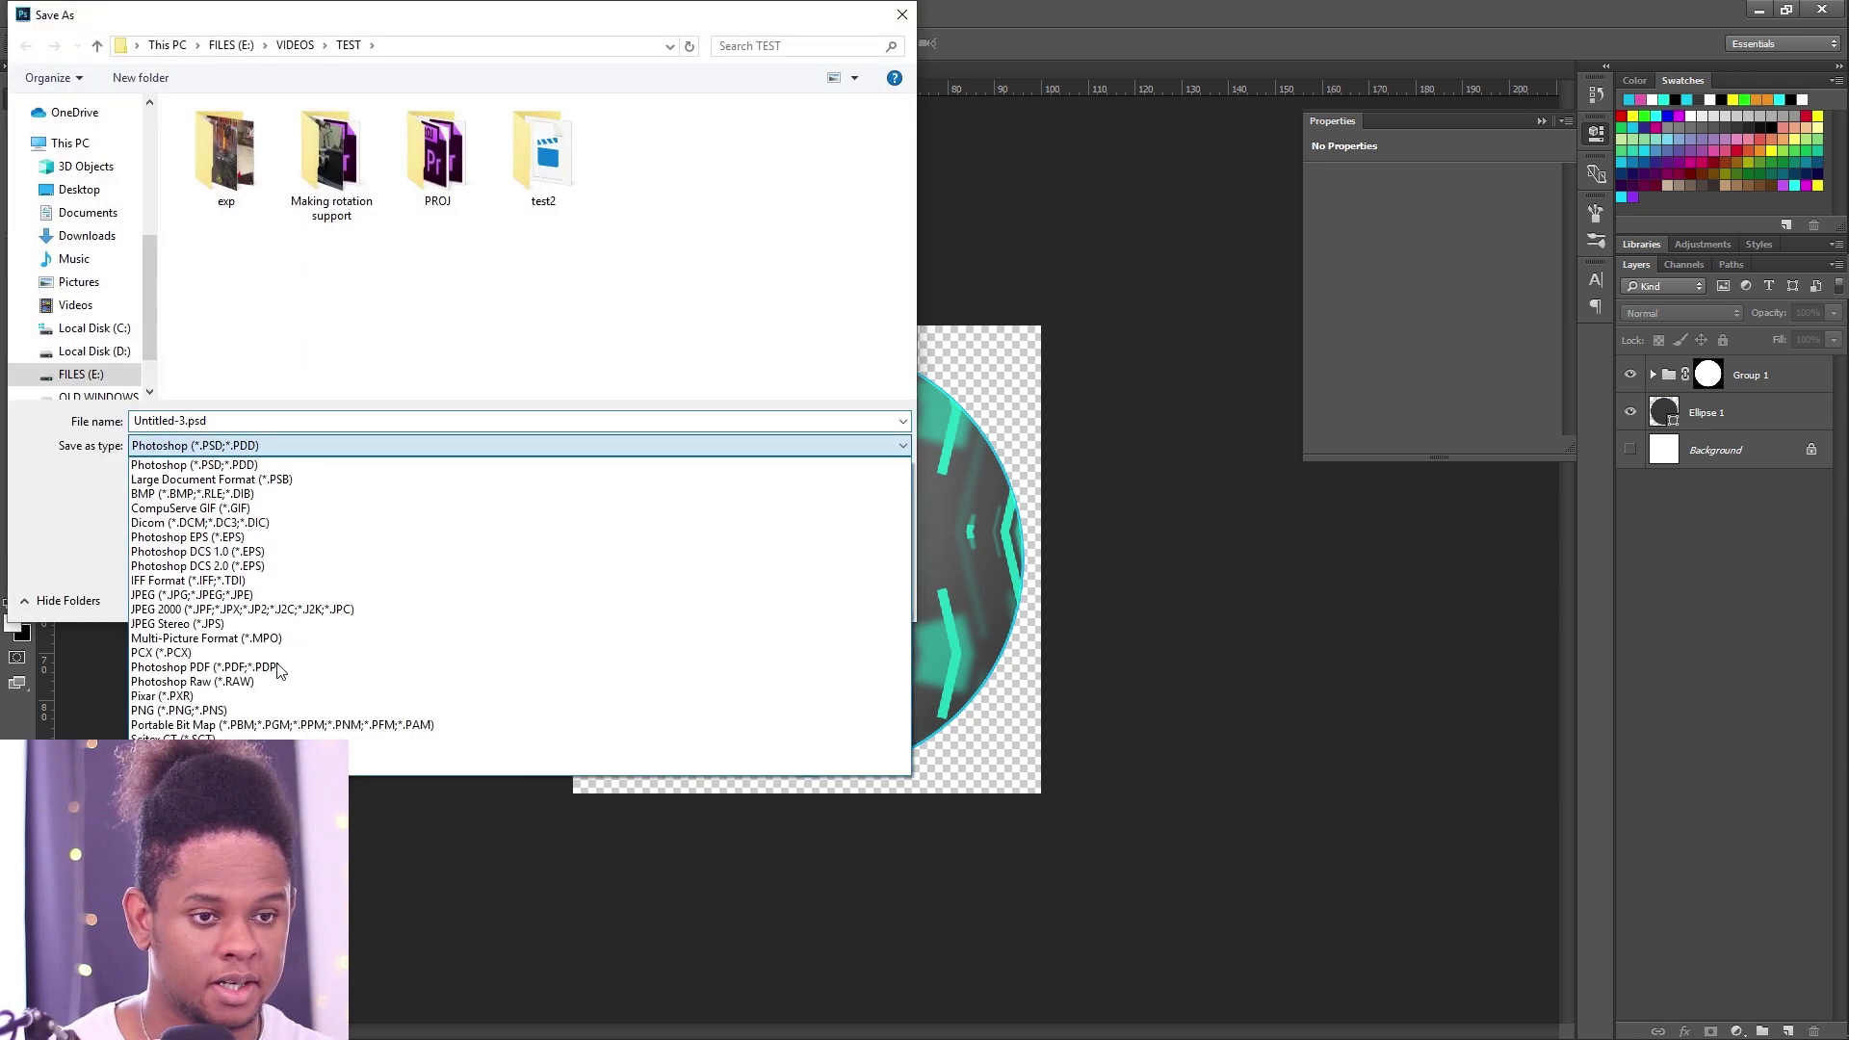
left_click(263, 711)
key("Return")
mouse_move(1819, 187)
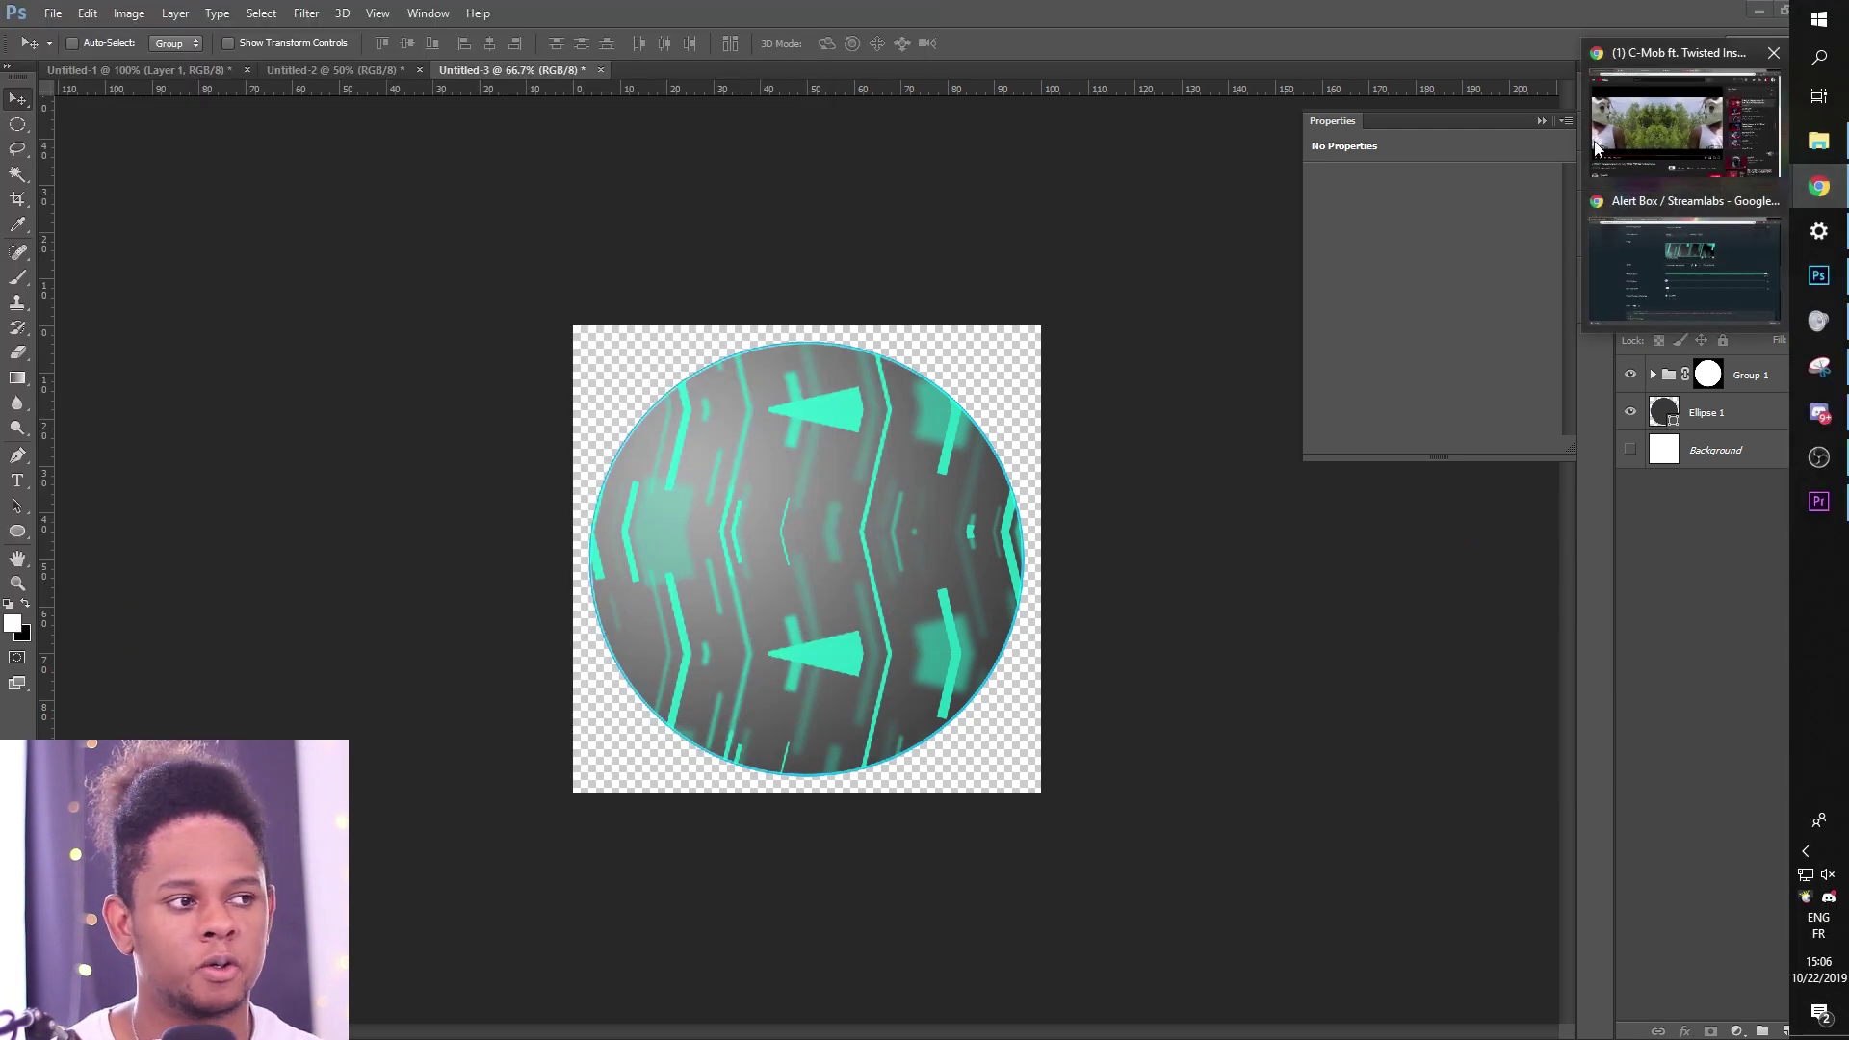
left_click(1664, 267)
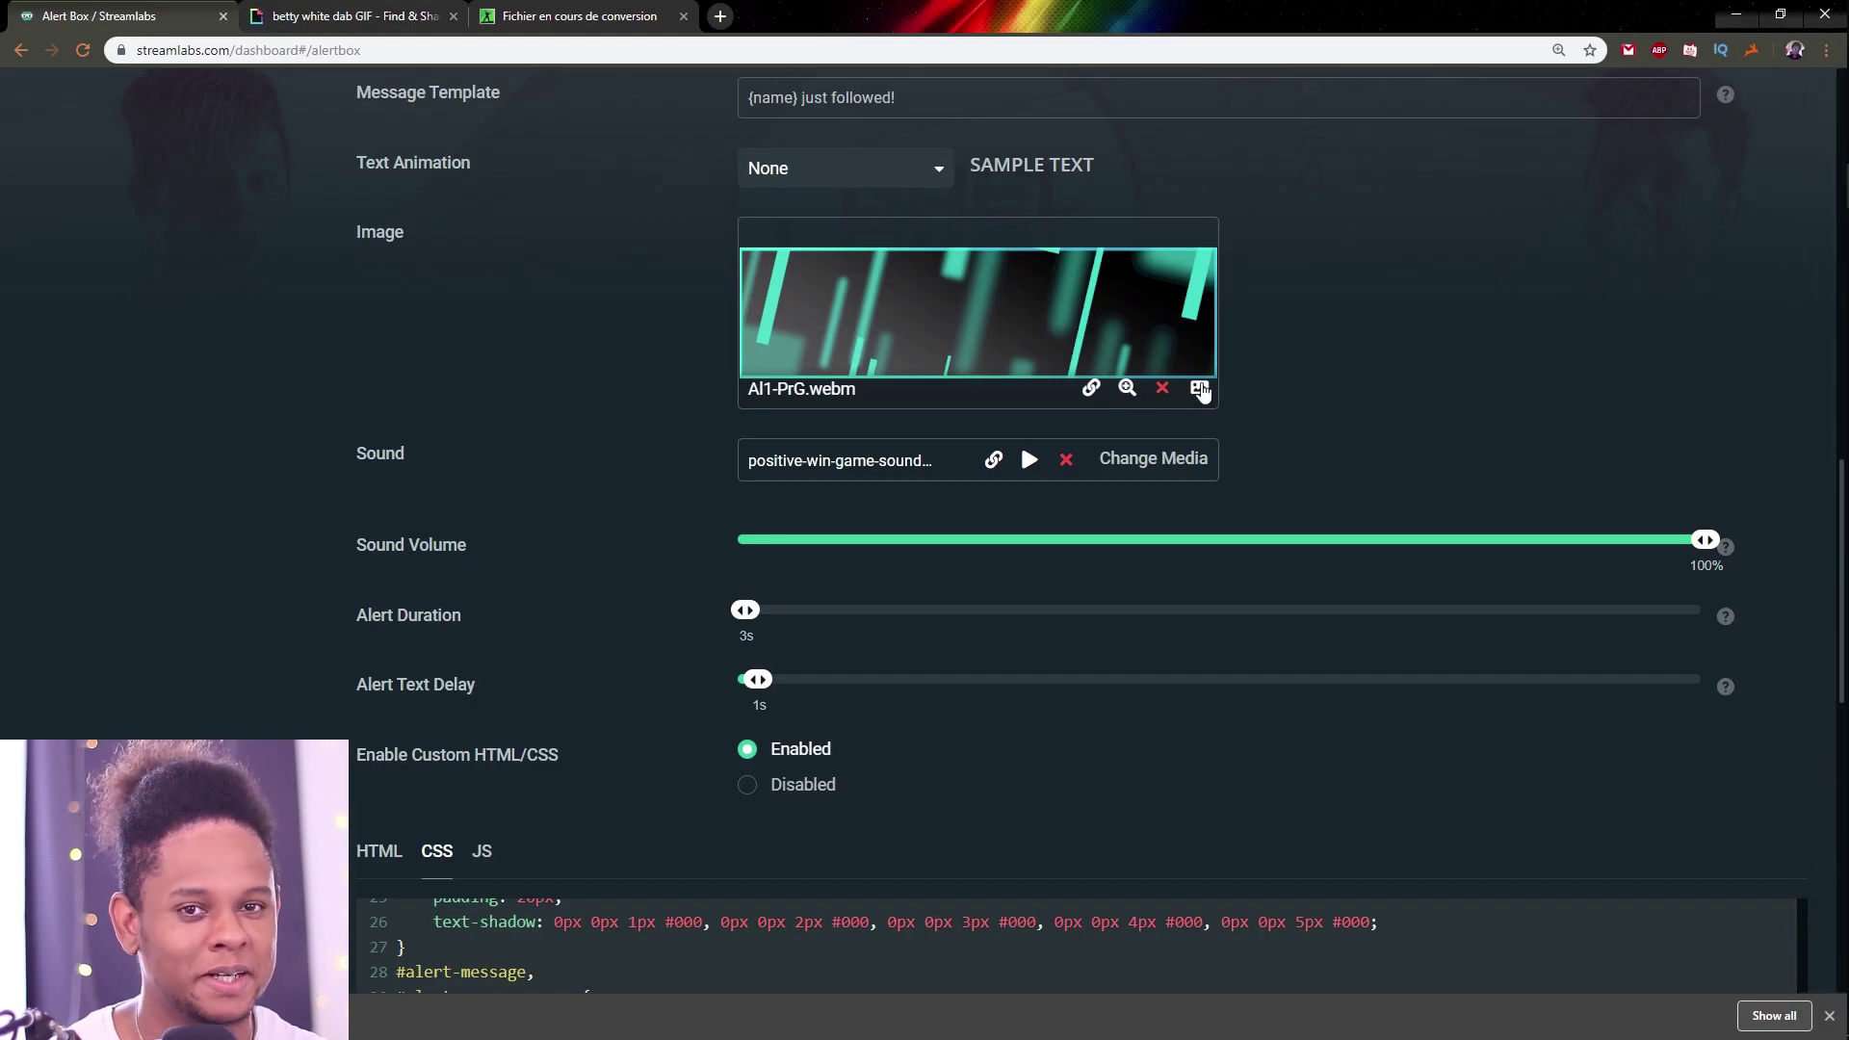
Step: Upload Round1.png from the TEST folder into the Streamlabs media gallery
left_click(1201, 389)
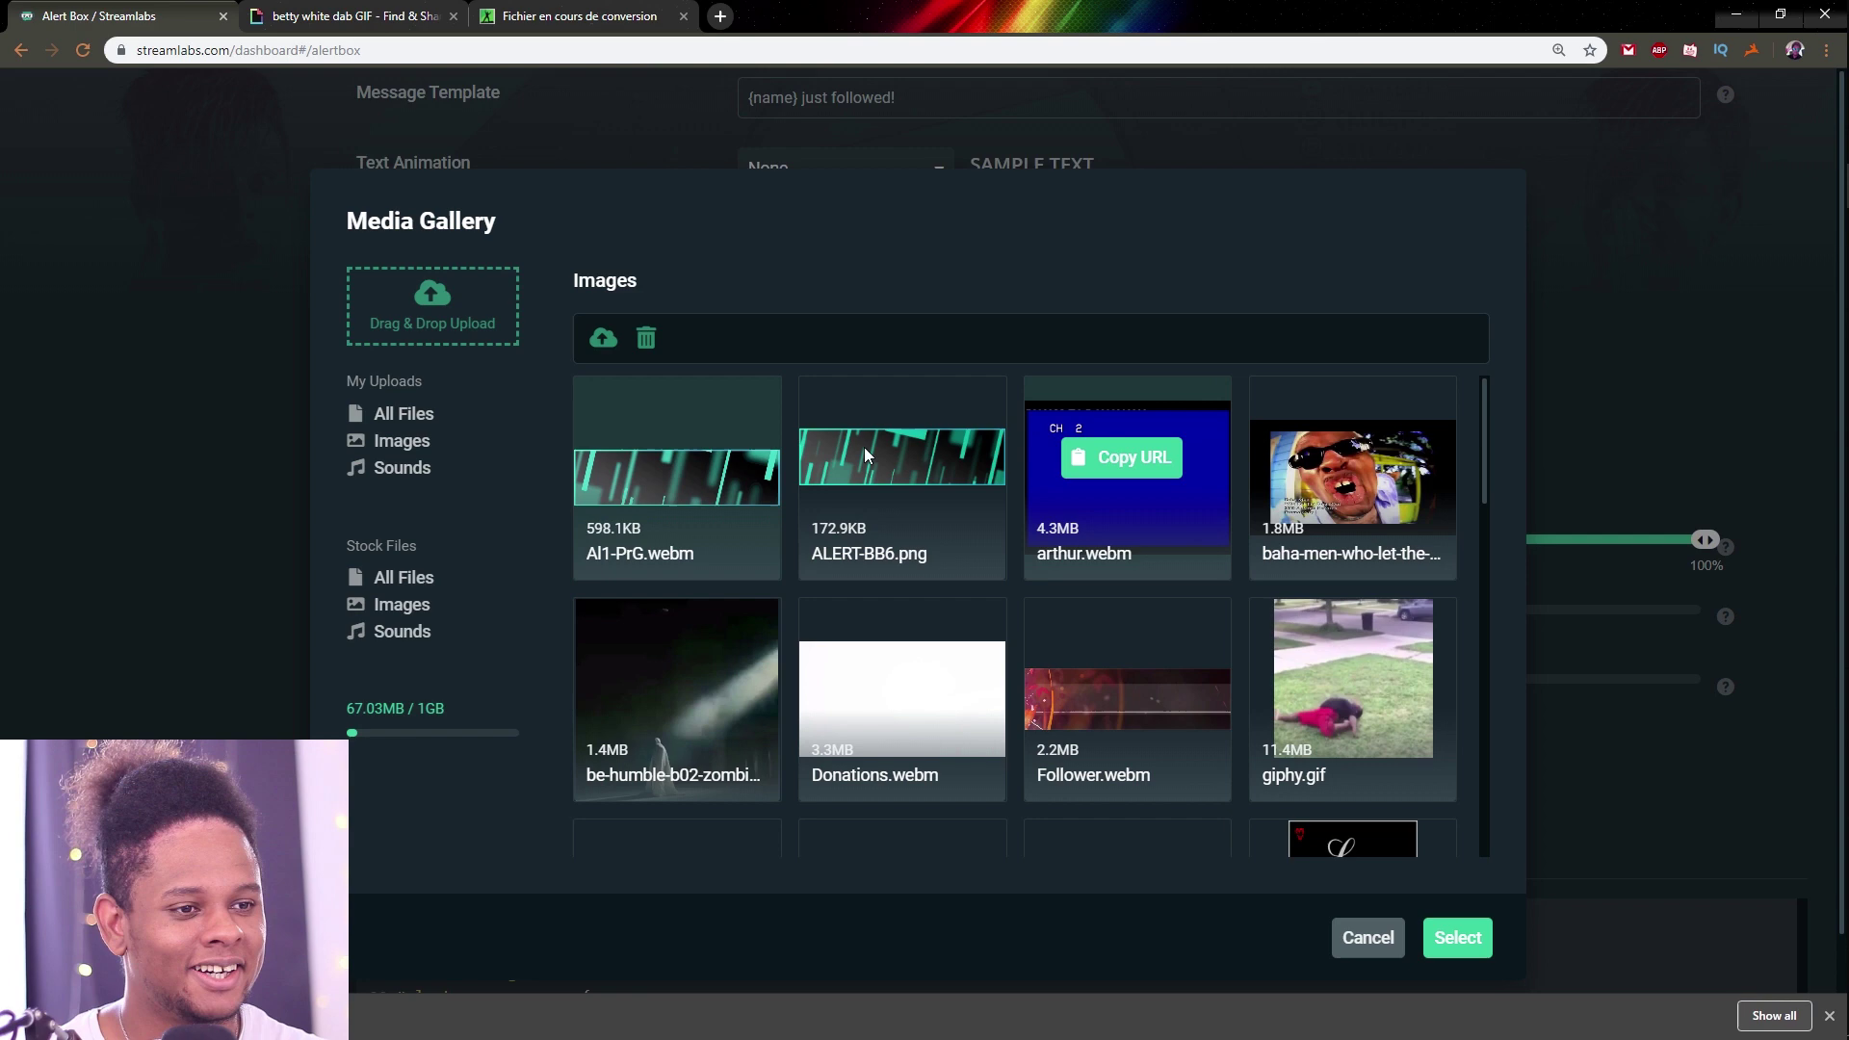
left_click(428, 303)
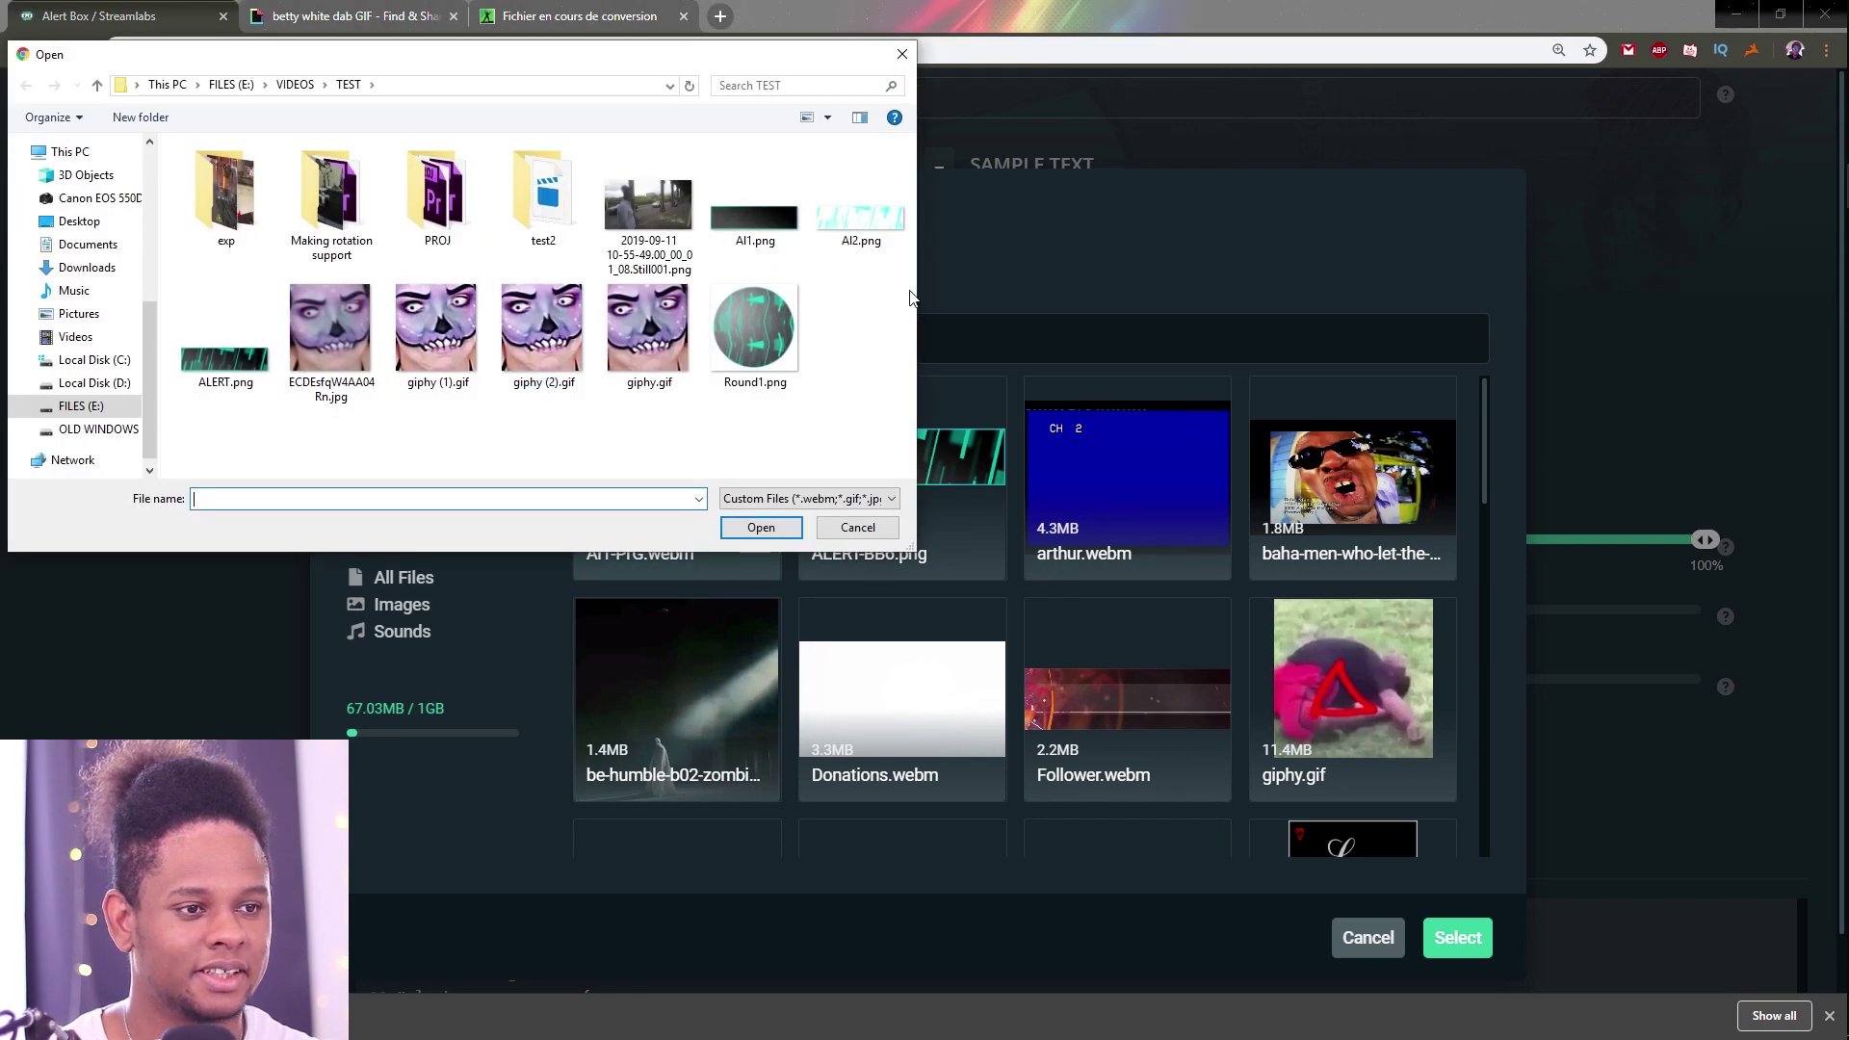
double_click(797, 317)
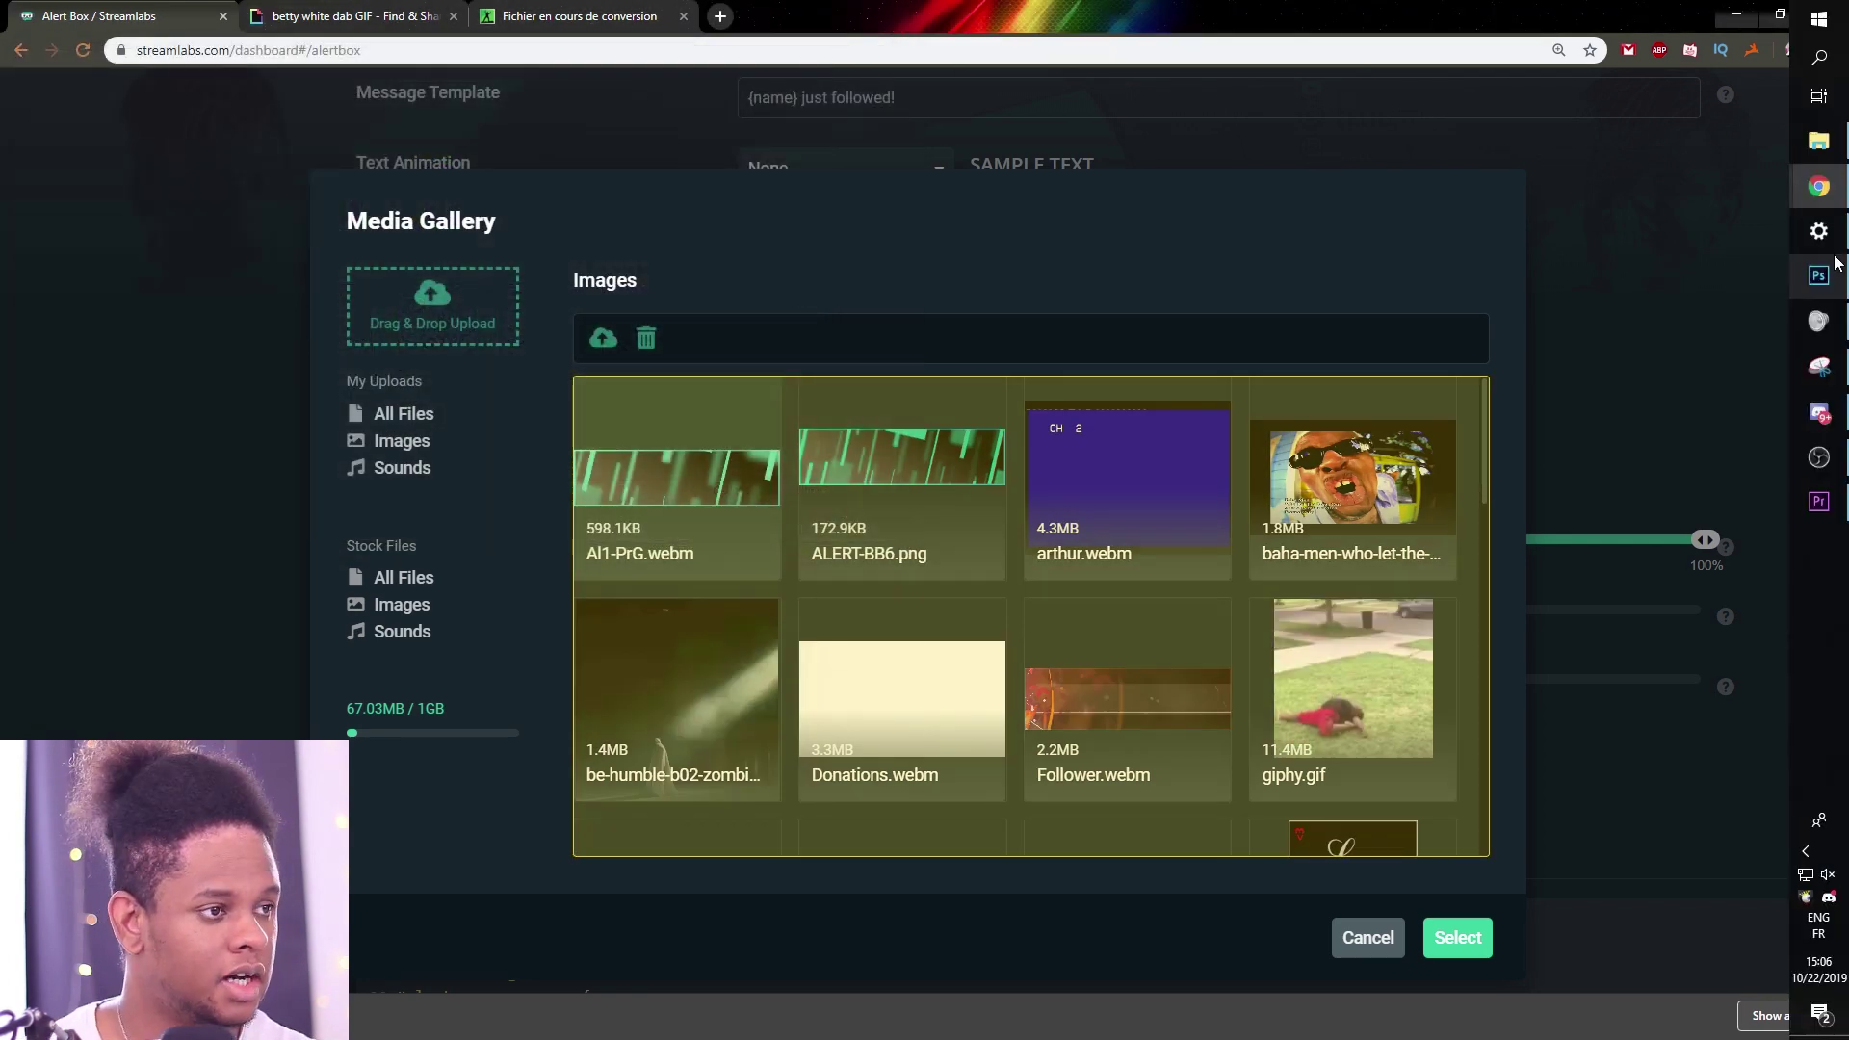
Step: Check the badge's canvas size in Photoshop without changing it
left_click(1819, 277)
key("ctrl+alt+c")
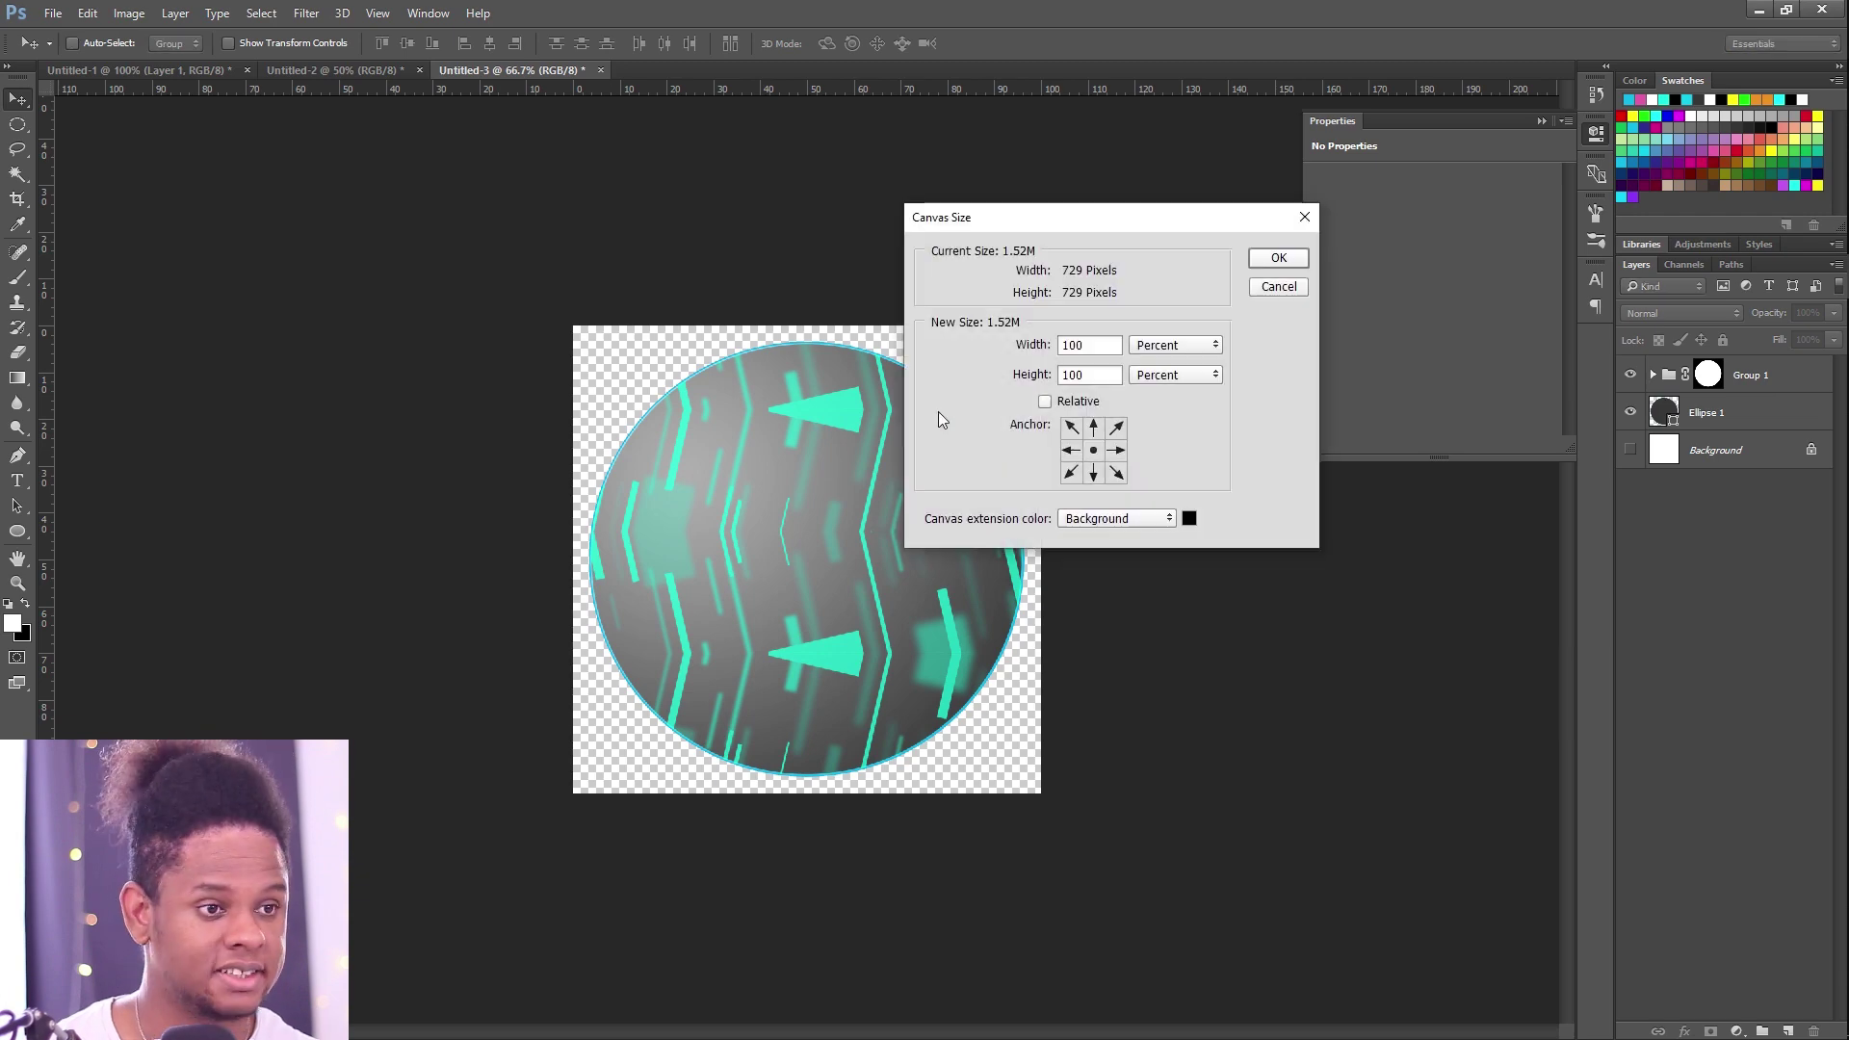
key("Escape")
Step: Choose Round1-cls.png as the follow alert image in the Streamlabs gallery
mouse_move(1819, 185)
left_click(1717, 279)
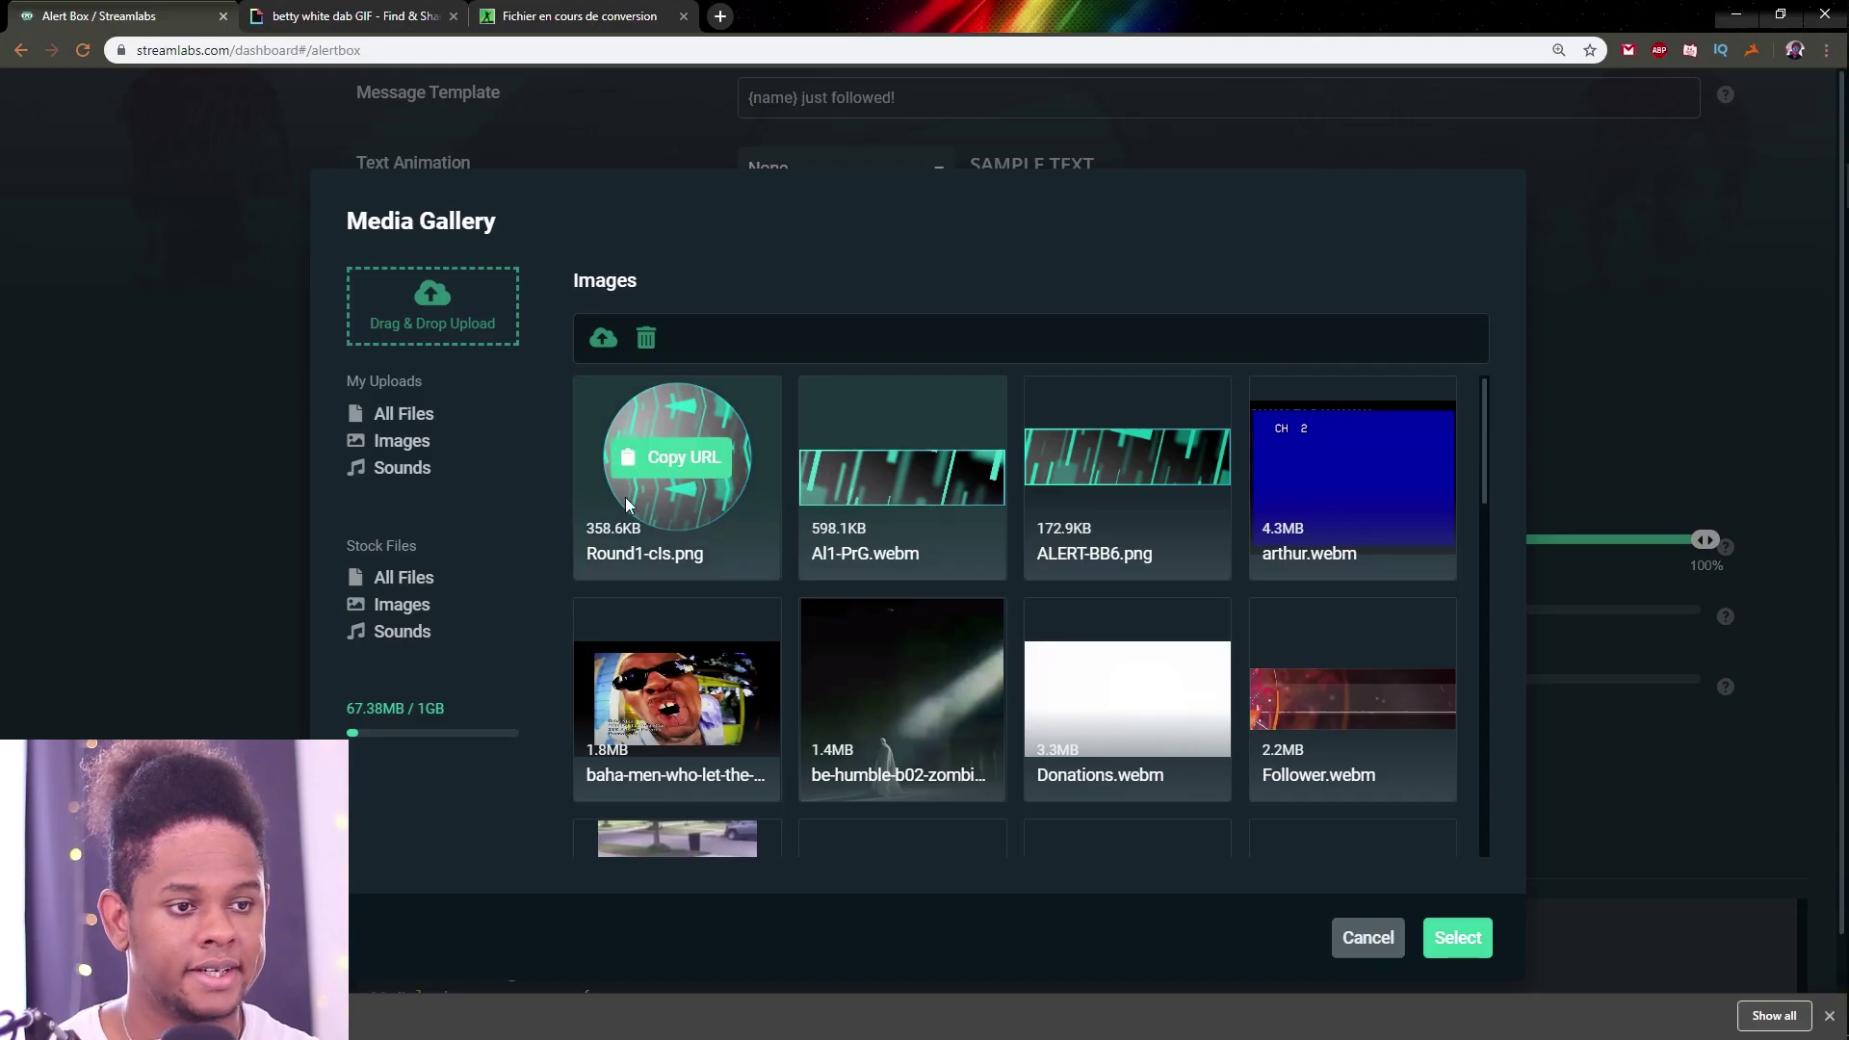
left_click(1456, 937)
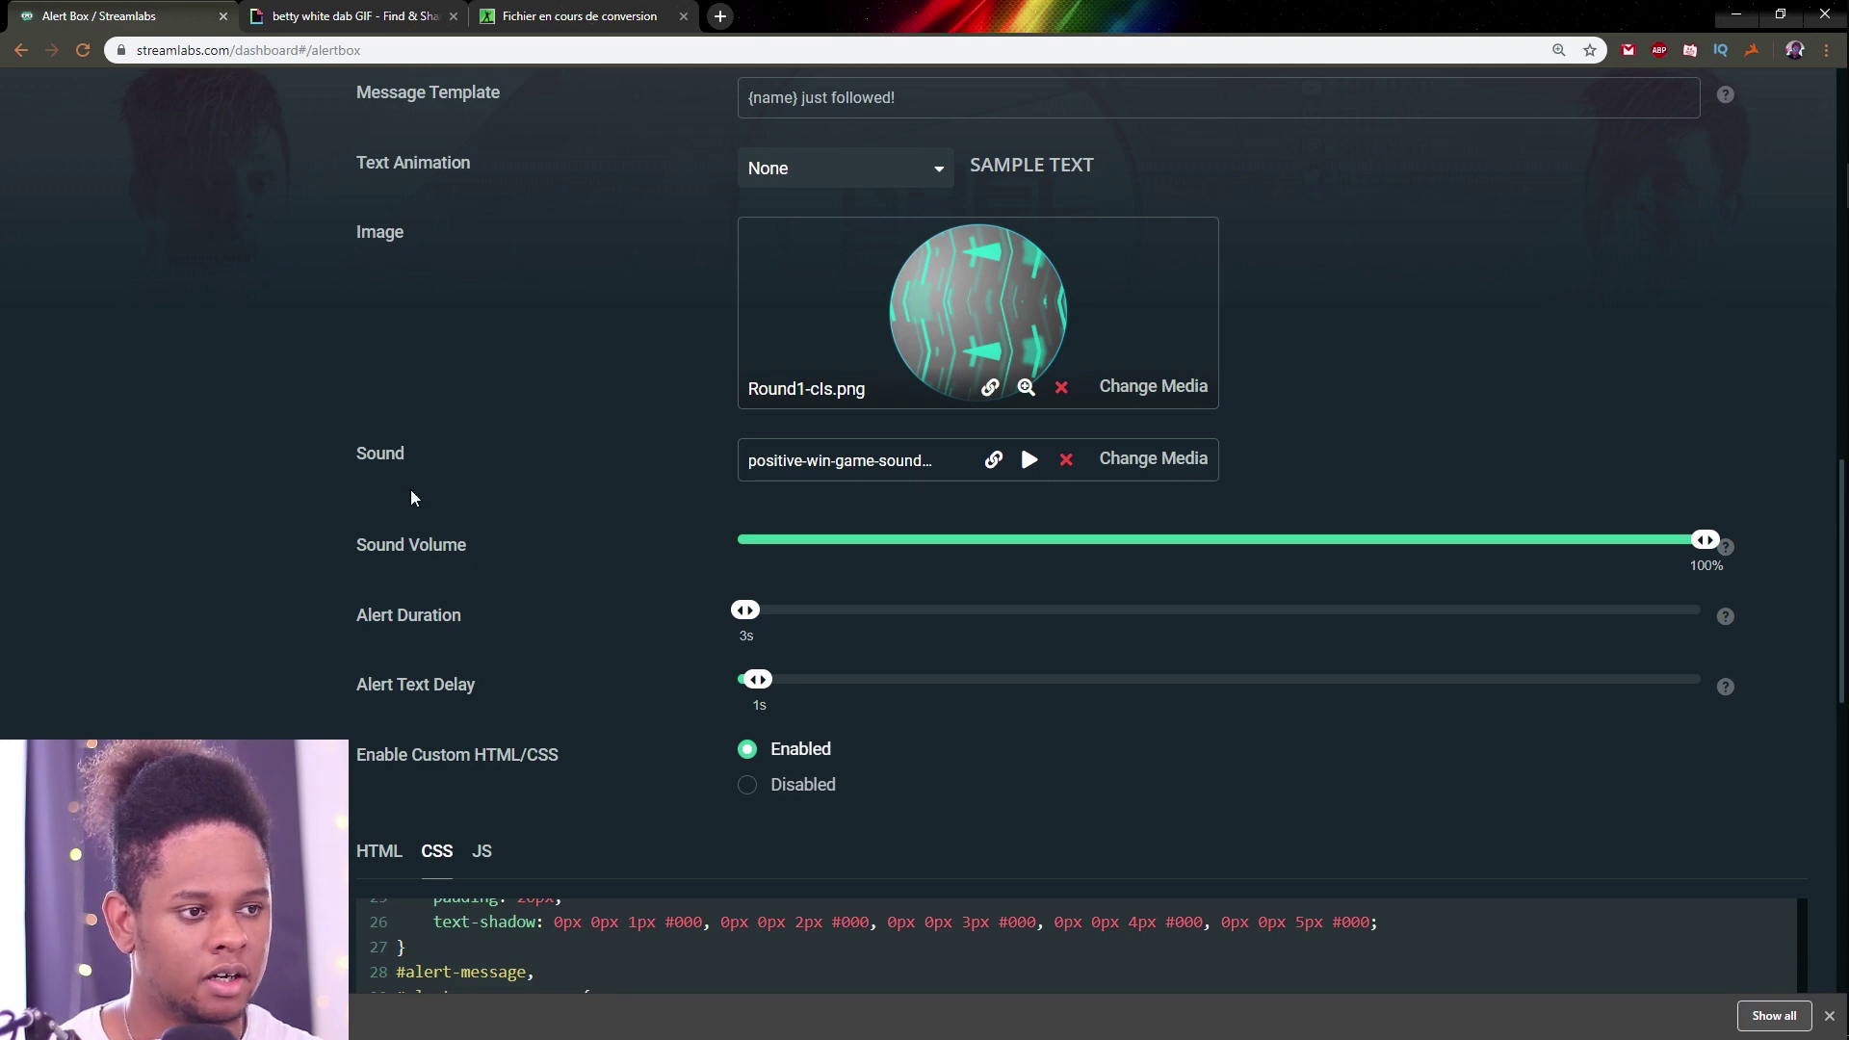
scroll(199, 616, "down", 1)
scroll(199, 616, "down", 10)
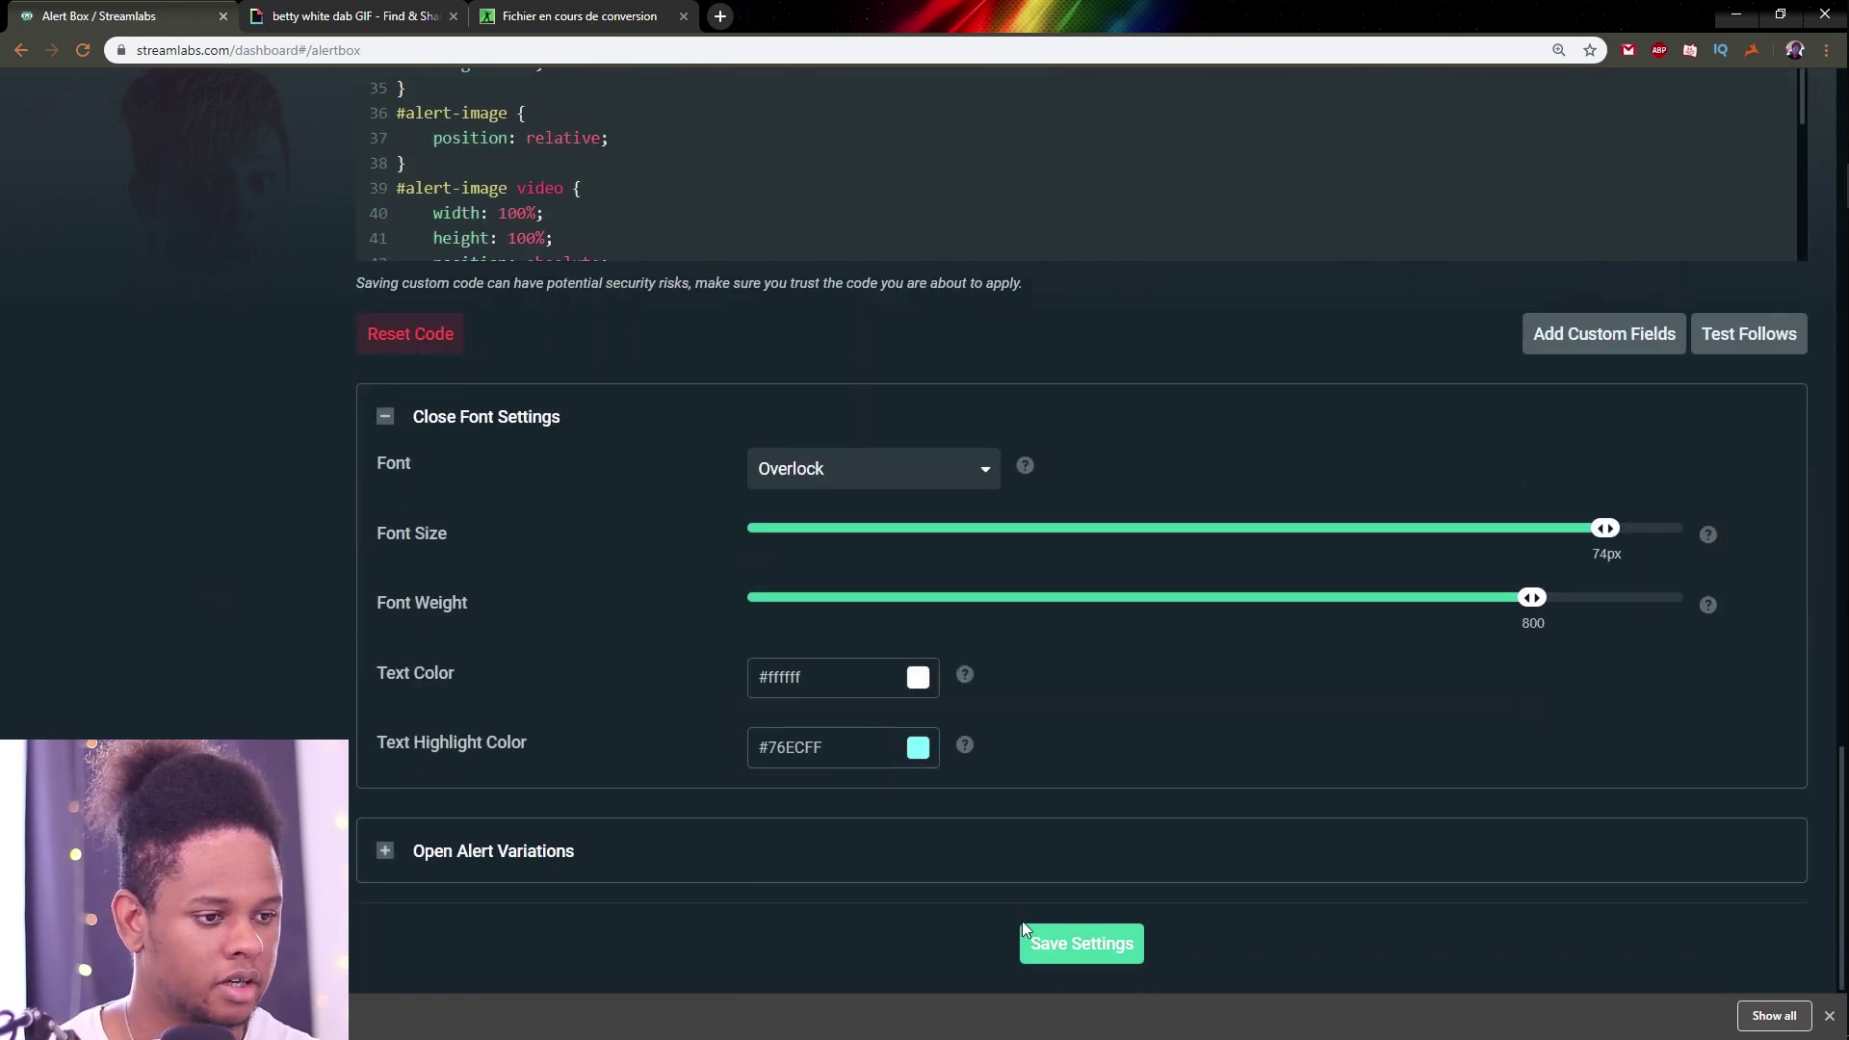
Step: Save the alert settings, then change the OBS Browser source's width in its Properties
left_click(1065, 953)
left_click(1841, 458)
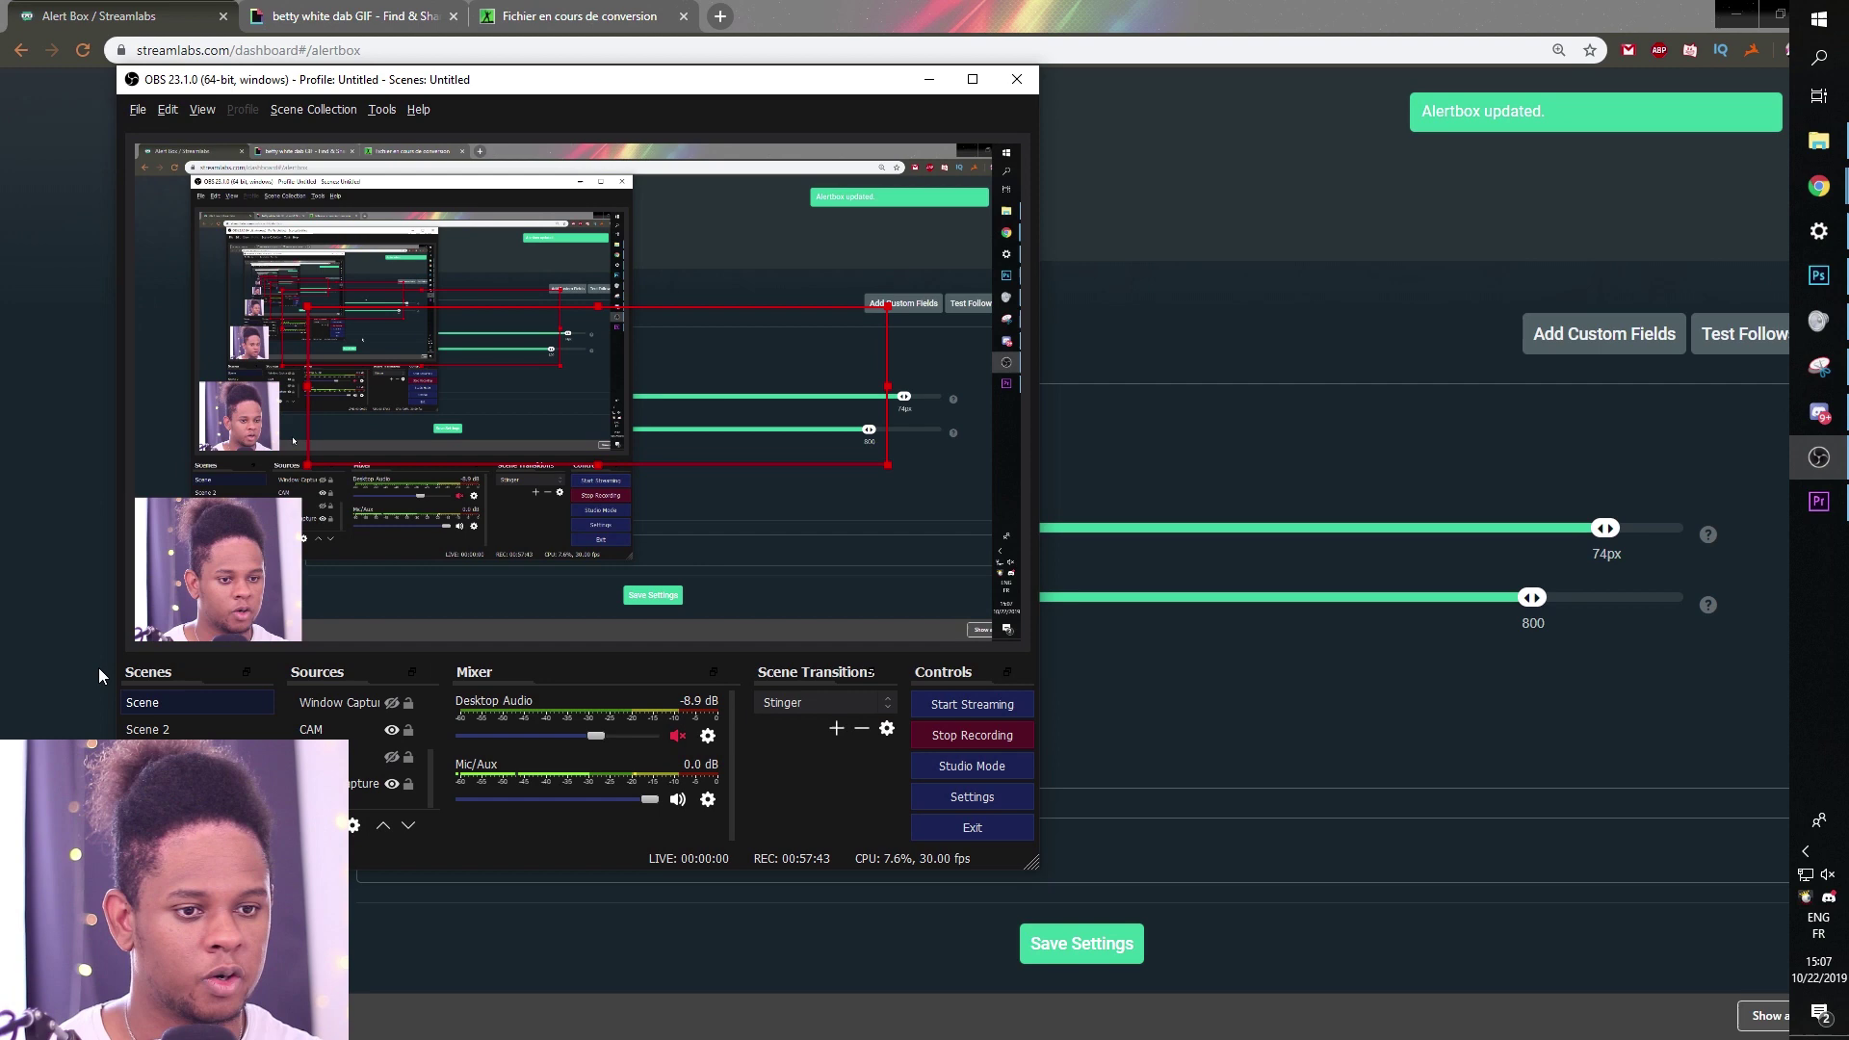
scroll(338, 703, "up", 3)
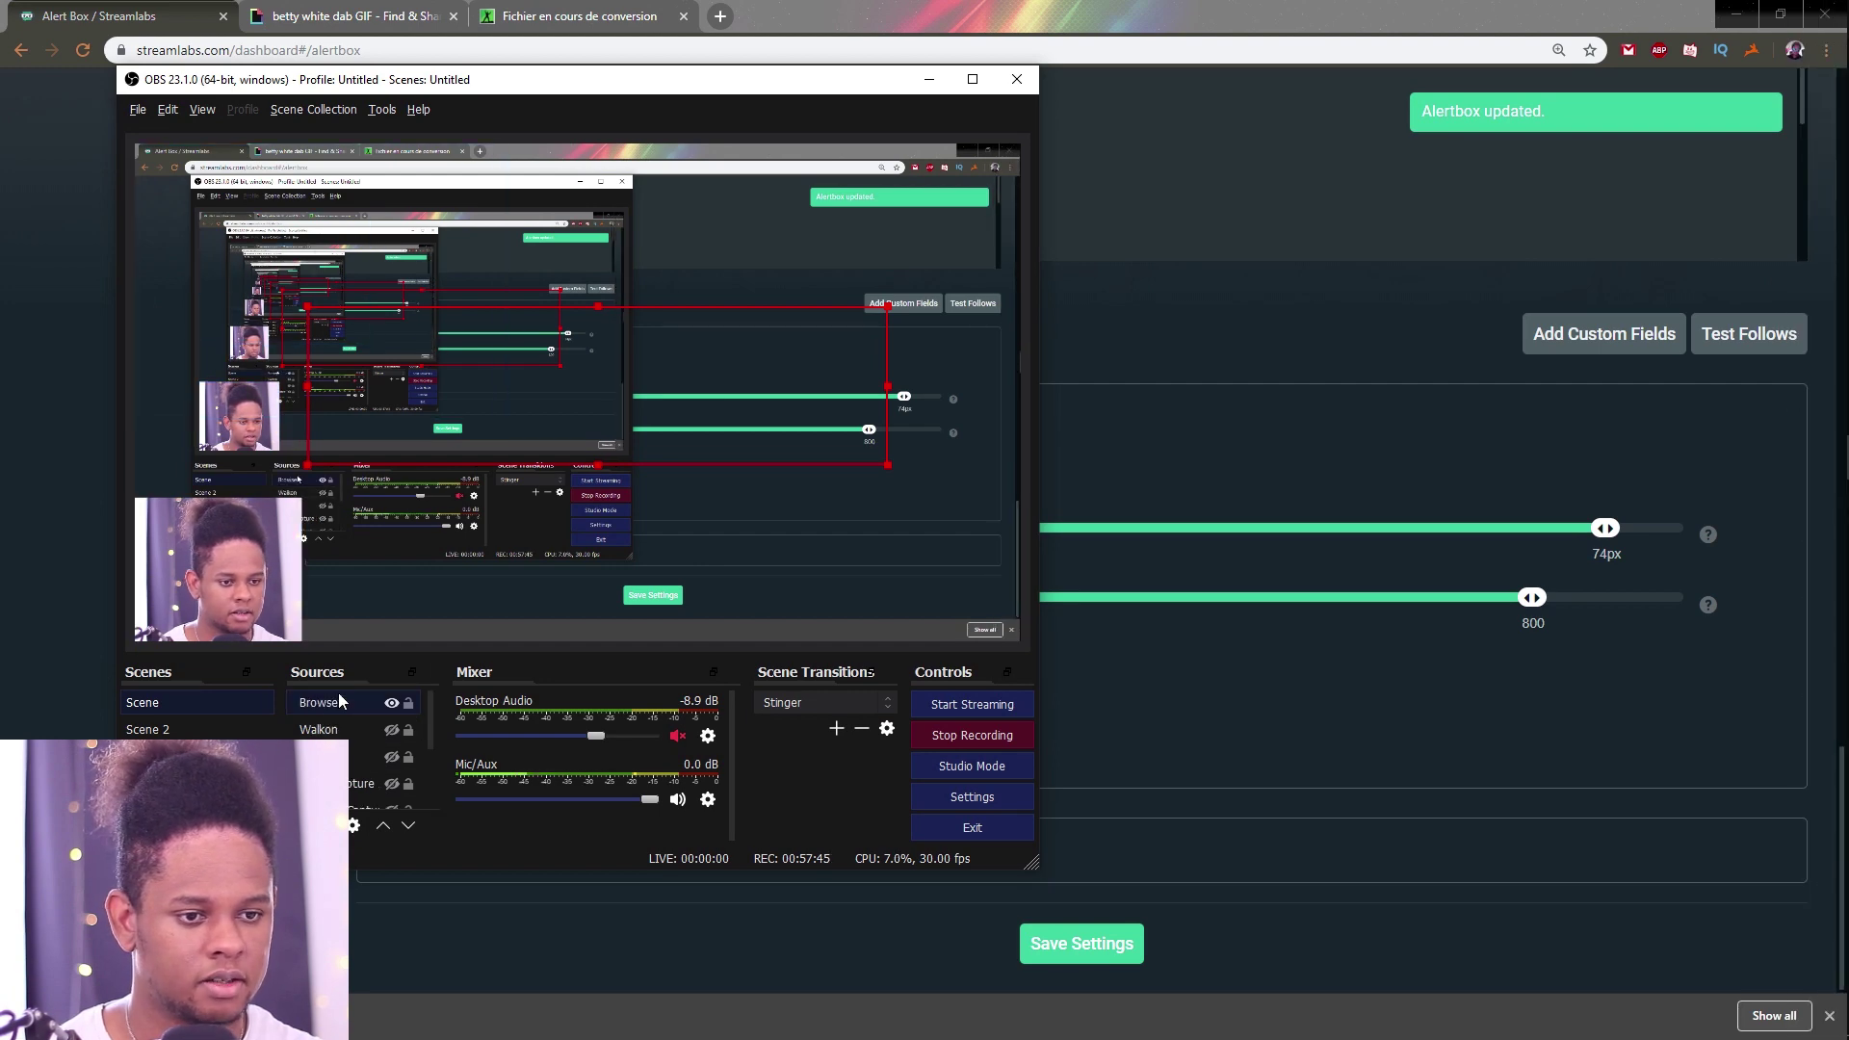
double_click(328, 707)
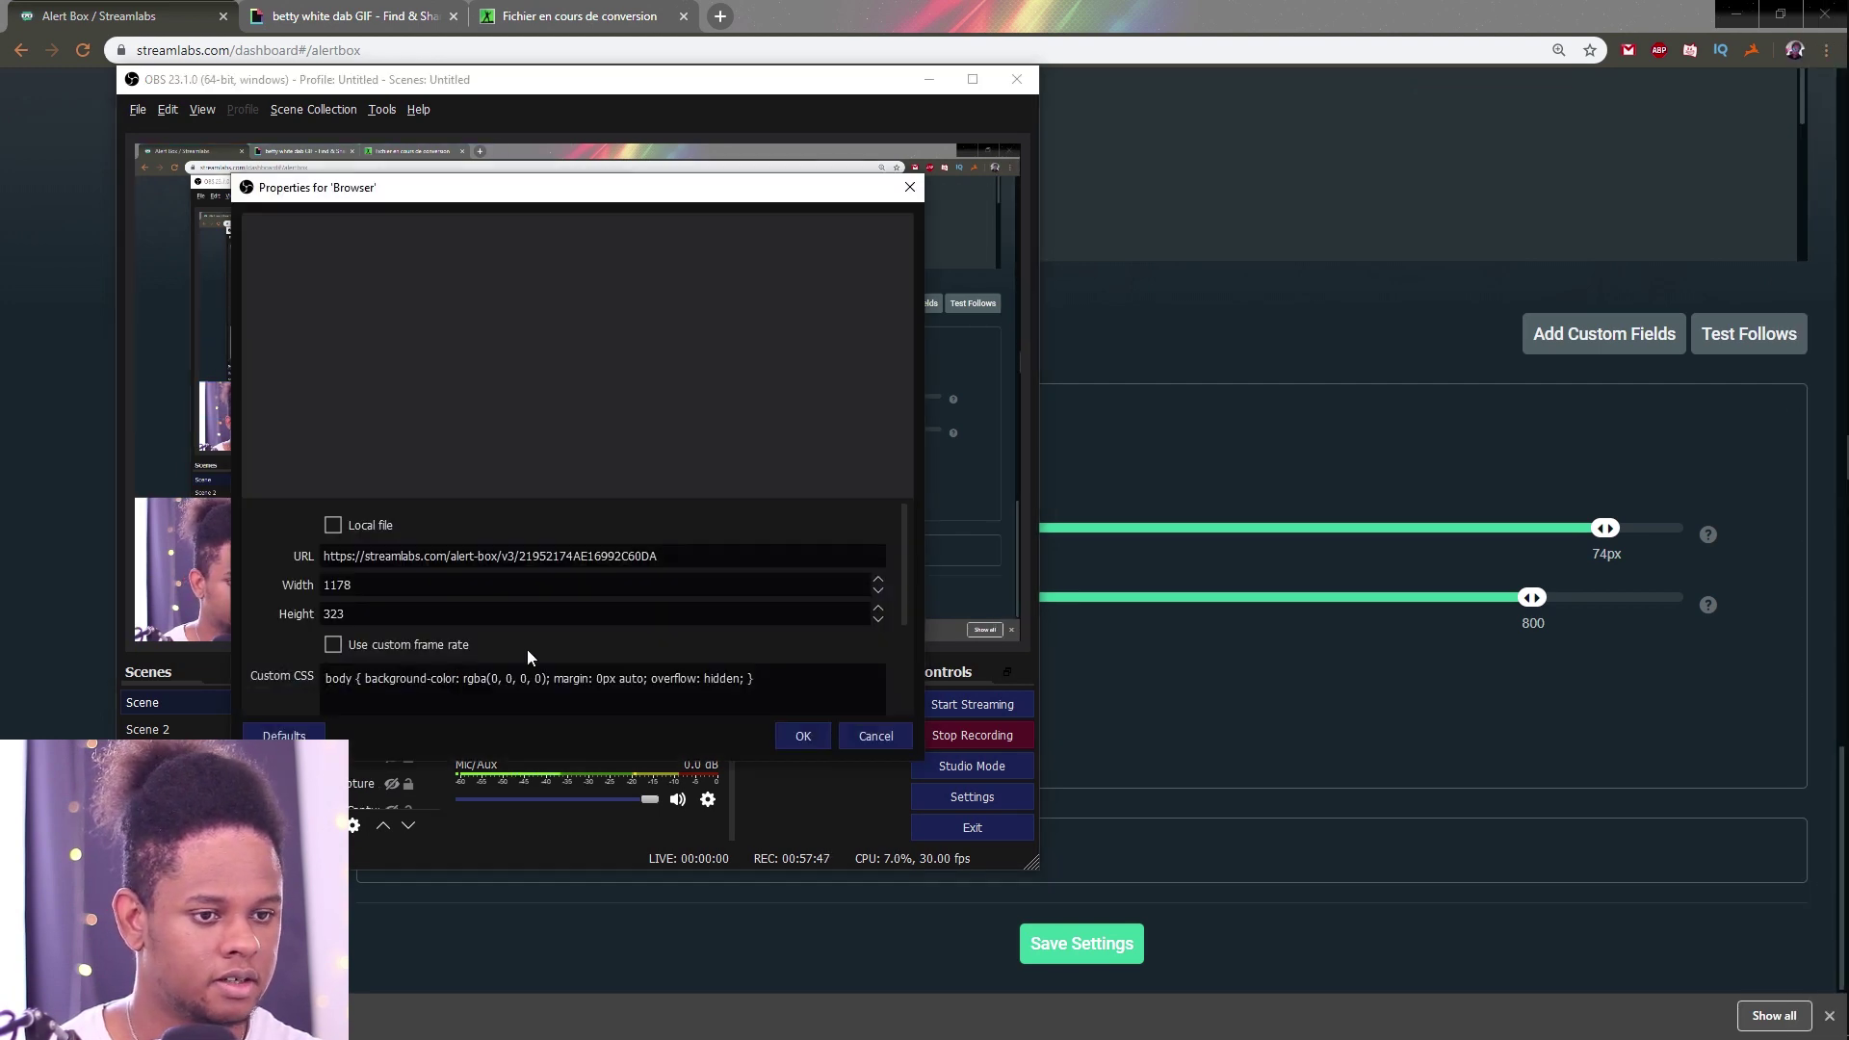
double_click(378, 591)
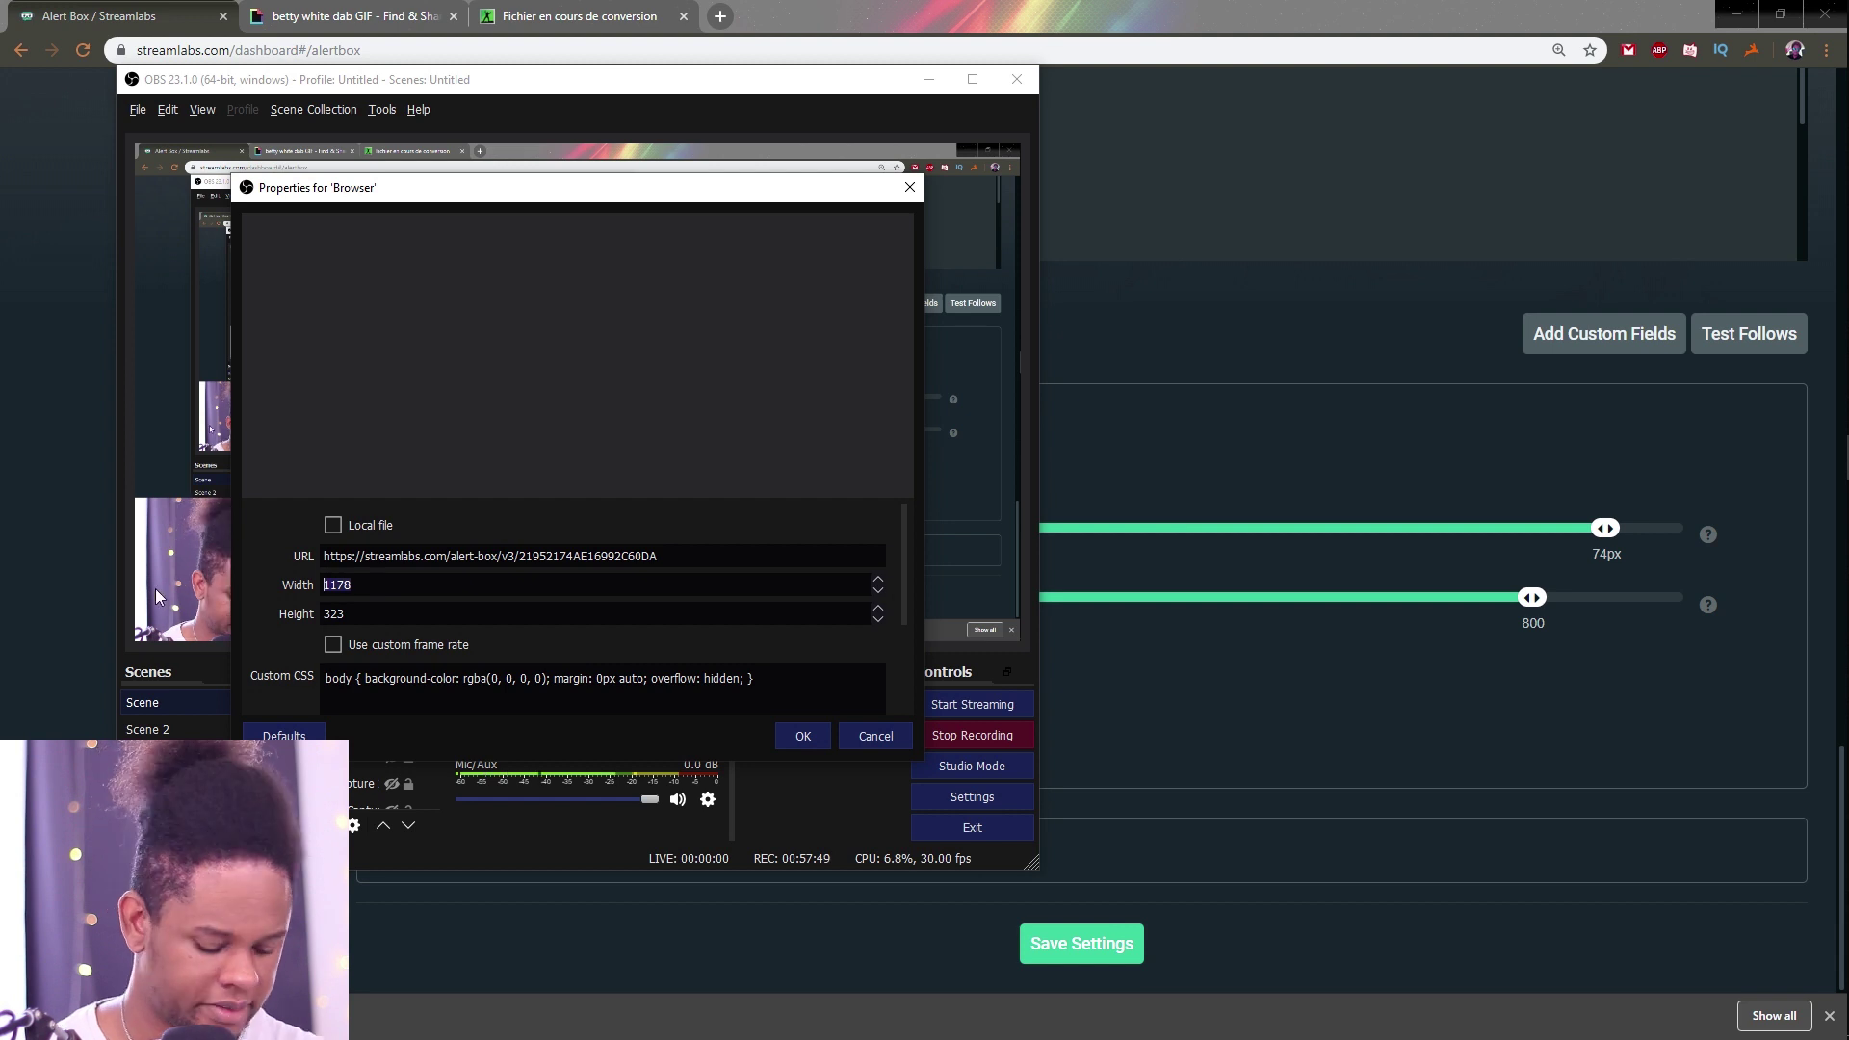
type("7")
key("Return")
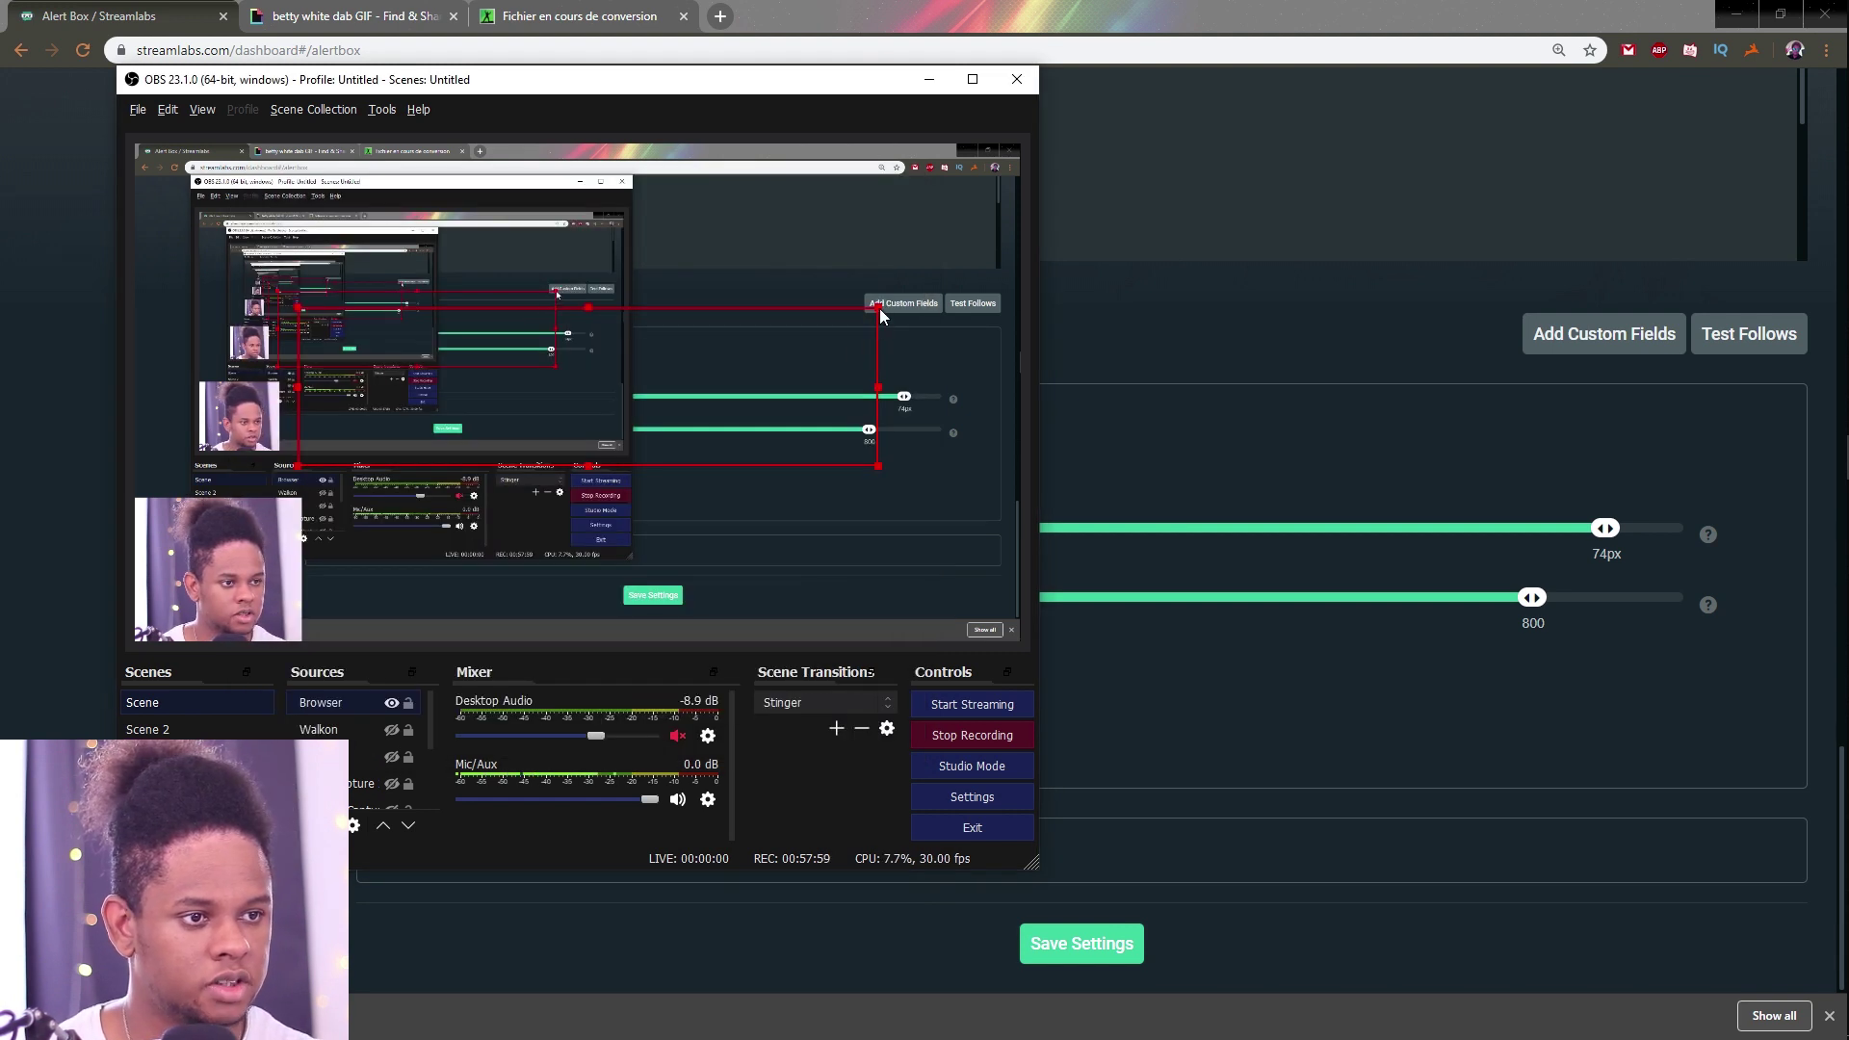
Step: Drag the Browser source's handles to narrow, shrink and reposition it in the preview
left_click_drag(875, 310, 789, 350)
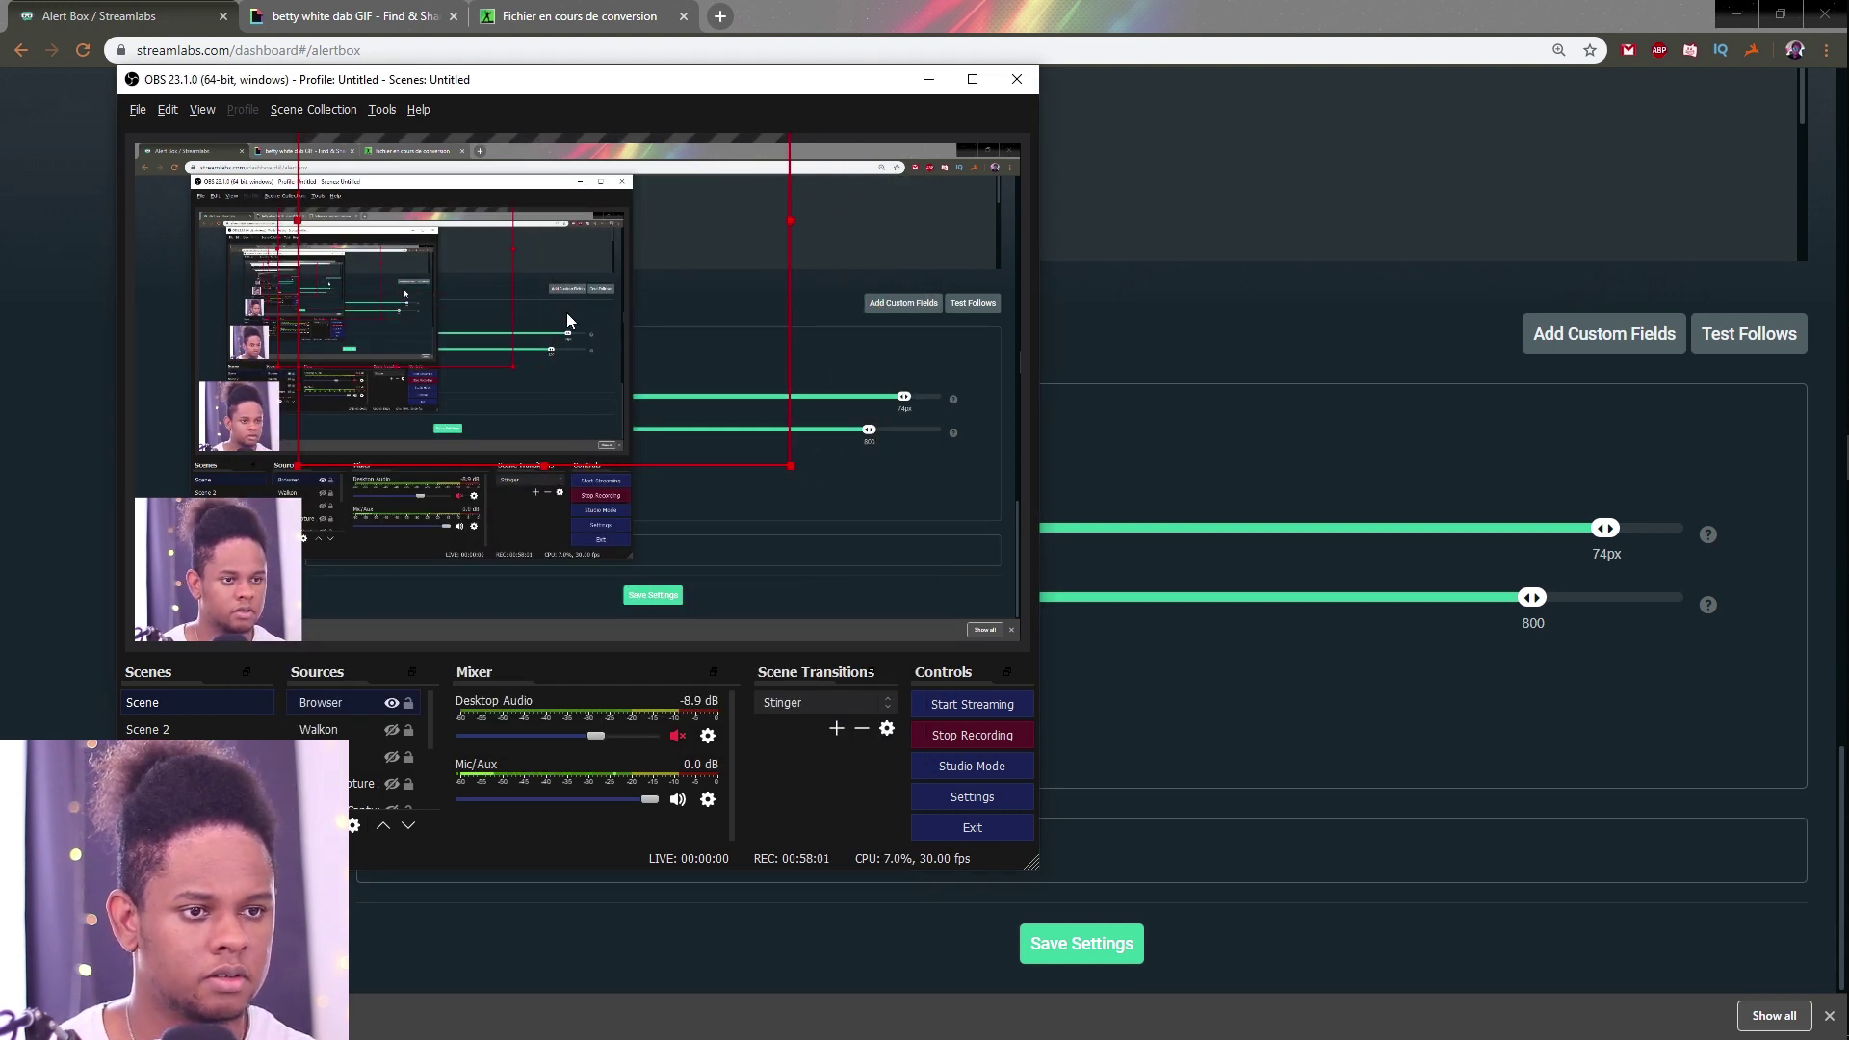
left_click_drag(840, 609, 691, 528)
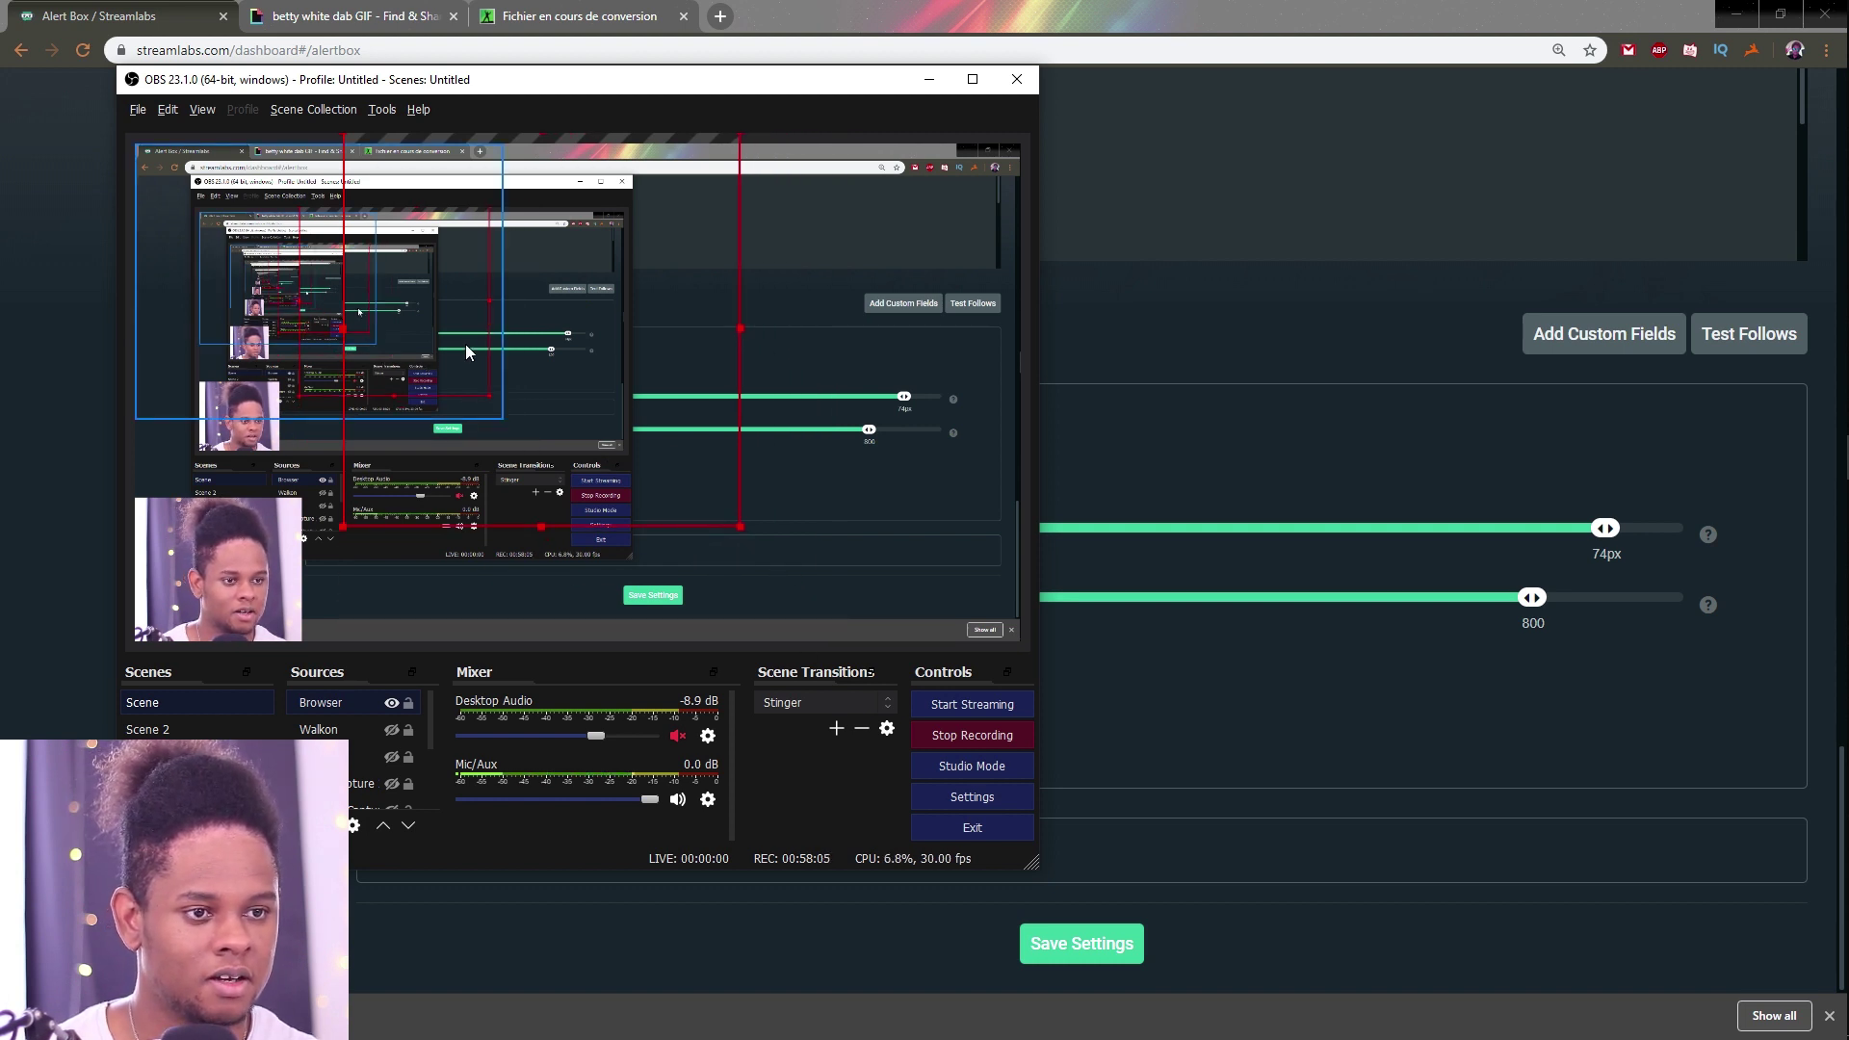
left_click_drag(466, 350, 518, 443)
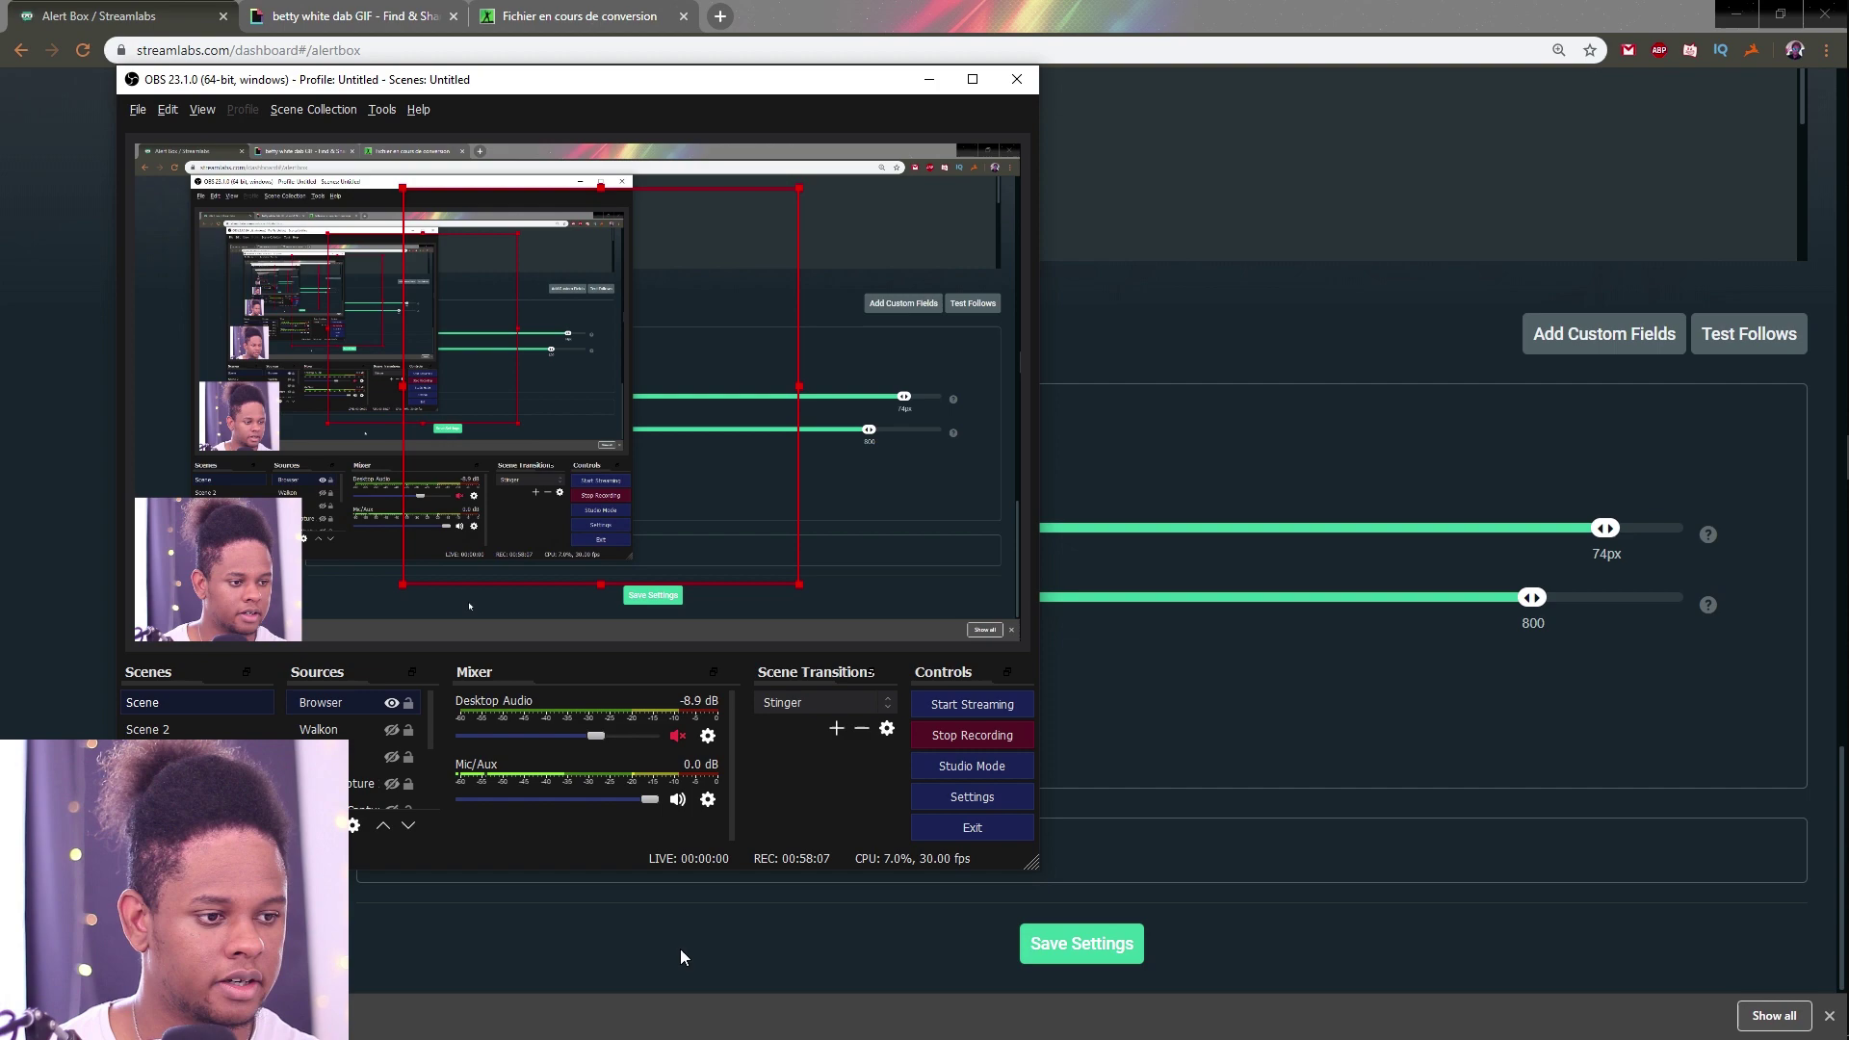
Step: Save the alert box settings and send a test follow alert showing the round badge
left_click(1085, 957)
left_click(1082, 949)
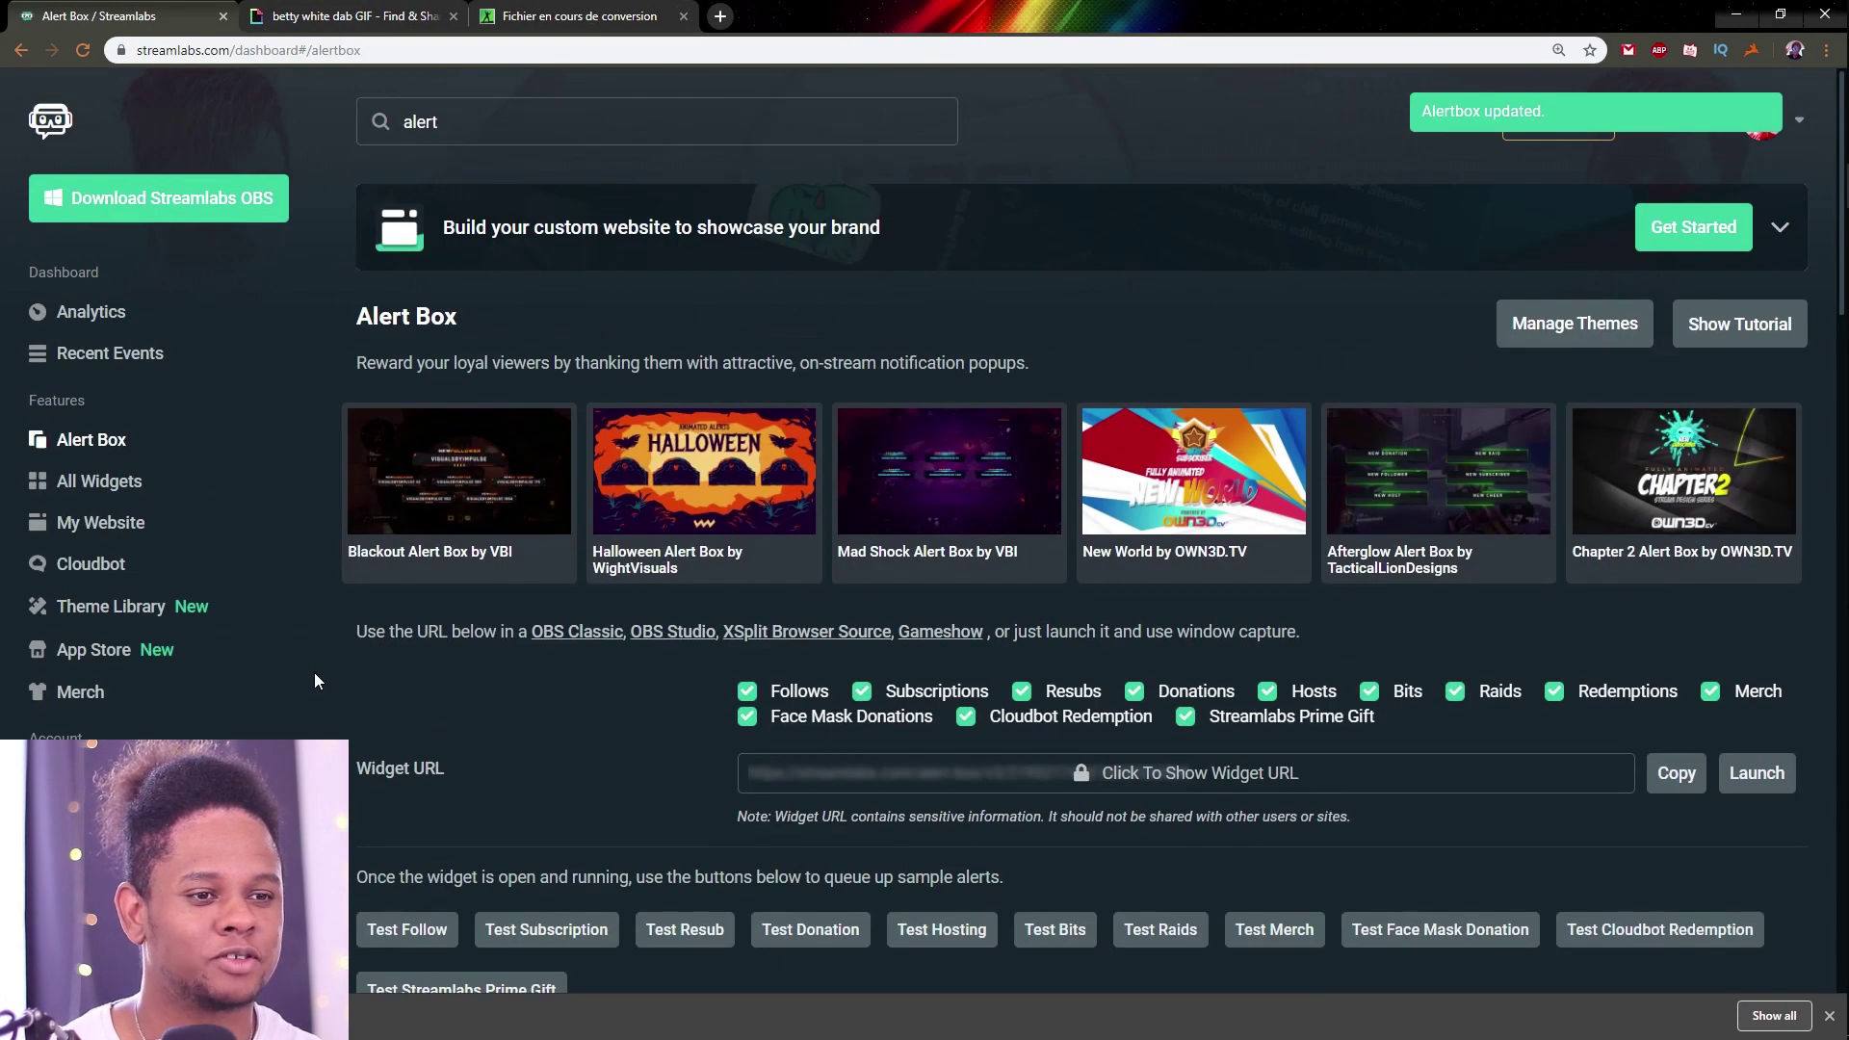
scroll(314, 672, "down", 4)
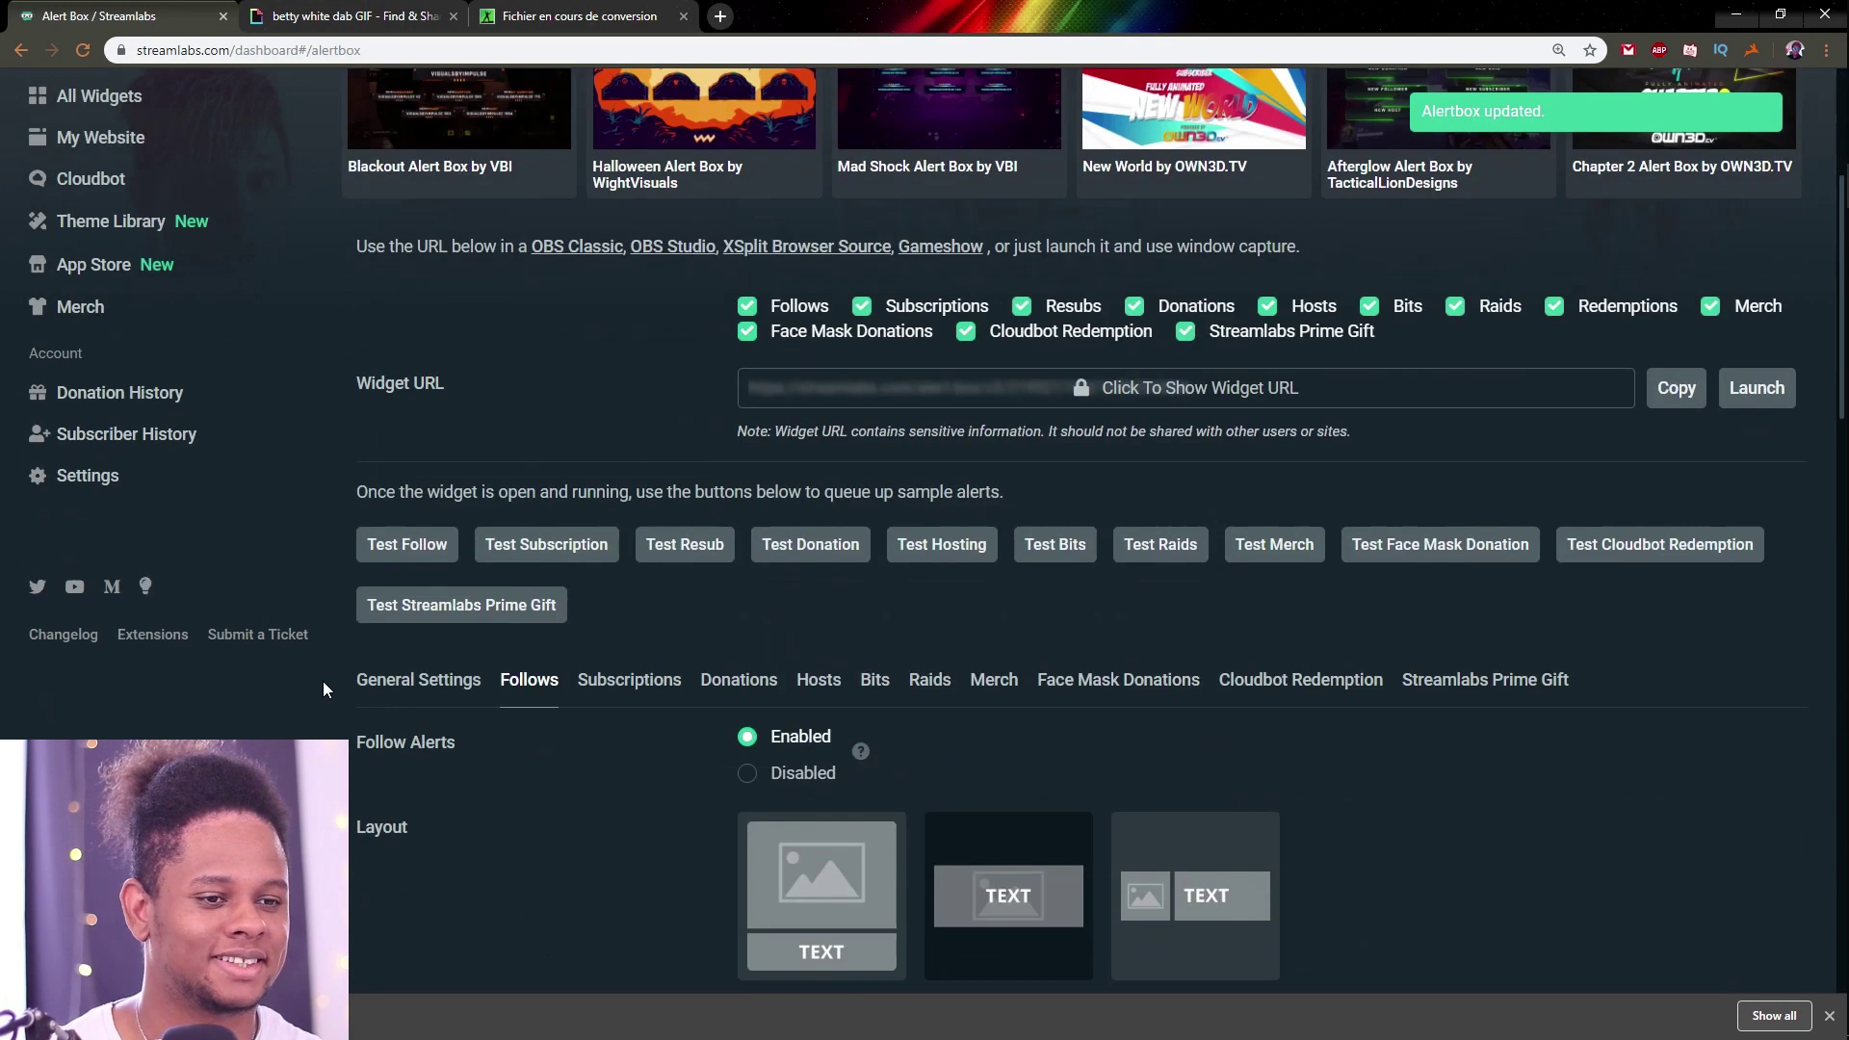
left_click(393, 559)
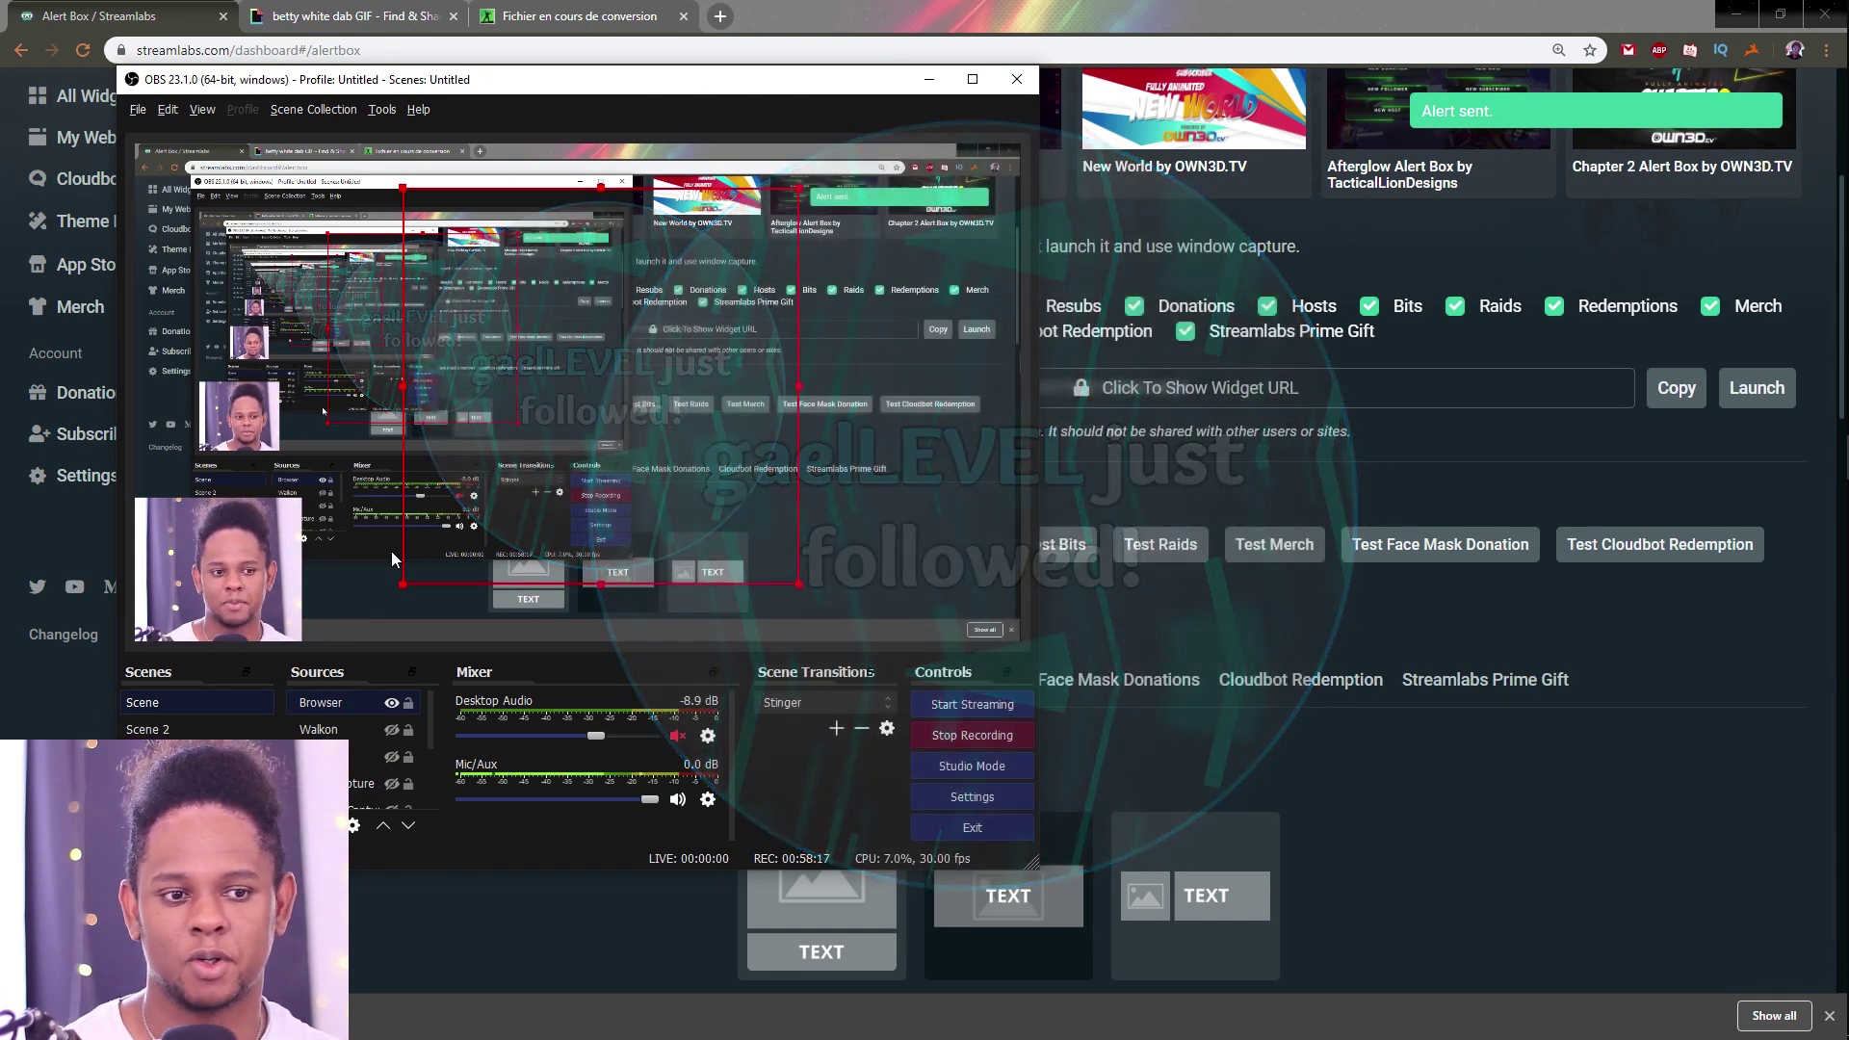
left_click(1528, 757)
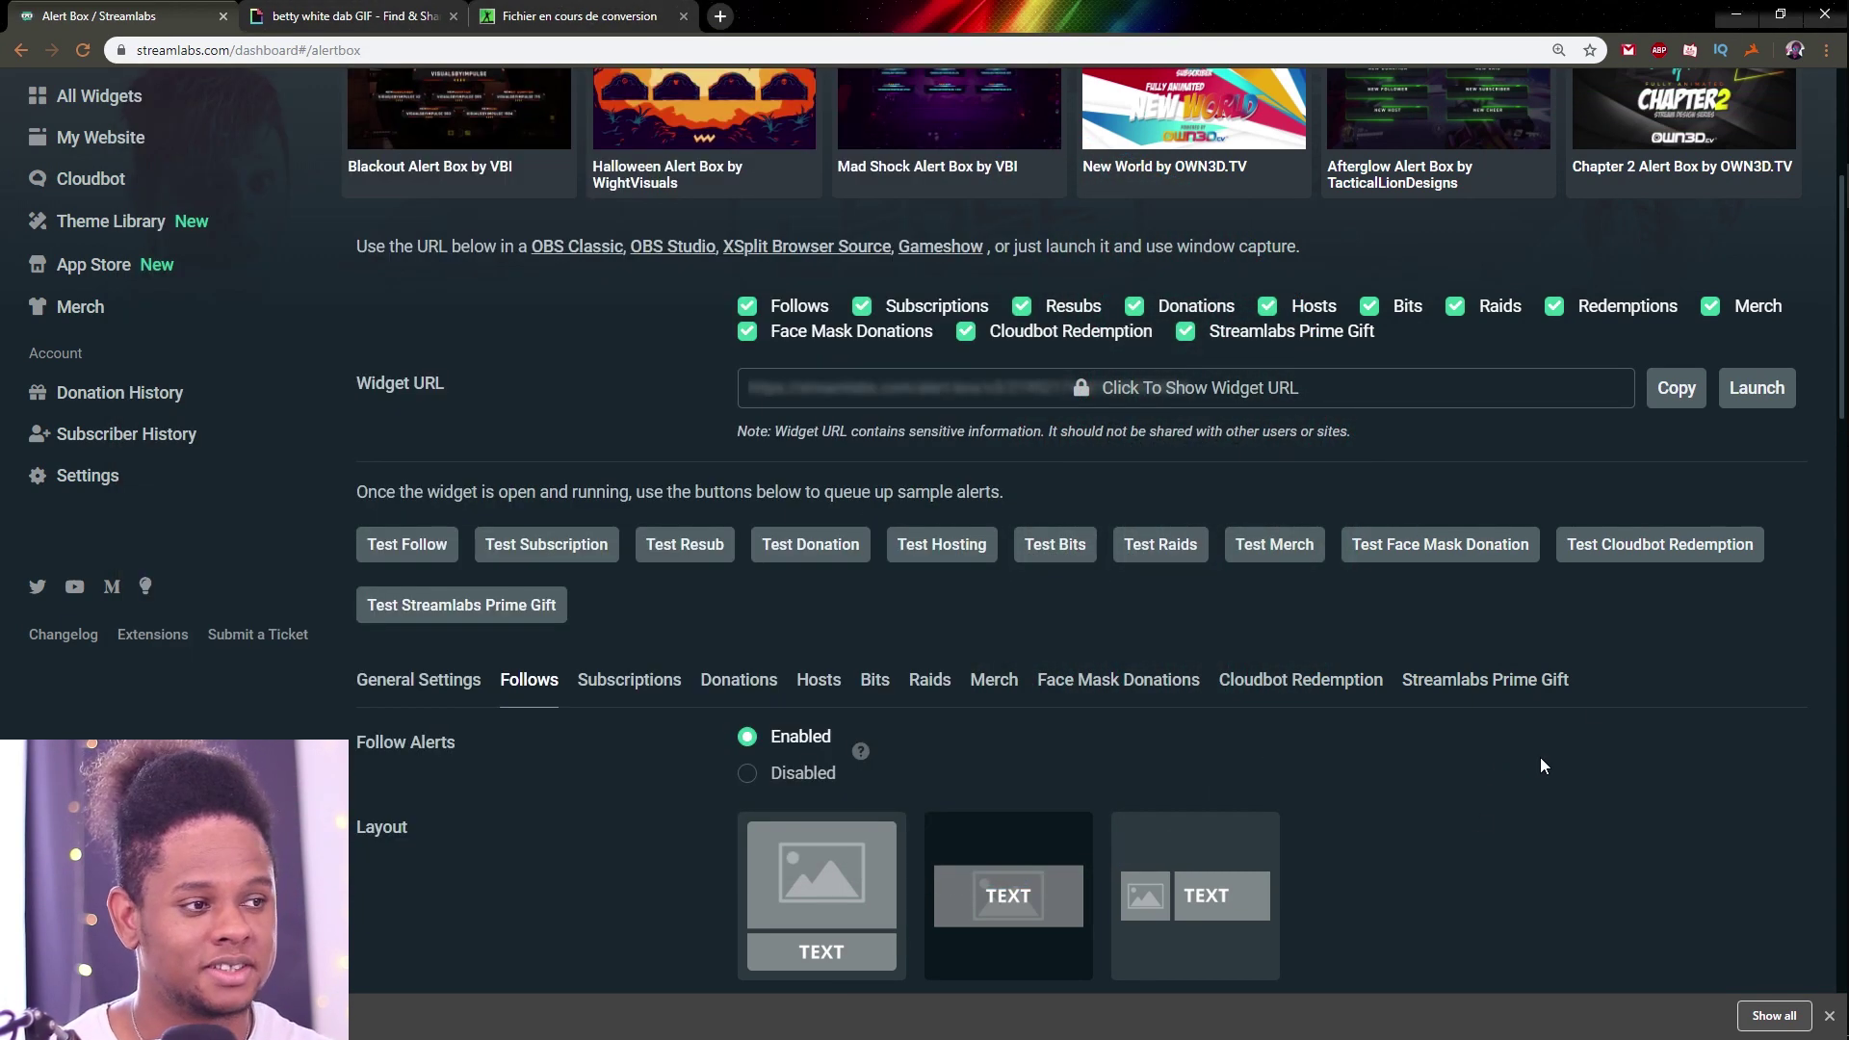
Step: Review the Al1 banner sequence in Premiere Pro, then return to the circle badge in Photoshop
mouse_move(1834, 462)
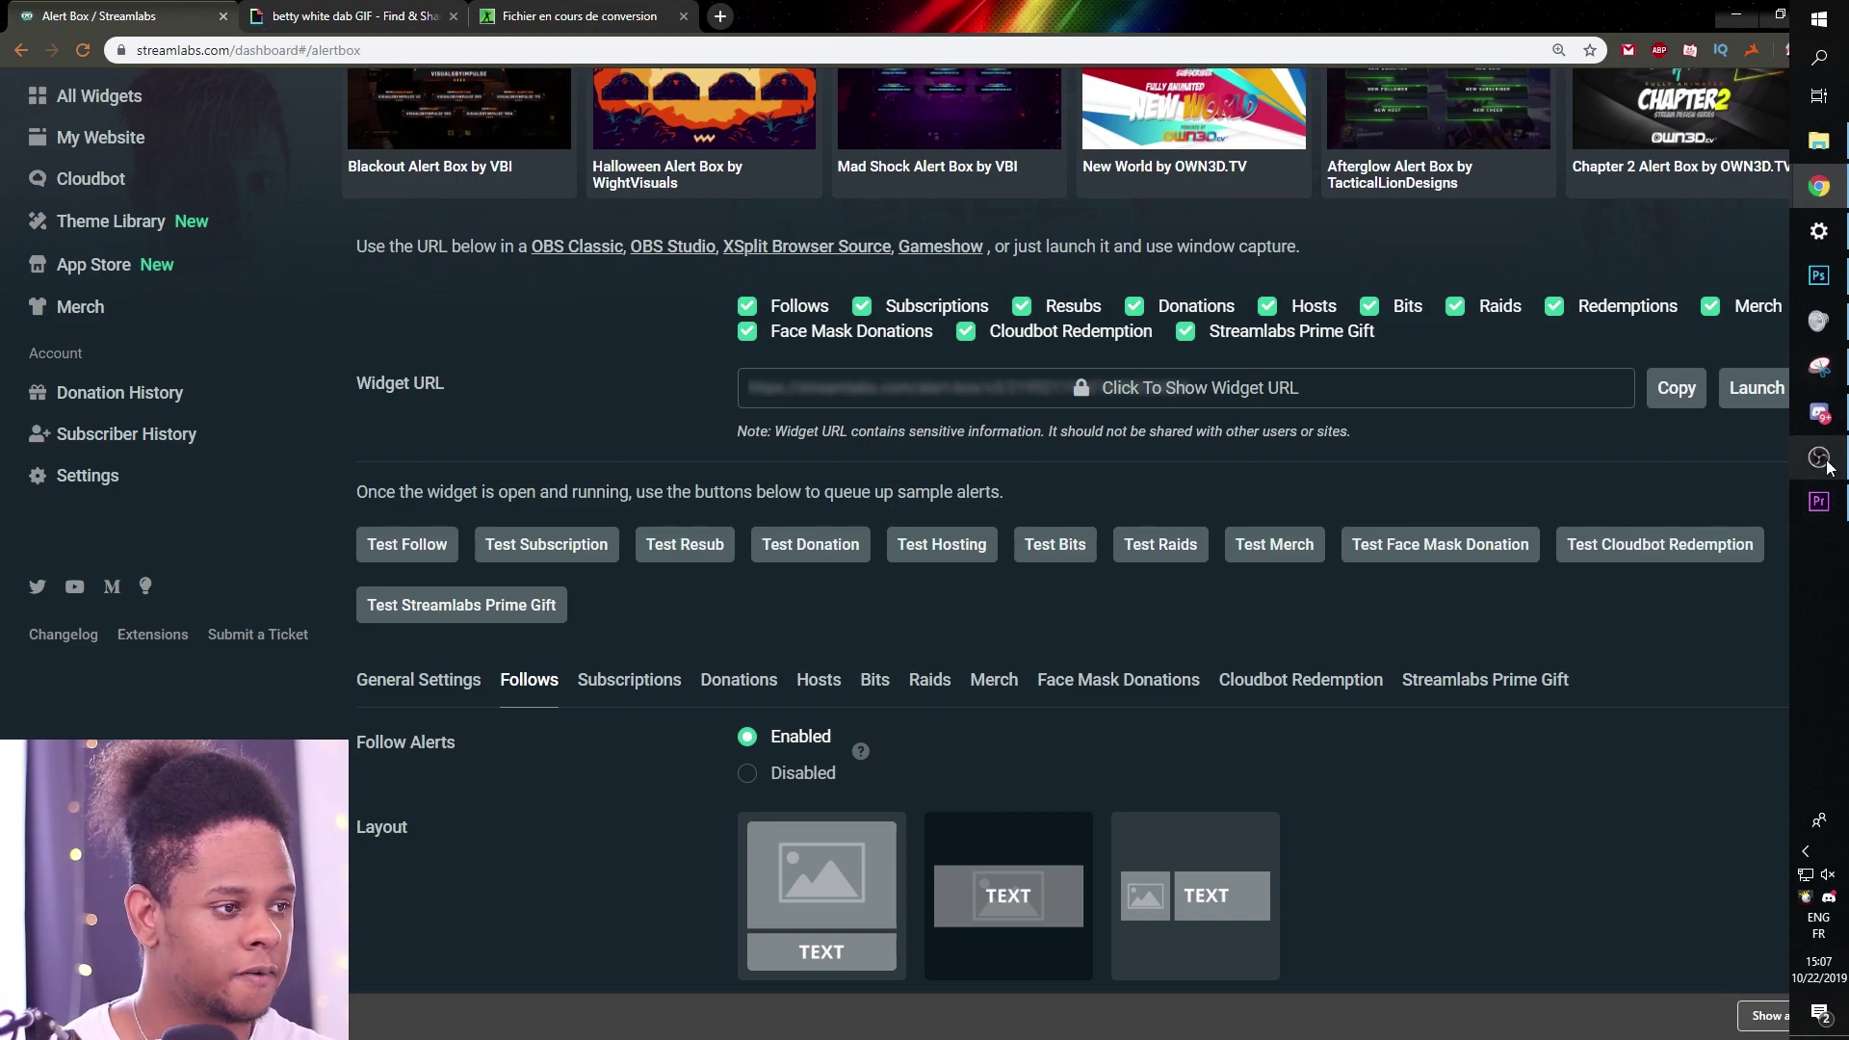
left_click(1820, 500)
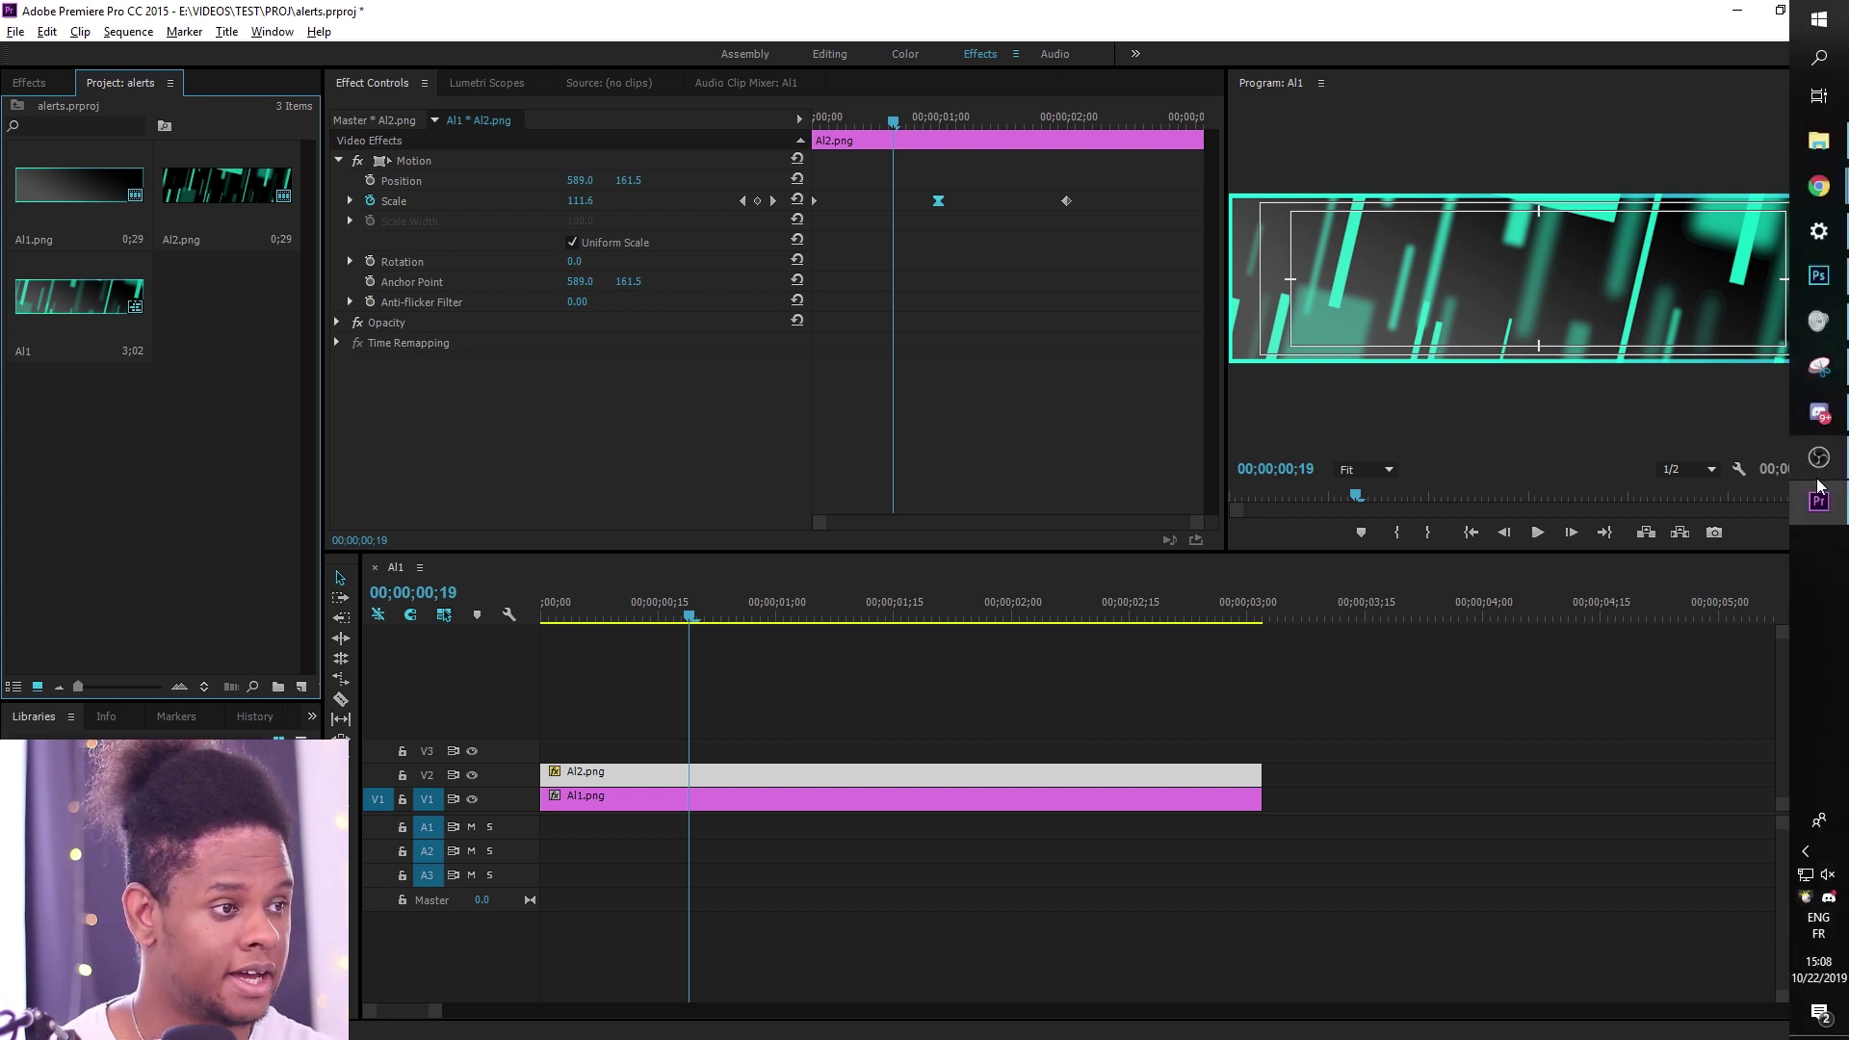
left_click(1833, 276)
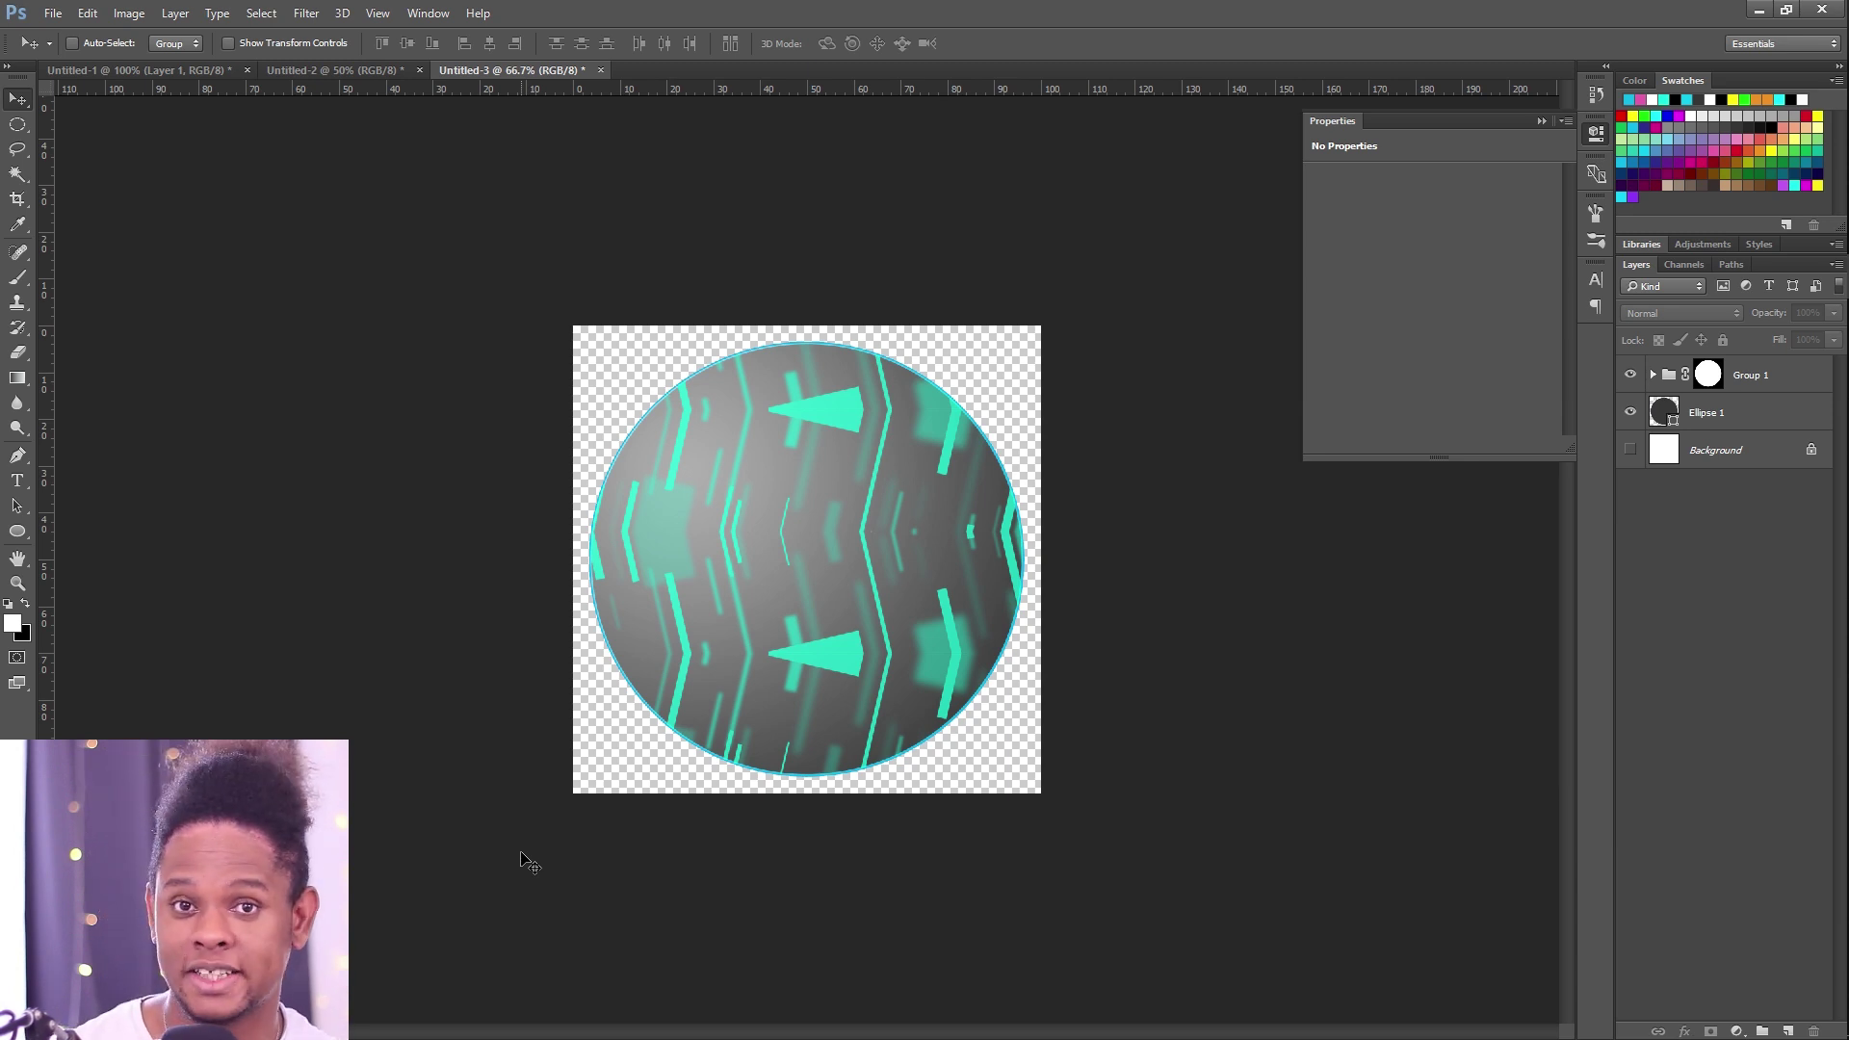
Step: Bring up the taskbar to switch from Photoshop back to Premiere Pro
mouse_move(1835, 705)
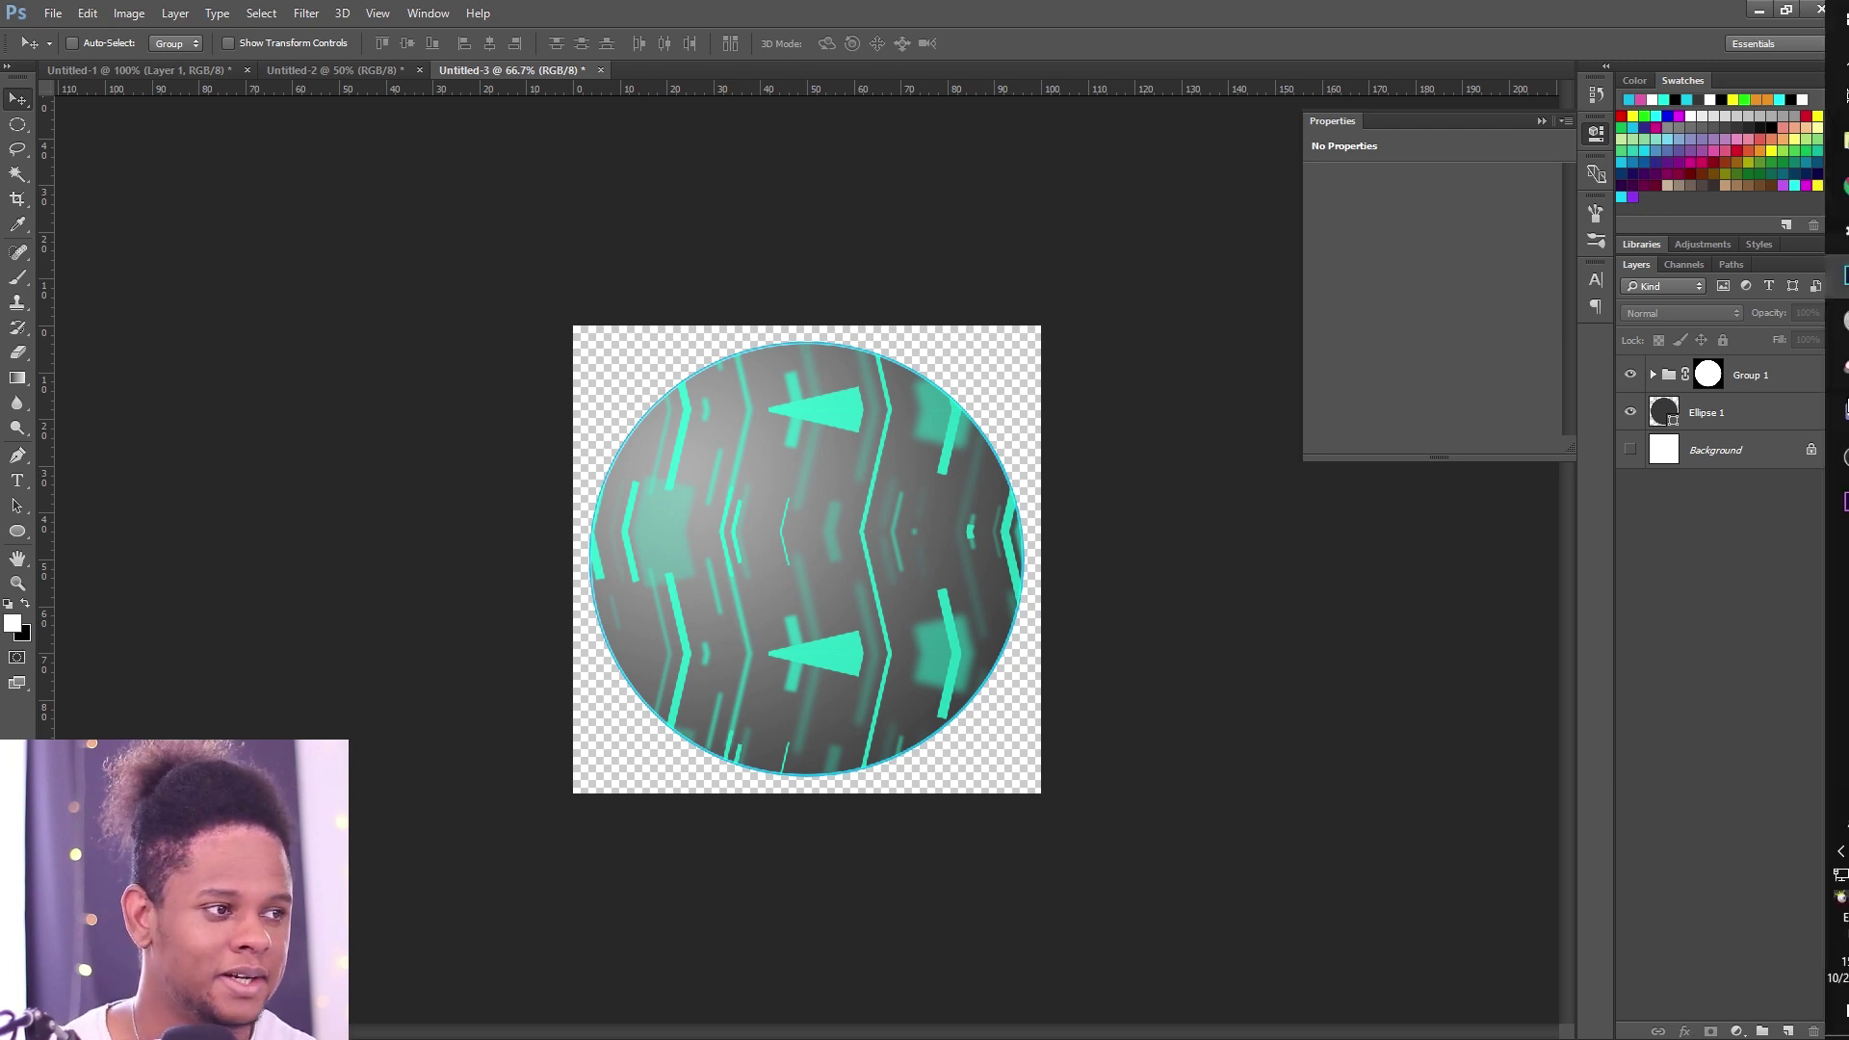
Step: Import Round1.png into the Premiere Pro project and make a new sequence from it
left_click(1819, 502)
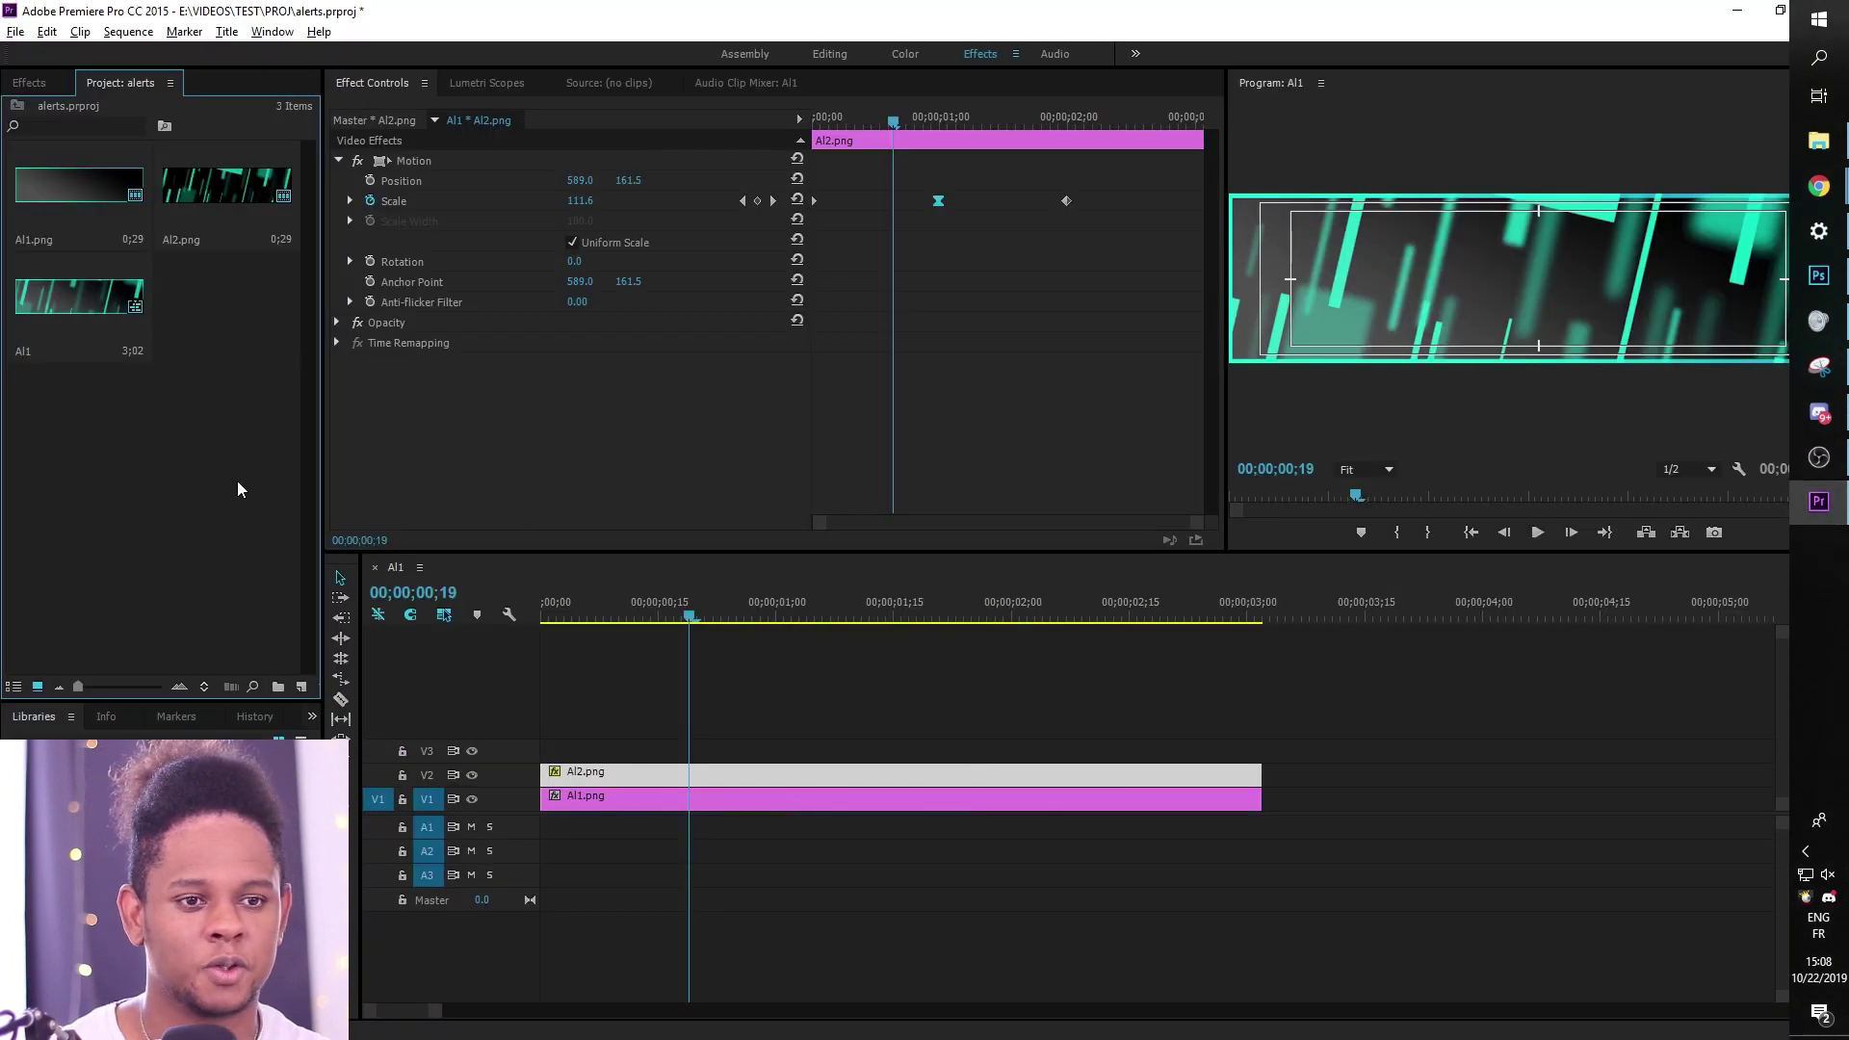
double_click(235, 506)
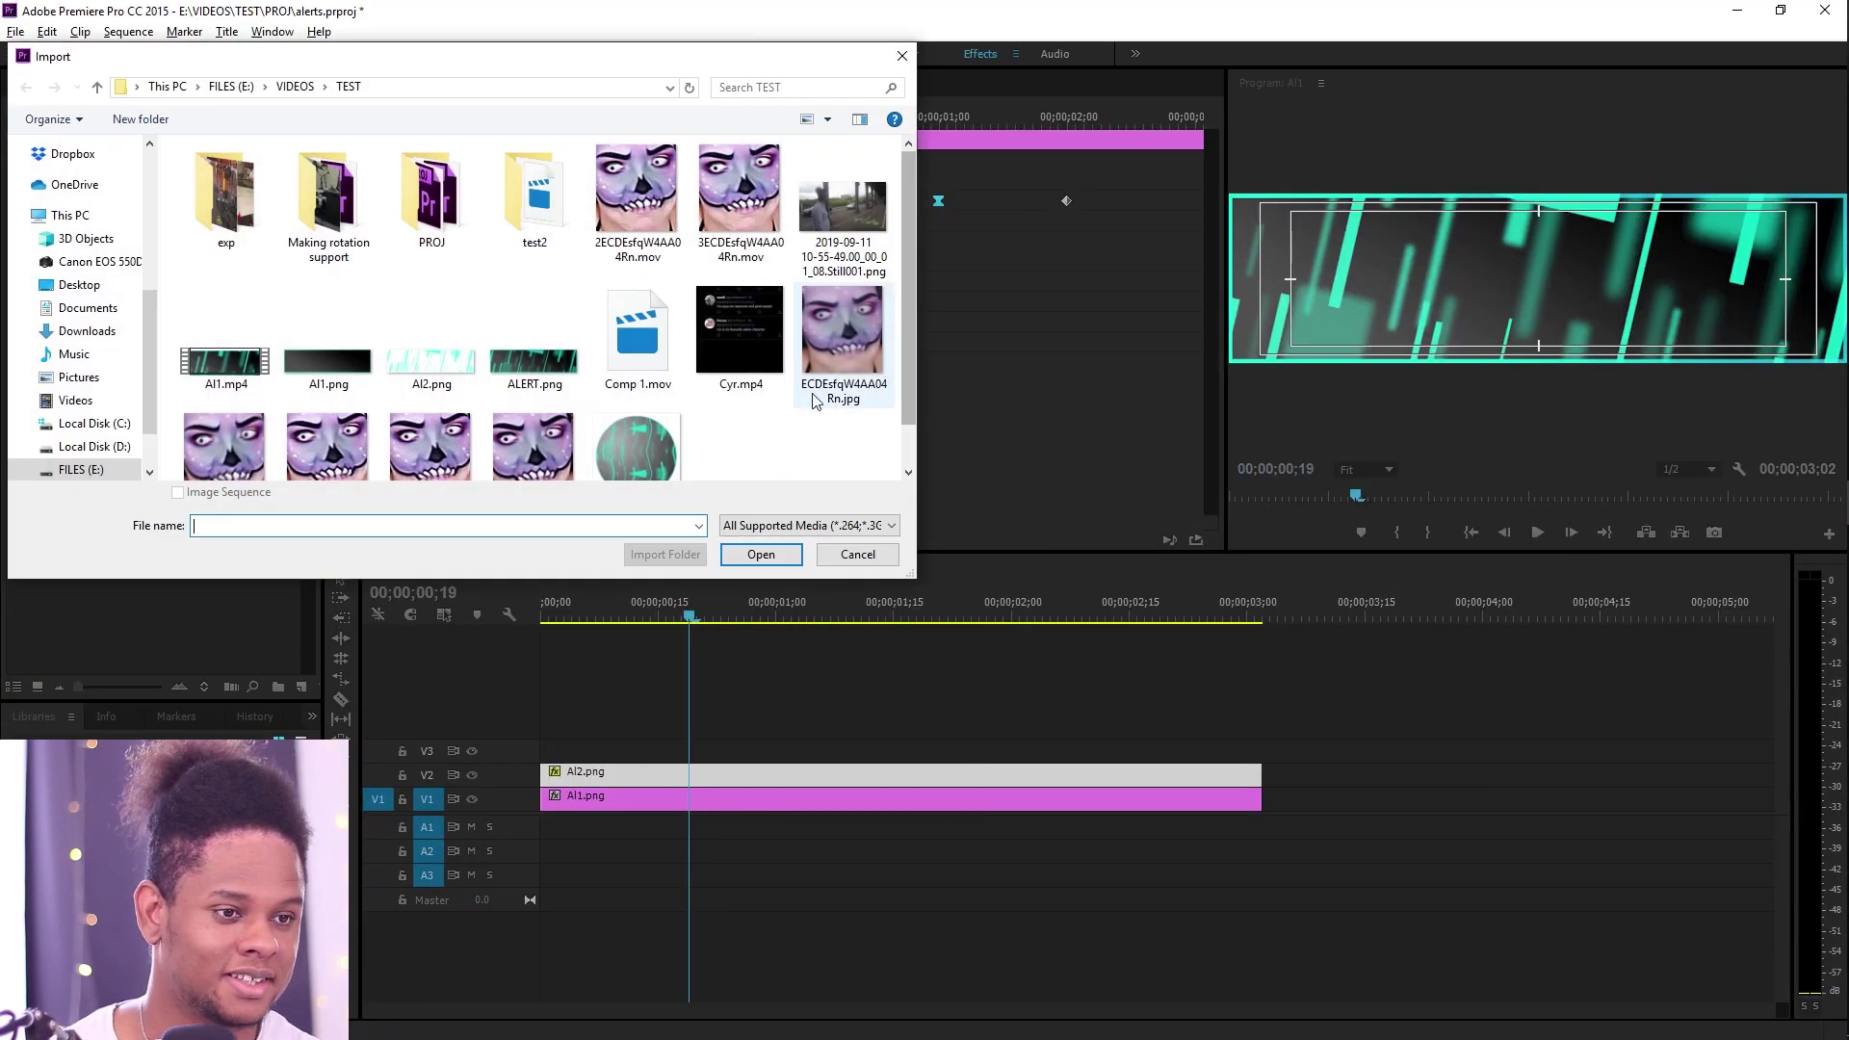
double_click(645, 461)
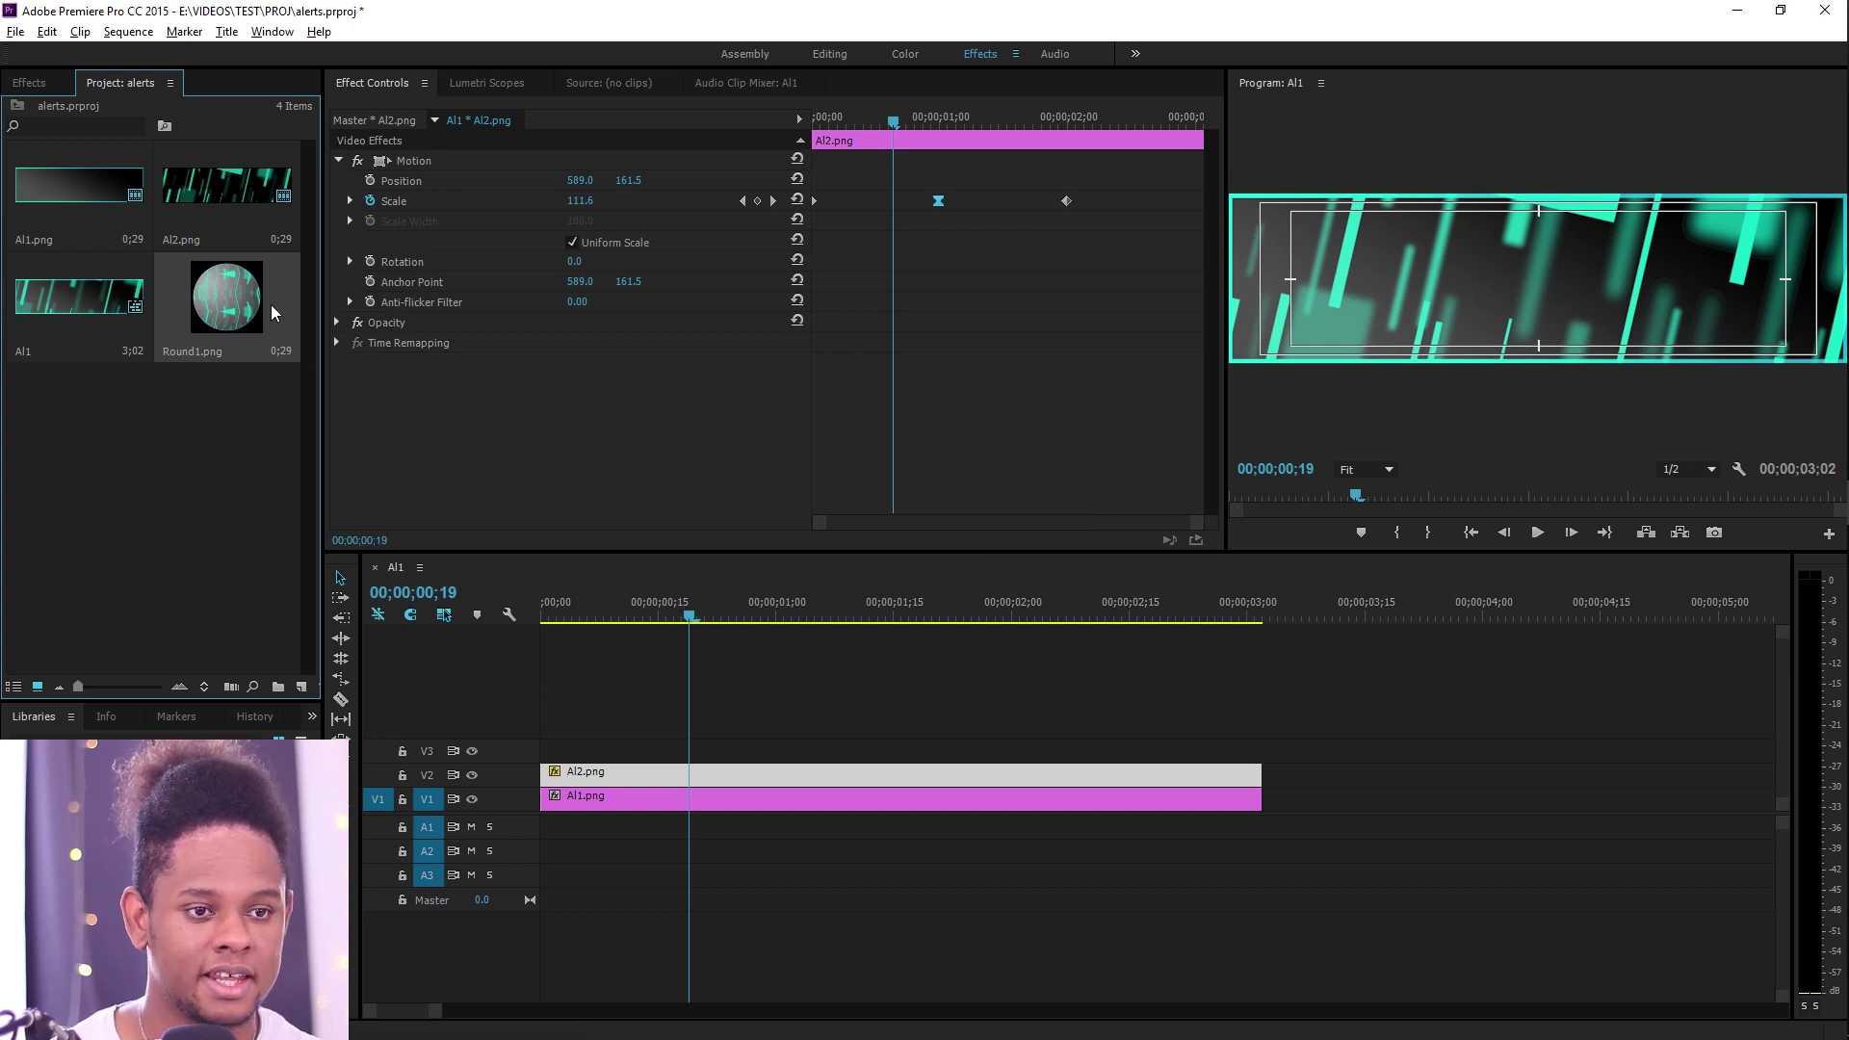
right_click(233, 292)
left_click(289, 598)
Step: Lengthen the Round1 clip on the timeline and expand Video Effects in the Effects list
left_click_drag(589, 797, 1586, 784)
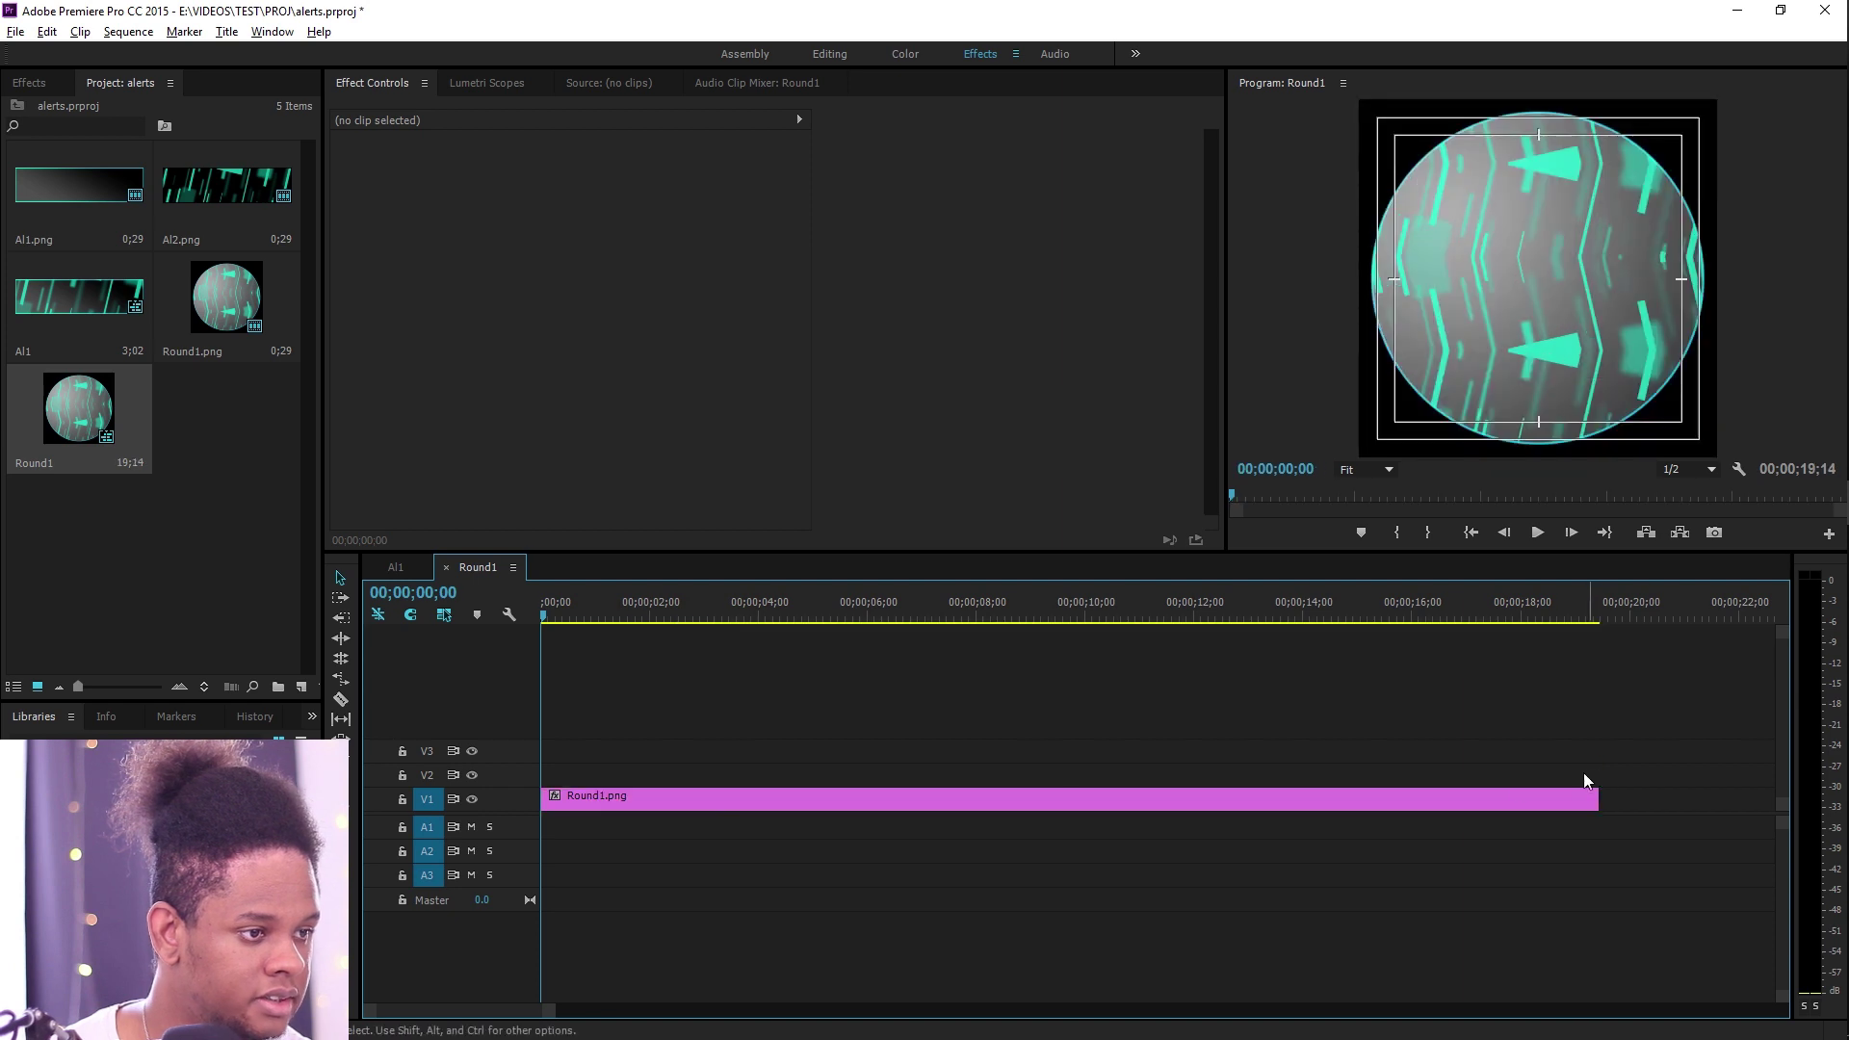
left_click(571, 619)
left_click(27, 83)
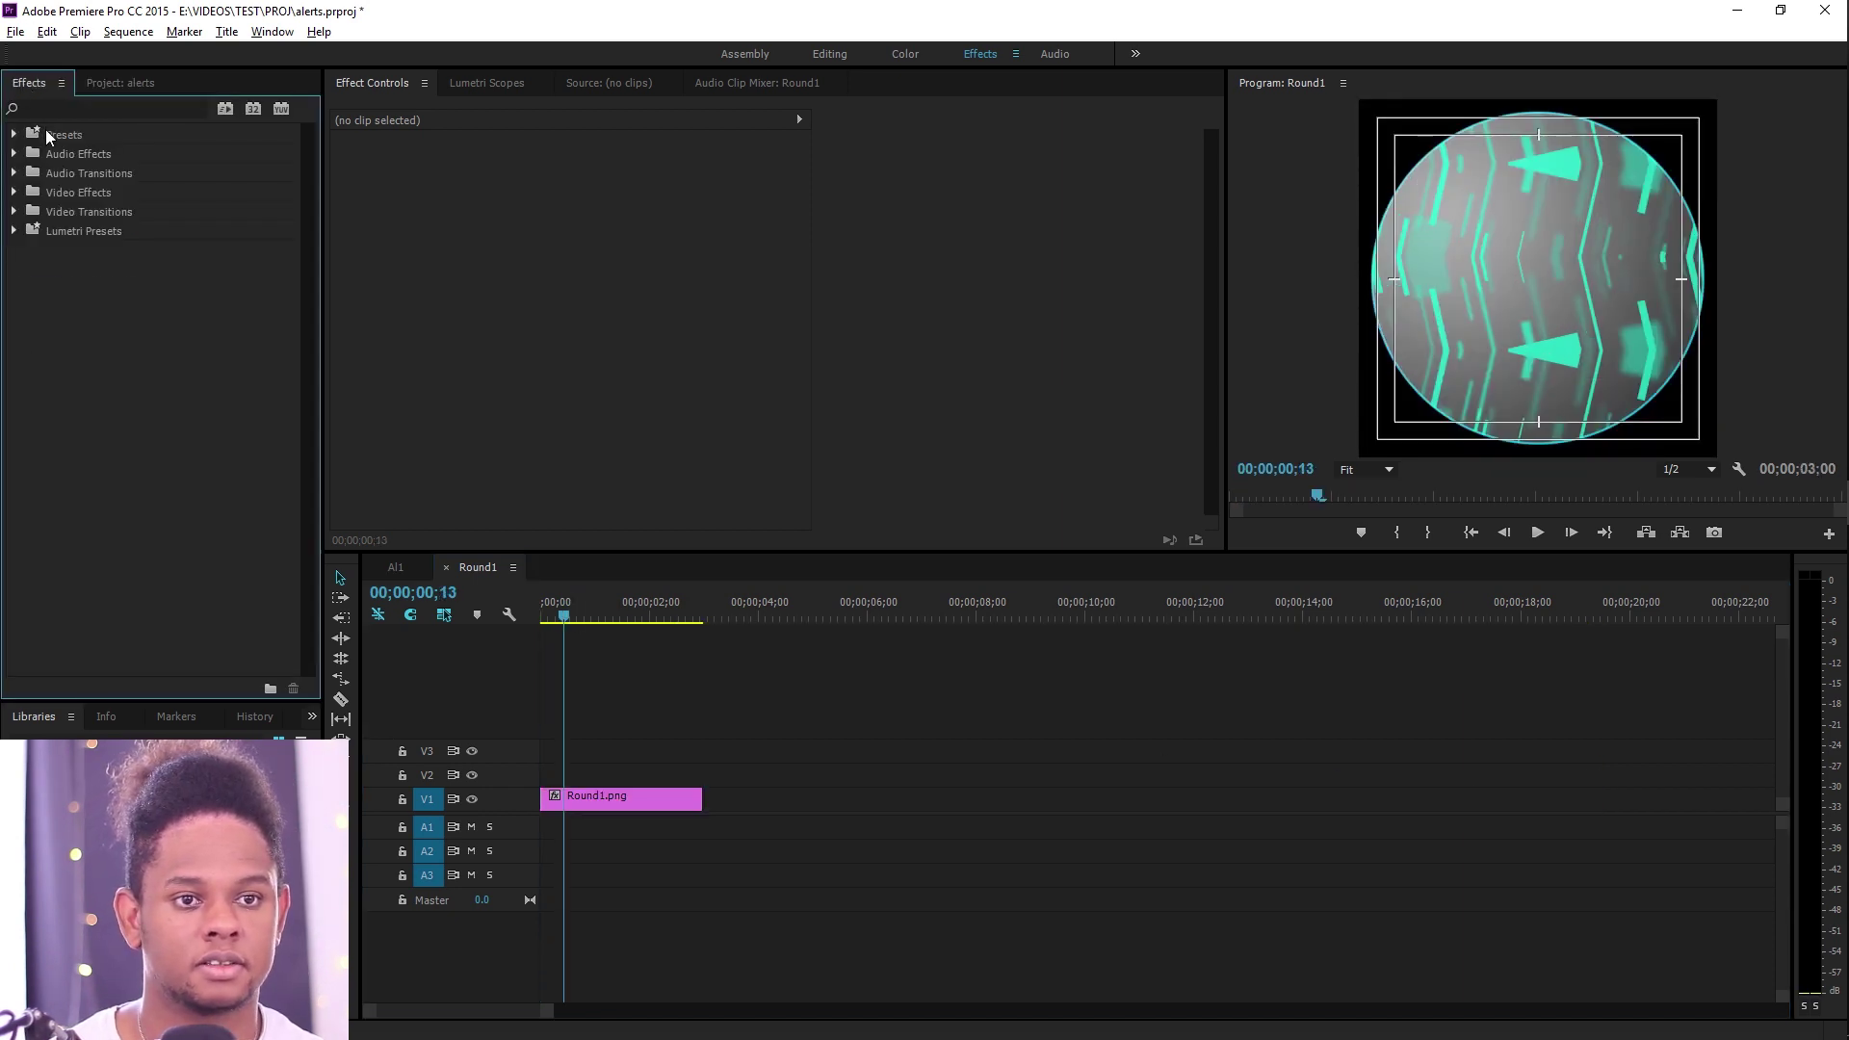
left_click(15, 193)
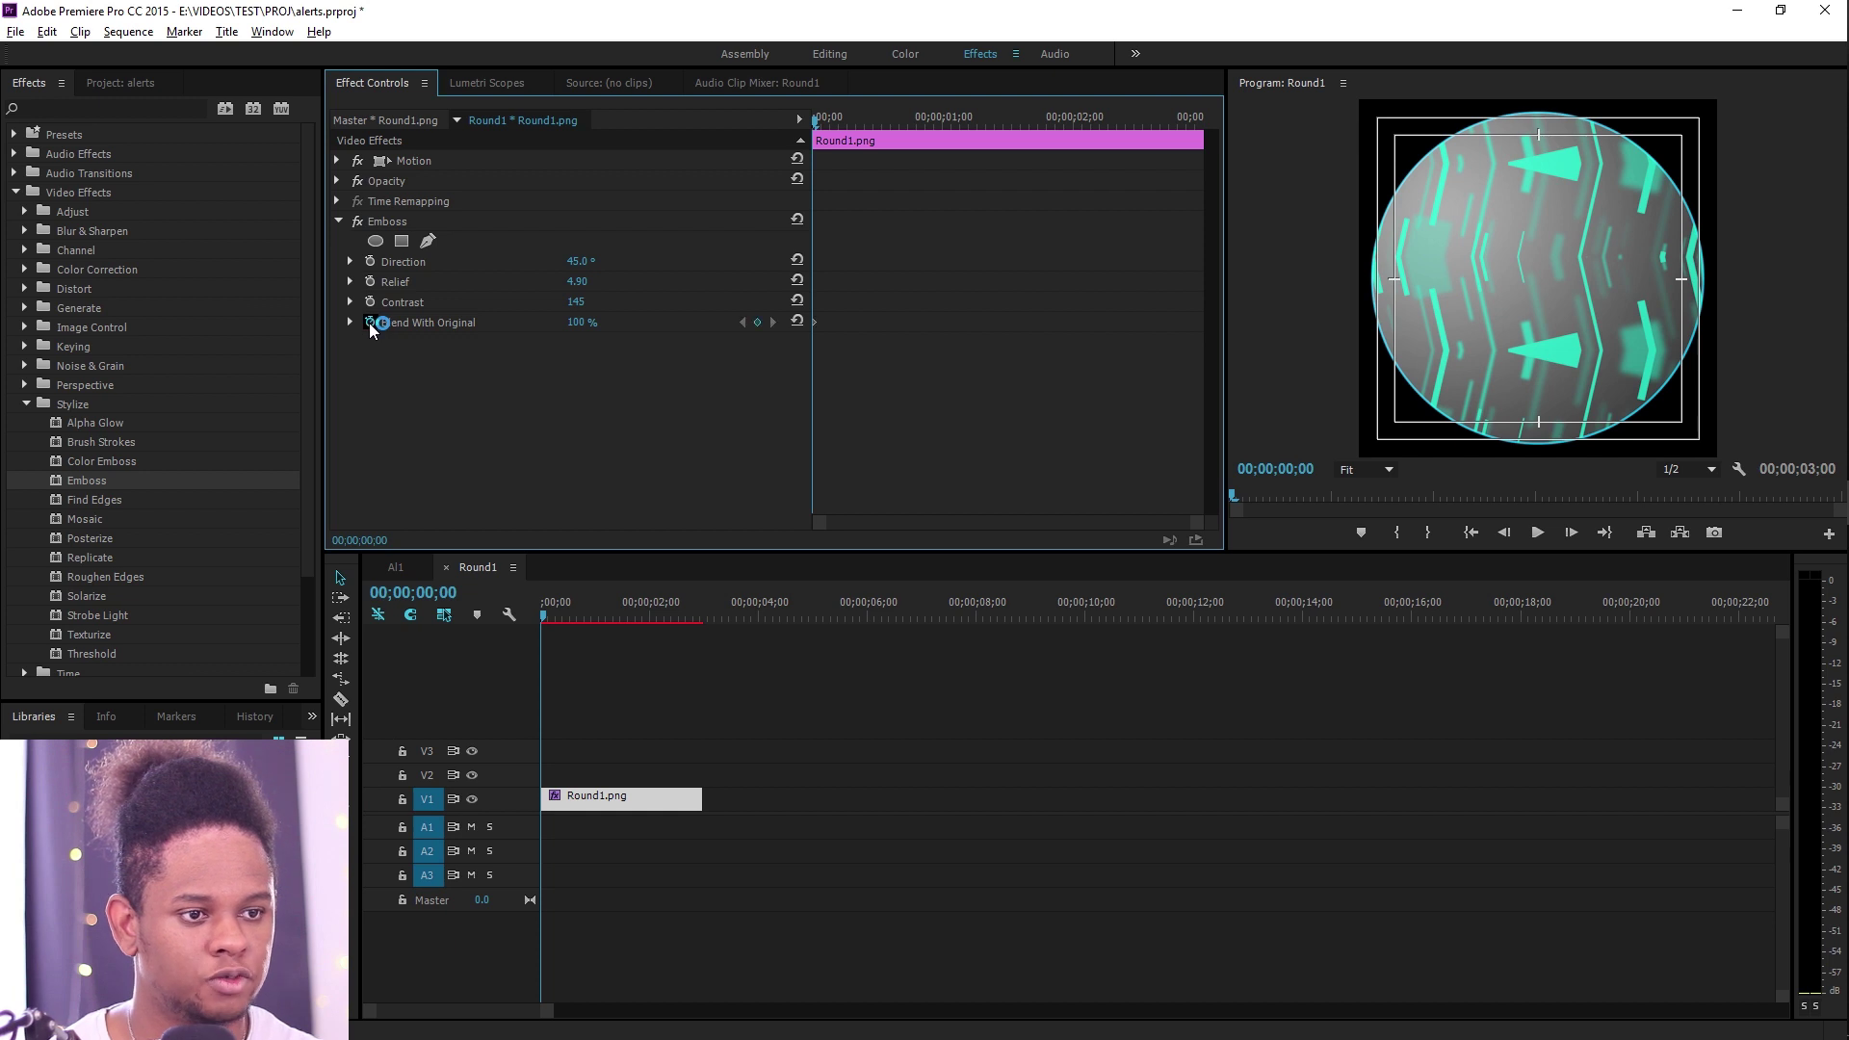
Step: At about 1;10, keyframe Blend With Original to 100% with Ease In, then play from the start
left_click_drag(617, 605, 672, 618)
left_click(578, 323)
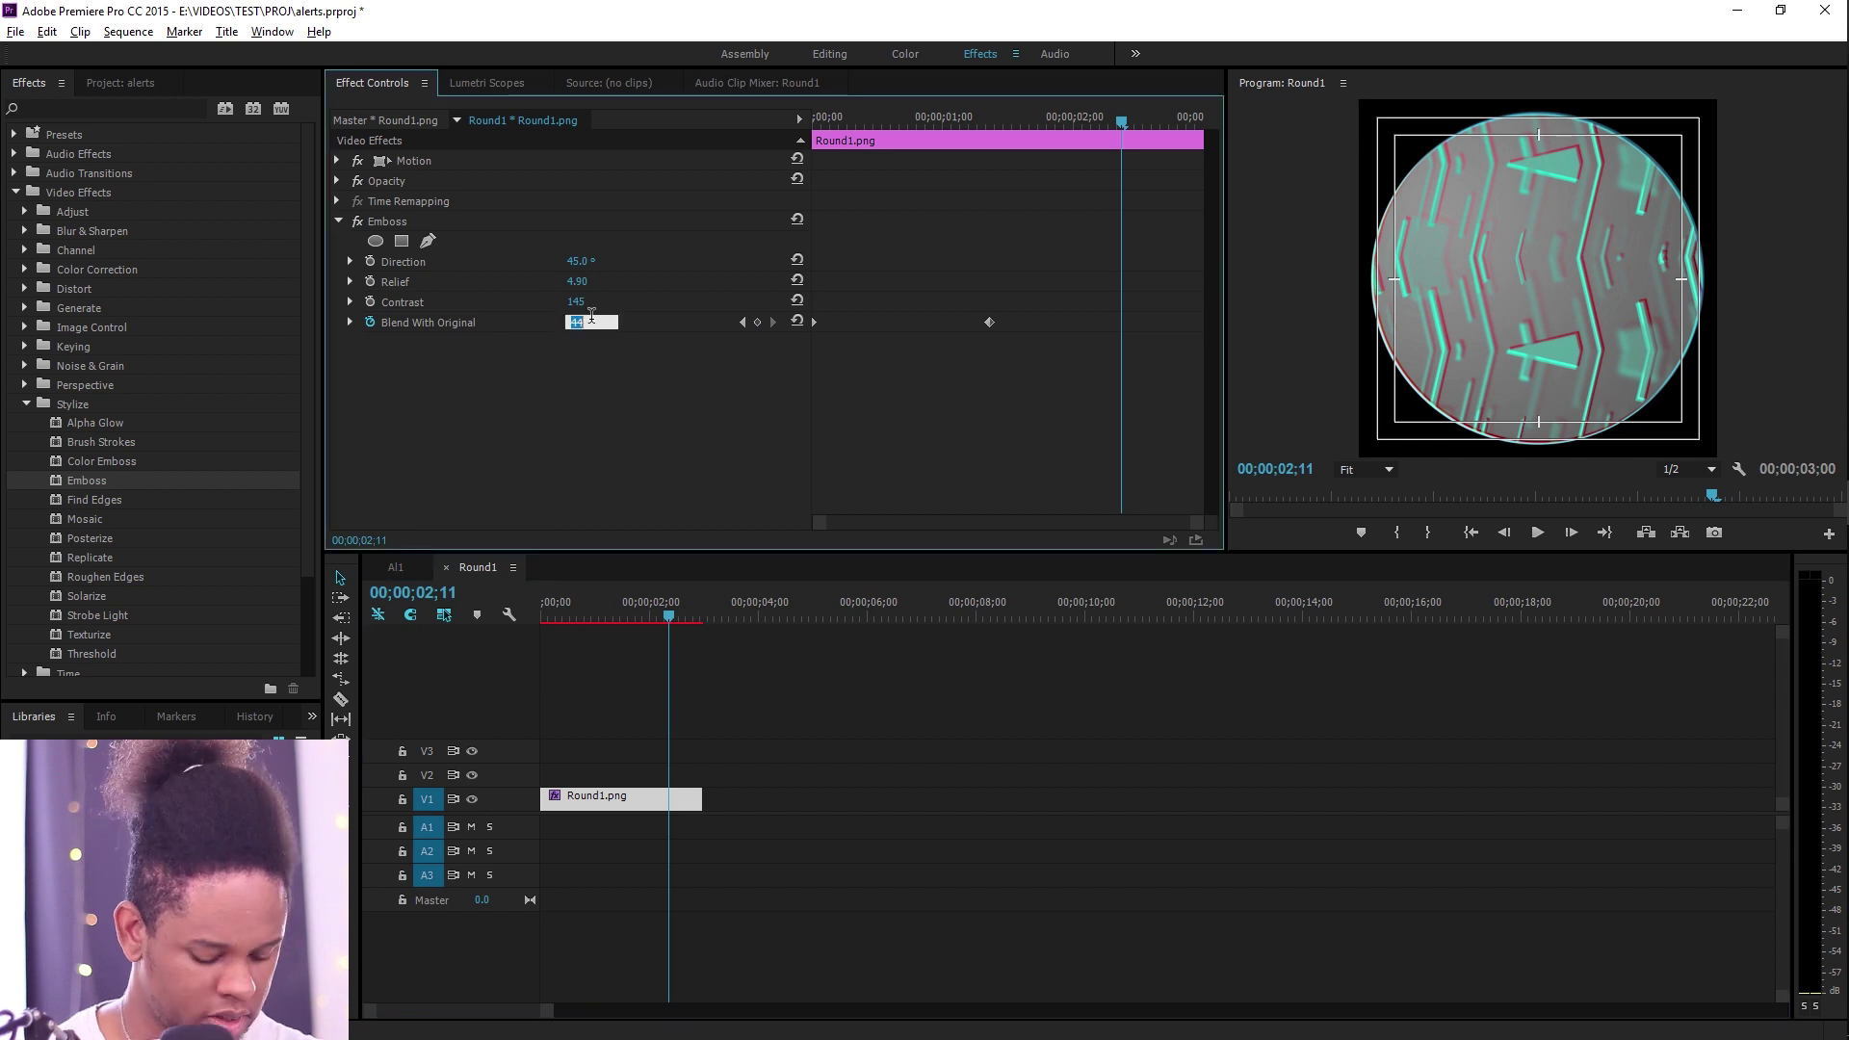
type("100")
key("Return")
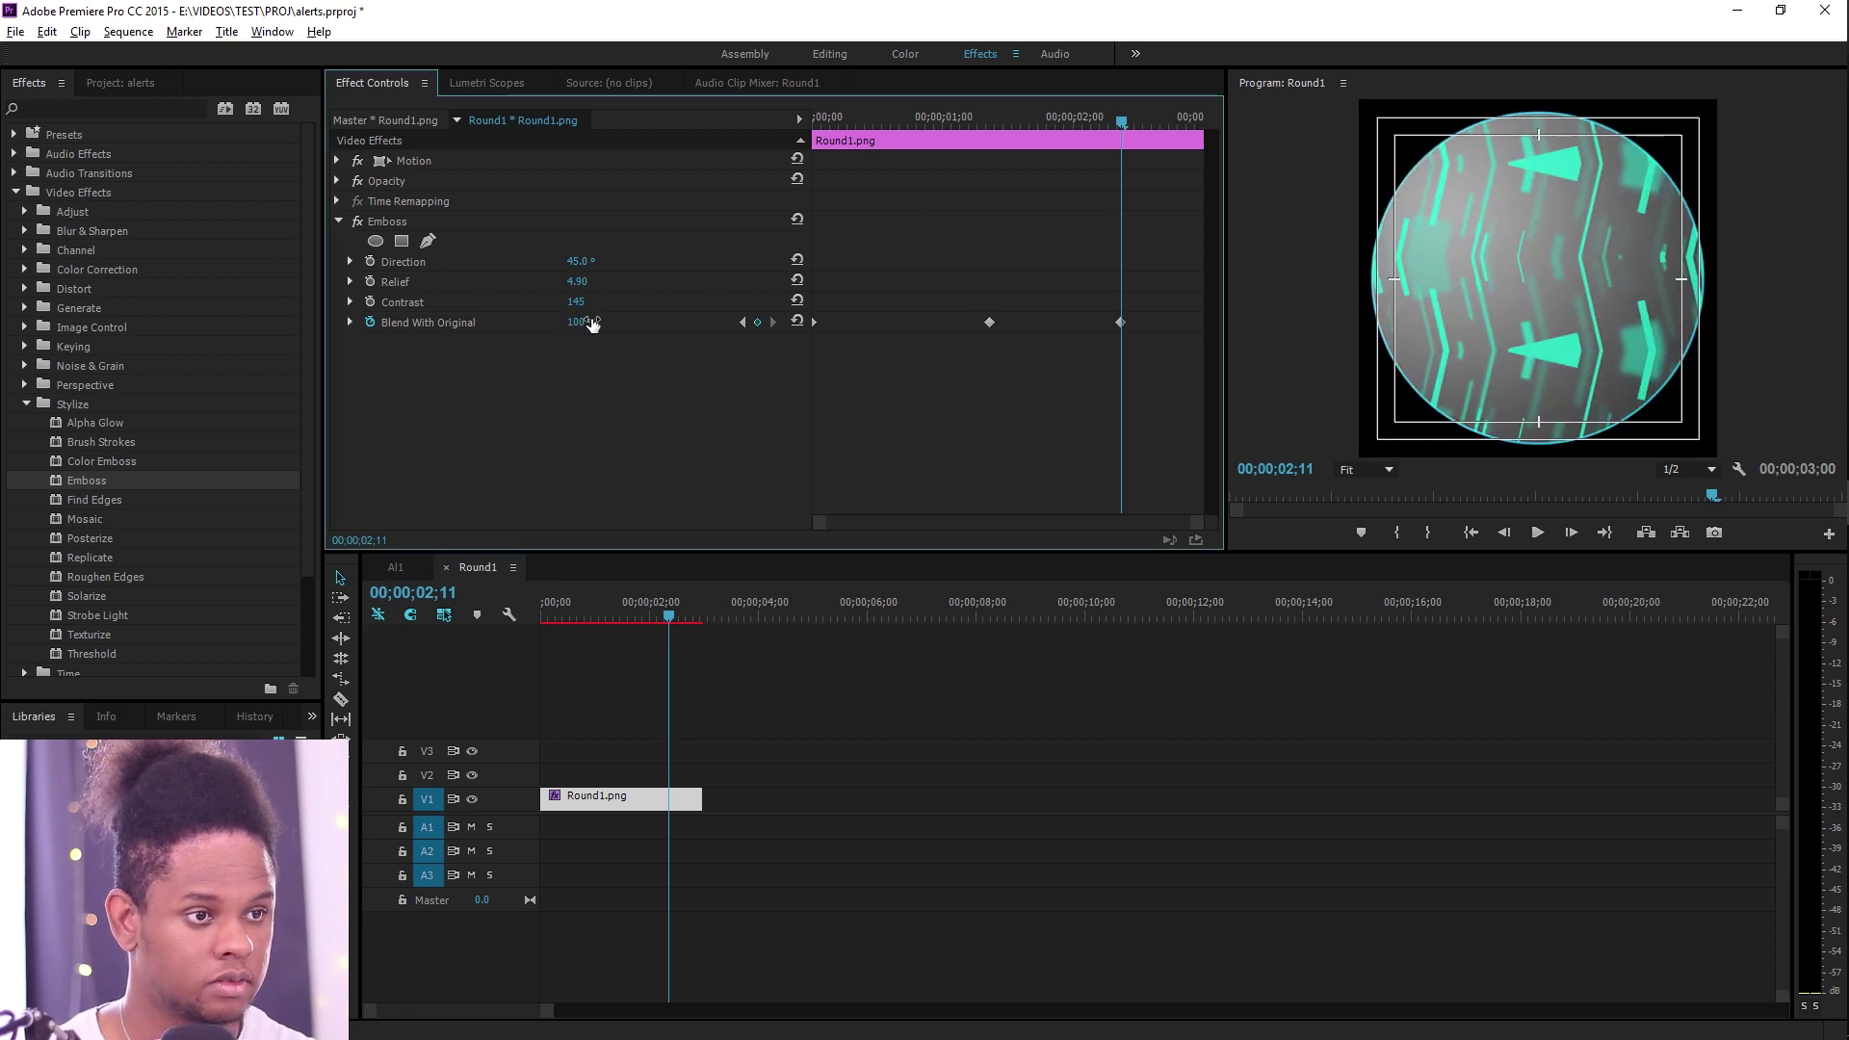
right_click(989, 322)
left_click(1092, 590)
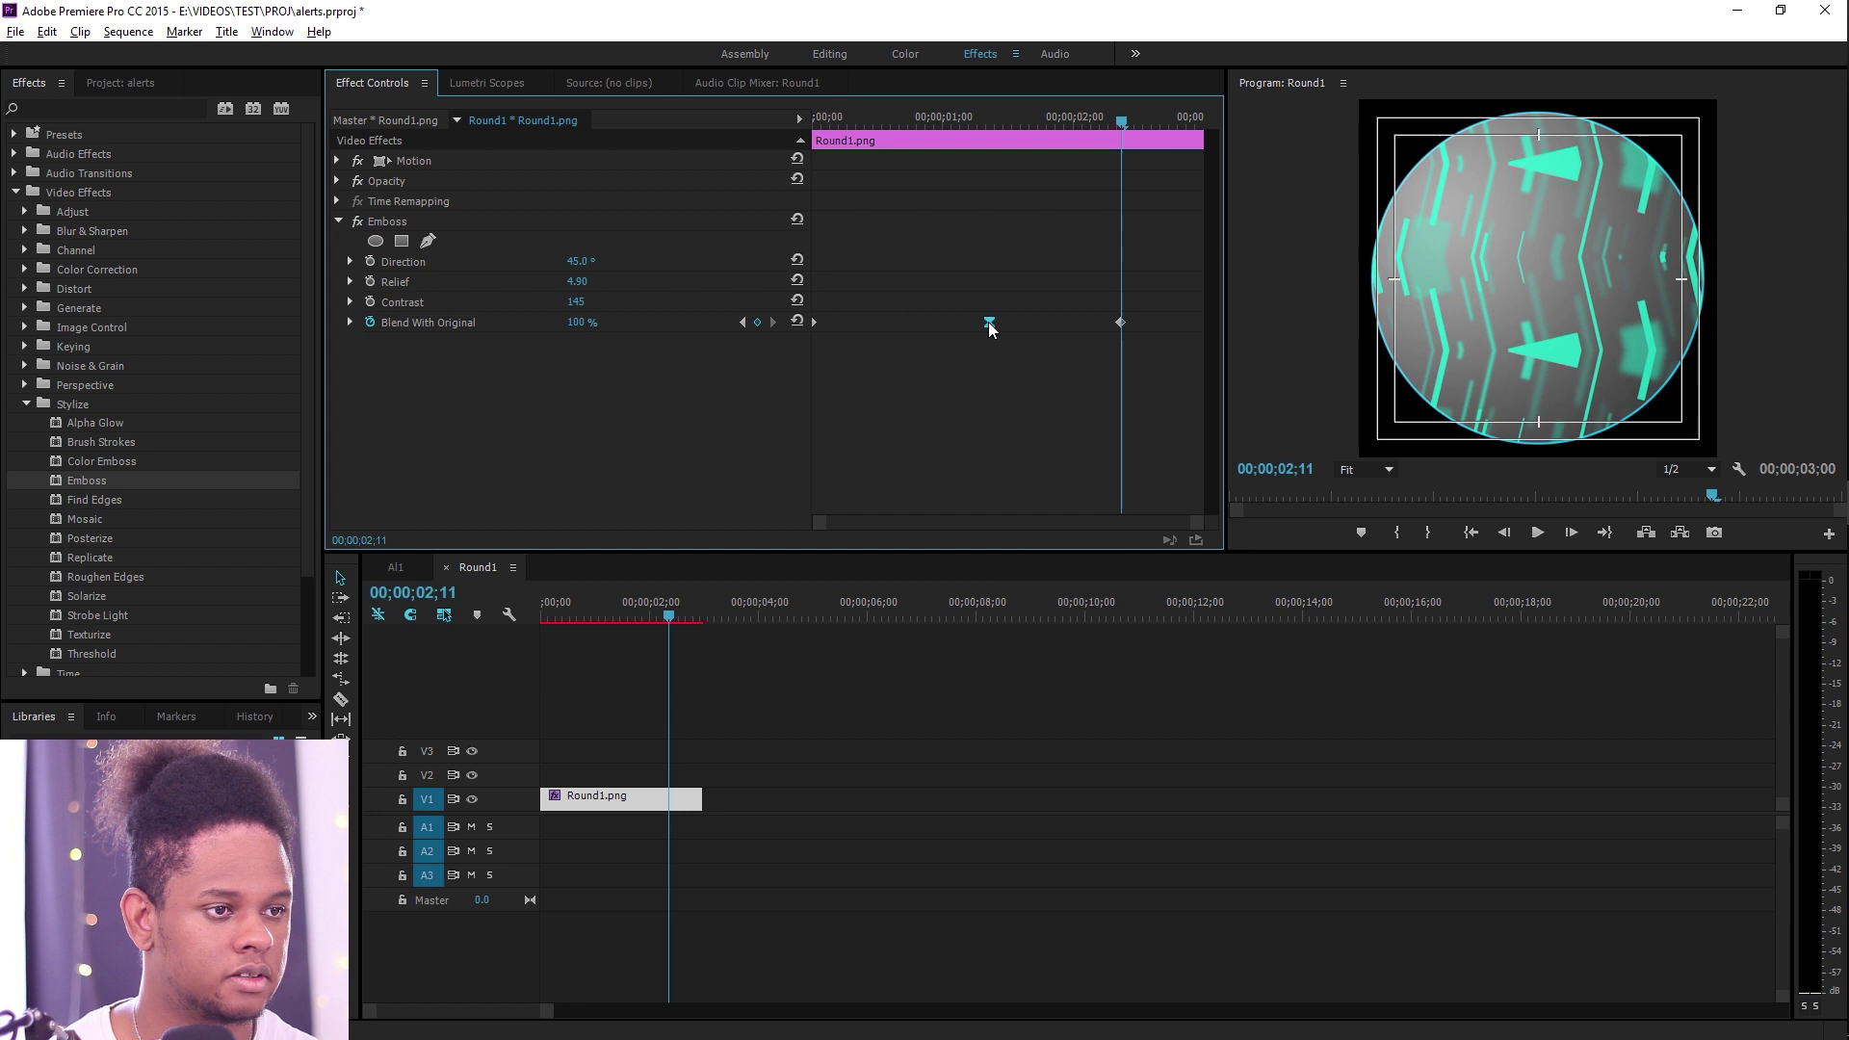
right_click(989, 322)
left_click(1044, 590)
key("Home")
key("space")
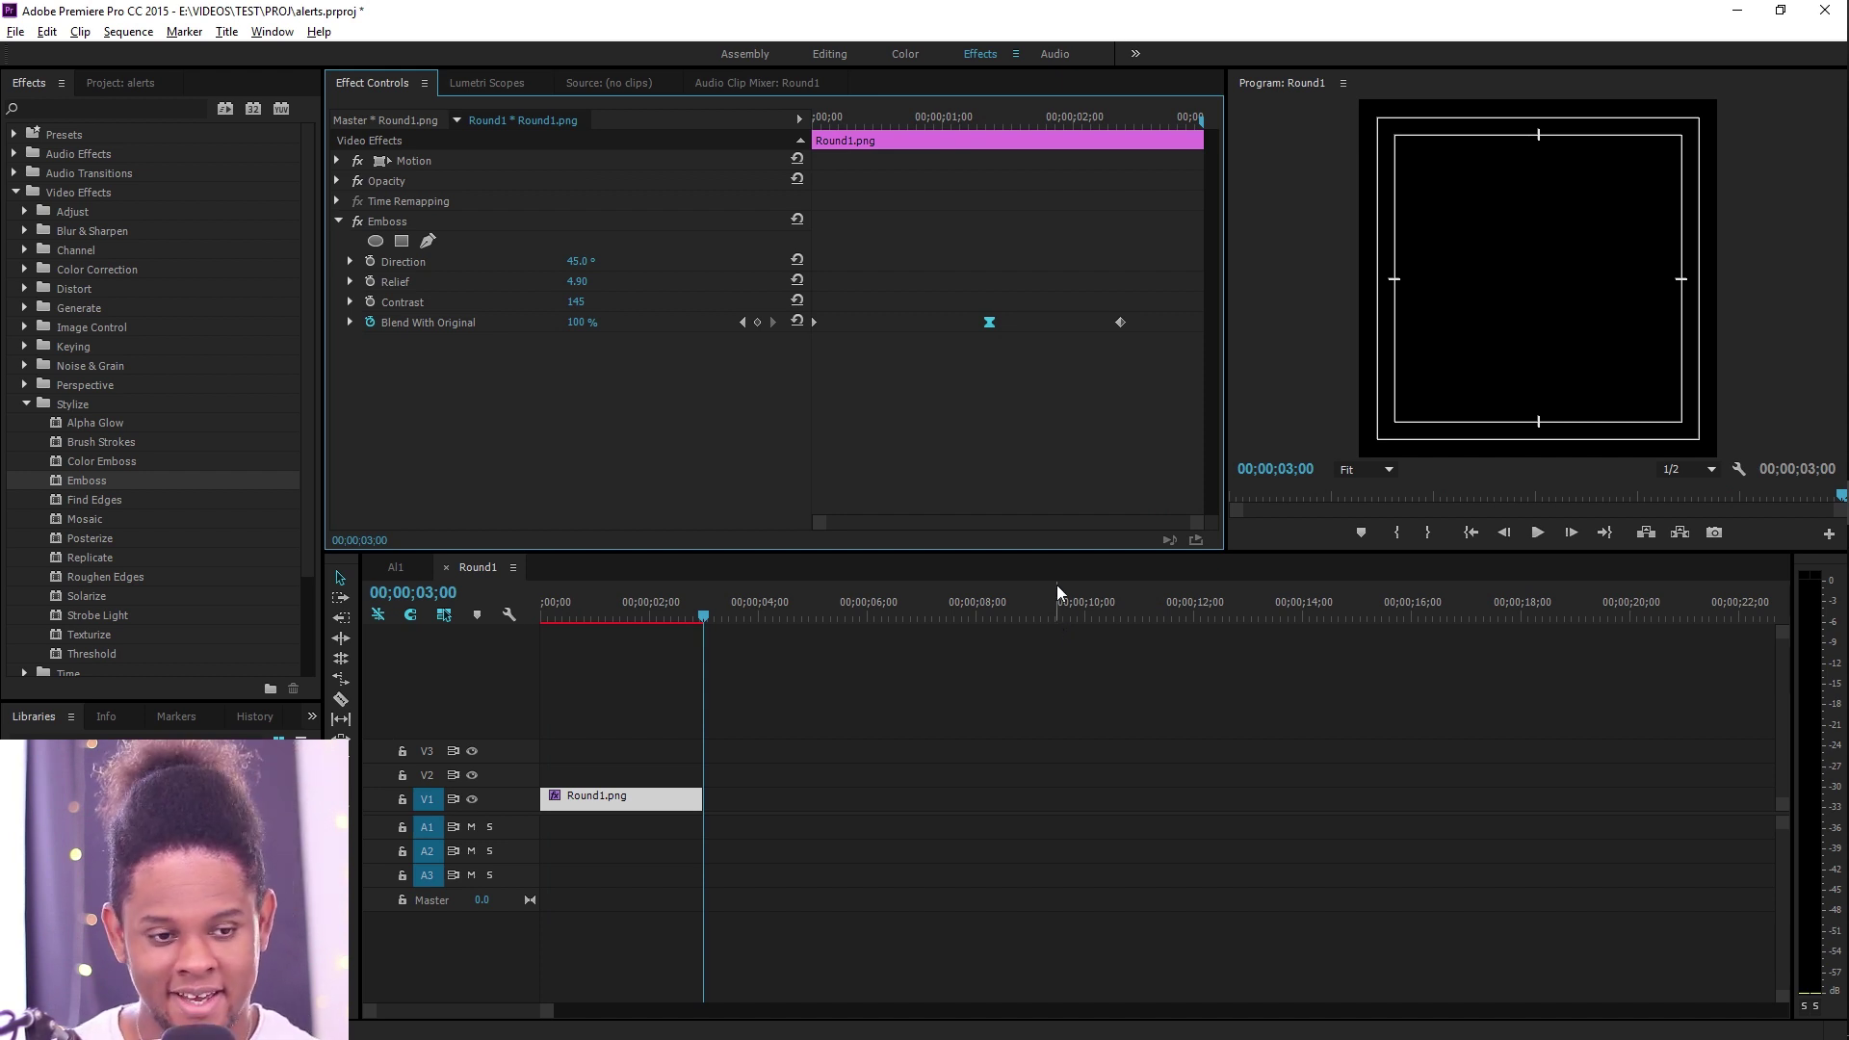
Step: Move the Round1.png clip from track V1 up to V2
left_click_drag(581, 805, 591, 780)
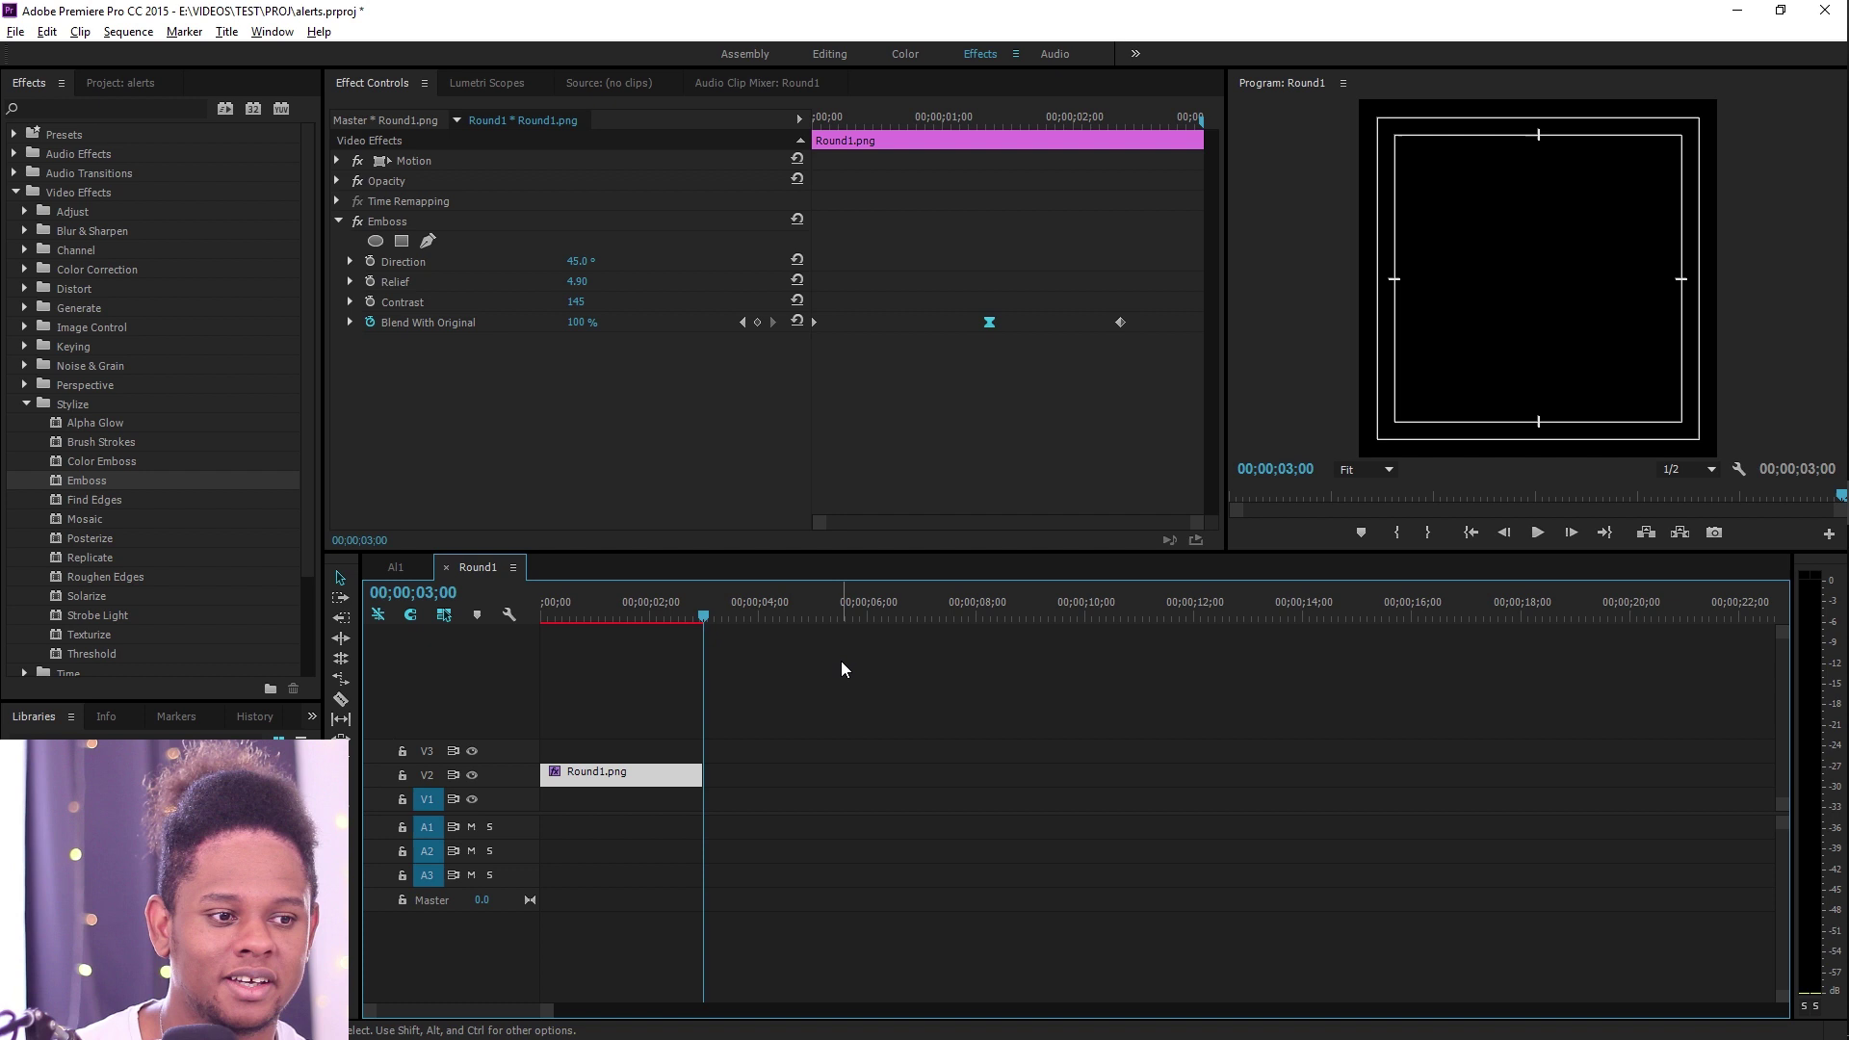
Step: Export the Round1 sequence as Round1.webm (VP9, quality 50) with Include Alpha Channel ticked
key("ctrl+m")
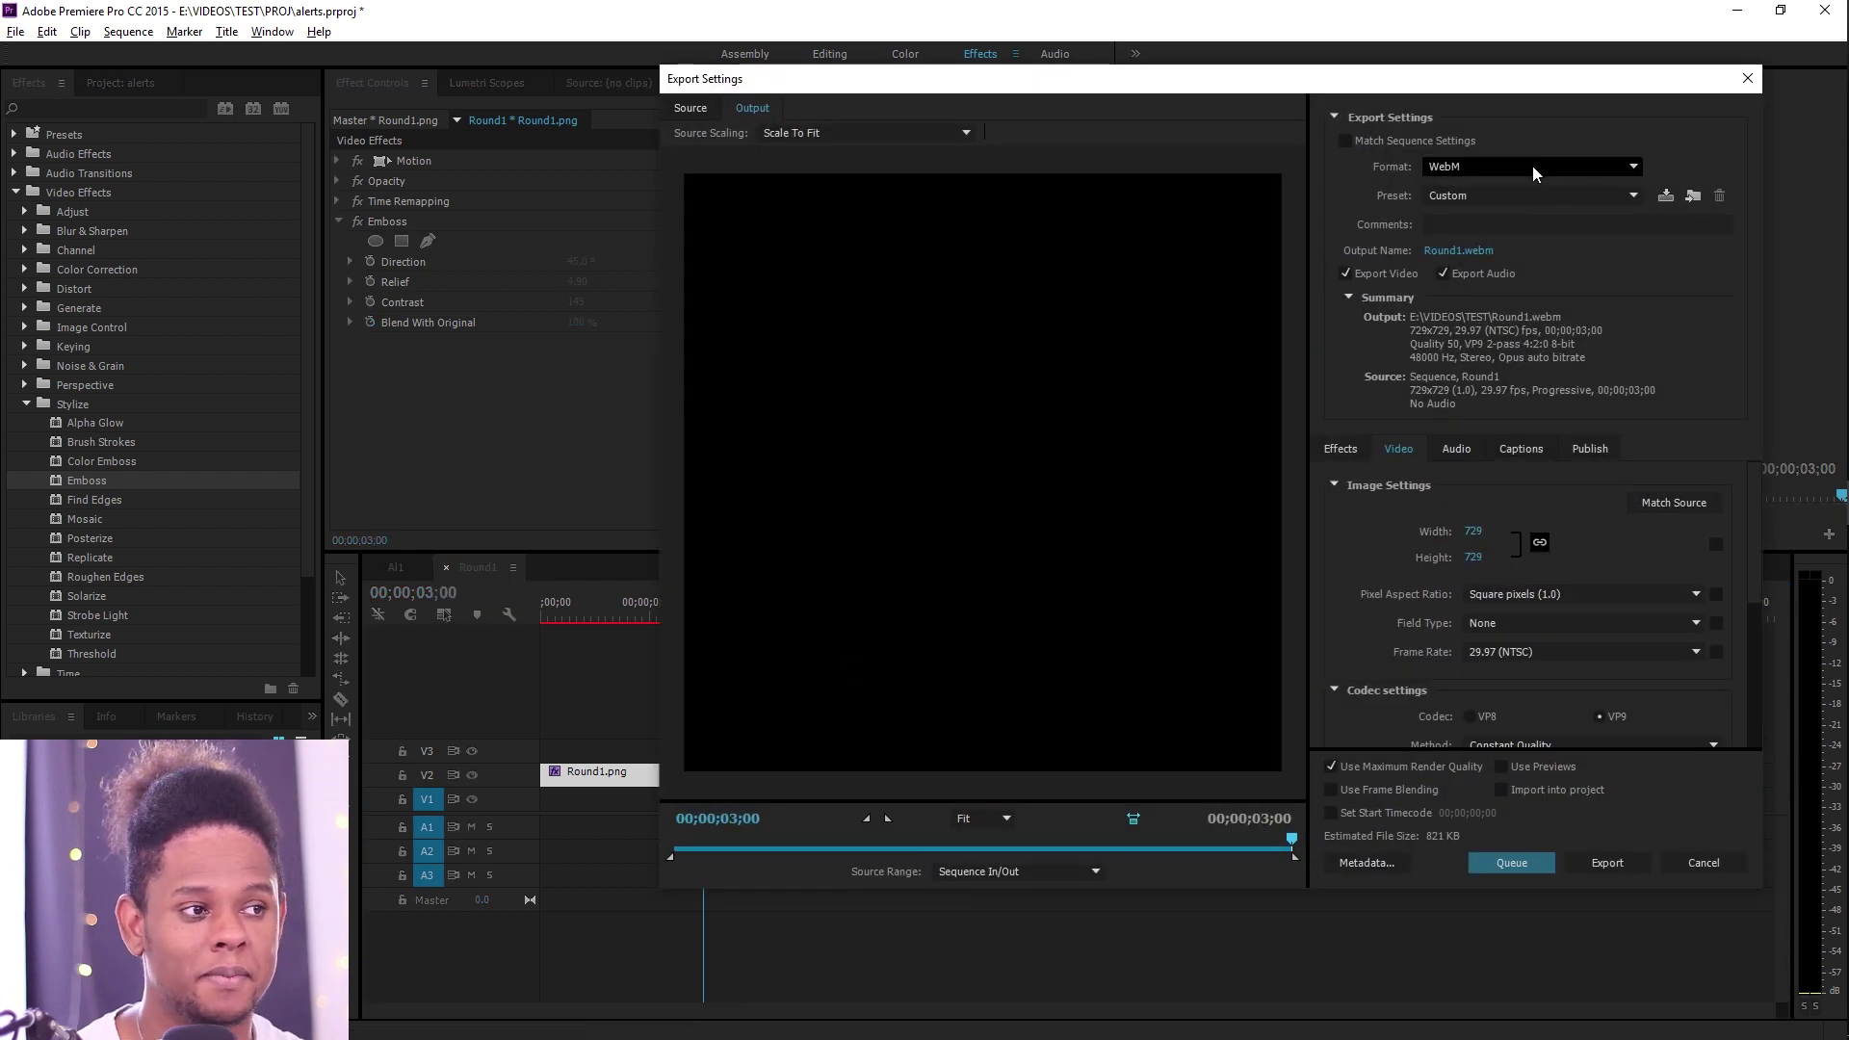
left_click(1095, 849)
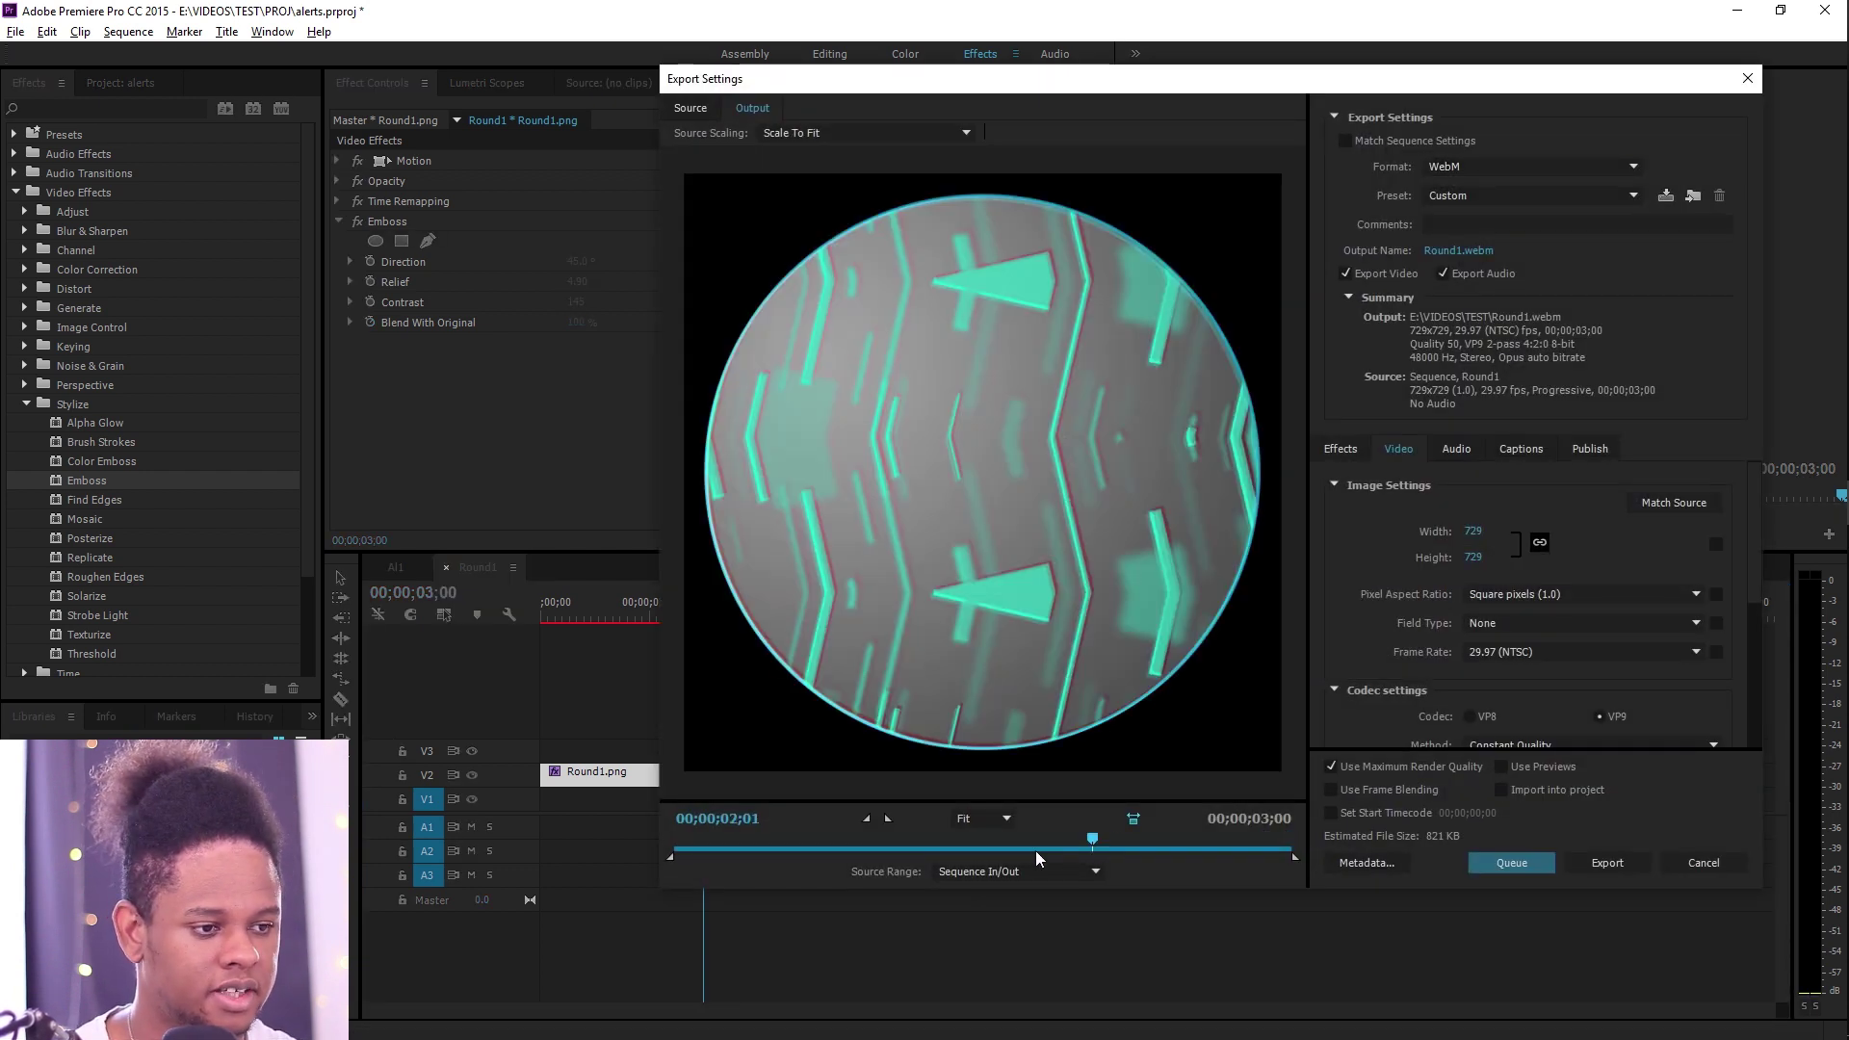
scroll(1333, 566, "down", 5)
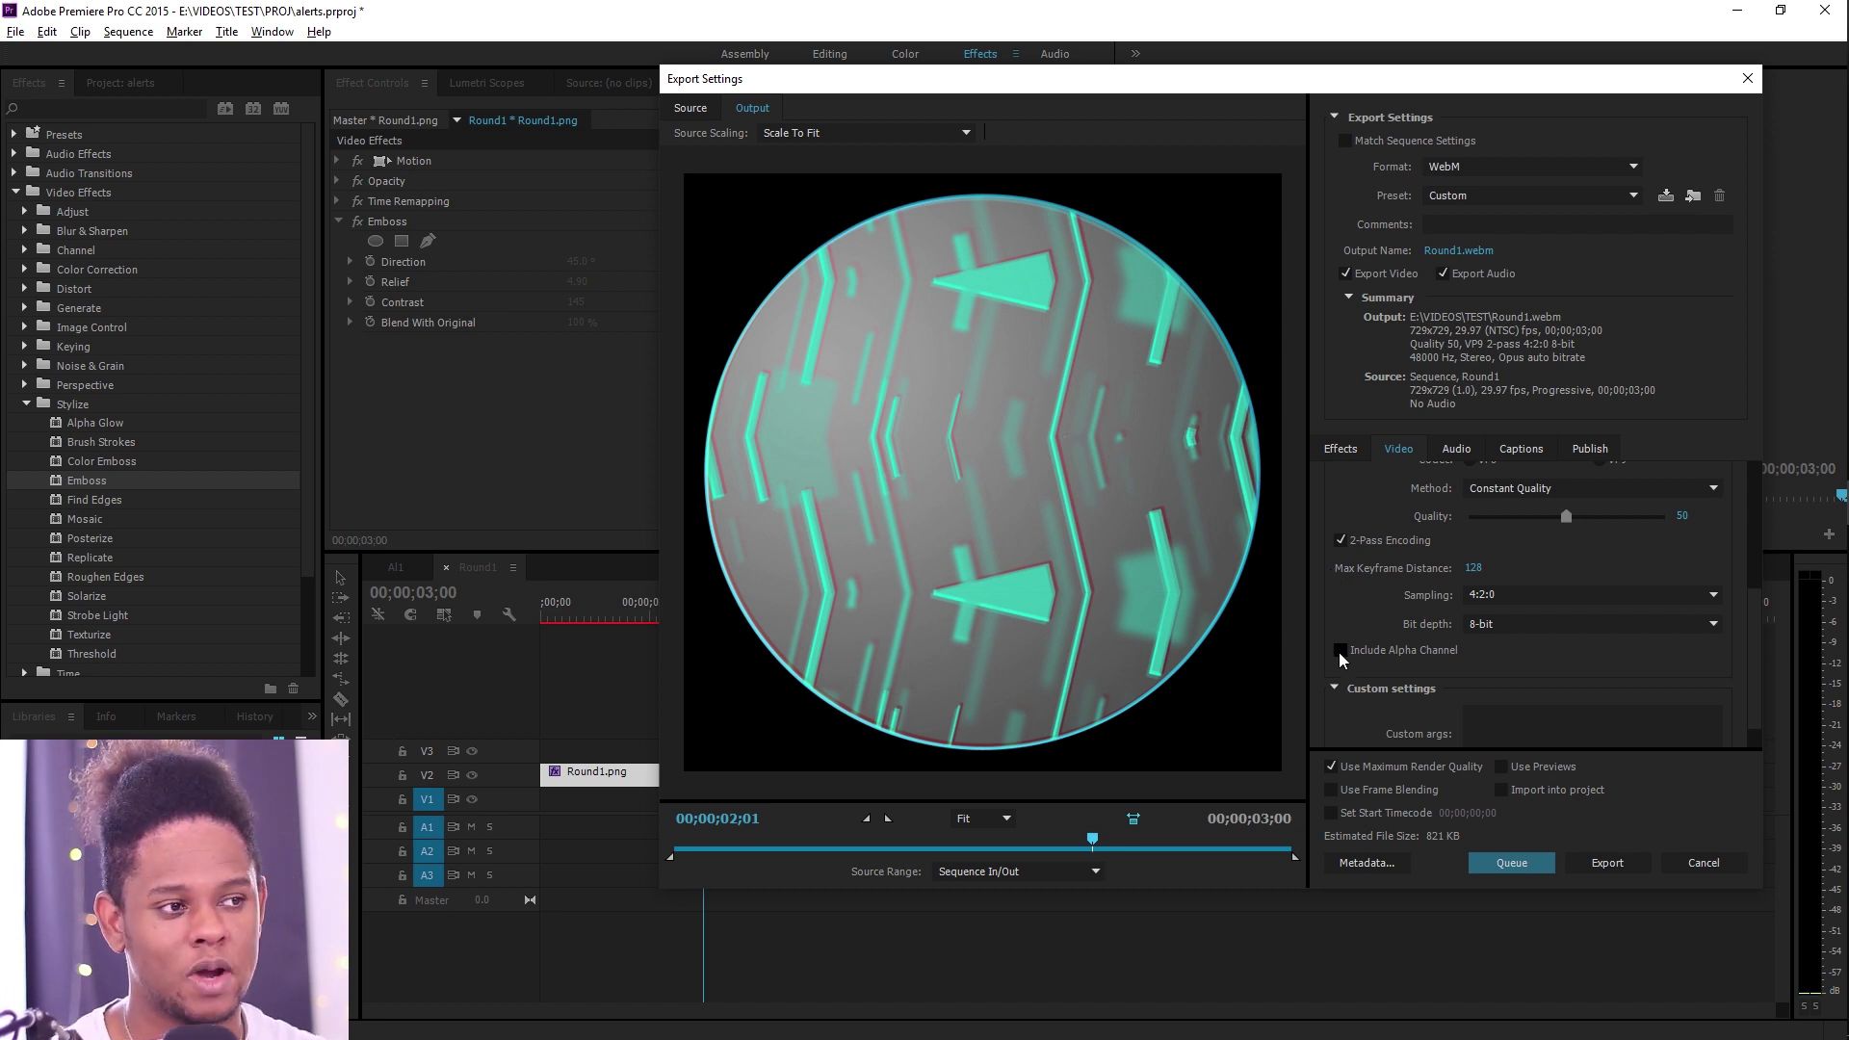
left_click(1340, 652)
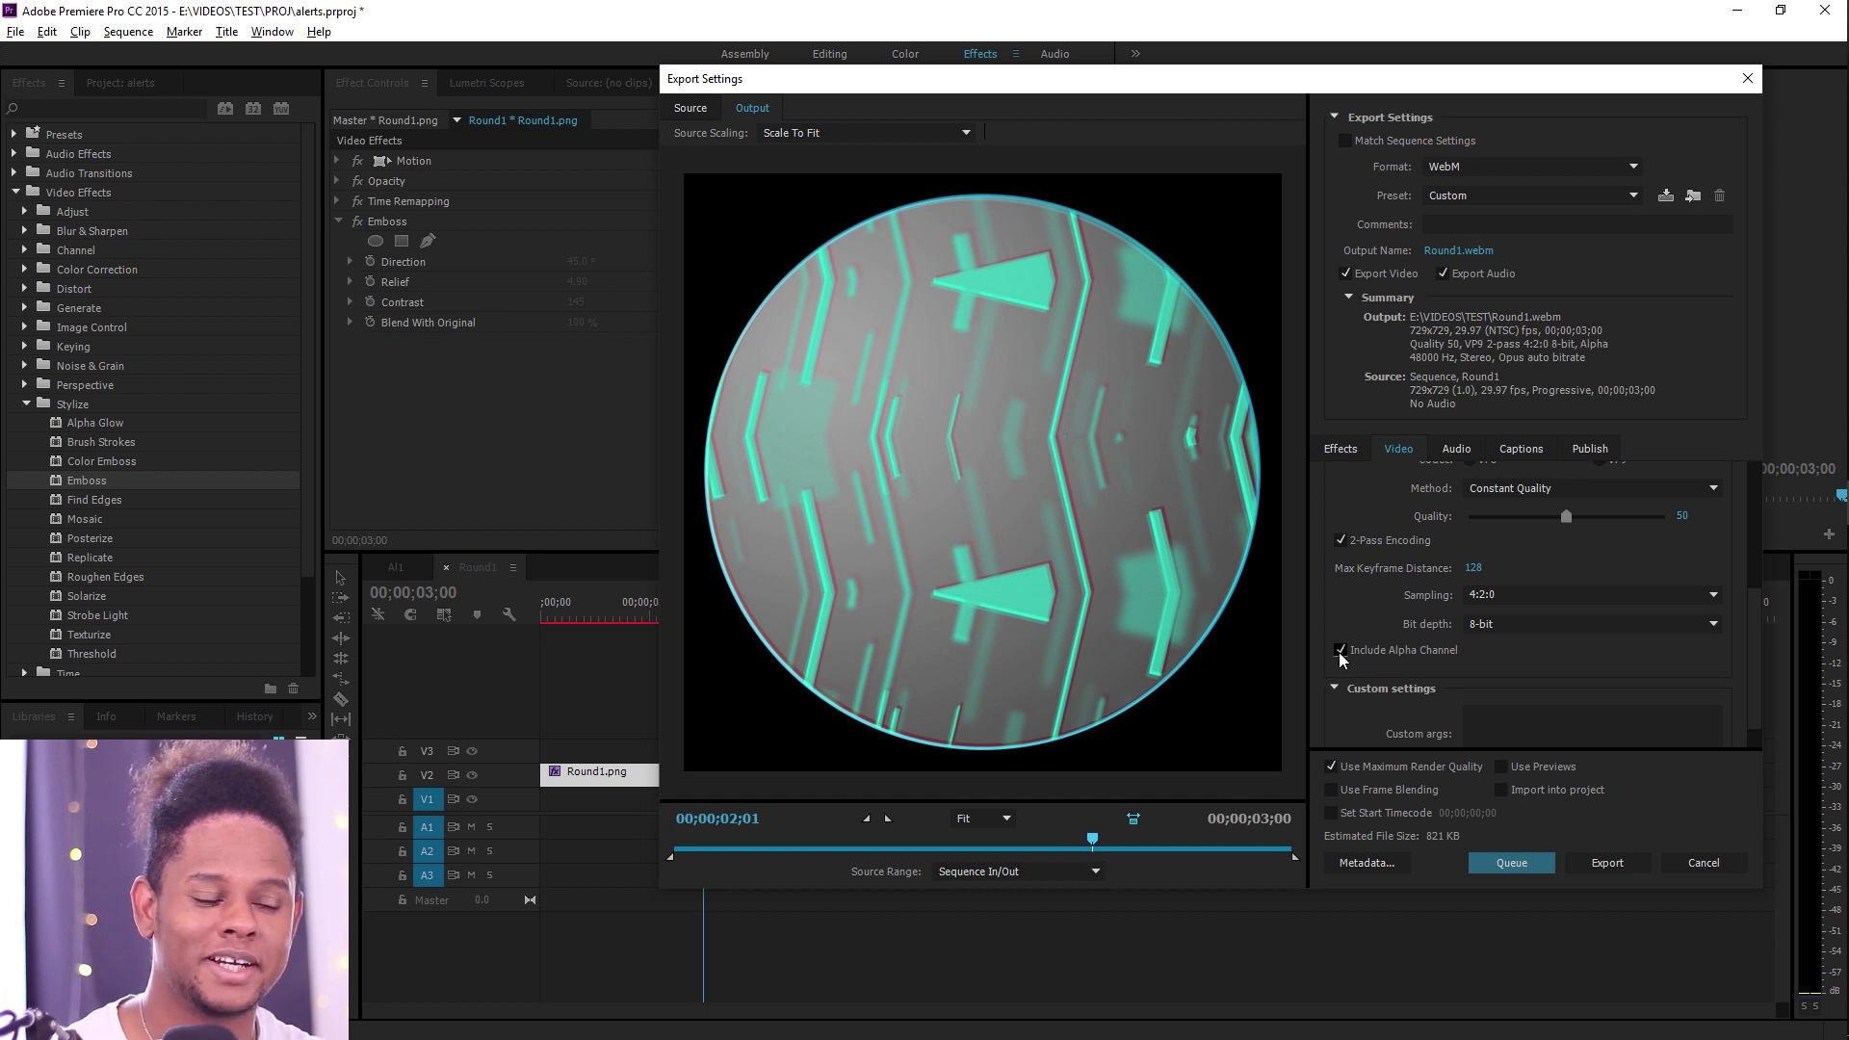
left_click(1614, 870)
Step: Remove the old Round1-cls.png alert image and upload Round1.webm to the media gallery
mouse_move(1818, 186)
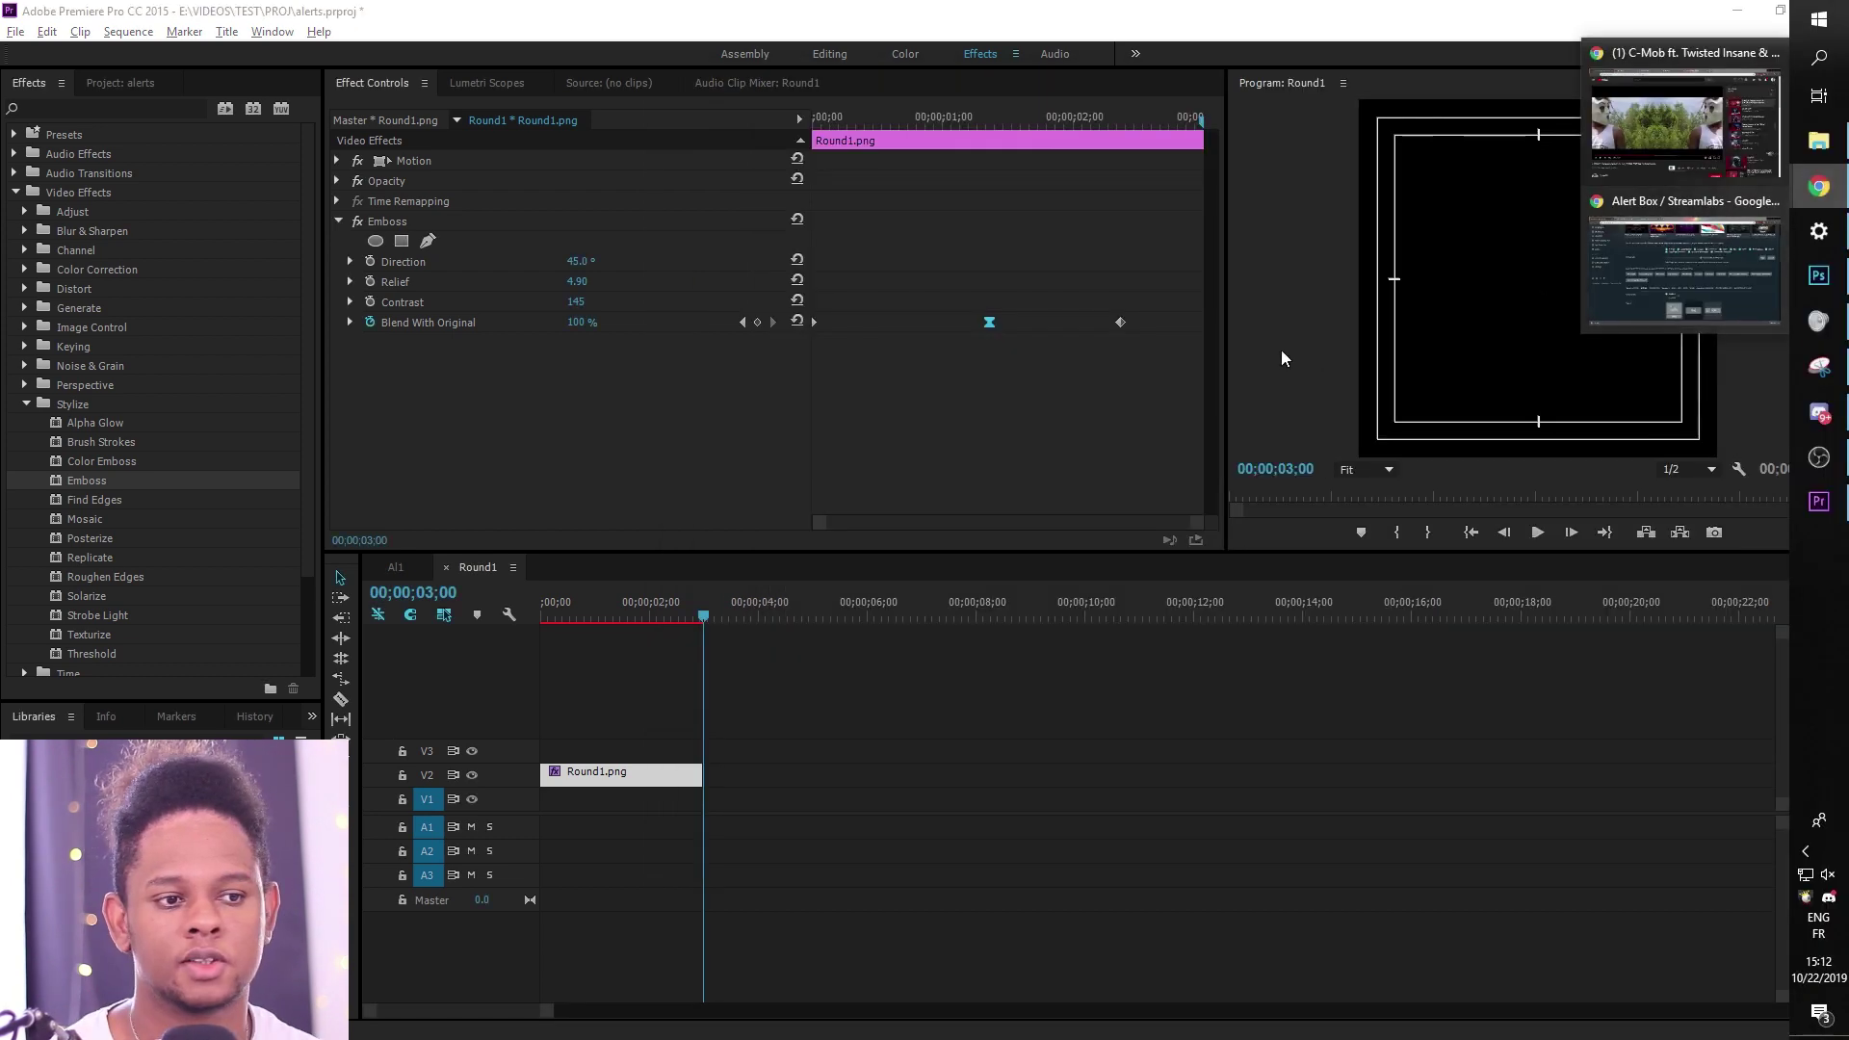
left_click(1709, 277)
scroll(365, 636, "down", 7)
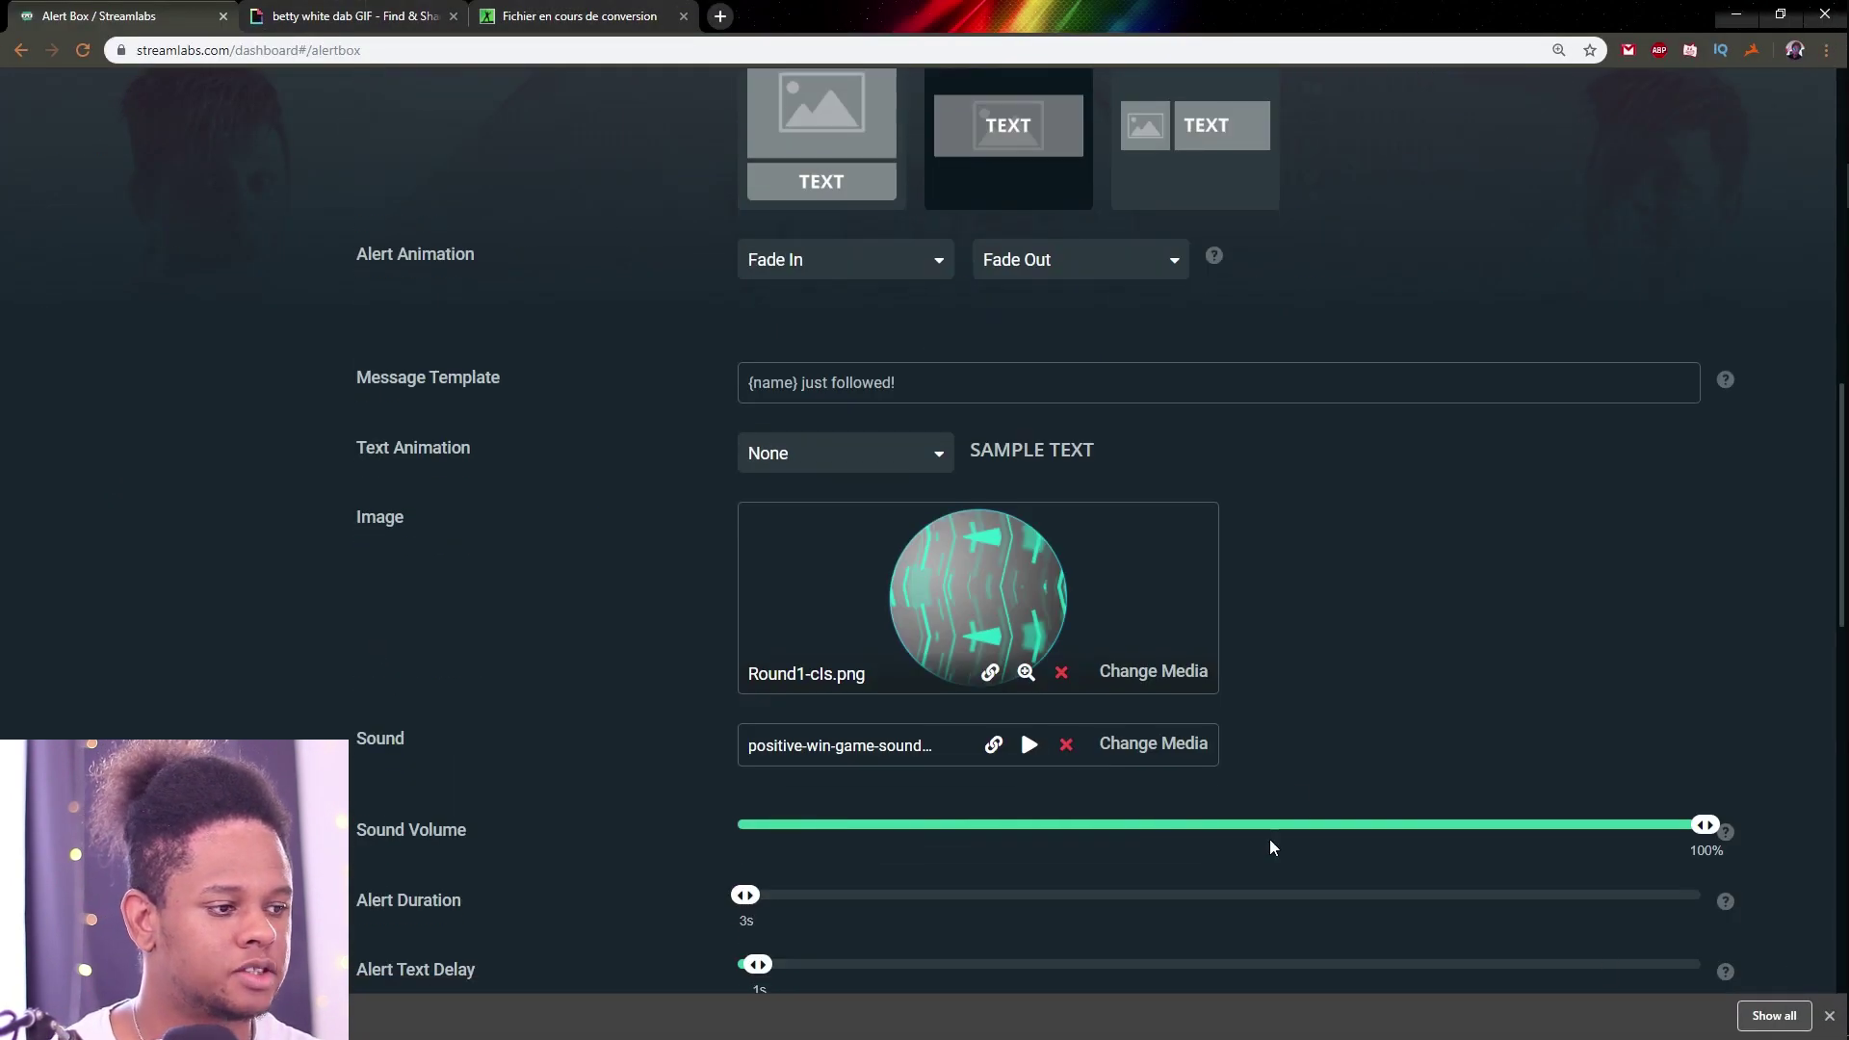
left_click(1061, 672)
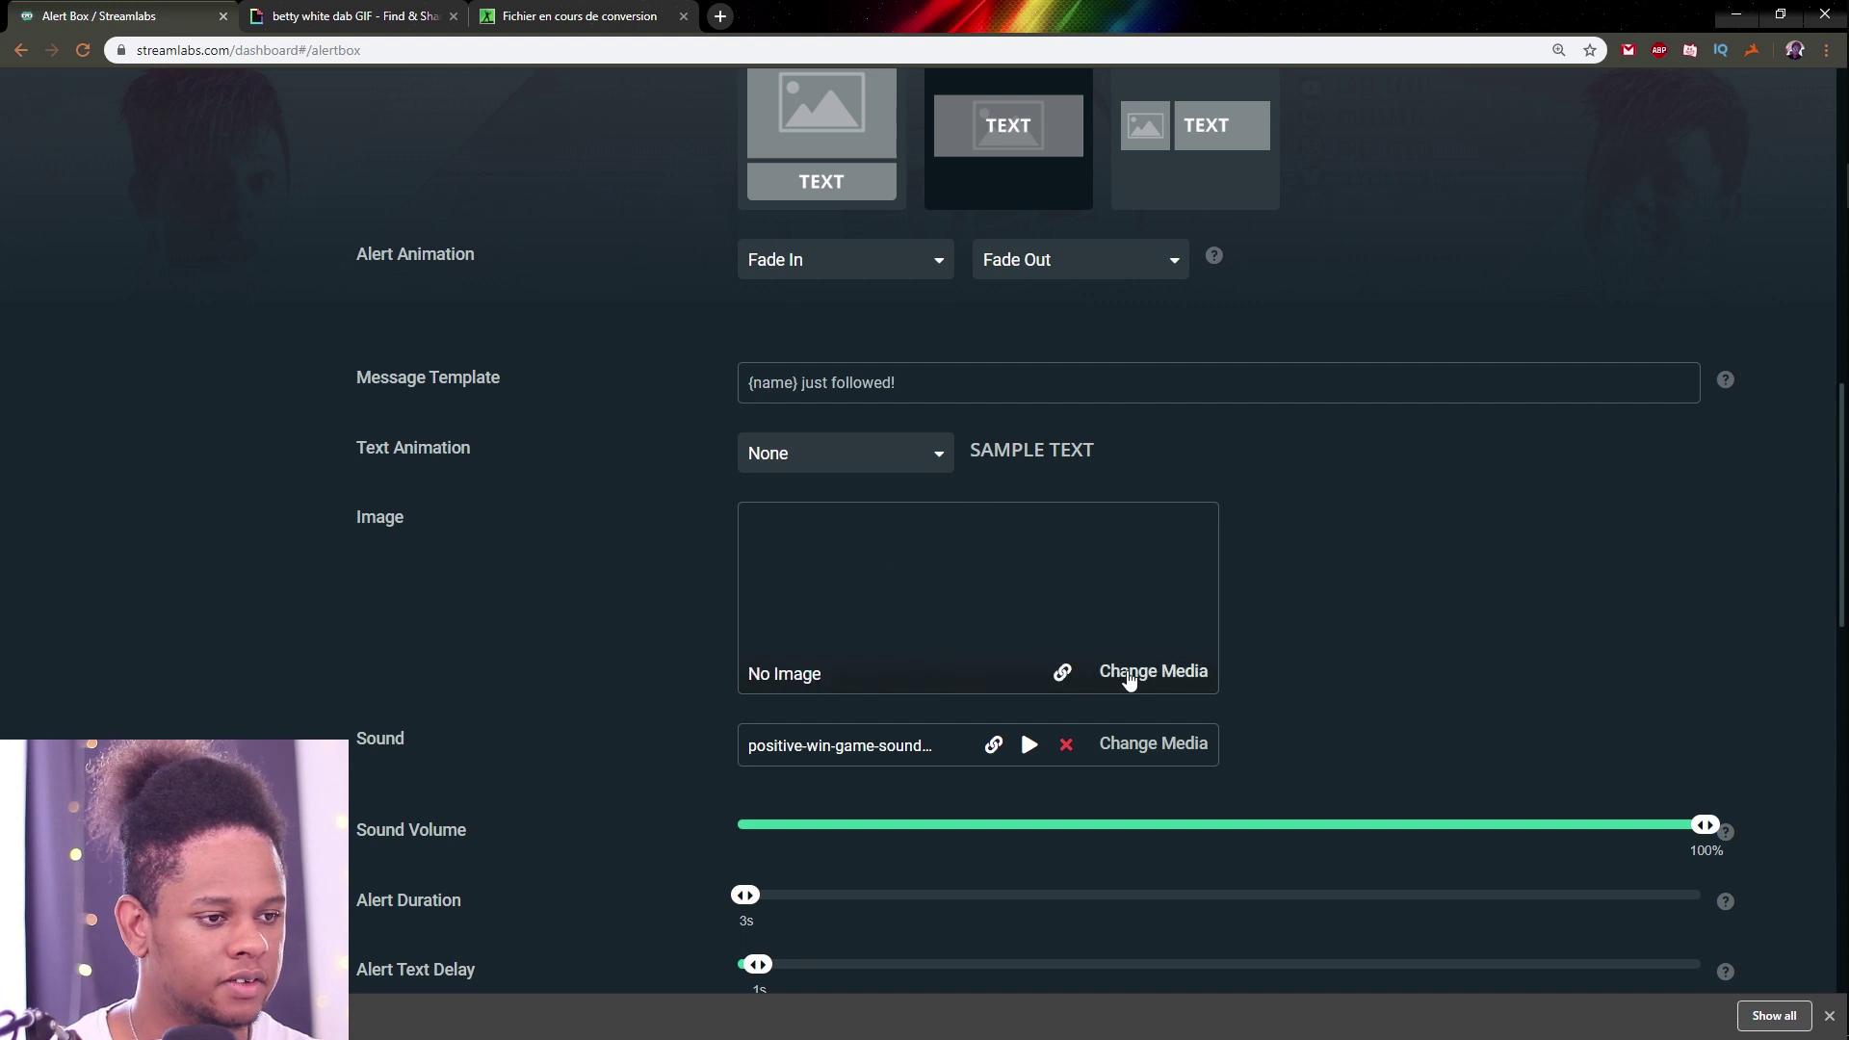
left_click(1129, 674)
left_click(422, 328)
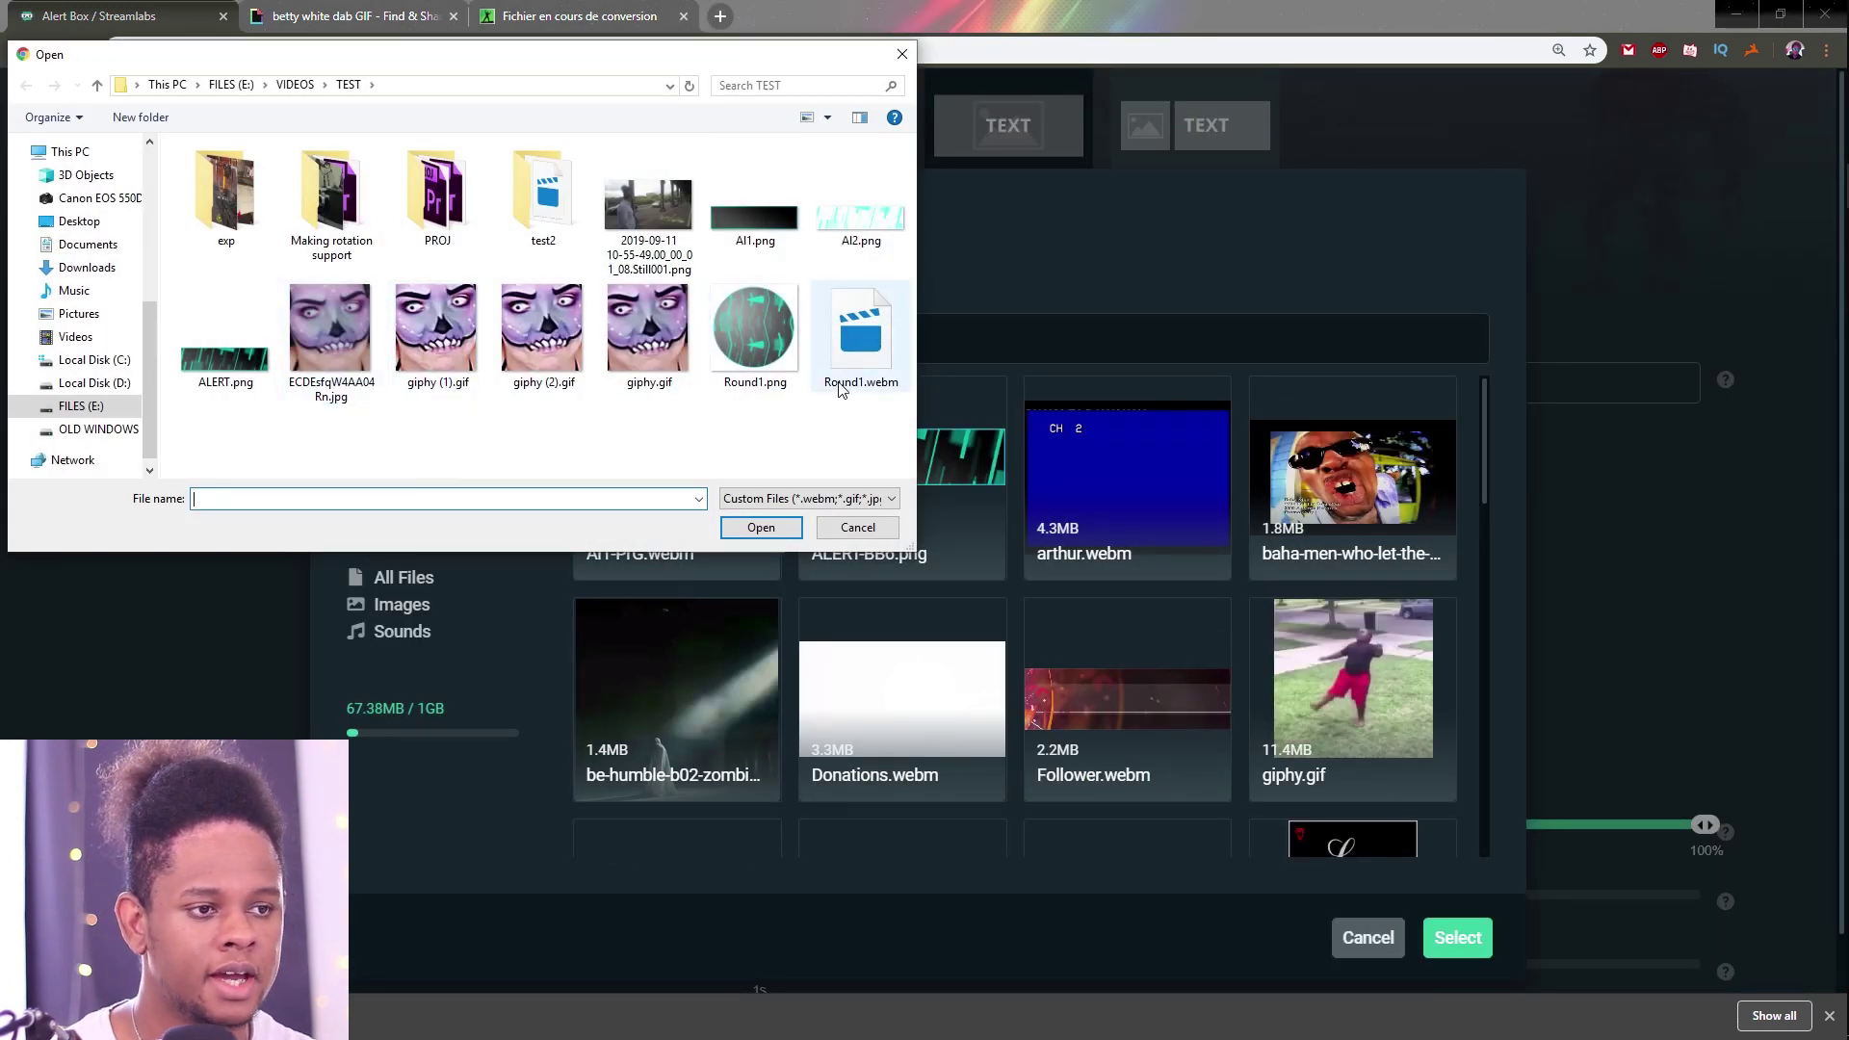
left_click(857, 327)
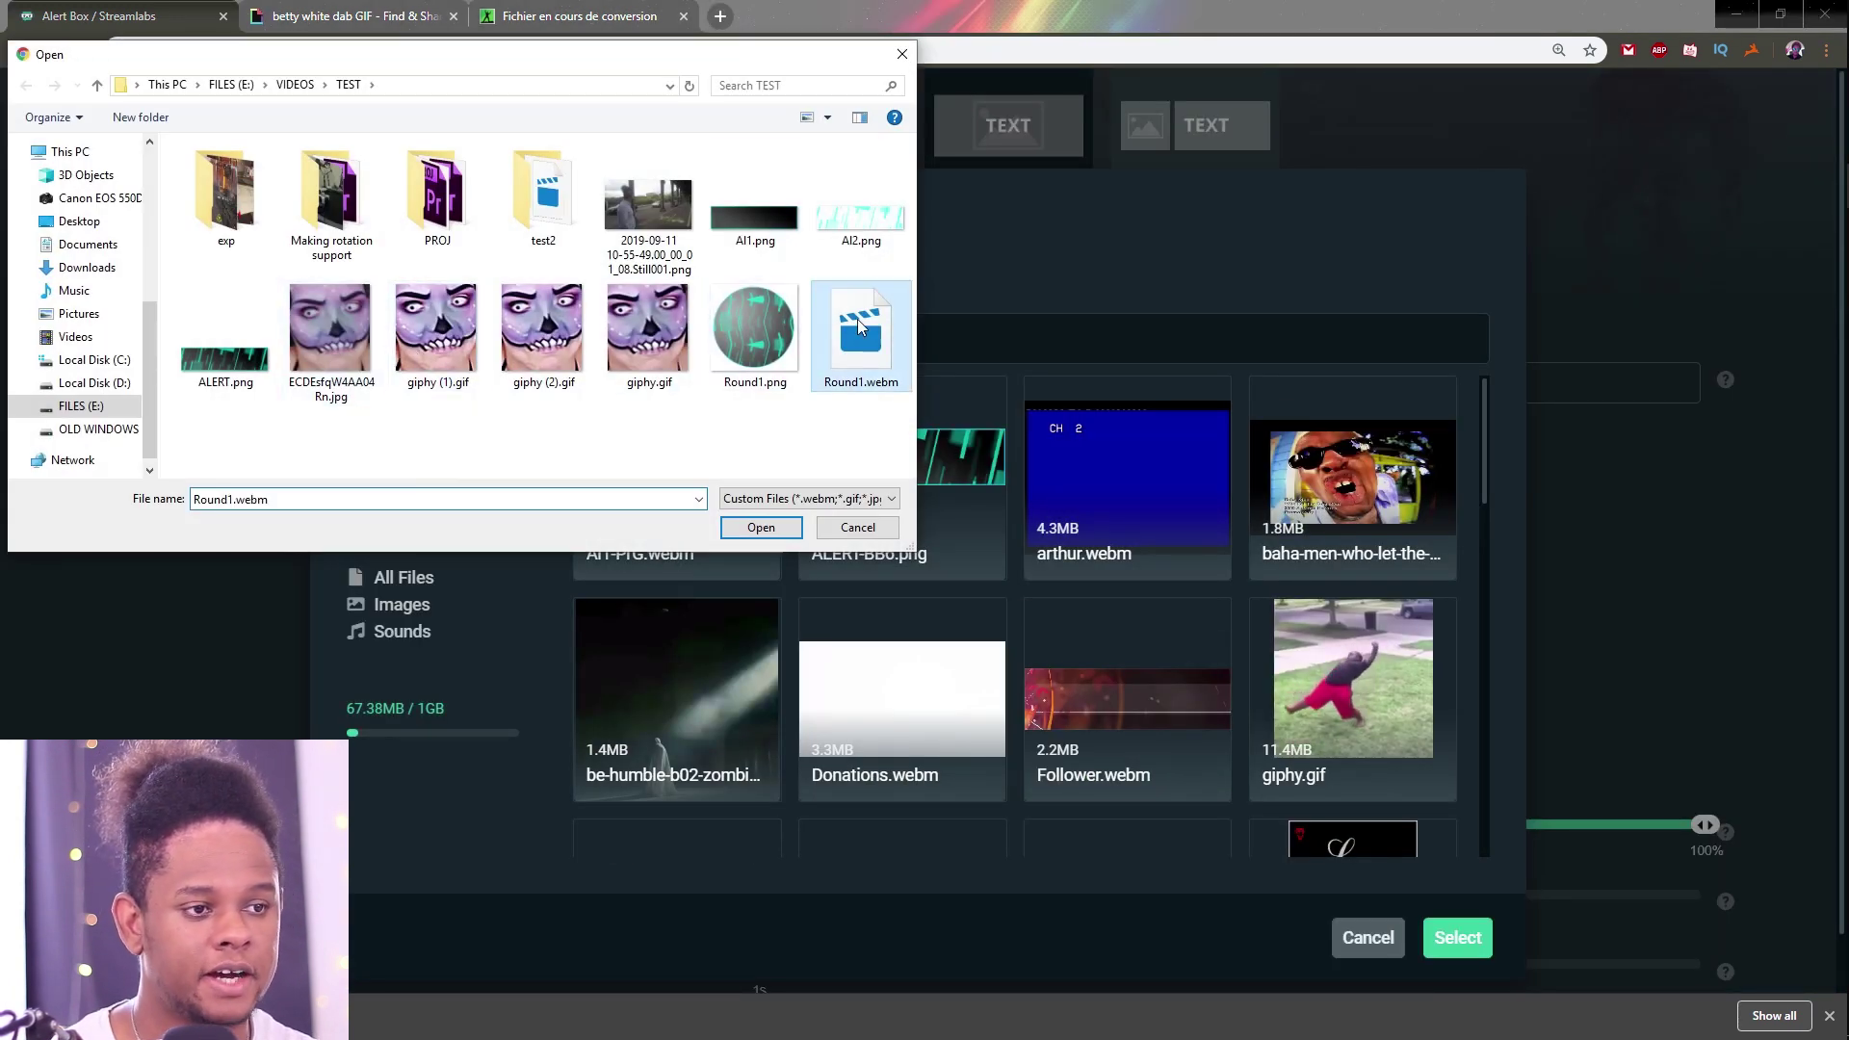
left_click(773, 532)
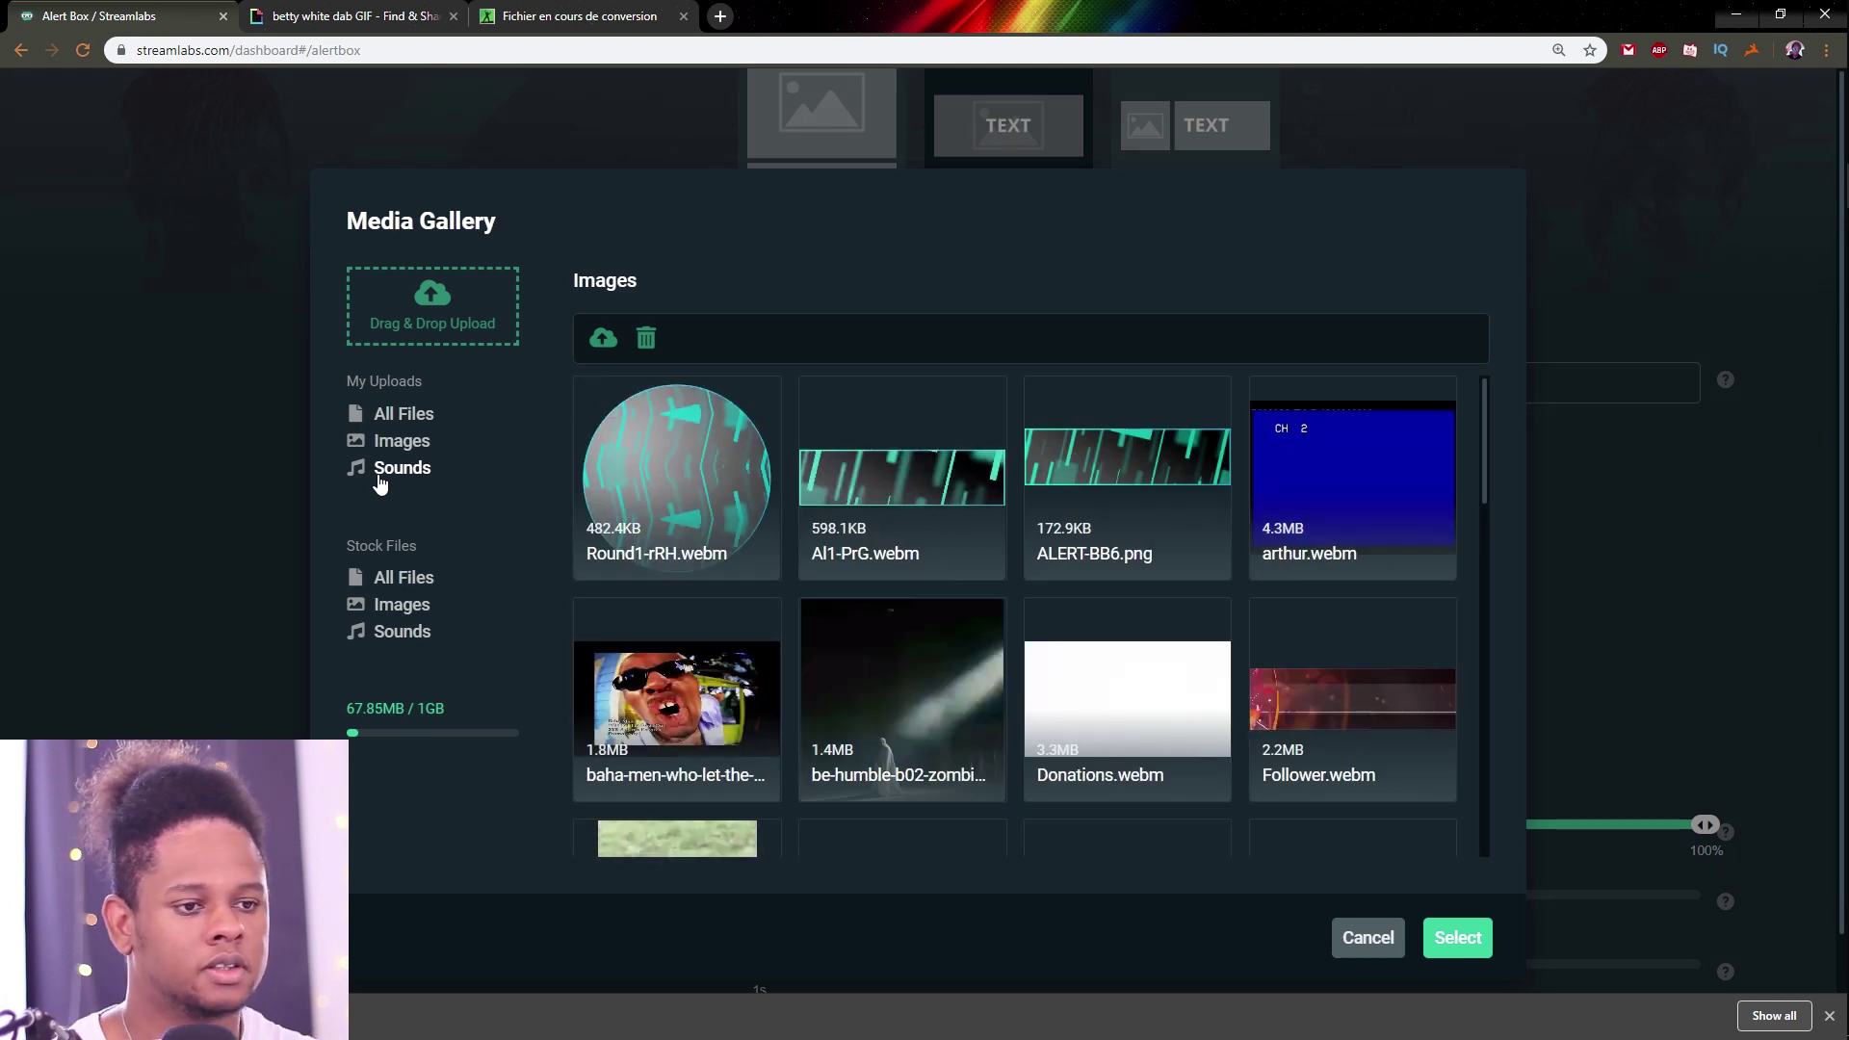
Step: Set Round1-rRH.webm as the follow alert image and save the alert box settings
mouse_move(609, 468)
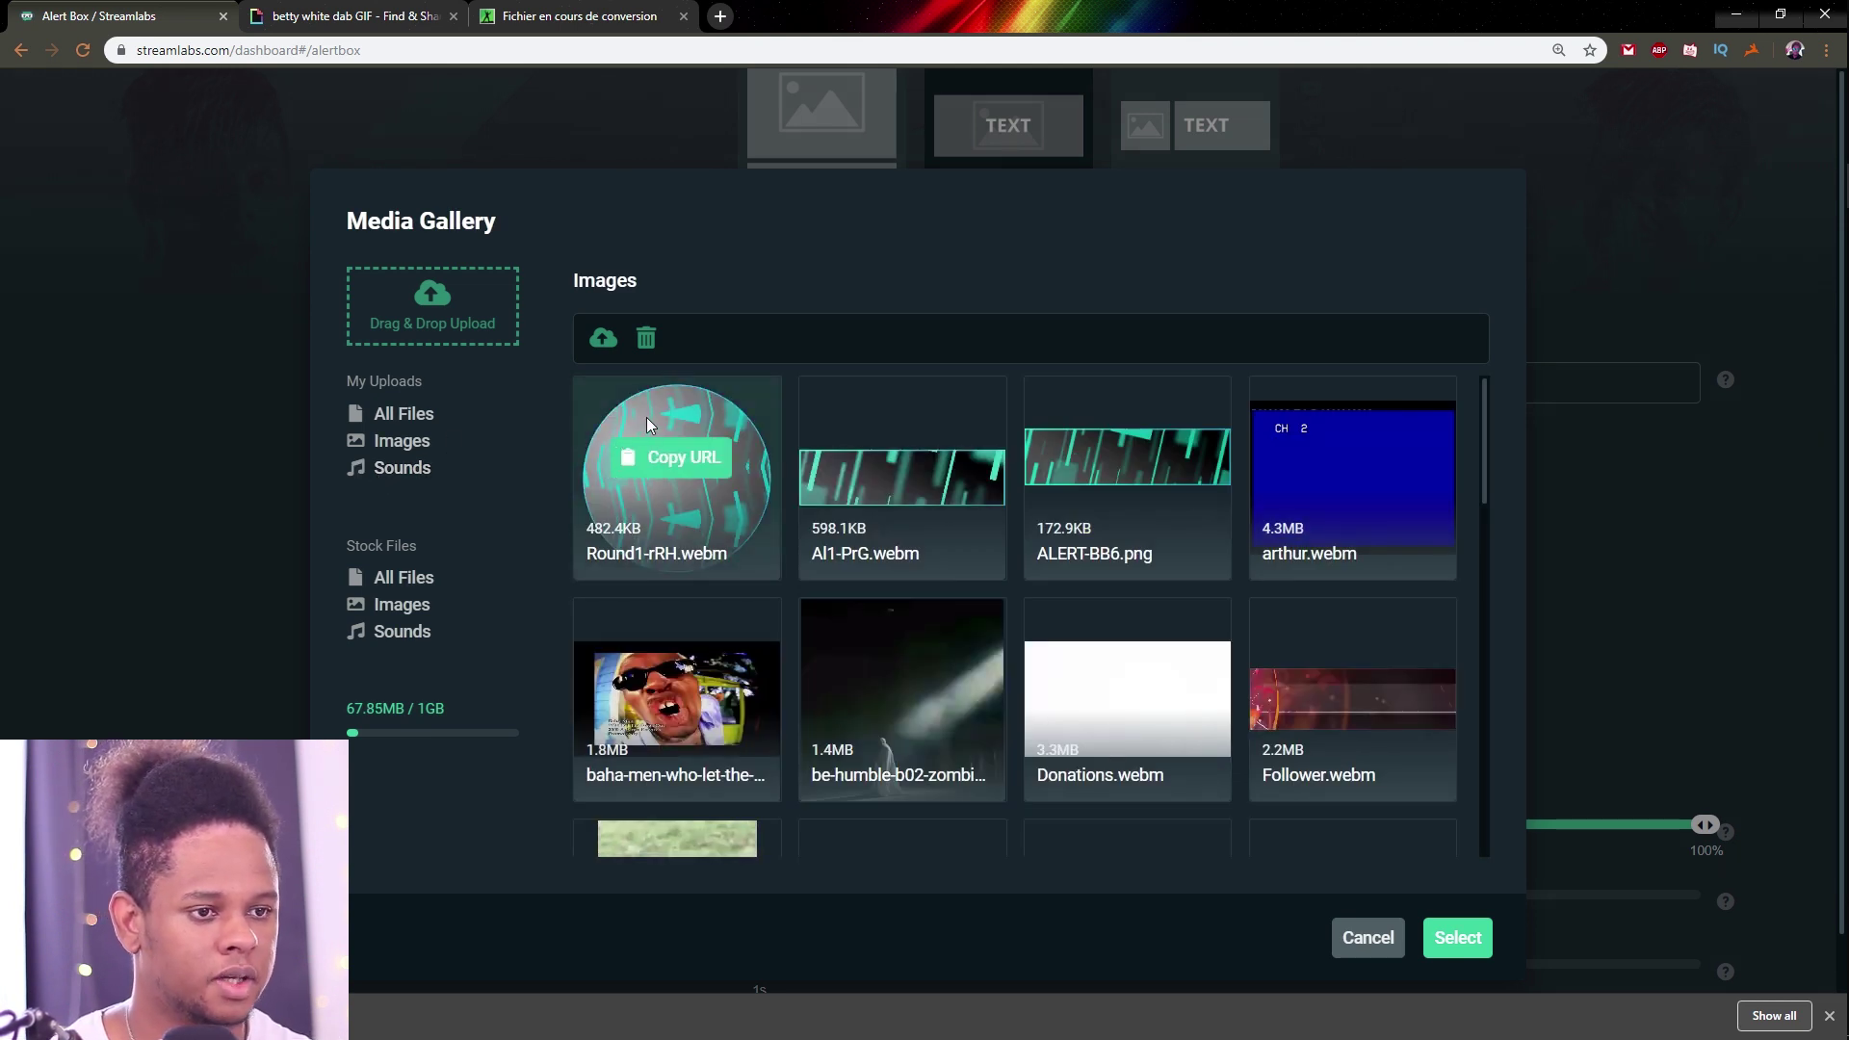
left_click(1466, 925)
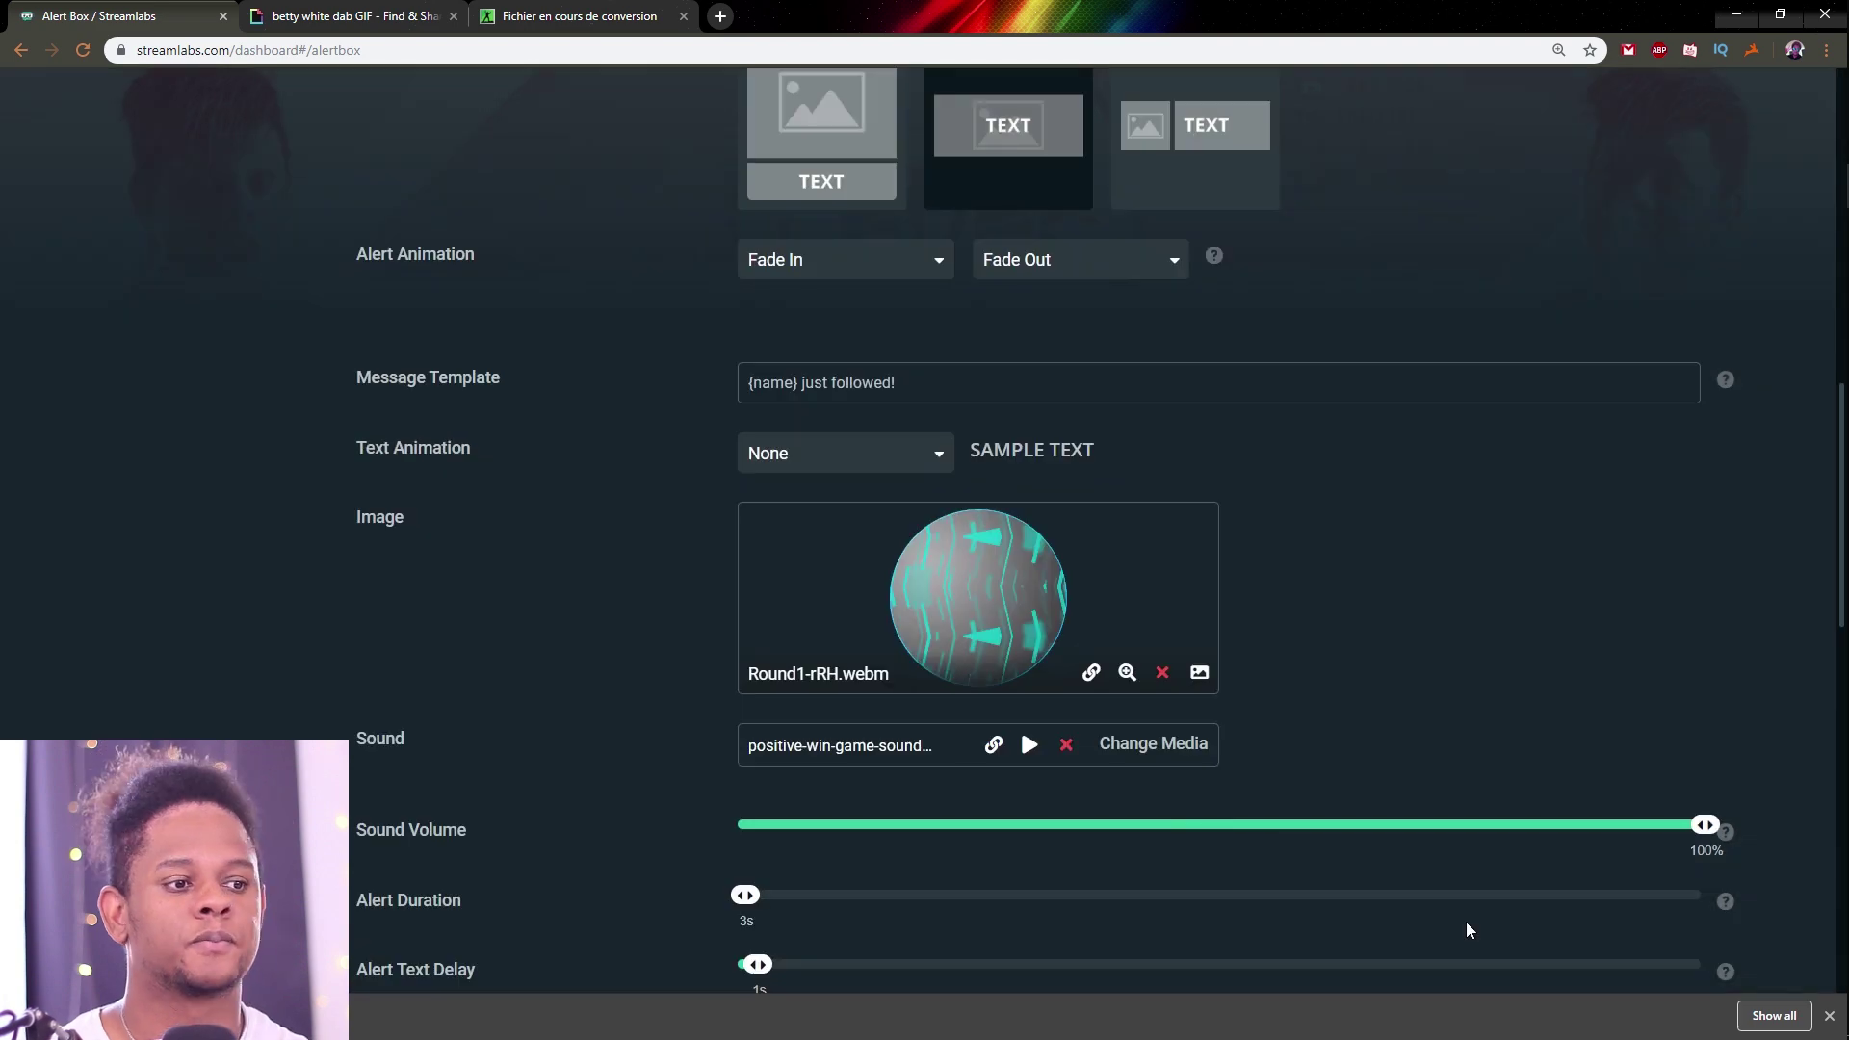
scroll(395, 592, "down", 6)
scroll(390, 597, "down", 9)
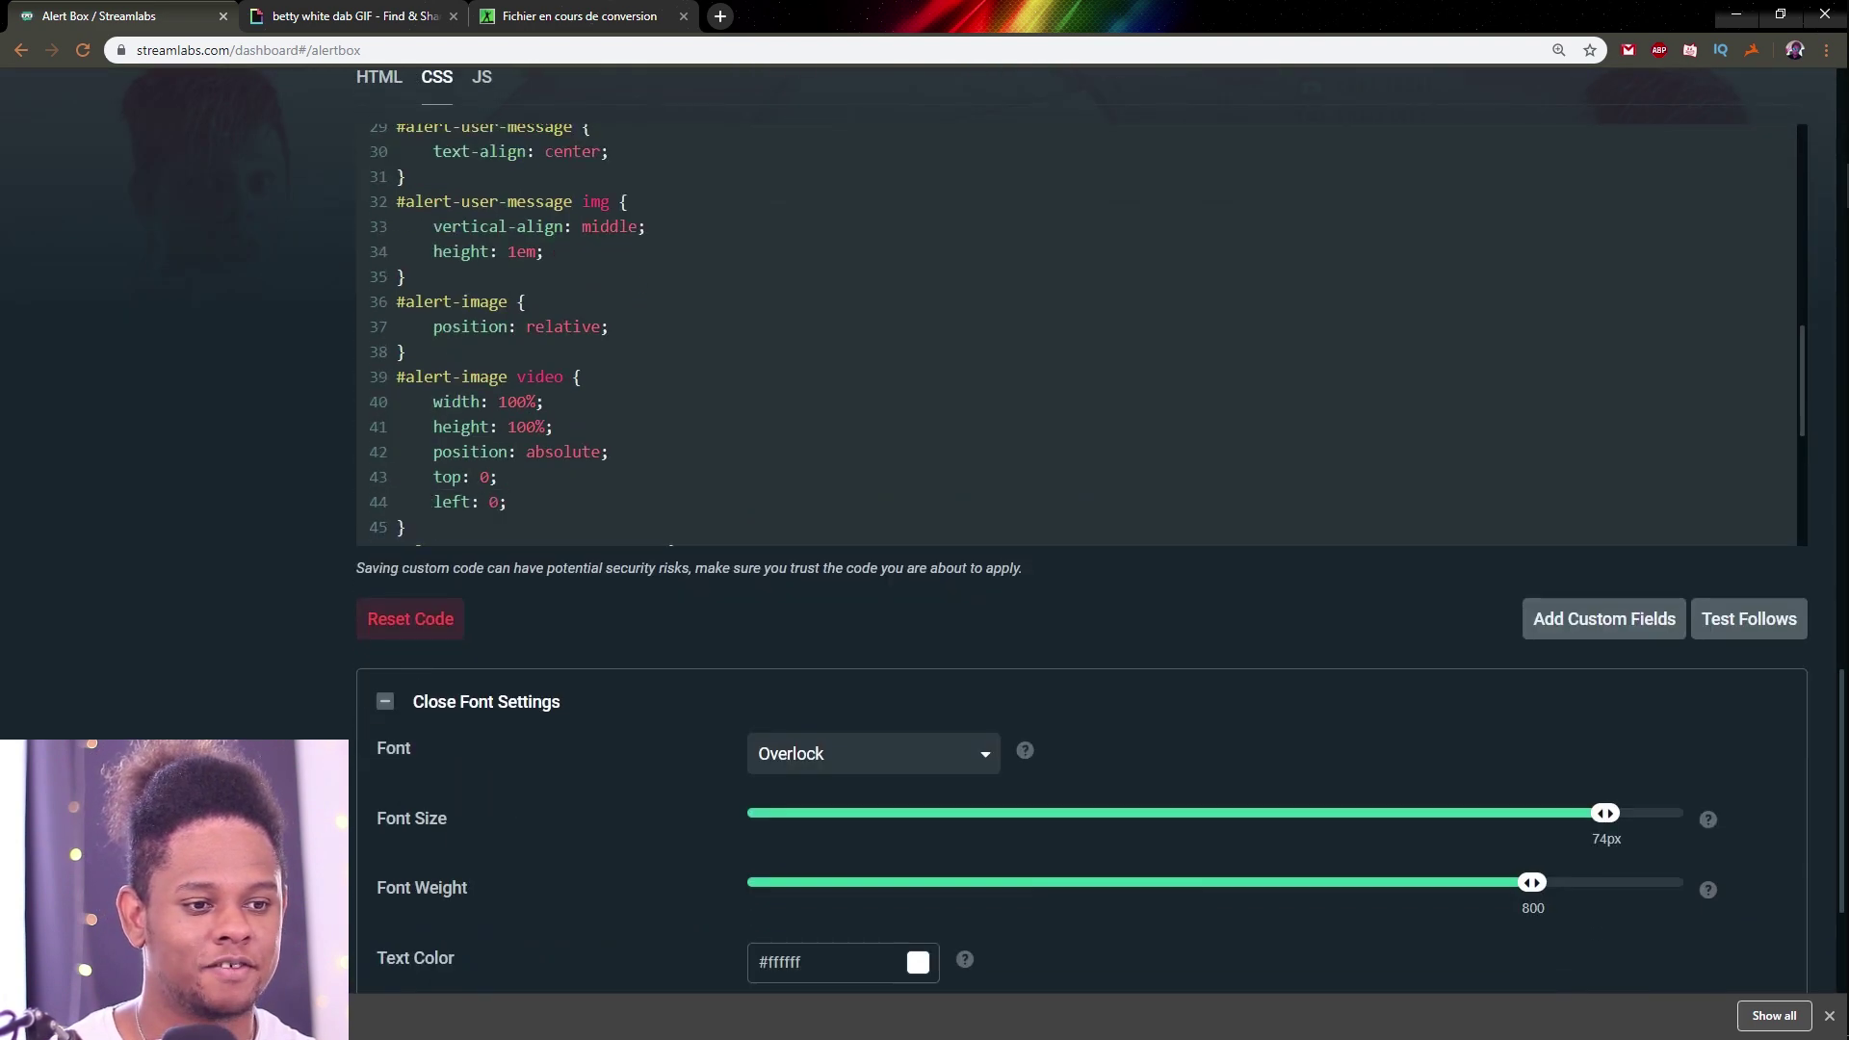
left_click(1059, 942)
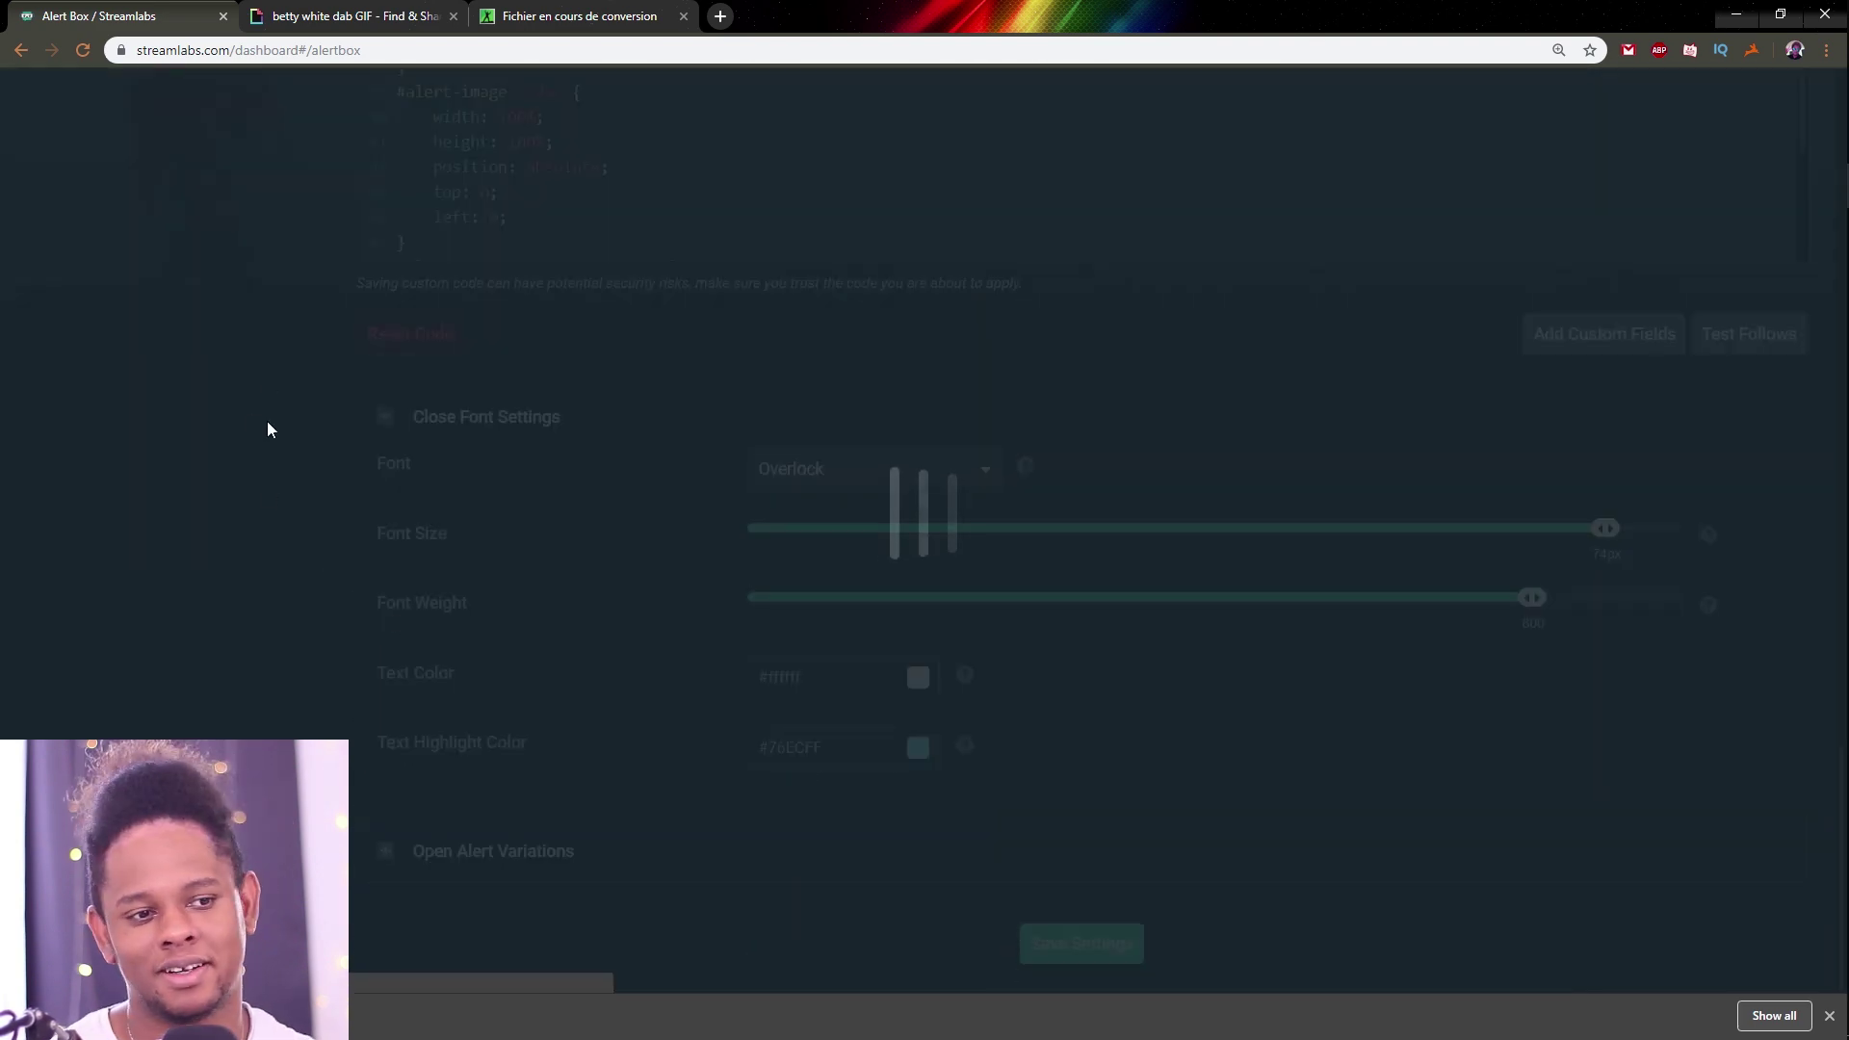
scroll(290, 468, "up", 8)
scroll(291, 468, "up", 10)
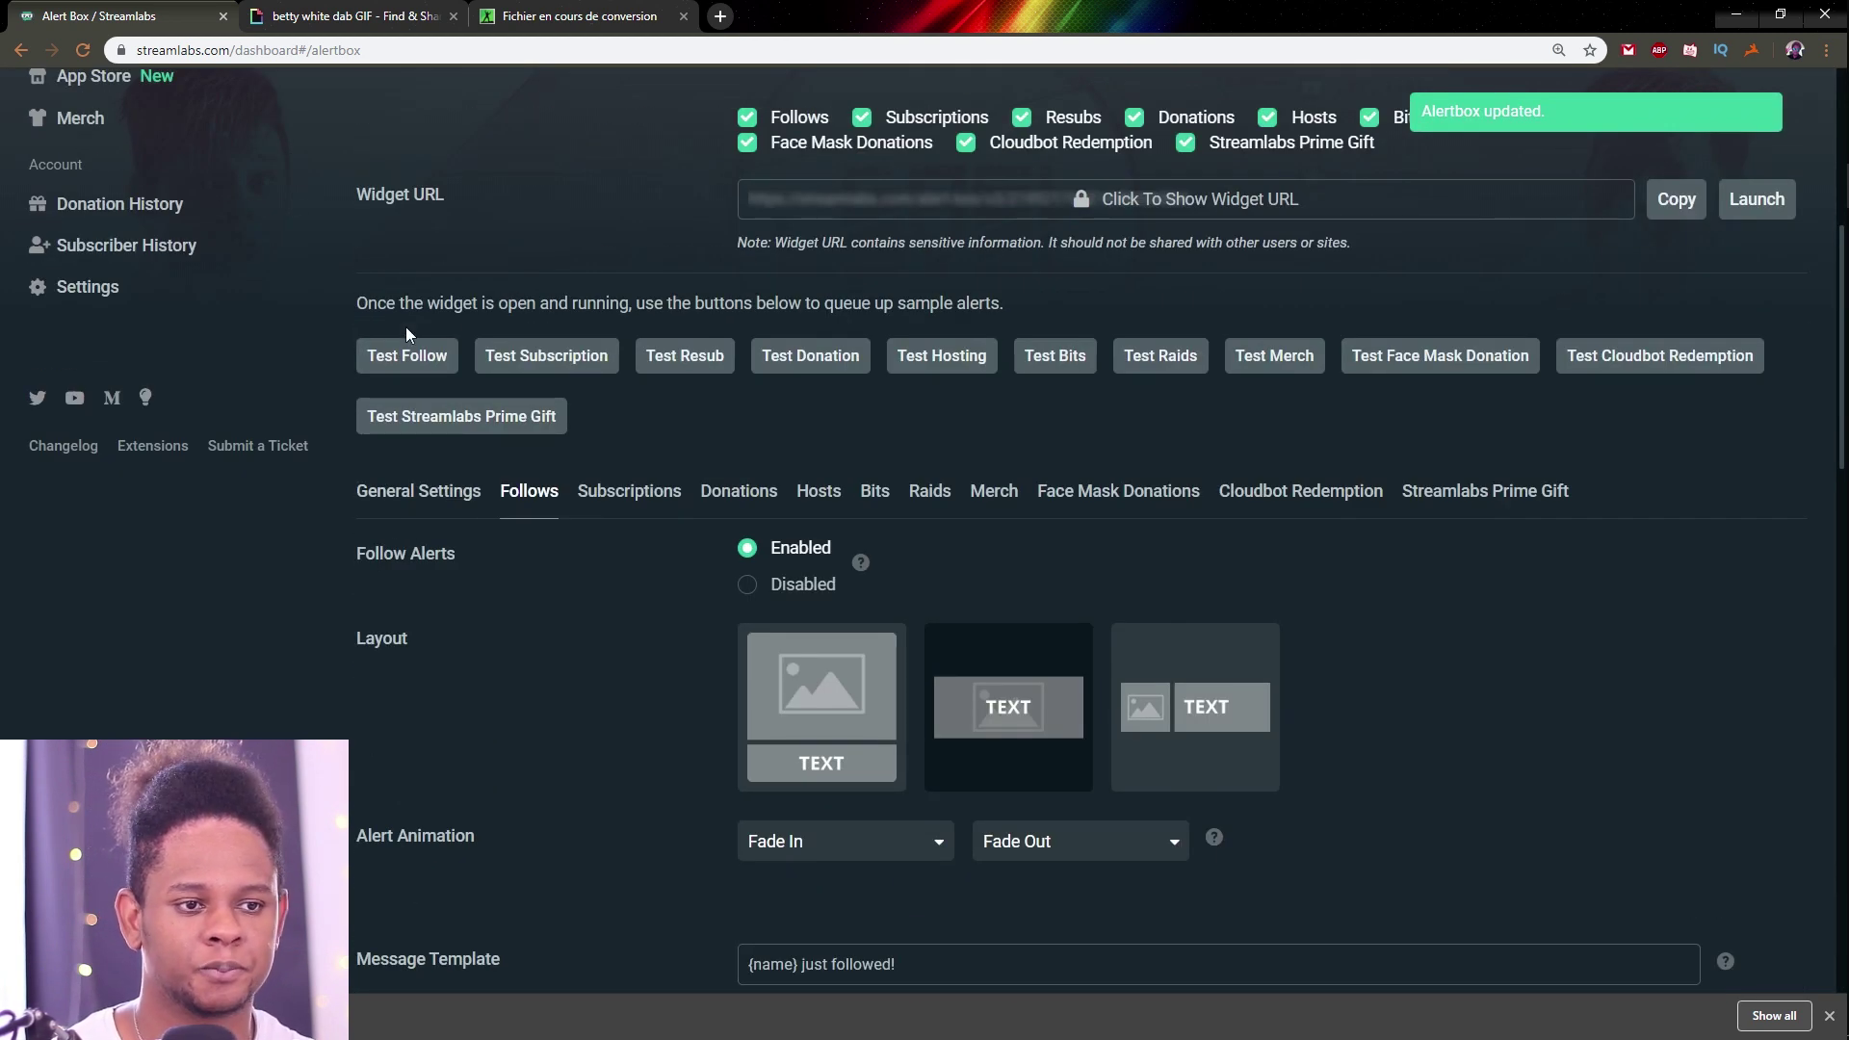
left_click(390, 358)
key("alt+Tab")
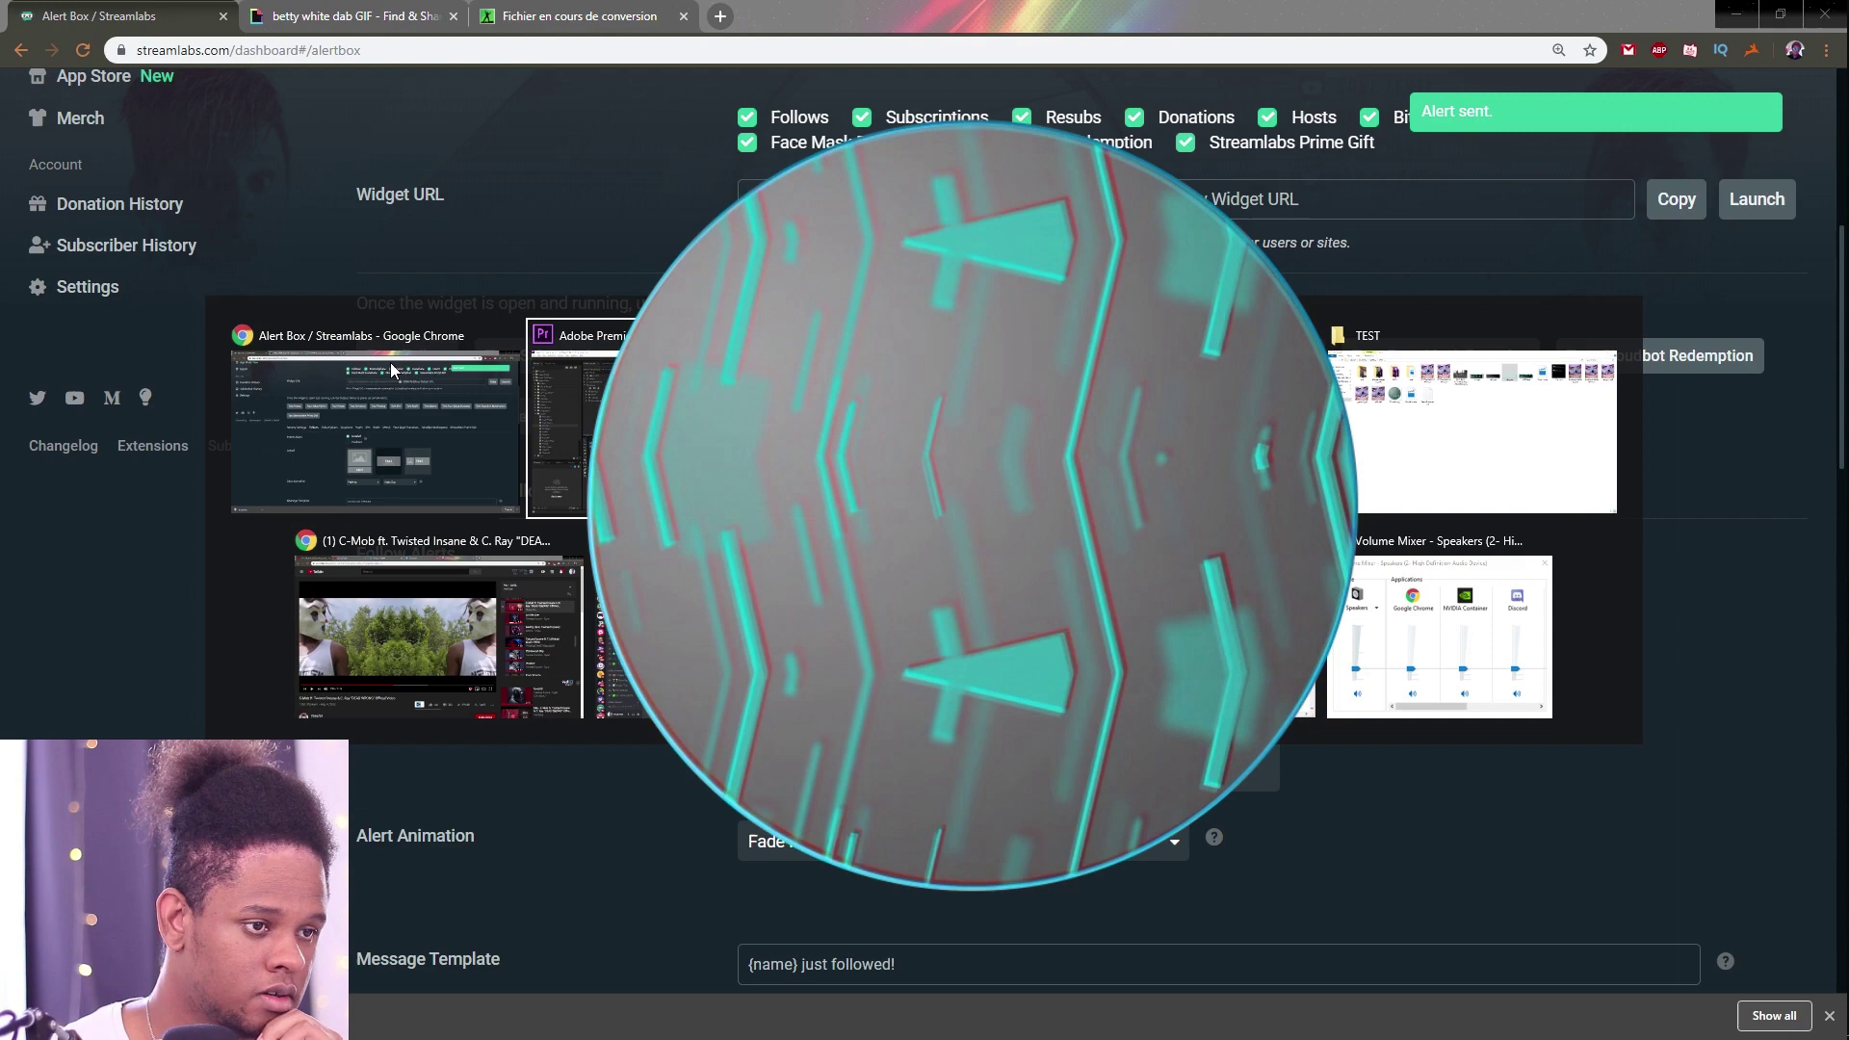
key("alt+Tab")
key("alt+Tab")
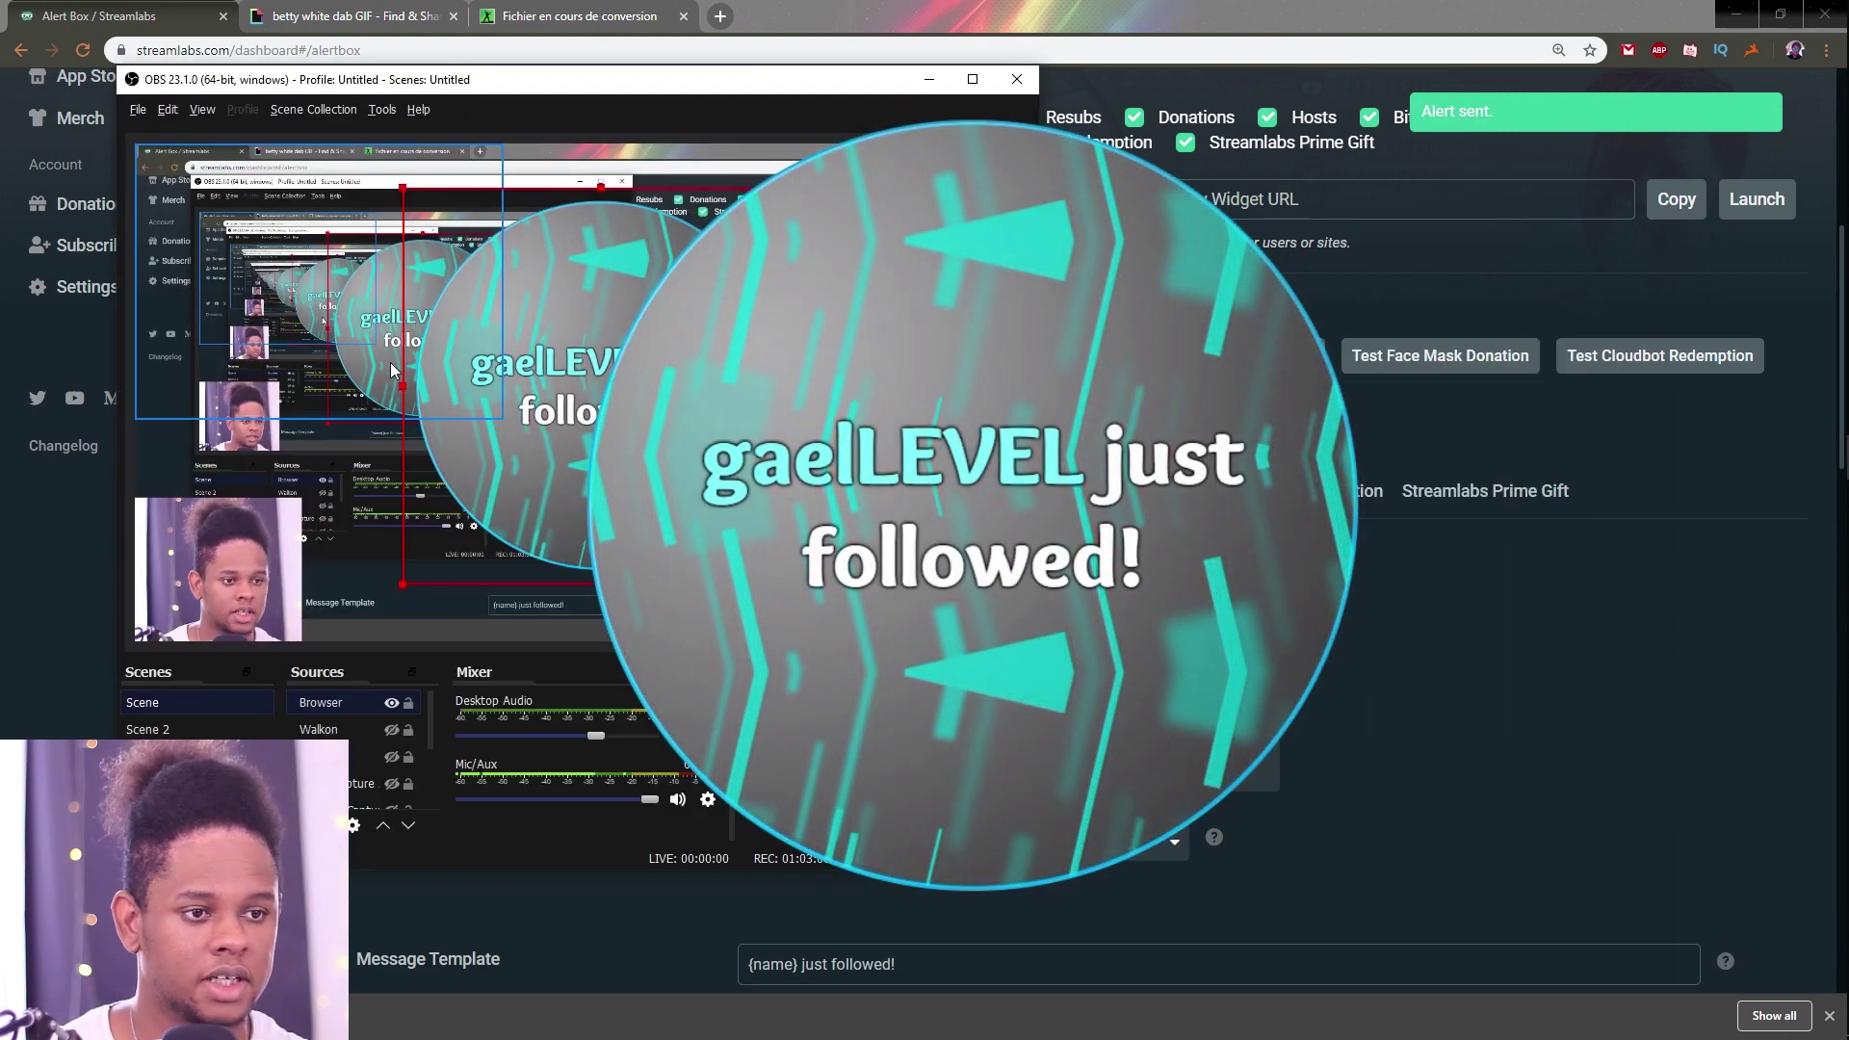
left_click(1509, 598)
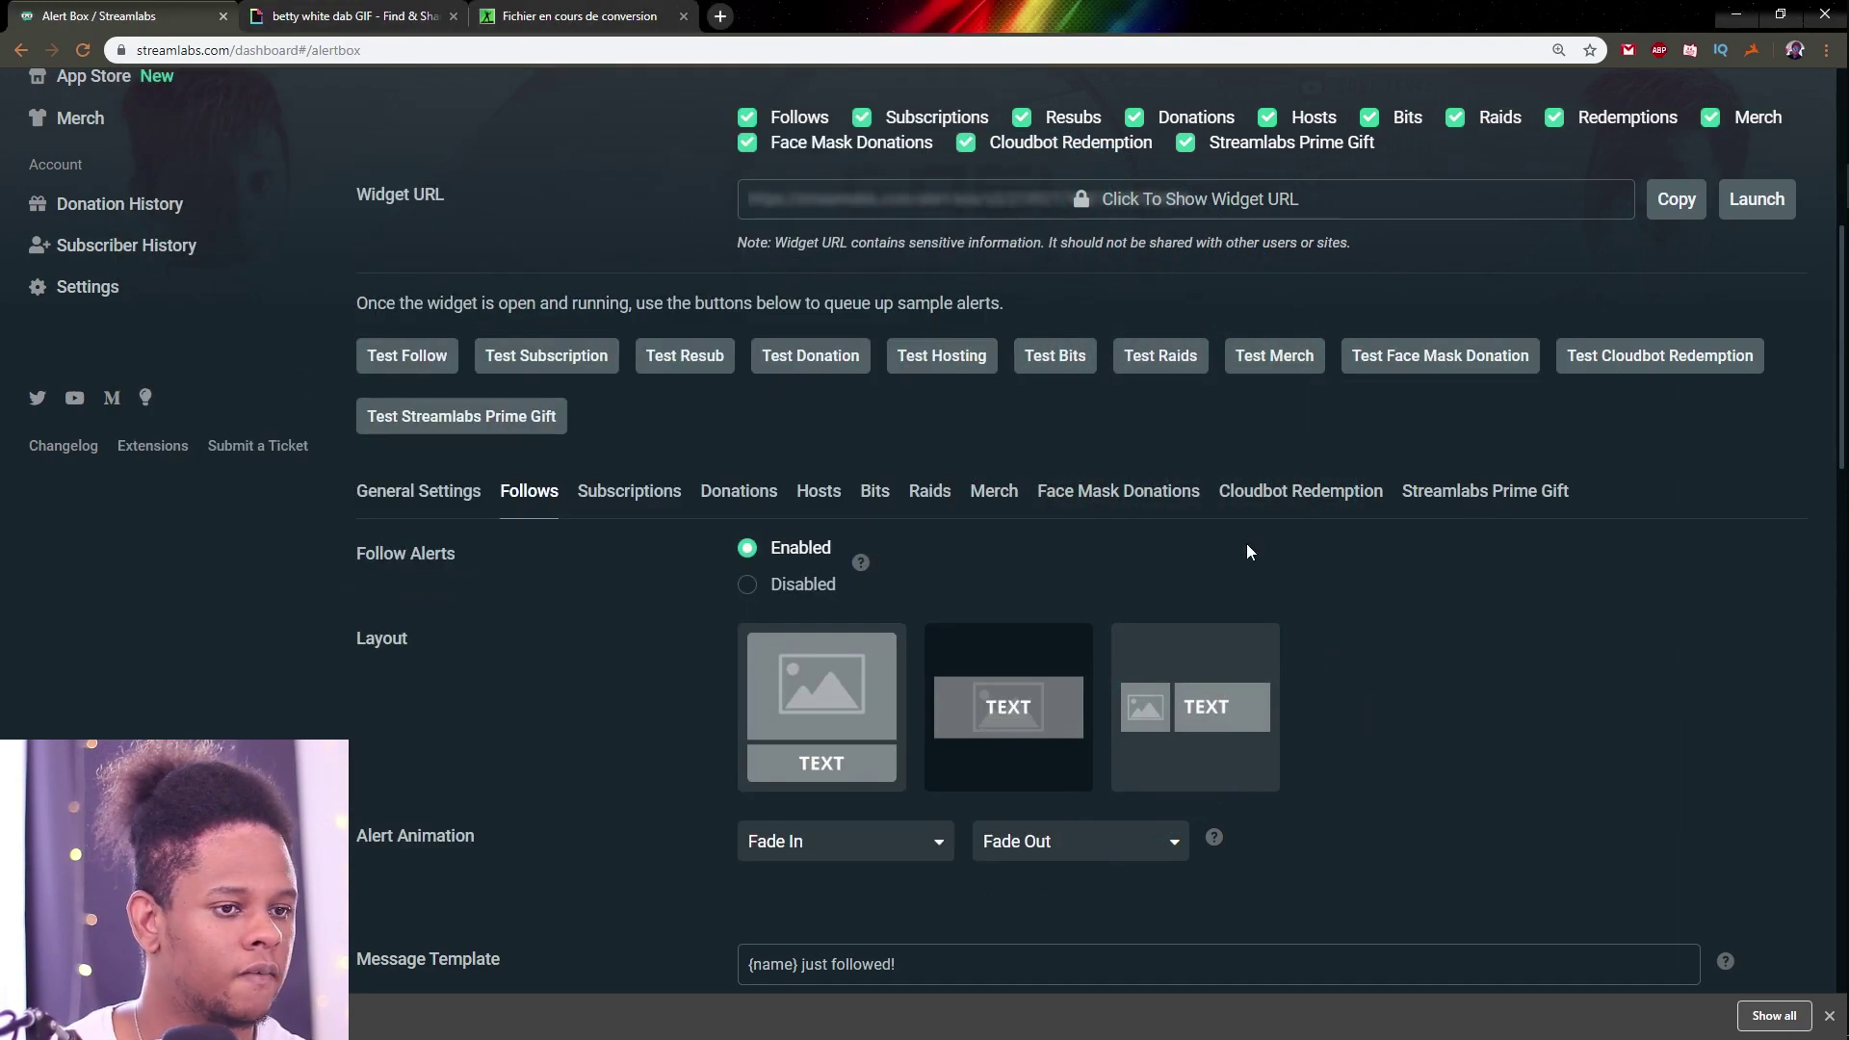
left_click(410, 363)
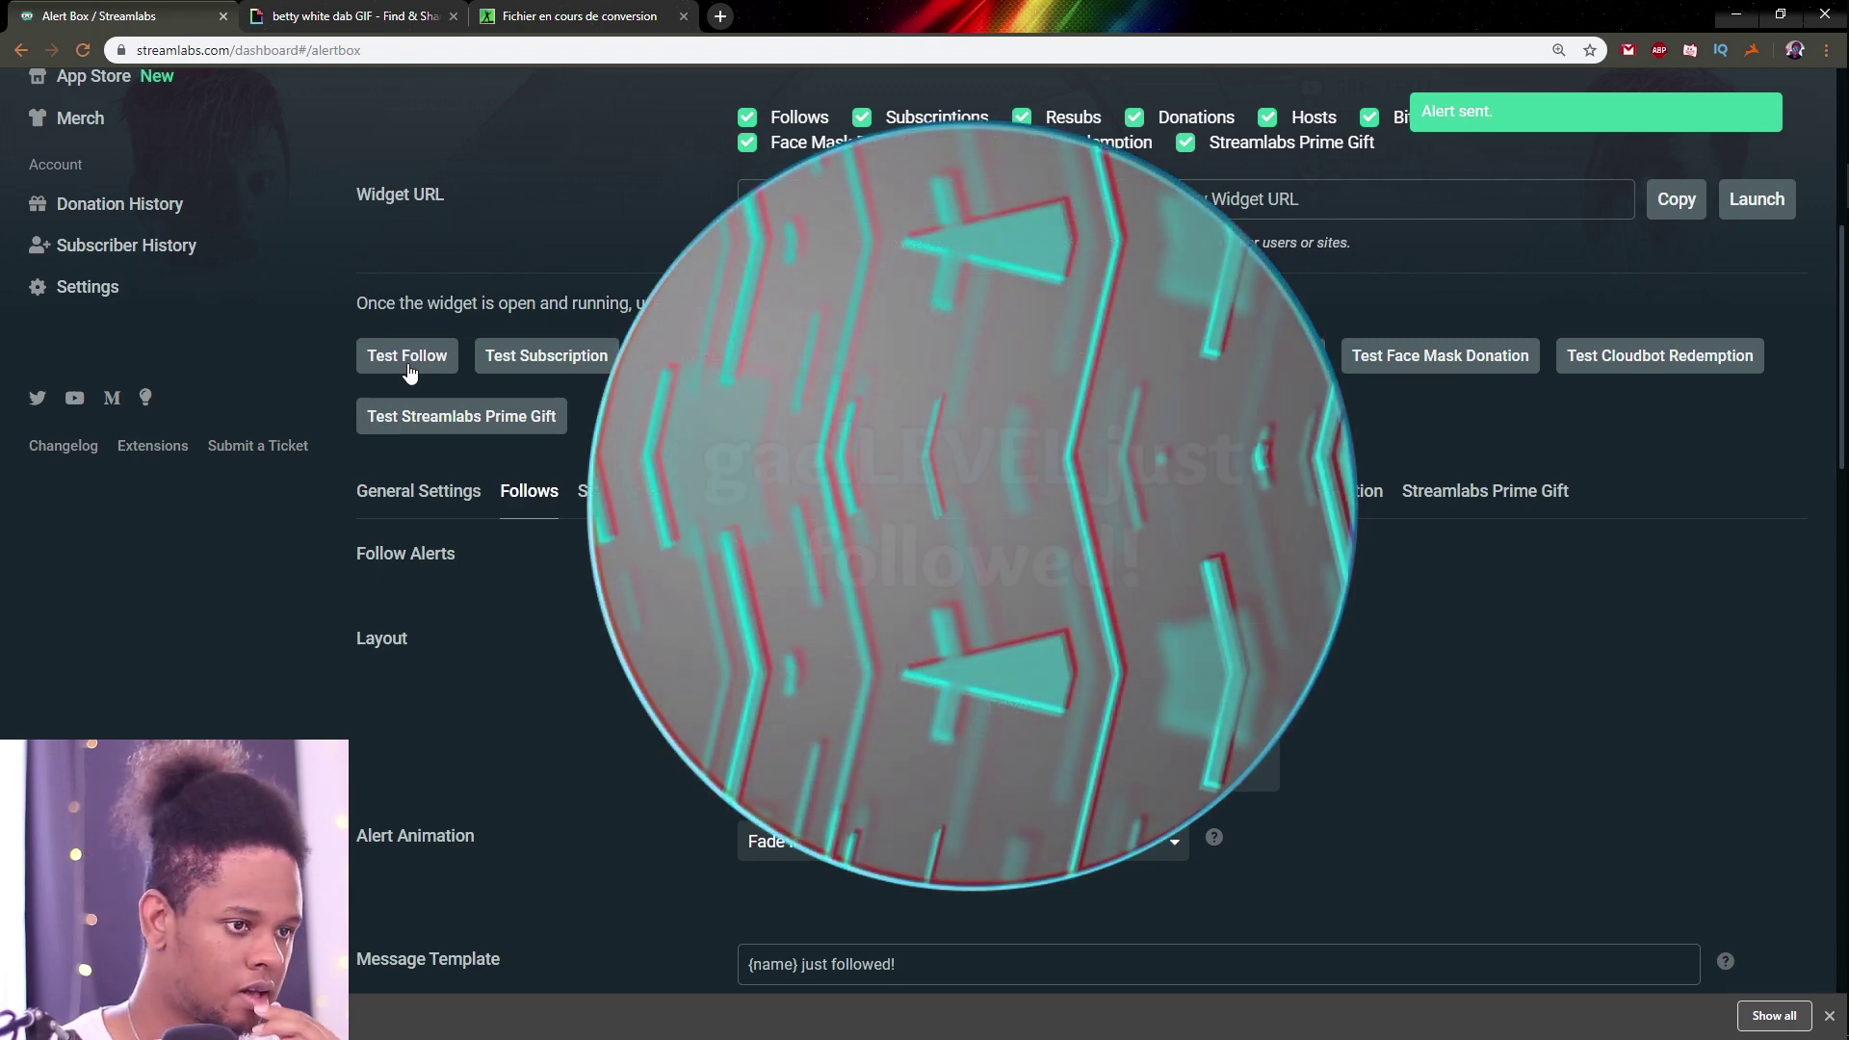
key("alt+Tab")
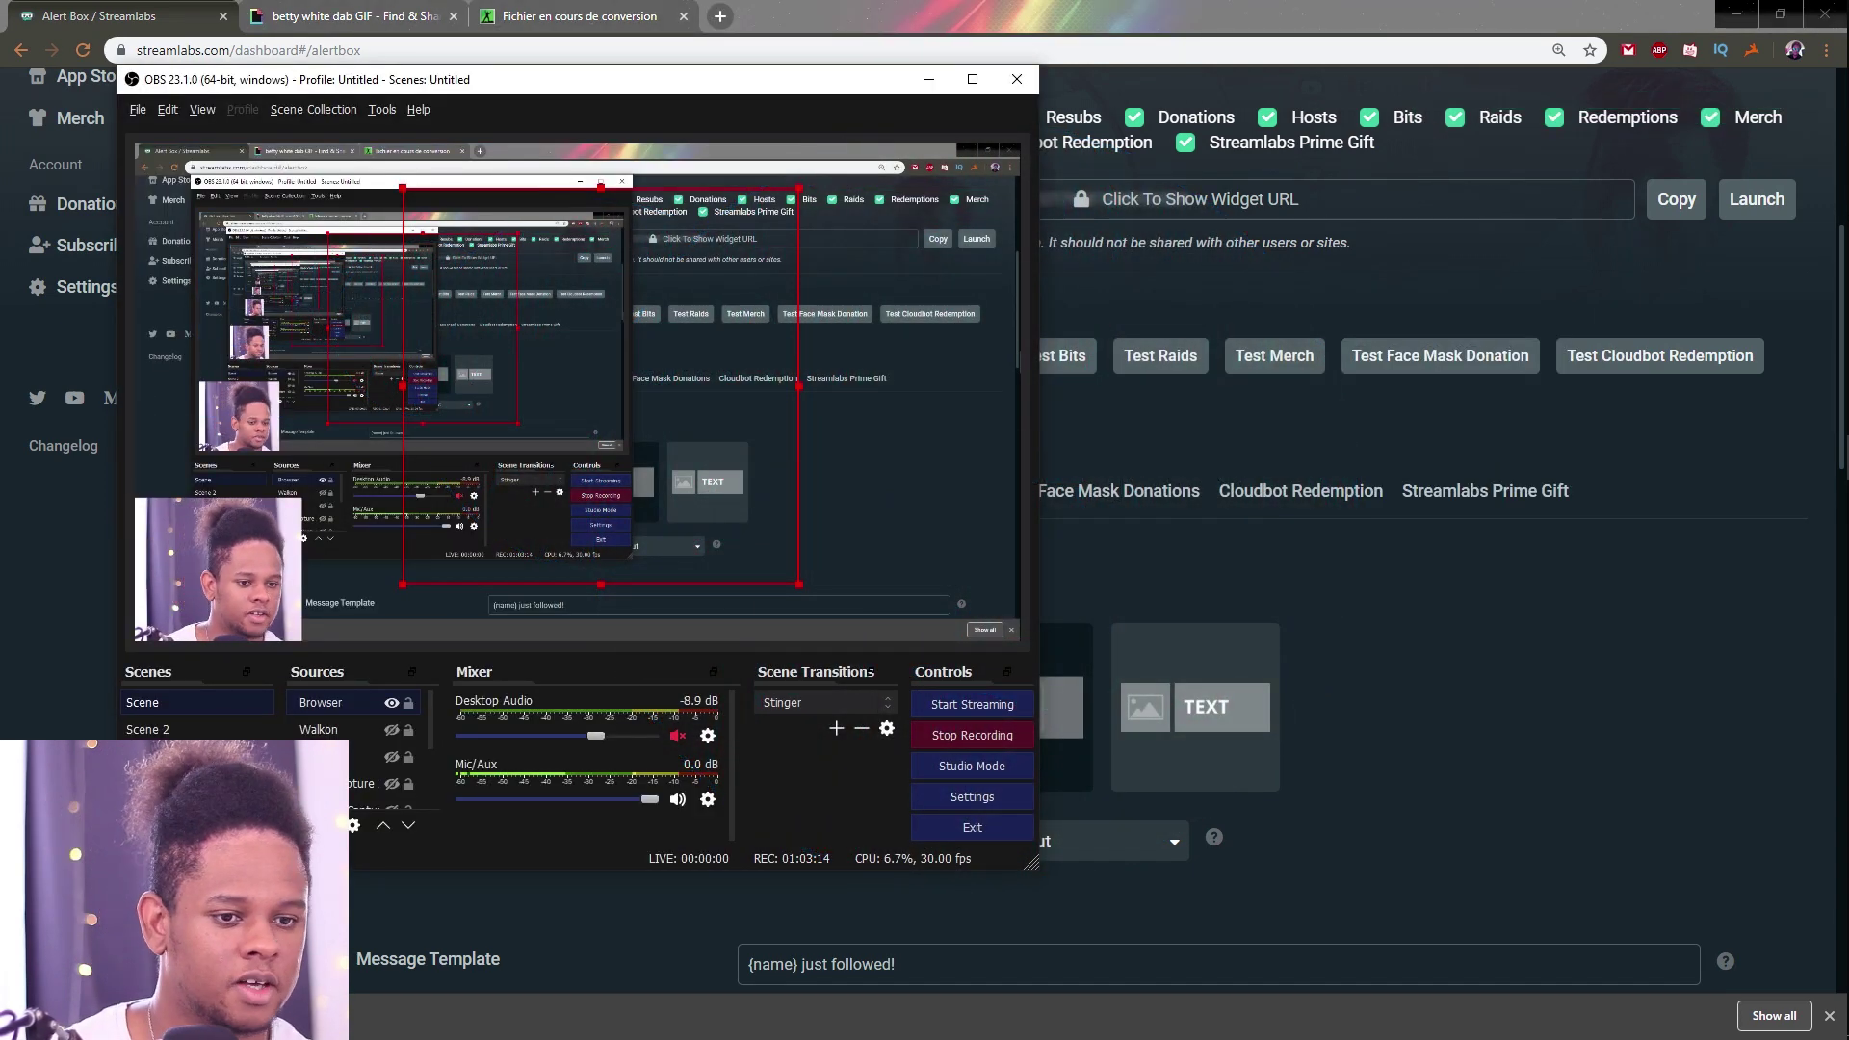
left_click(26, 718)
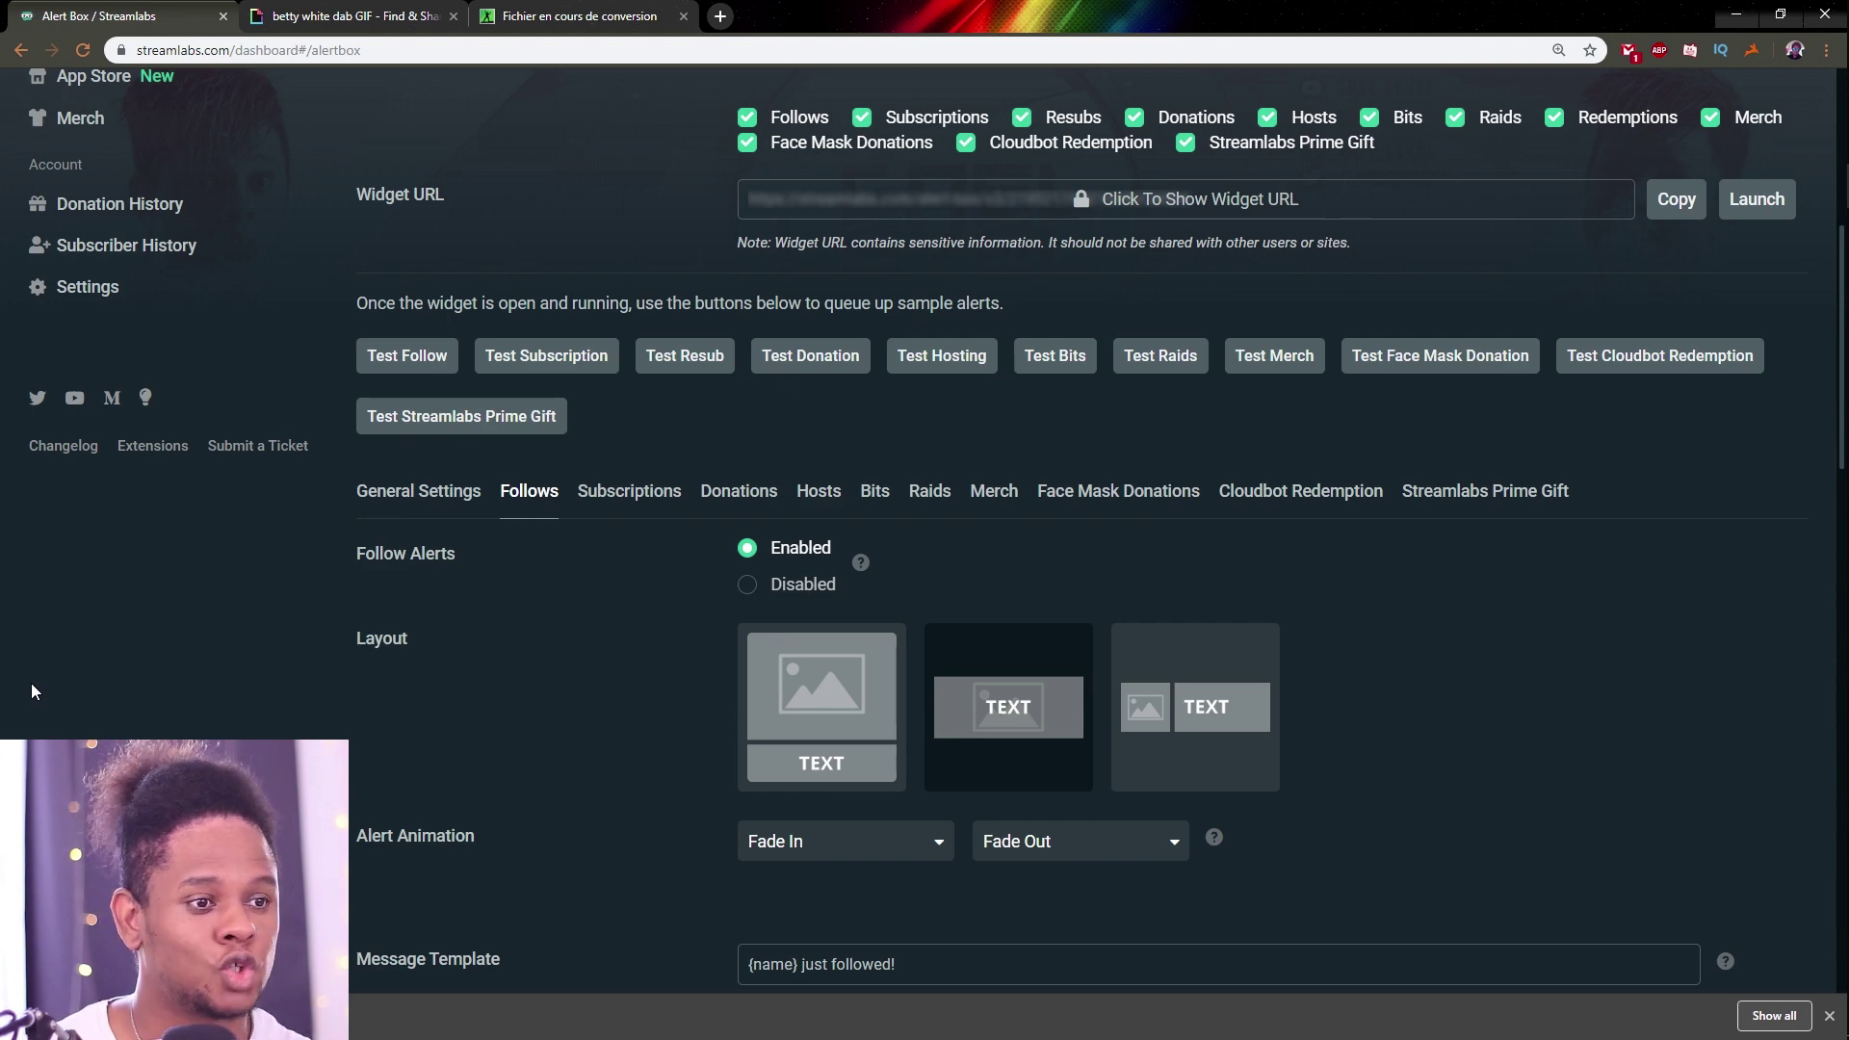
Step: Move Round1.png up to track V3 and add a 729×729 pure green 00FF00 Color Matte
key("alt+Tab")
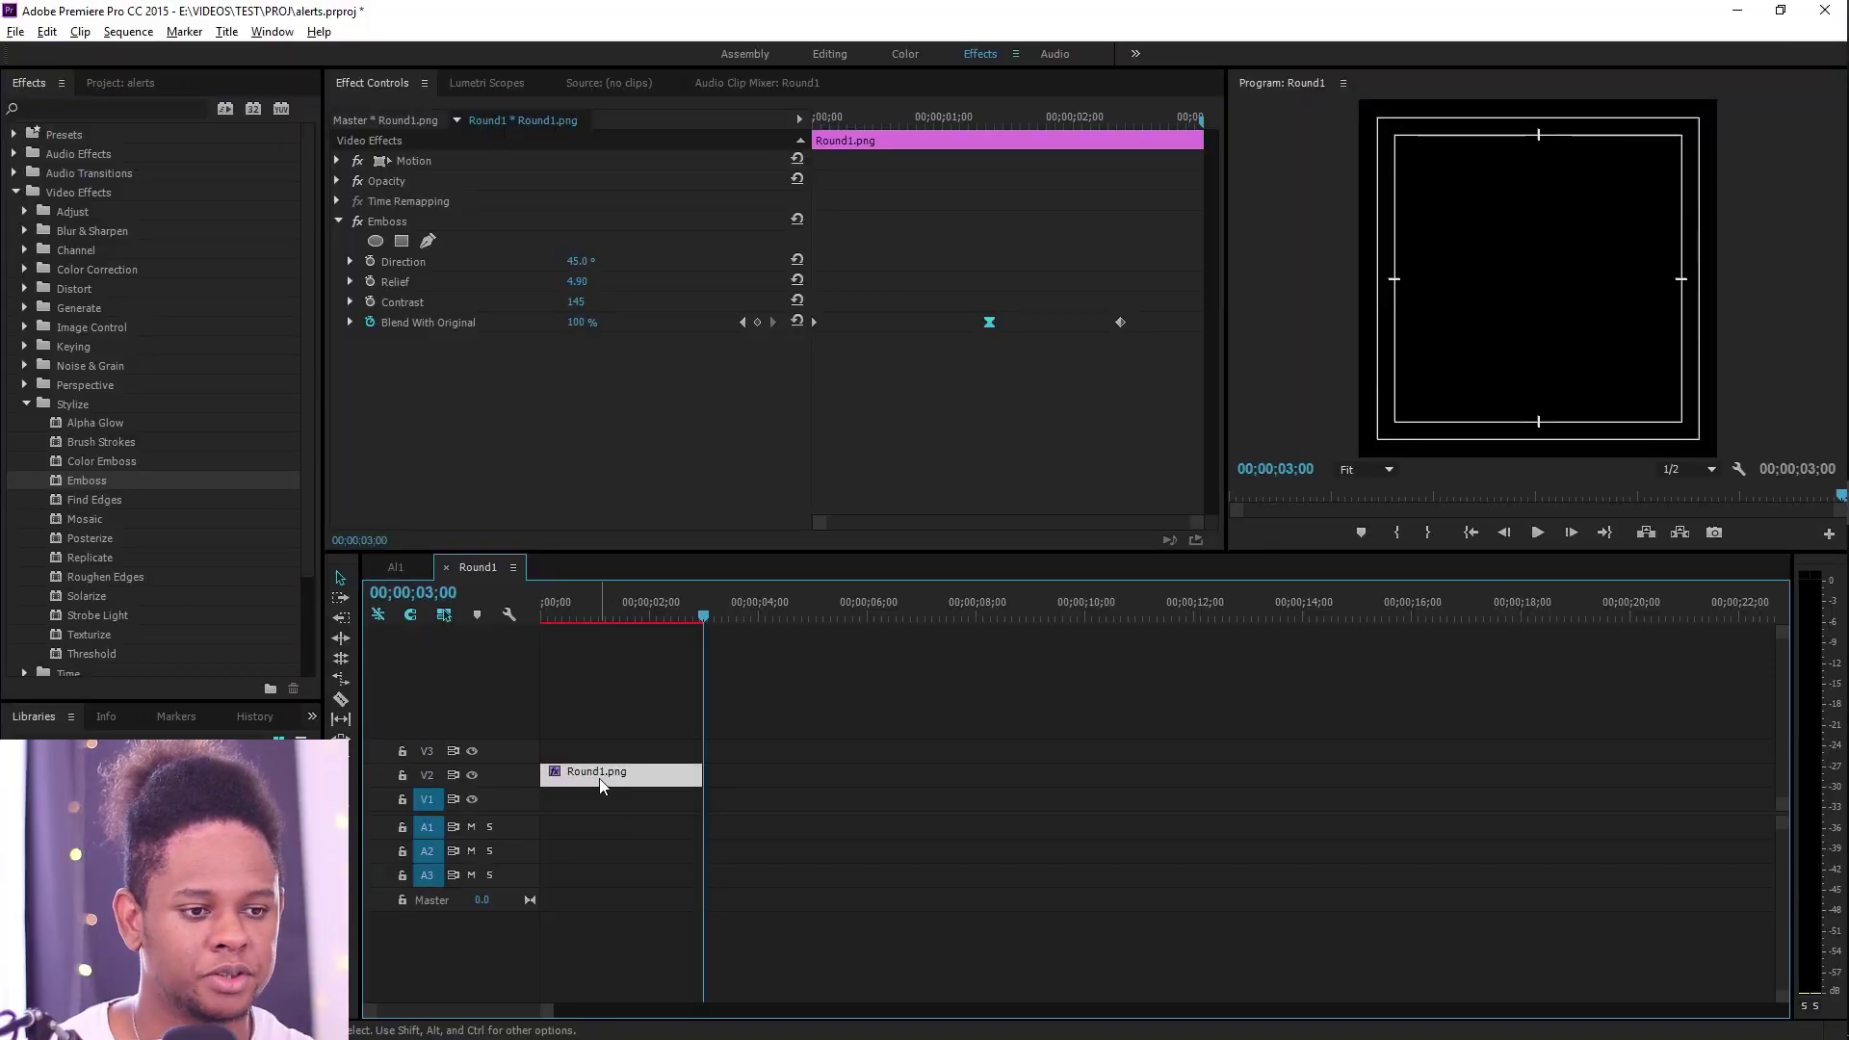
left_click_drag(601, 785, 599, 761)
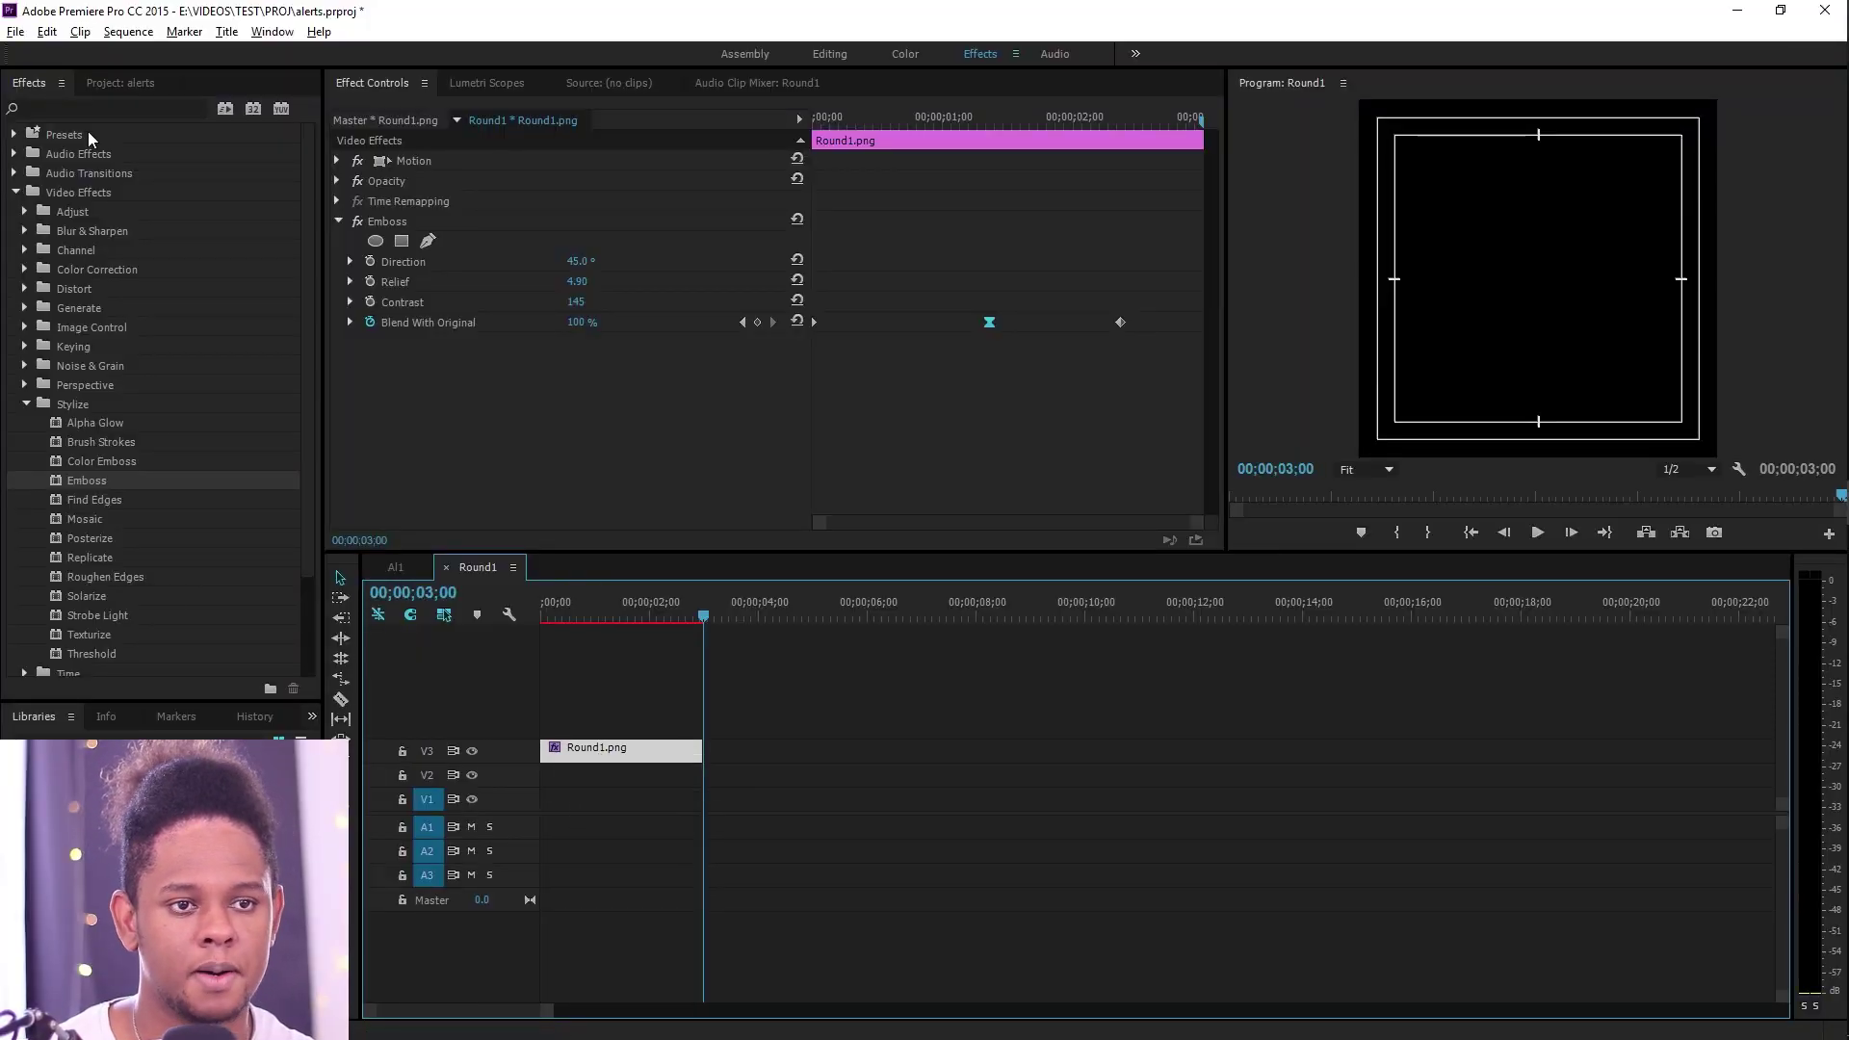
left_click(120, 83)
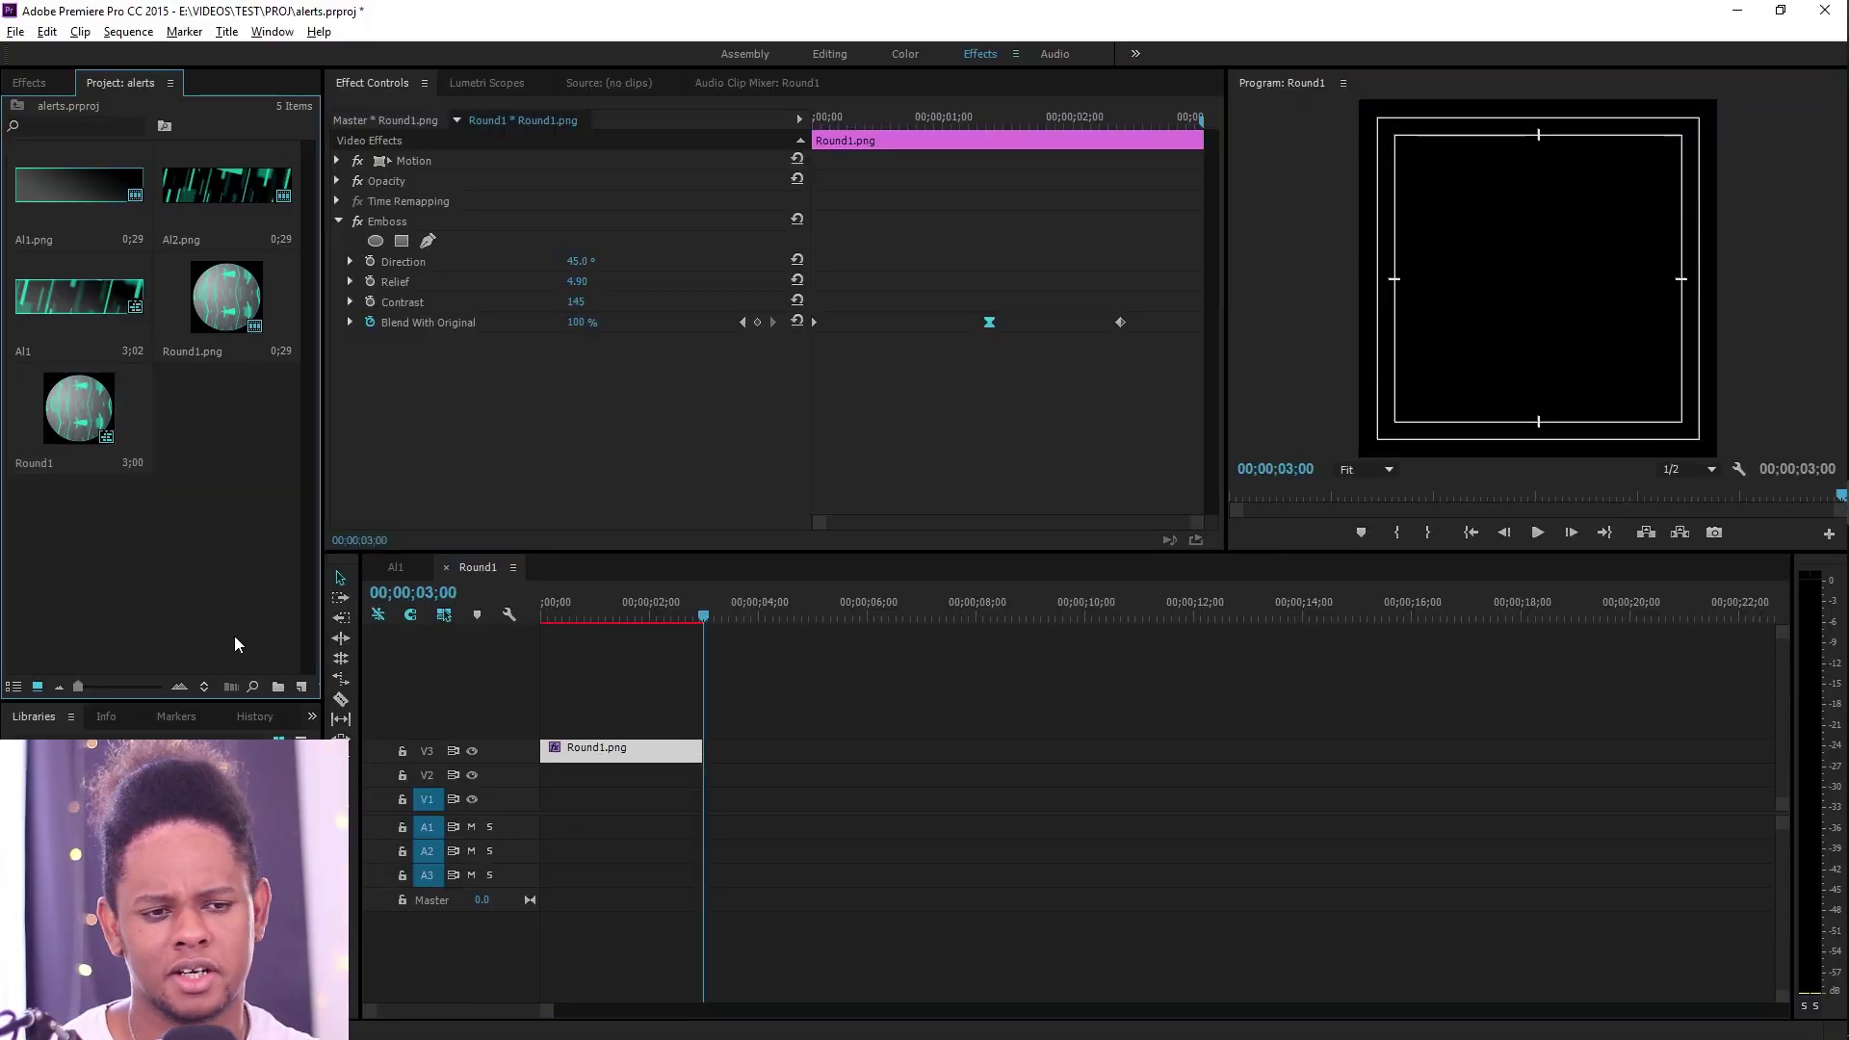
left_click(301, 687)
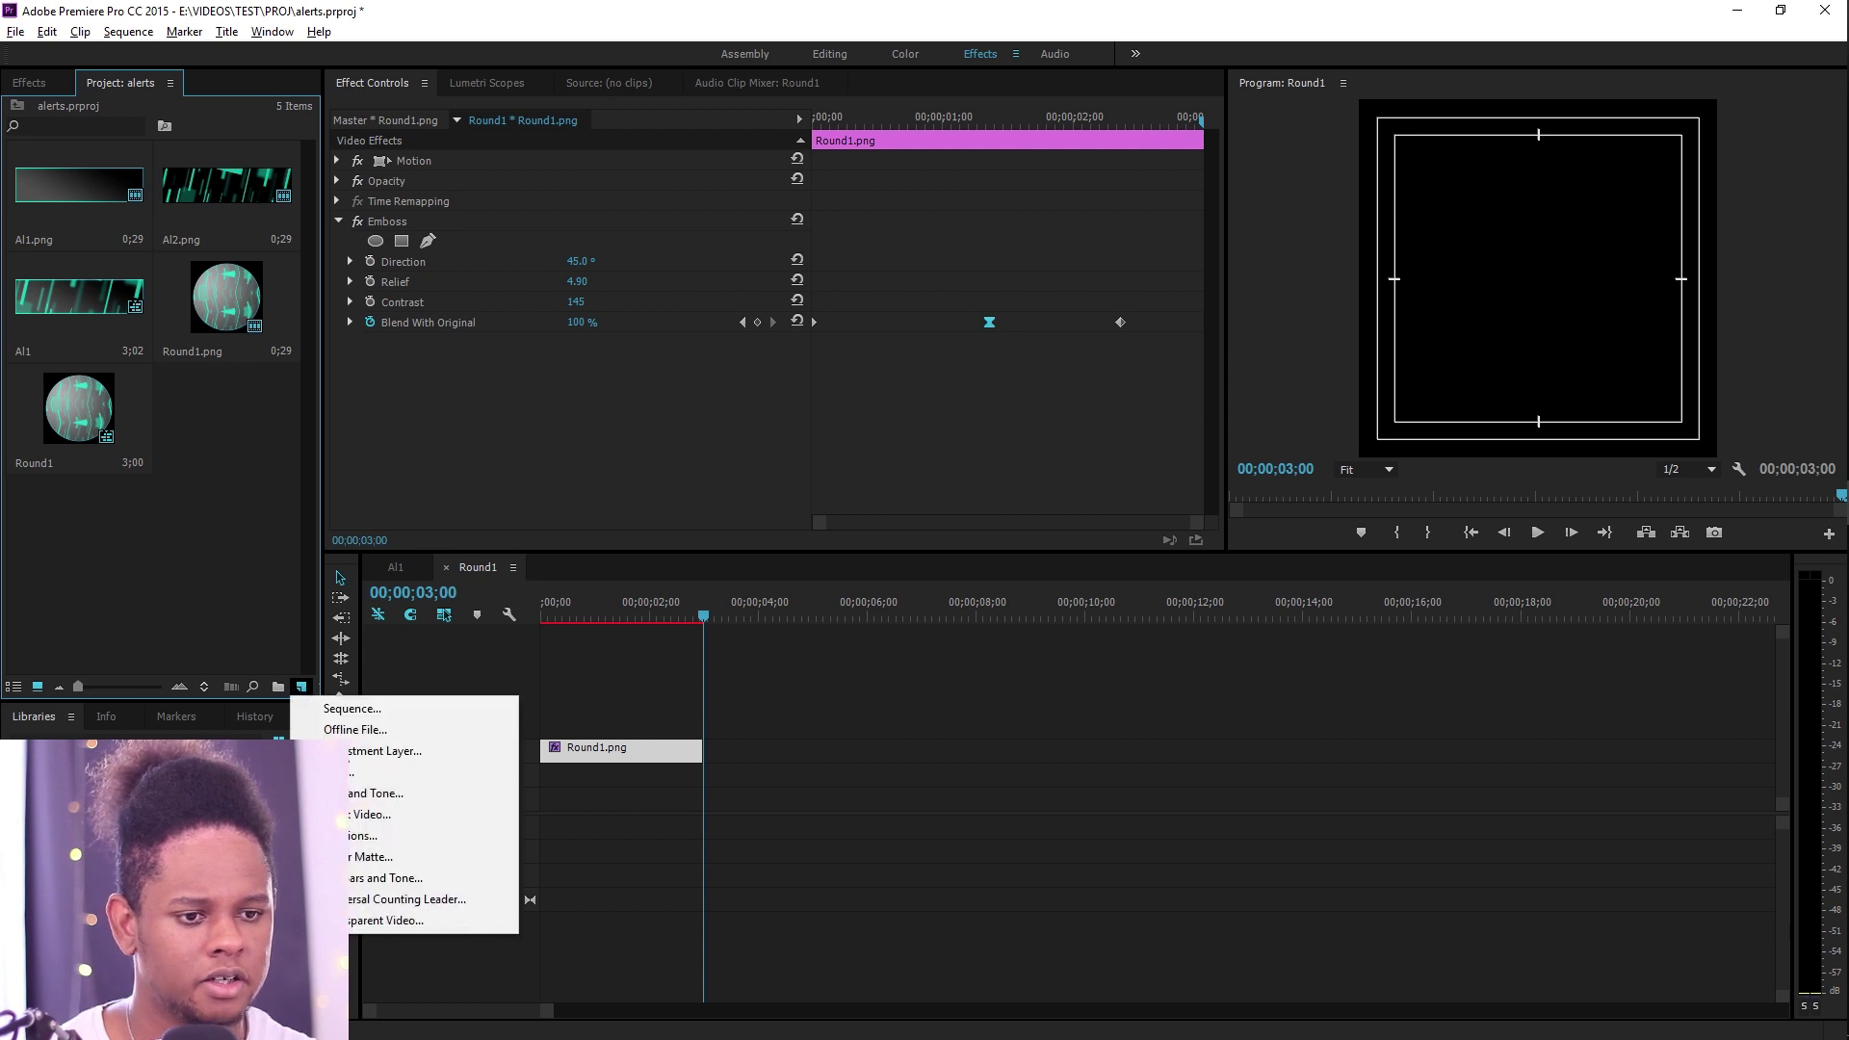
left_click(361, 856)
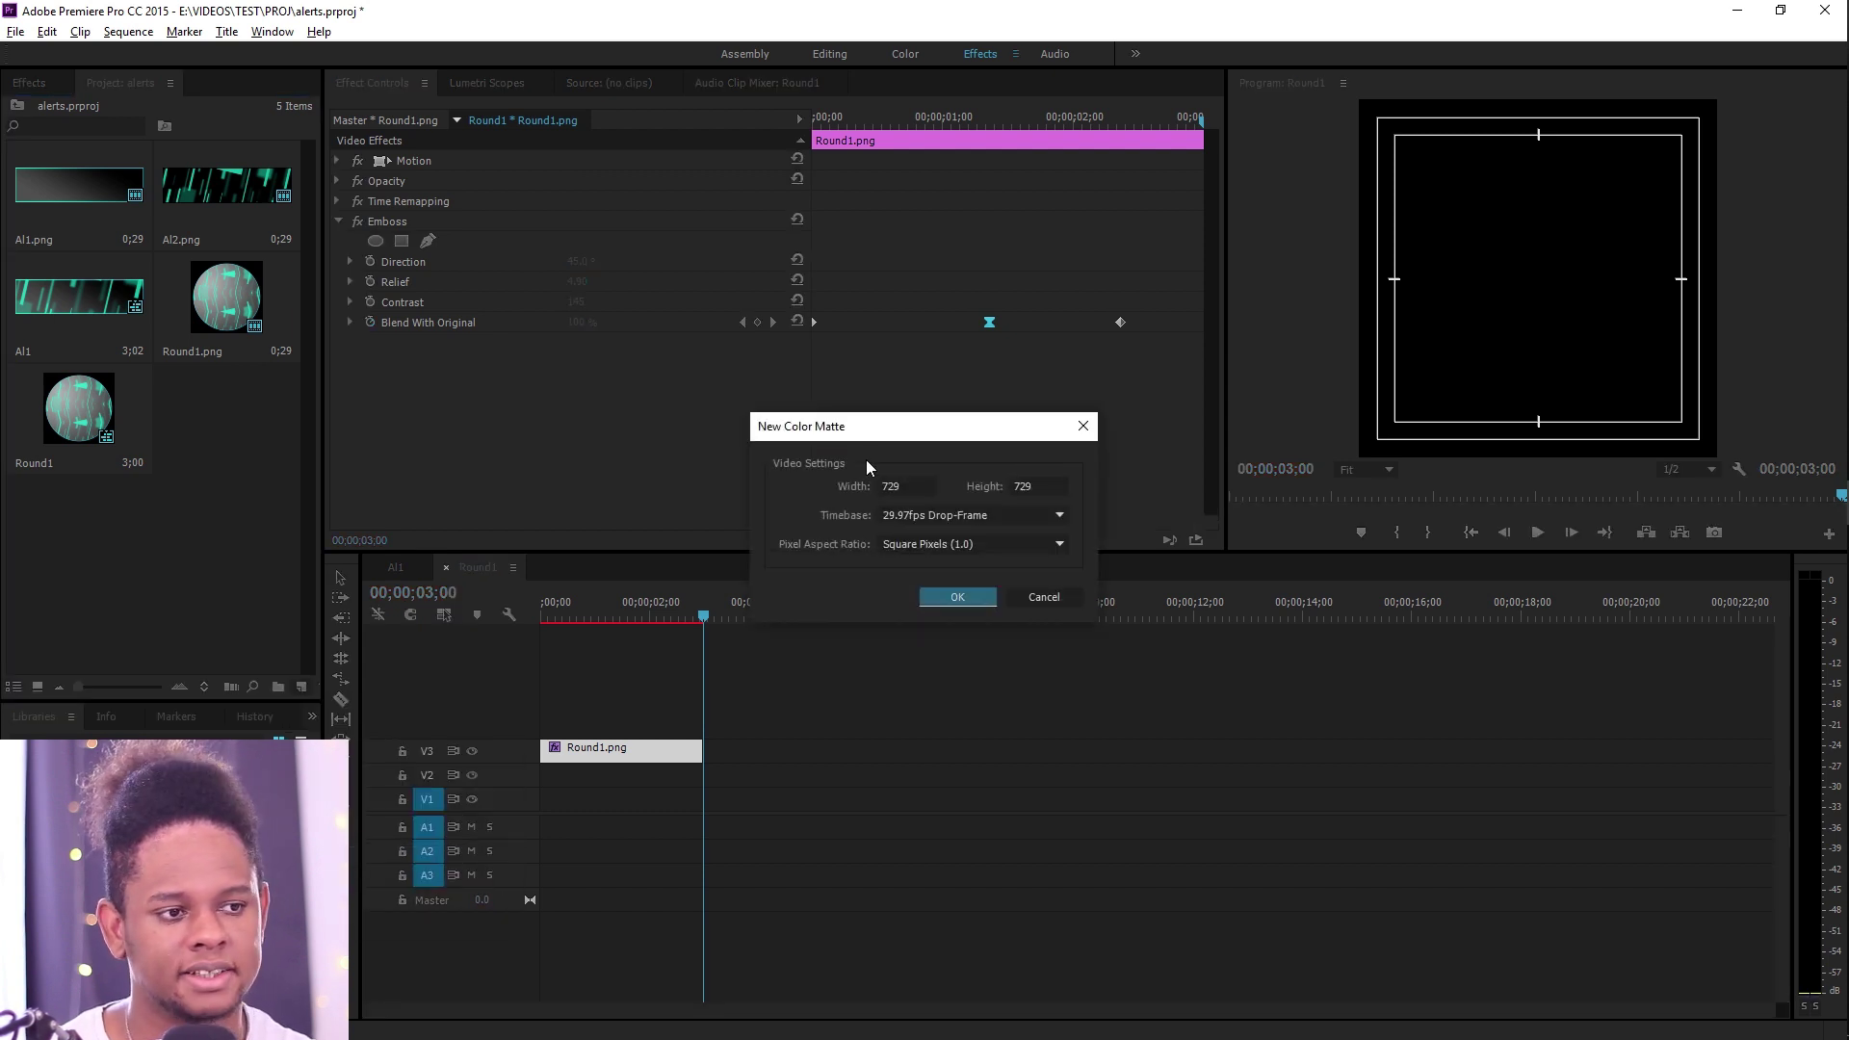
left_click(958, 597)
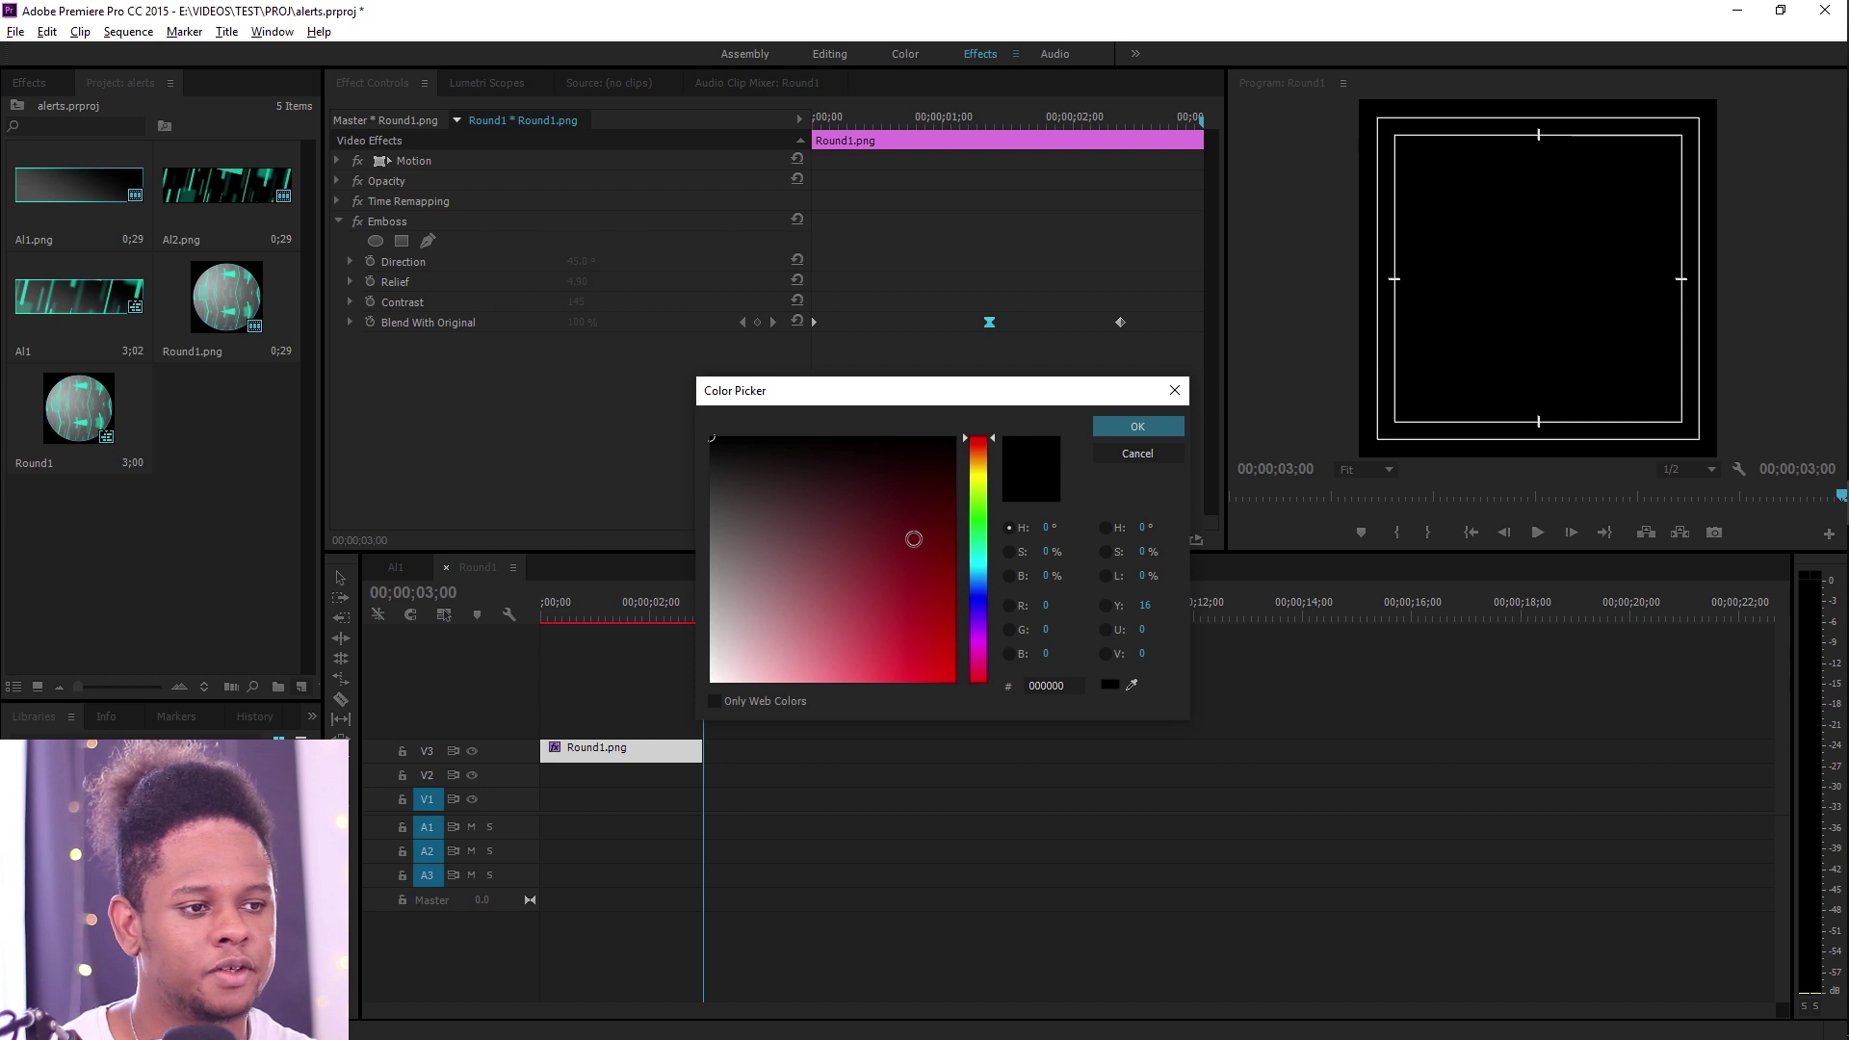
left_click(978, 520)
left_click_drag(915, 589, 956, 682)
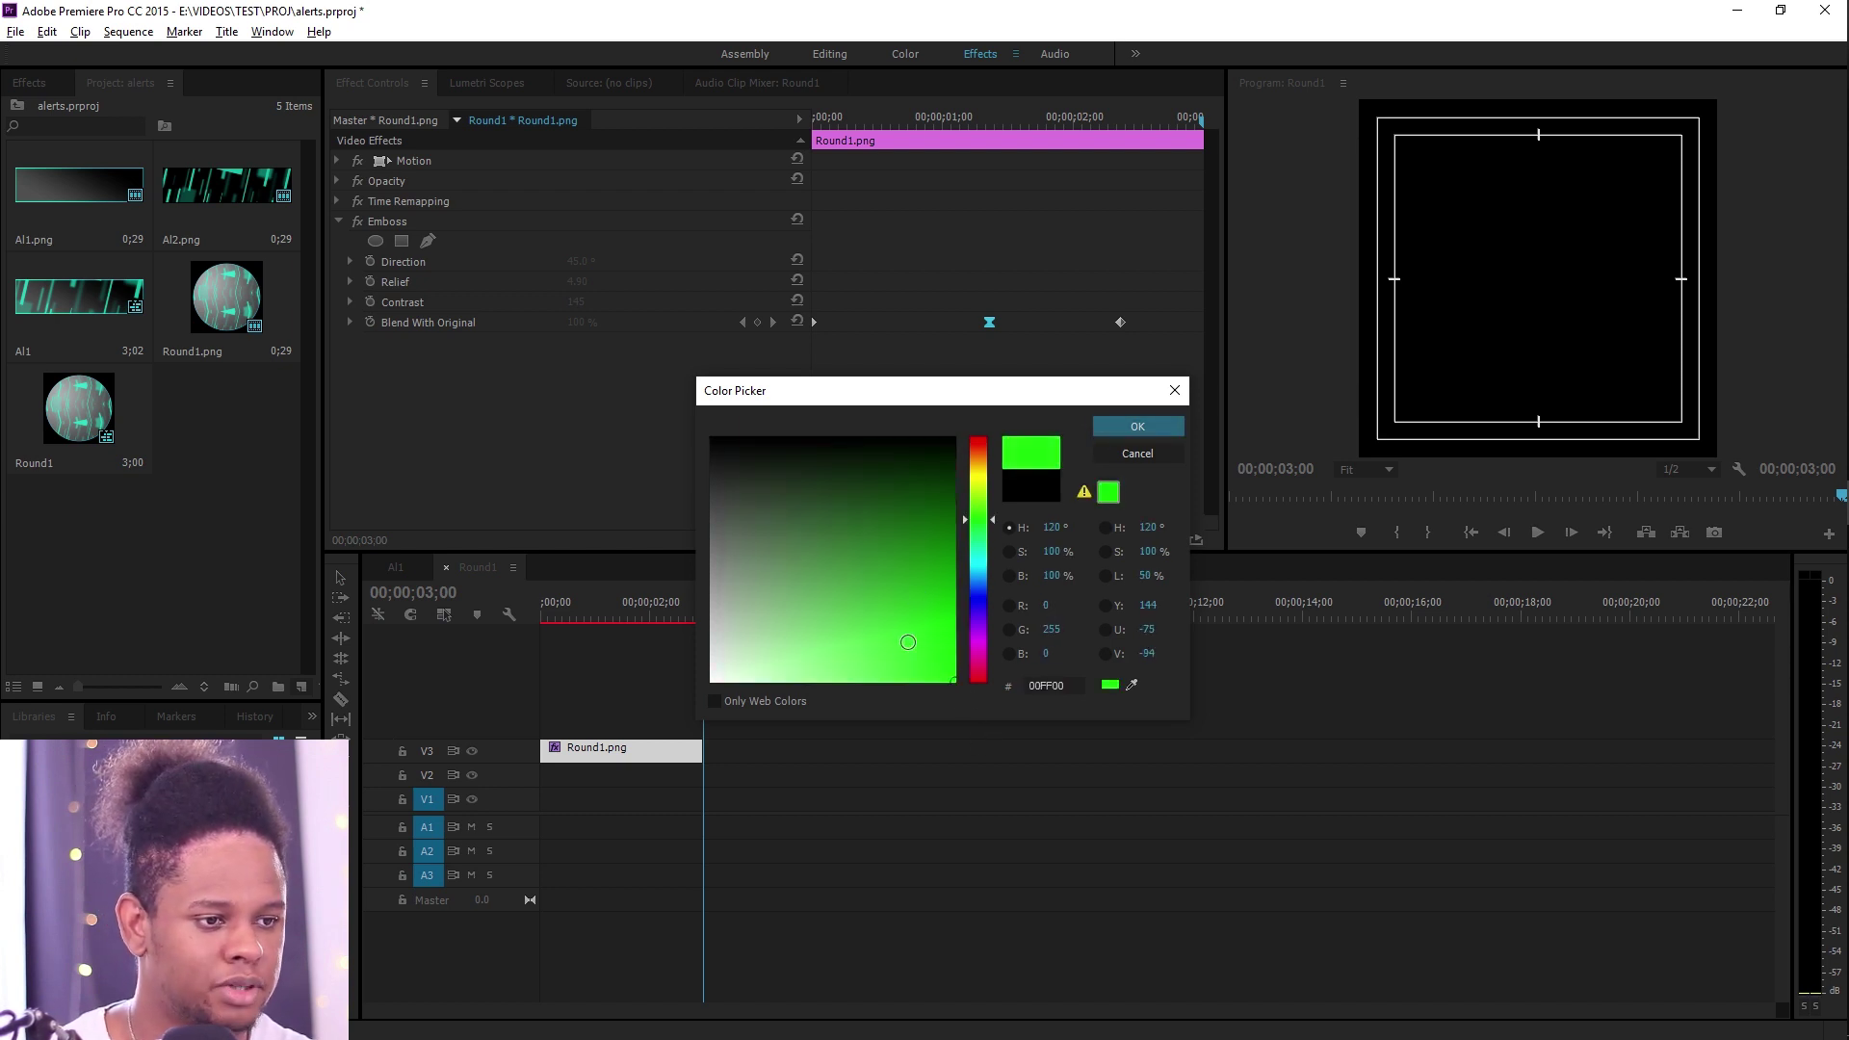
left_click(1112, 429)
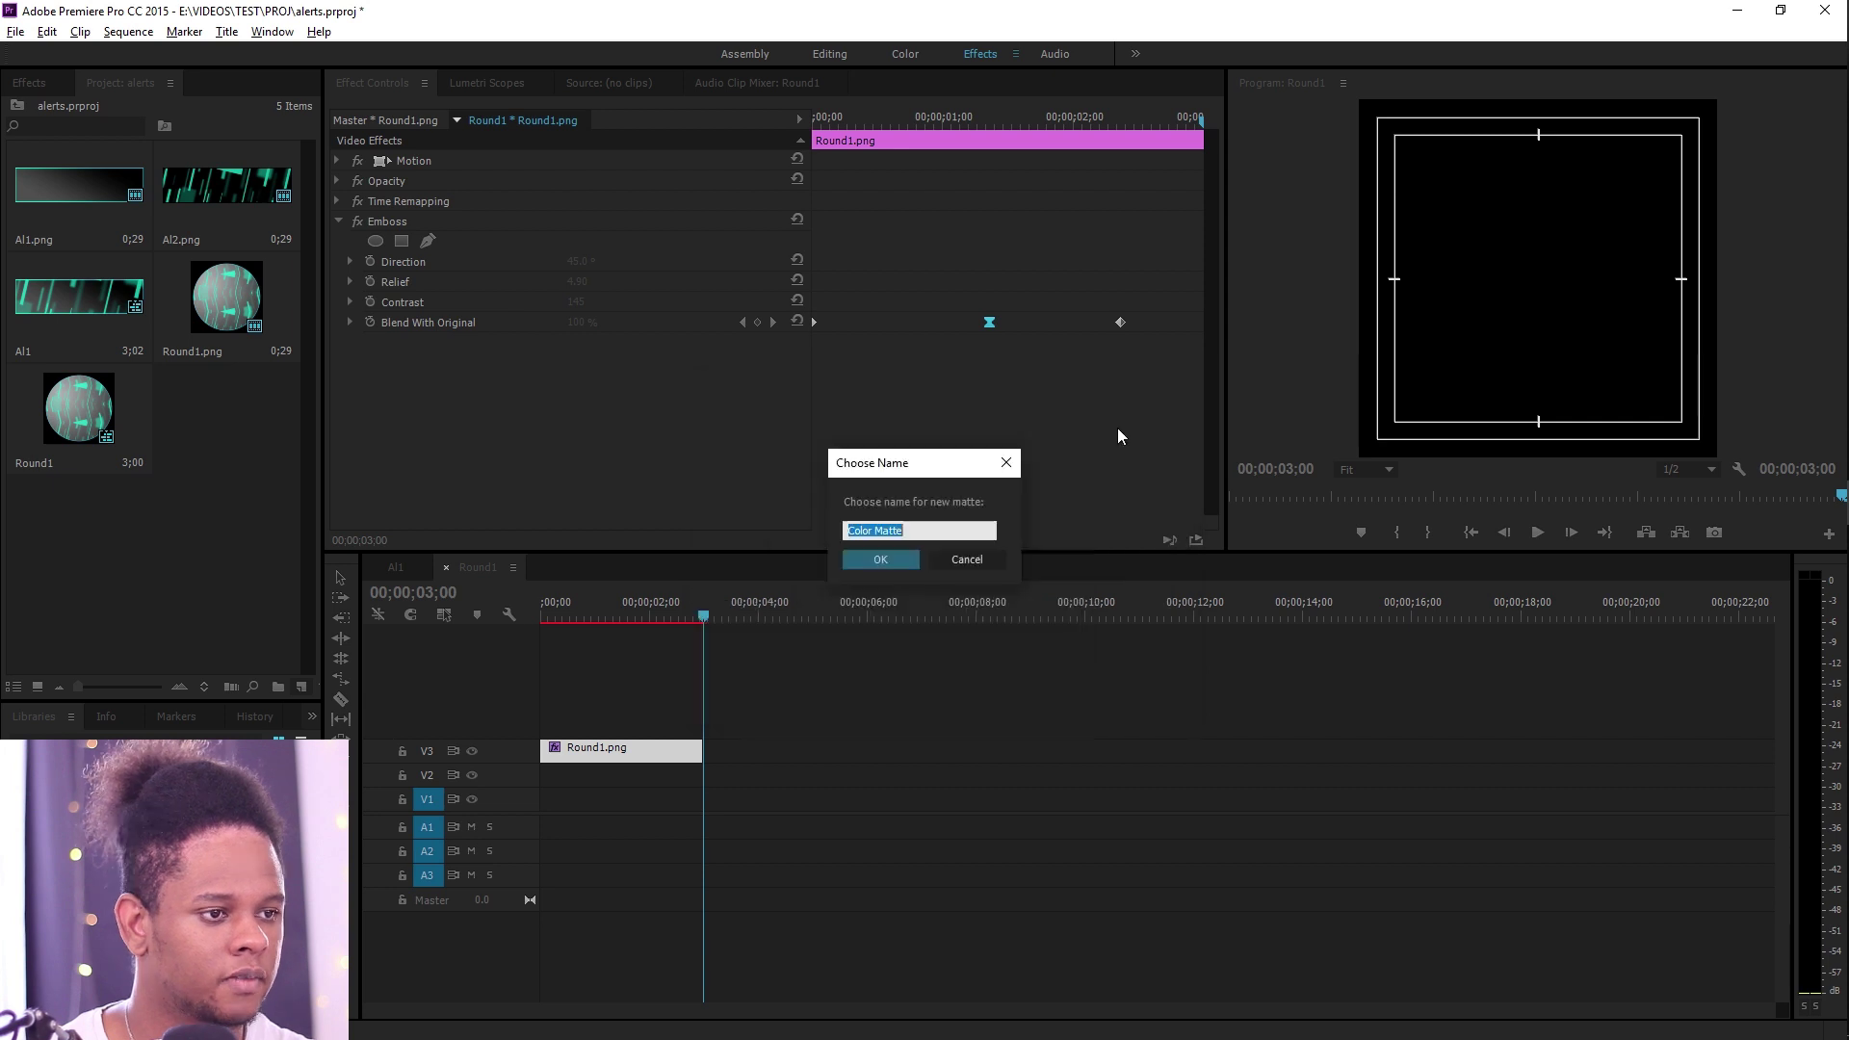
left_click(900, 561)
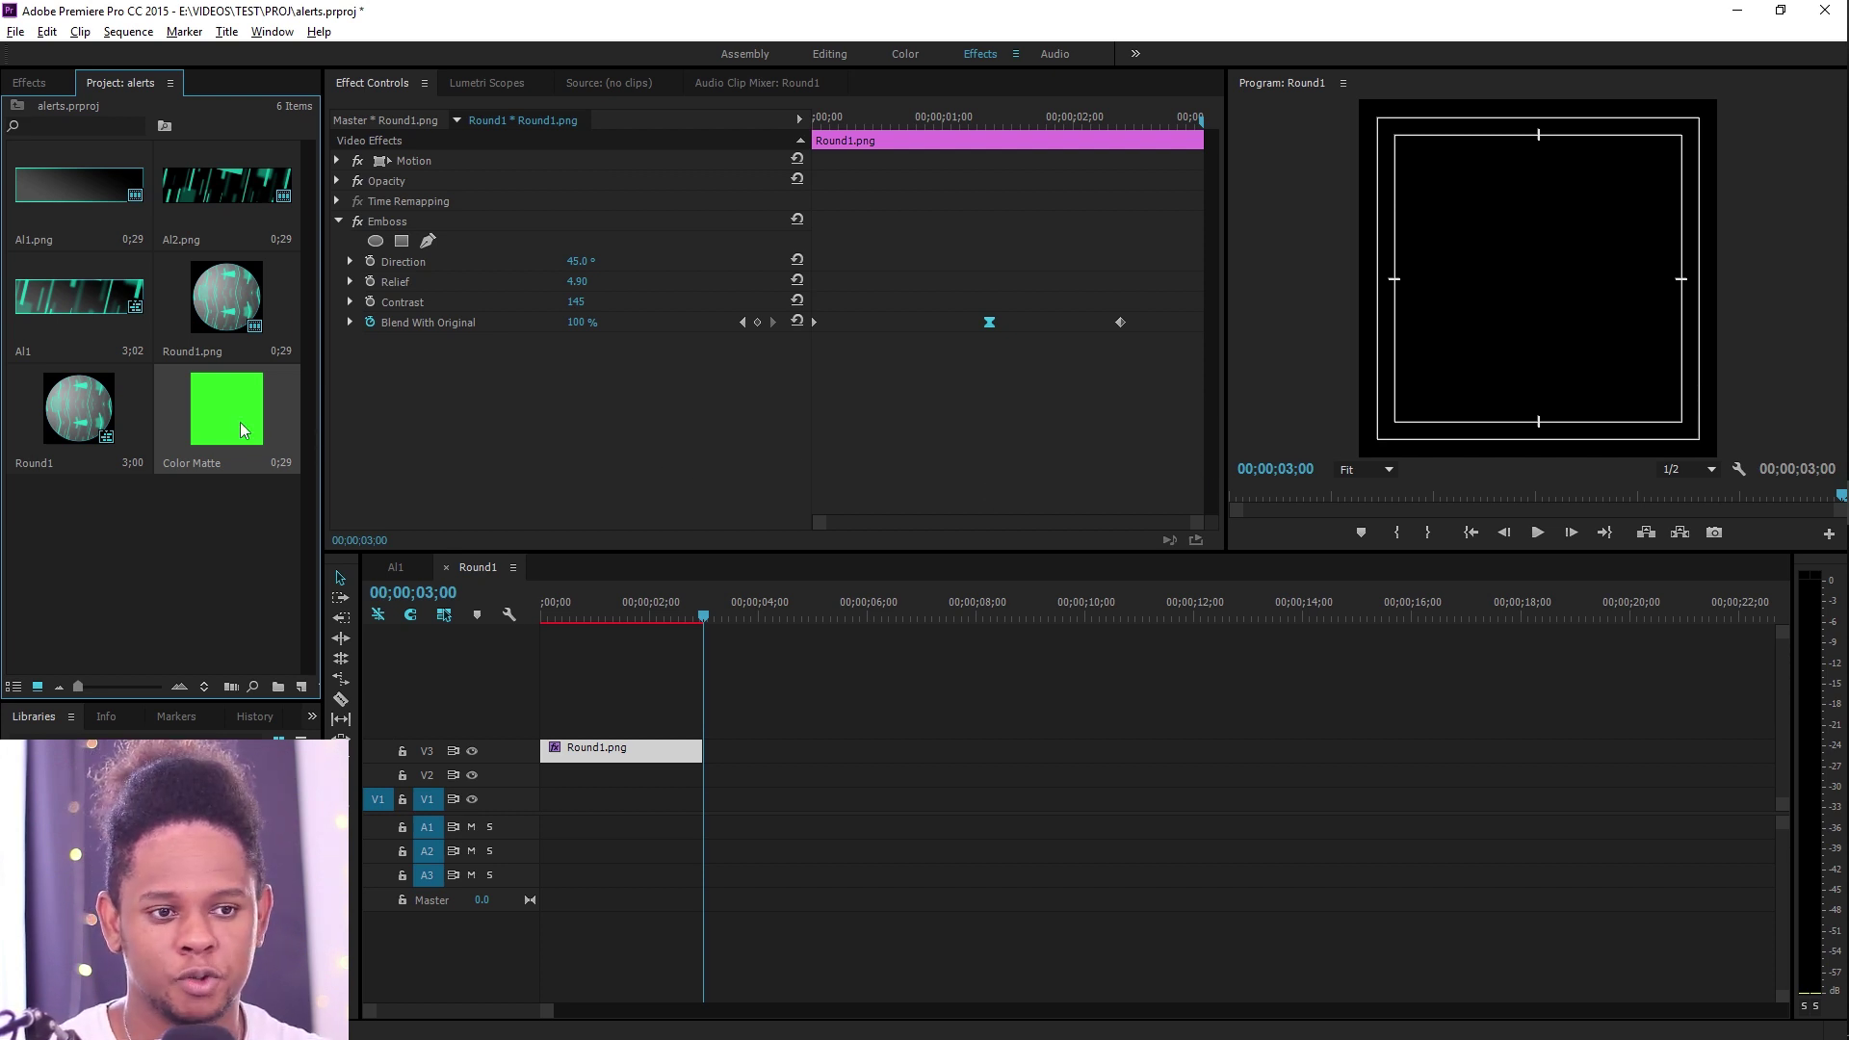
Step: Place the green Color Matte on V2 under Round1.png and set the playhead to 00;00;01;27
left_click_drag(243, 429, 551, 782)
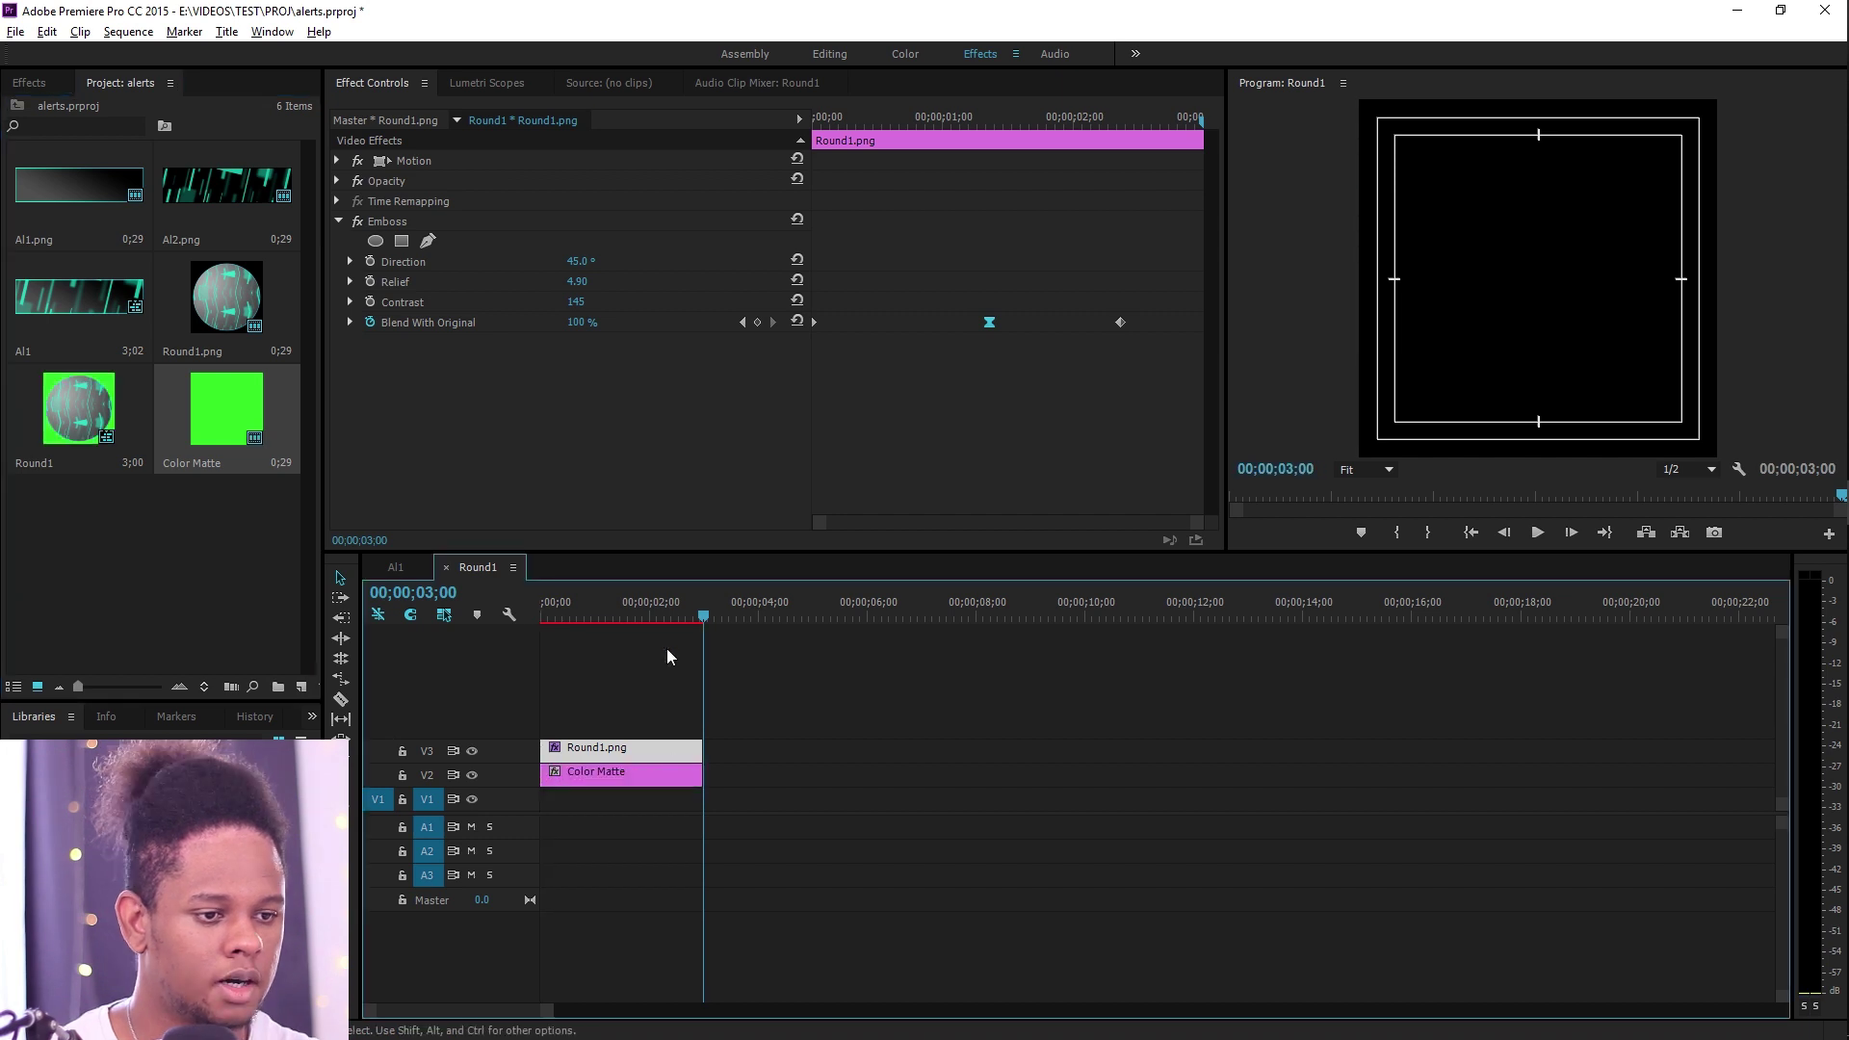
left_click_drag(654, 616, 646, 605)
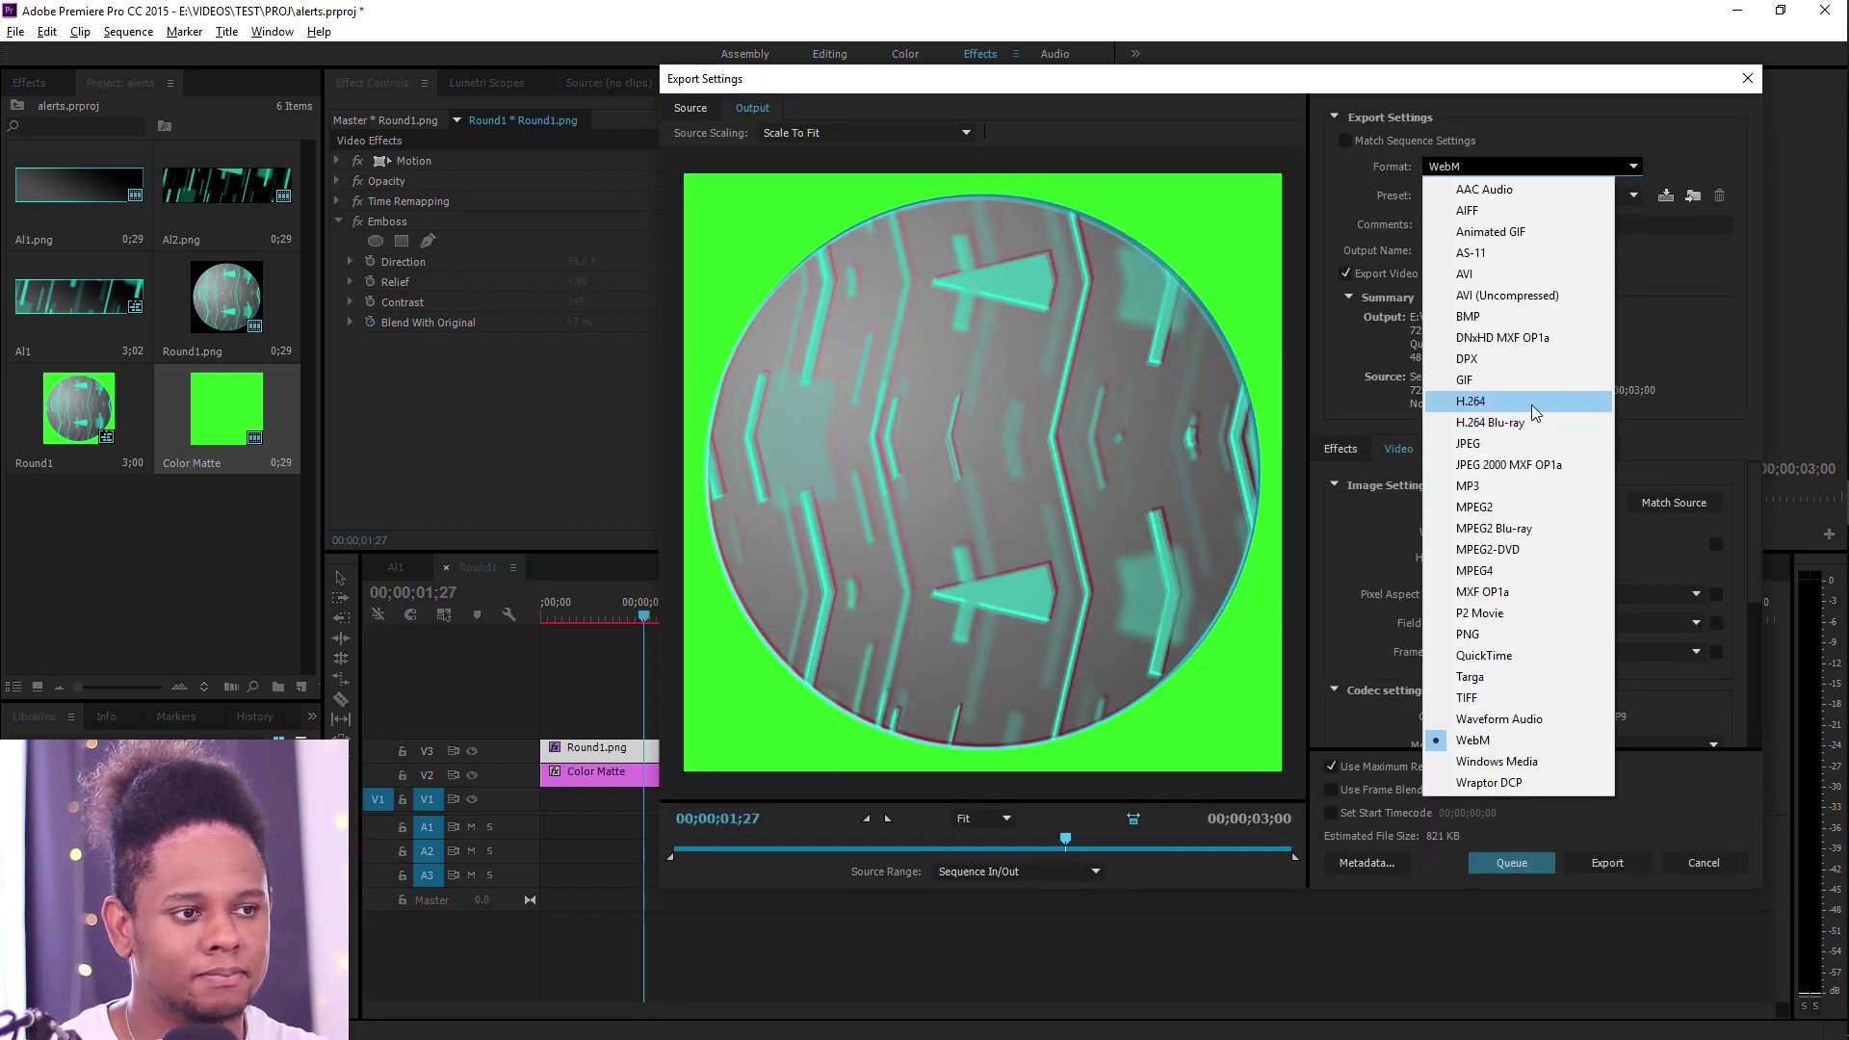
Step: Export the sequence as H.264 Round1_1.mp4 with a 5 Mbps target bitrate
left_click(1534, 403)
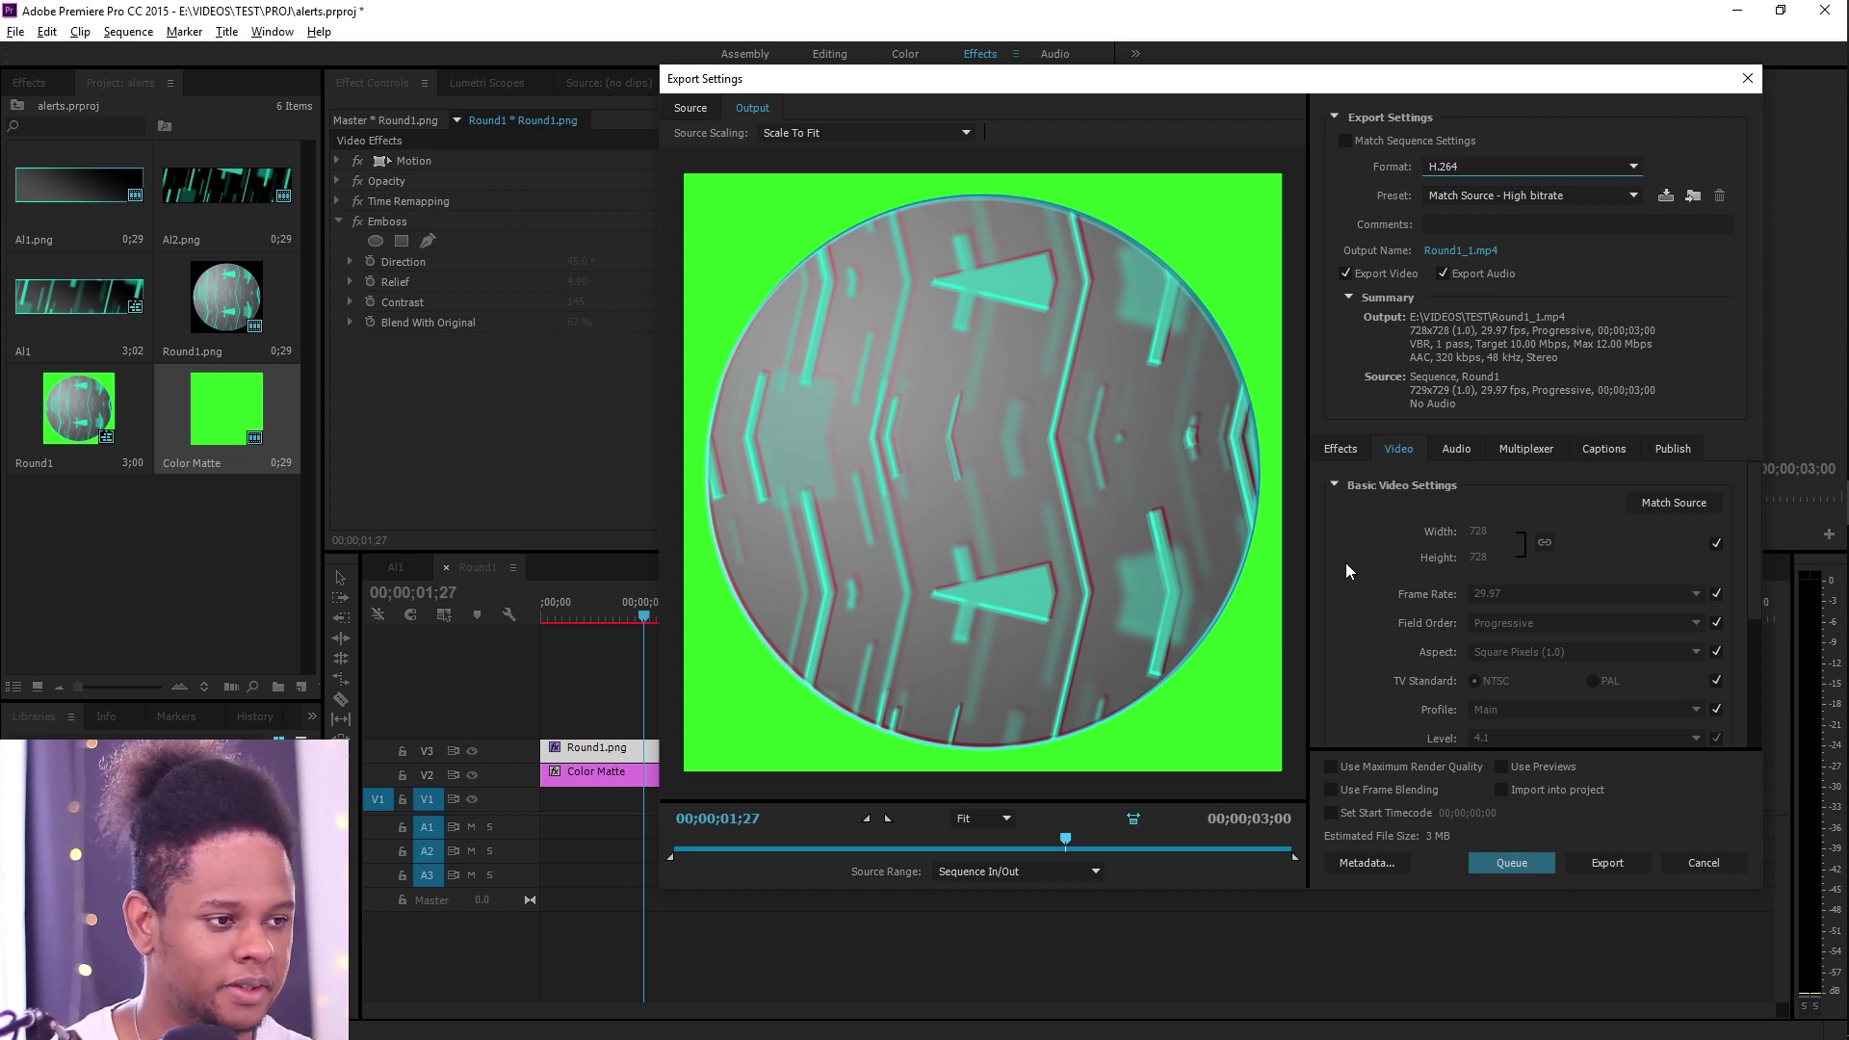
scroll(1348, 566, "down", 1)
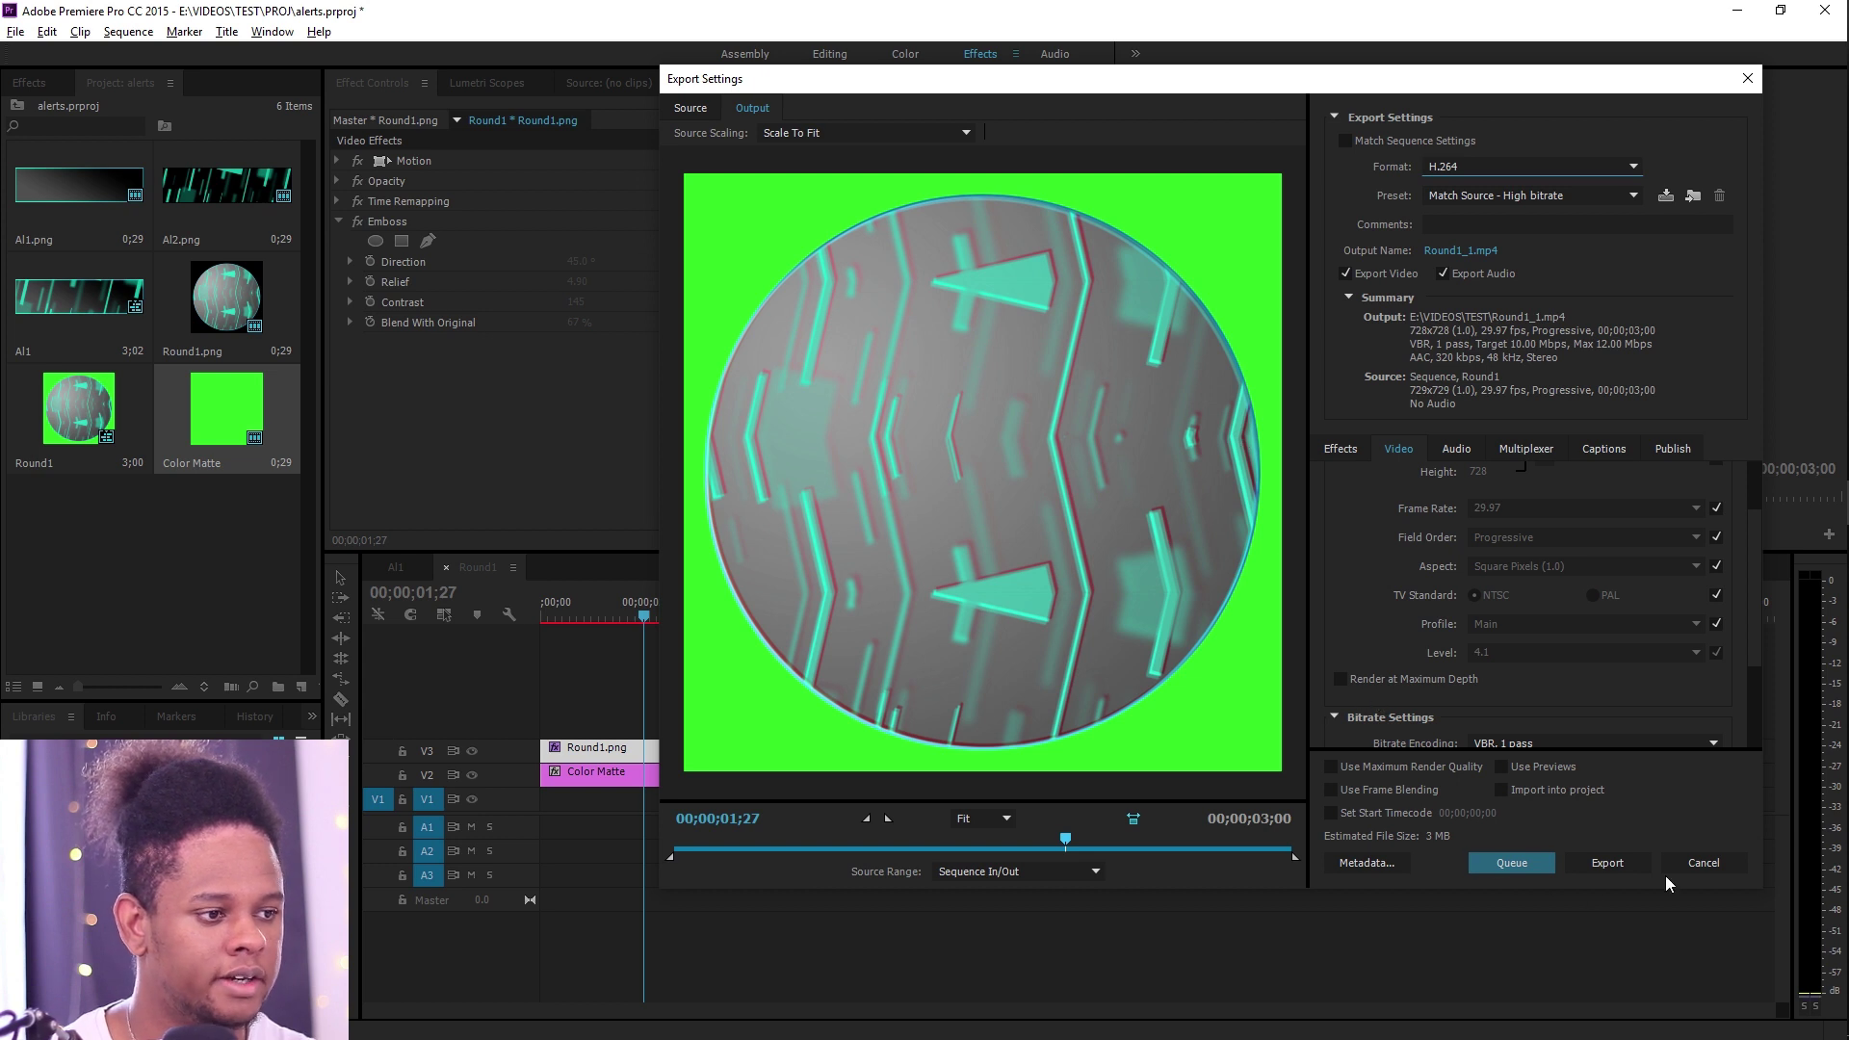
scroll(1587, 701, "down", 2)
left_click(1682, 626)
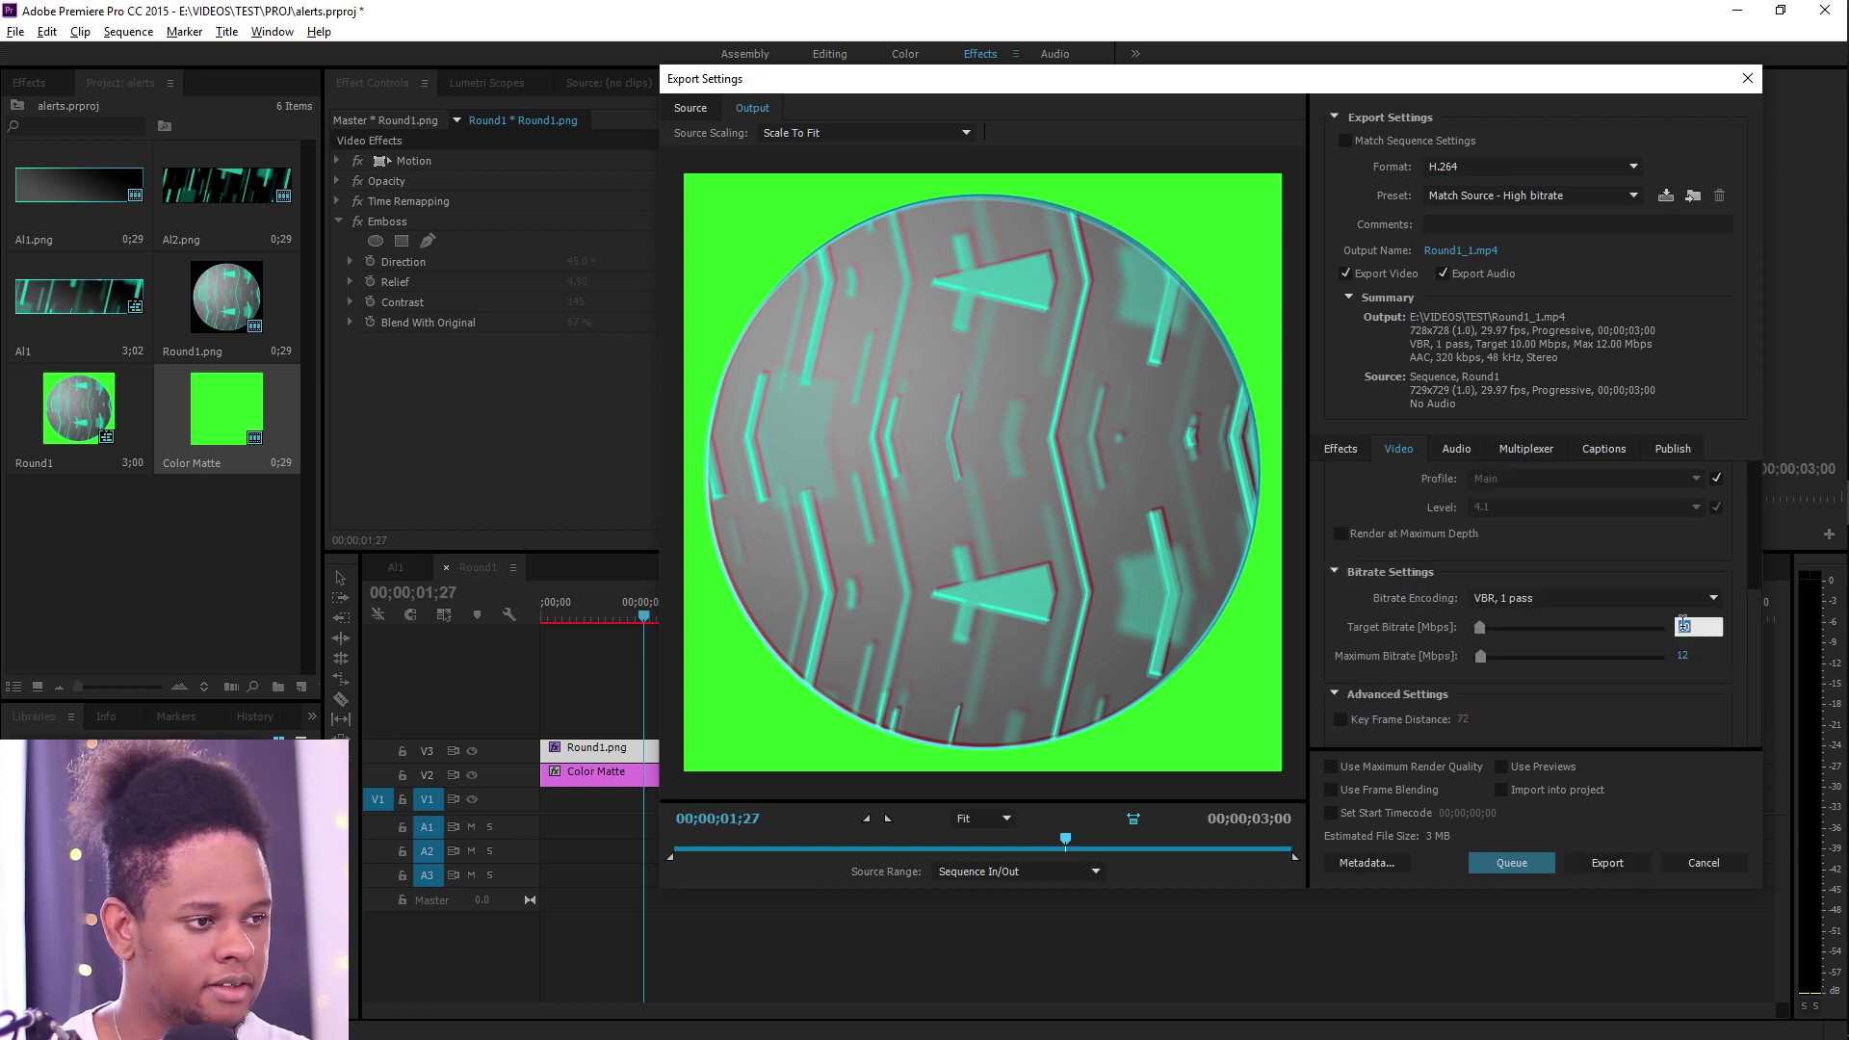
type("5")
key("Return")
left_click(1591, 870)
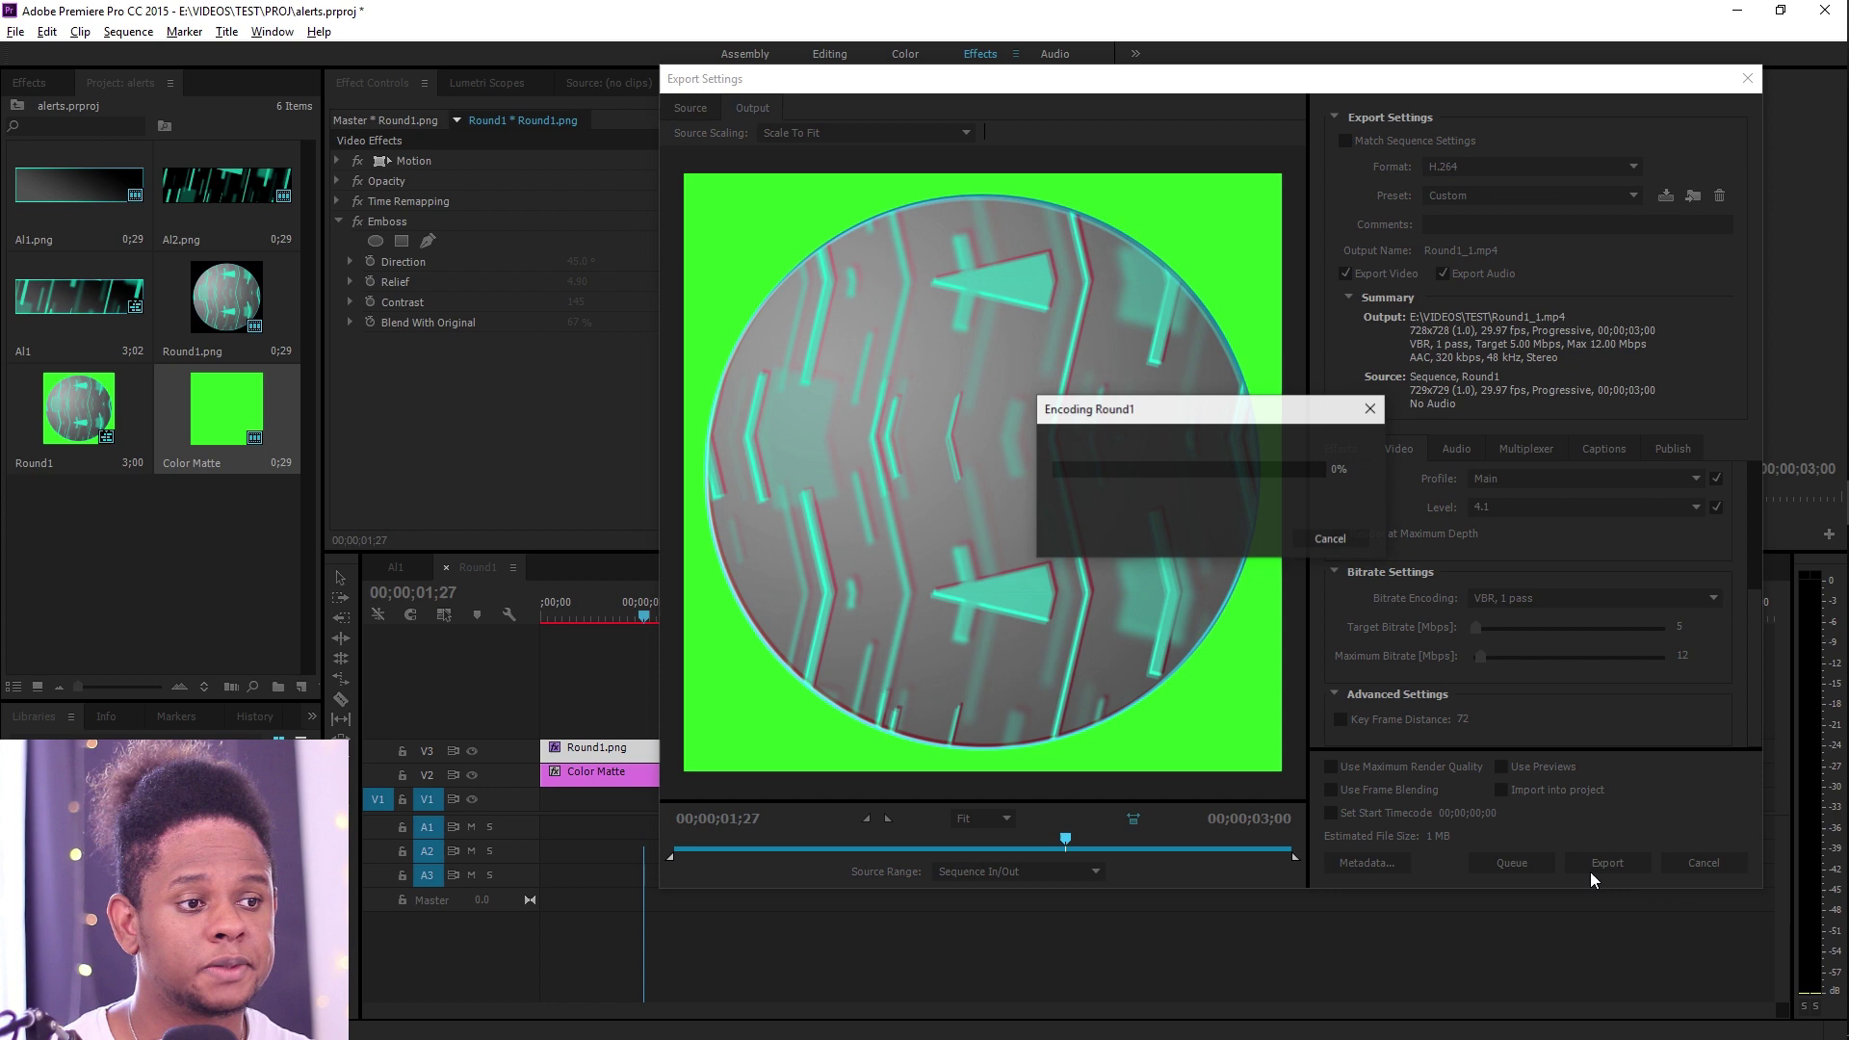
key("alt+Tab")
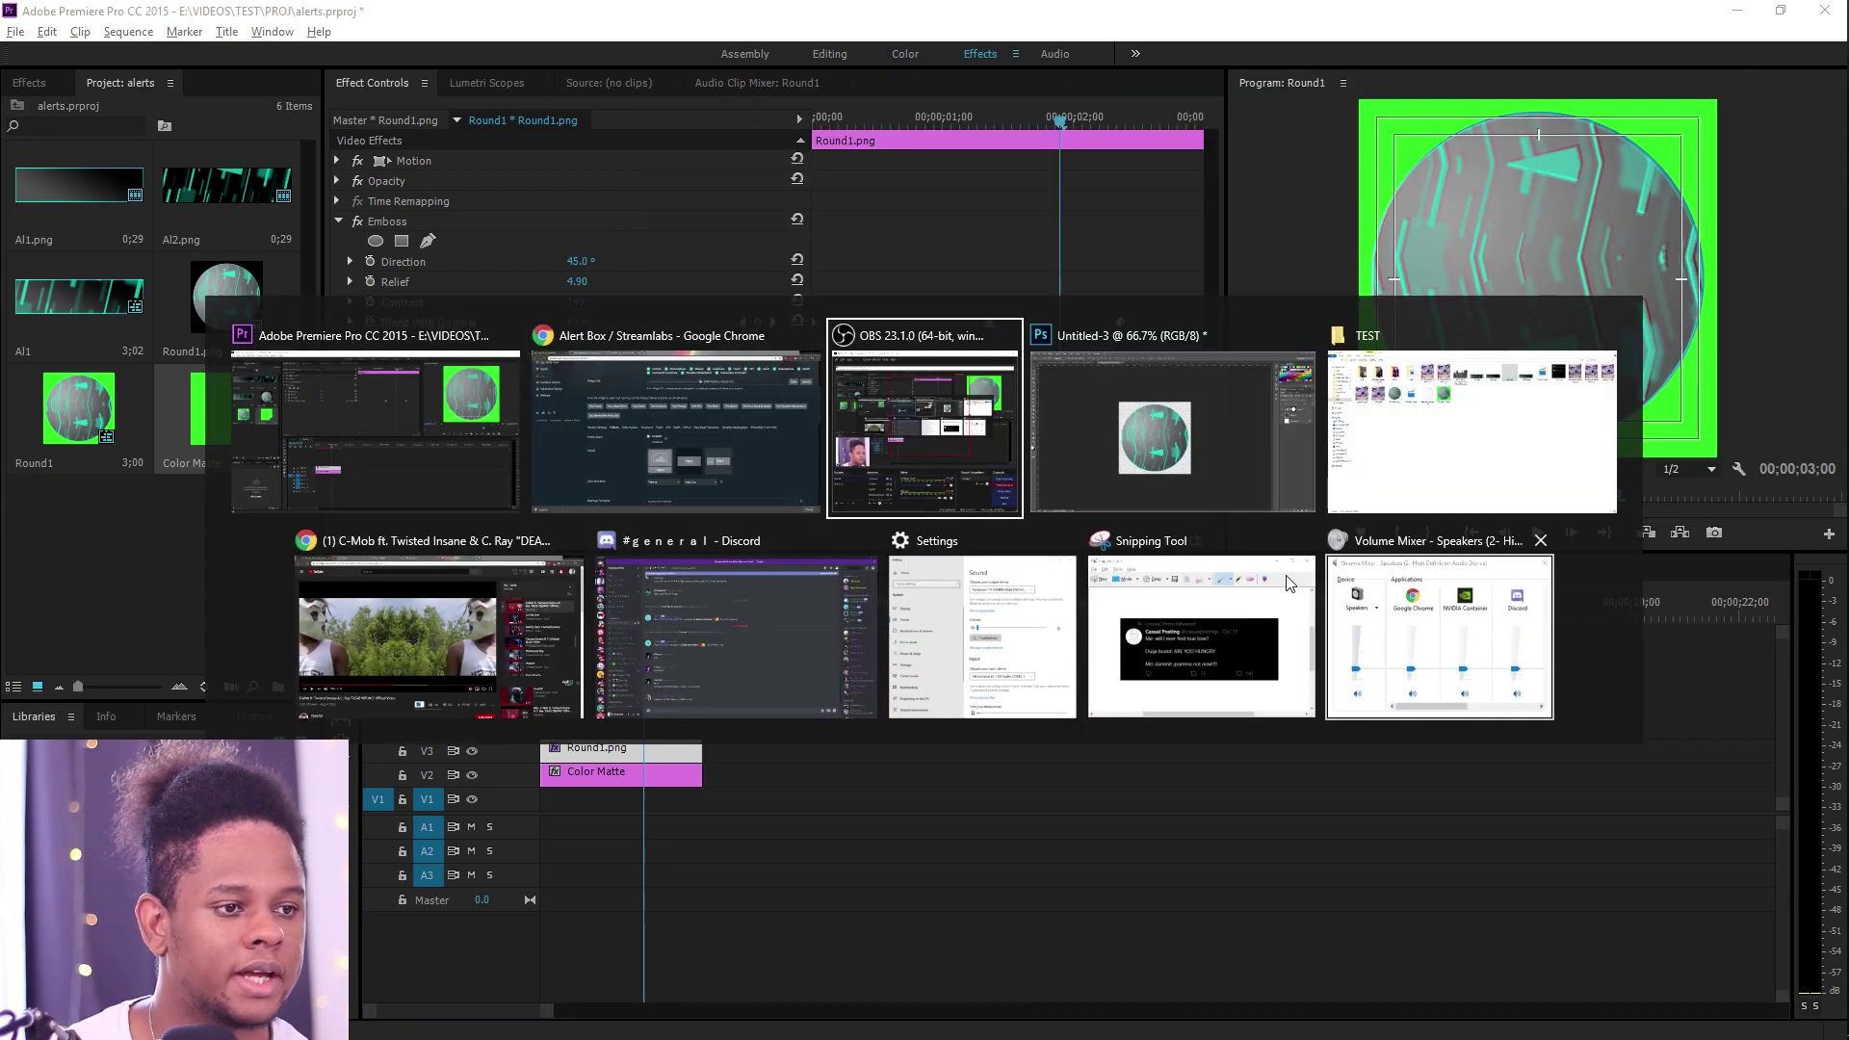
Step: Play Round1_1.mp4 from the TEST folder to check the teal circle over green, then close it
double_click(766, 279)
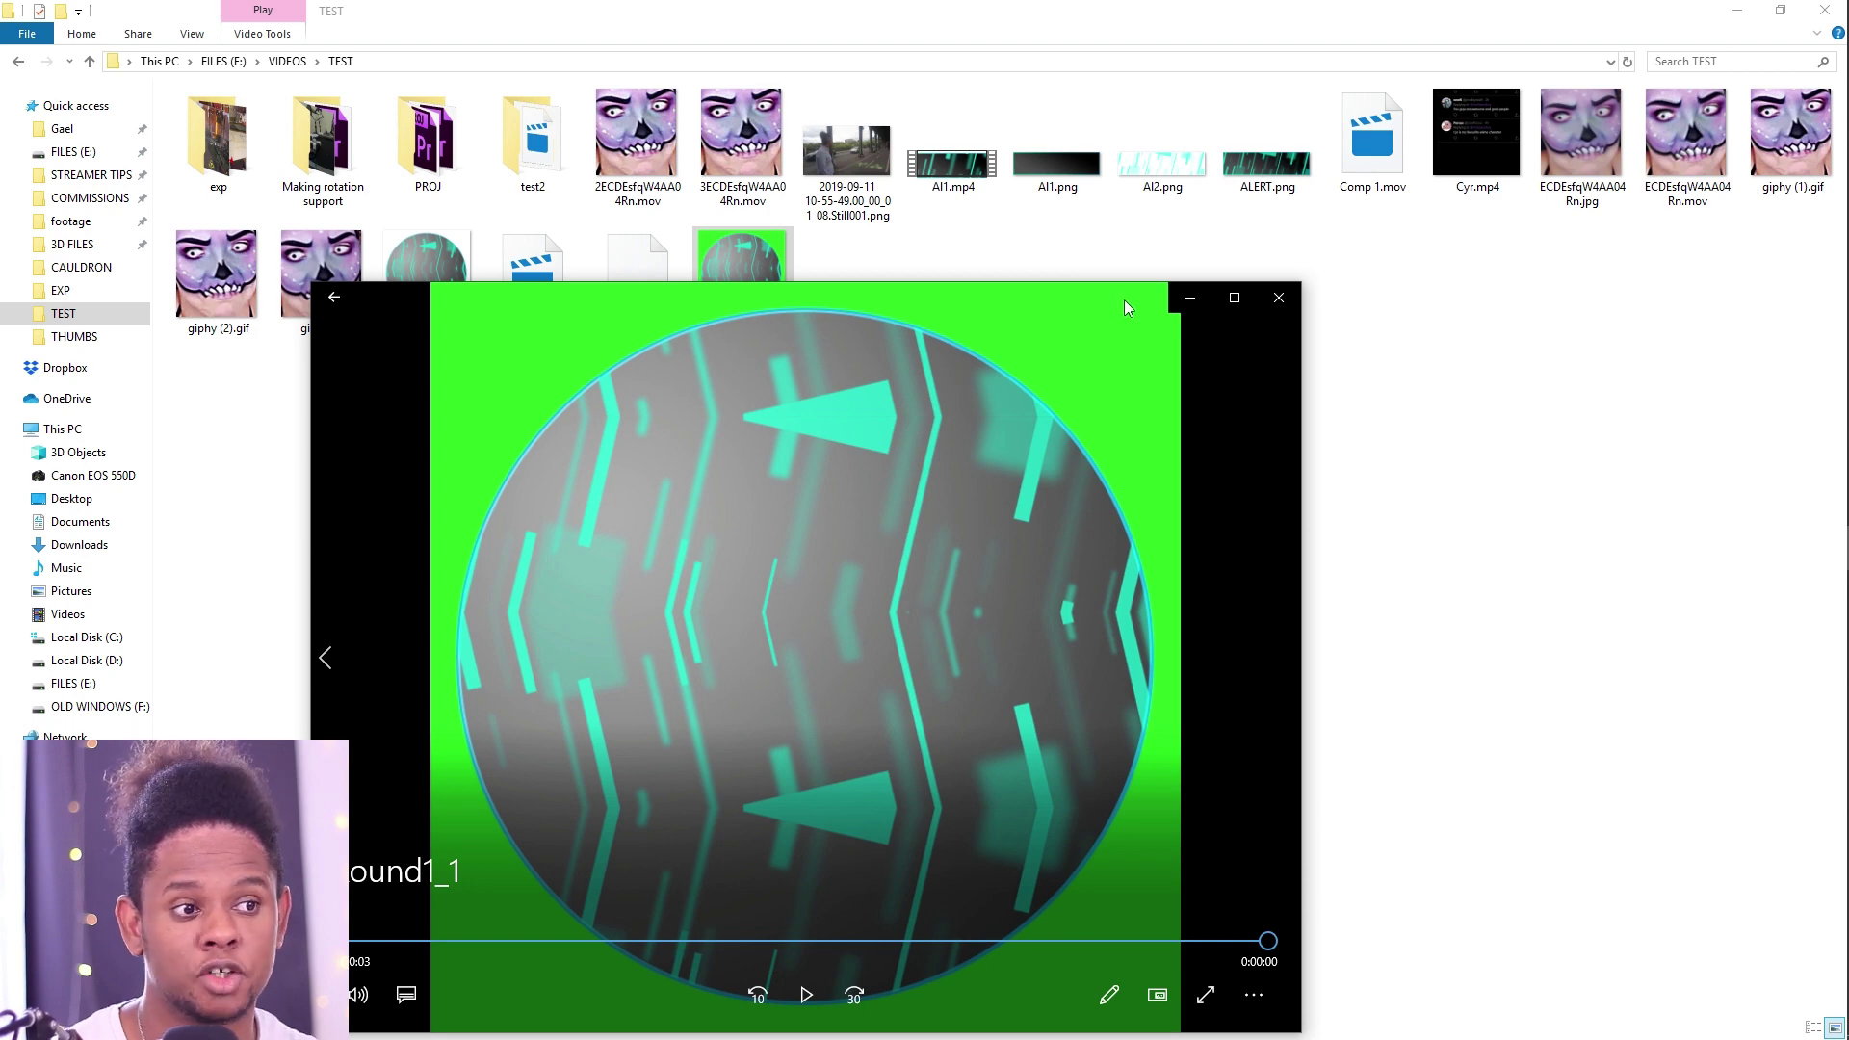
left_click(1276, 305)
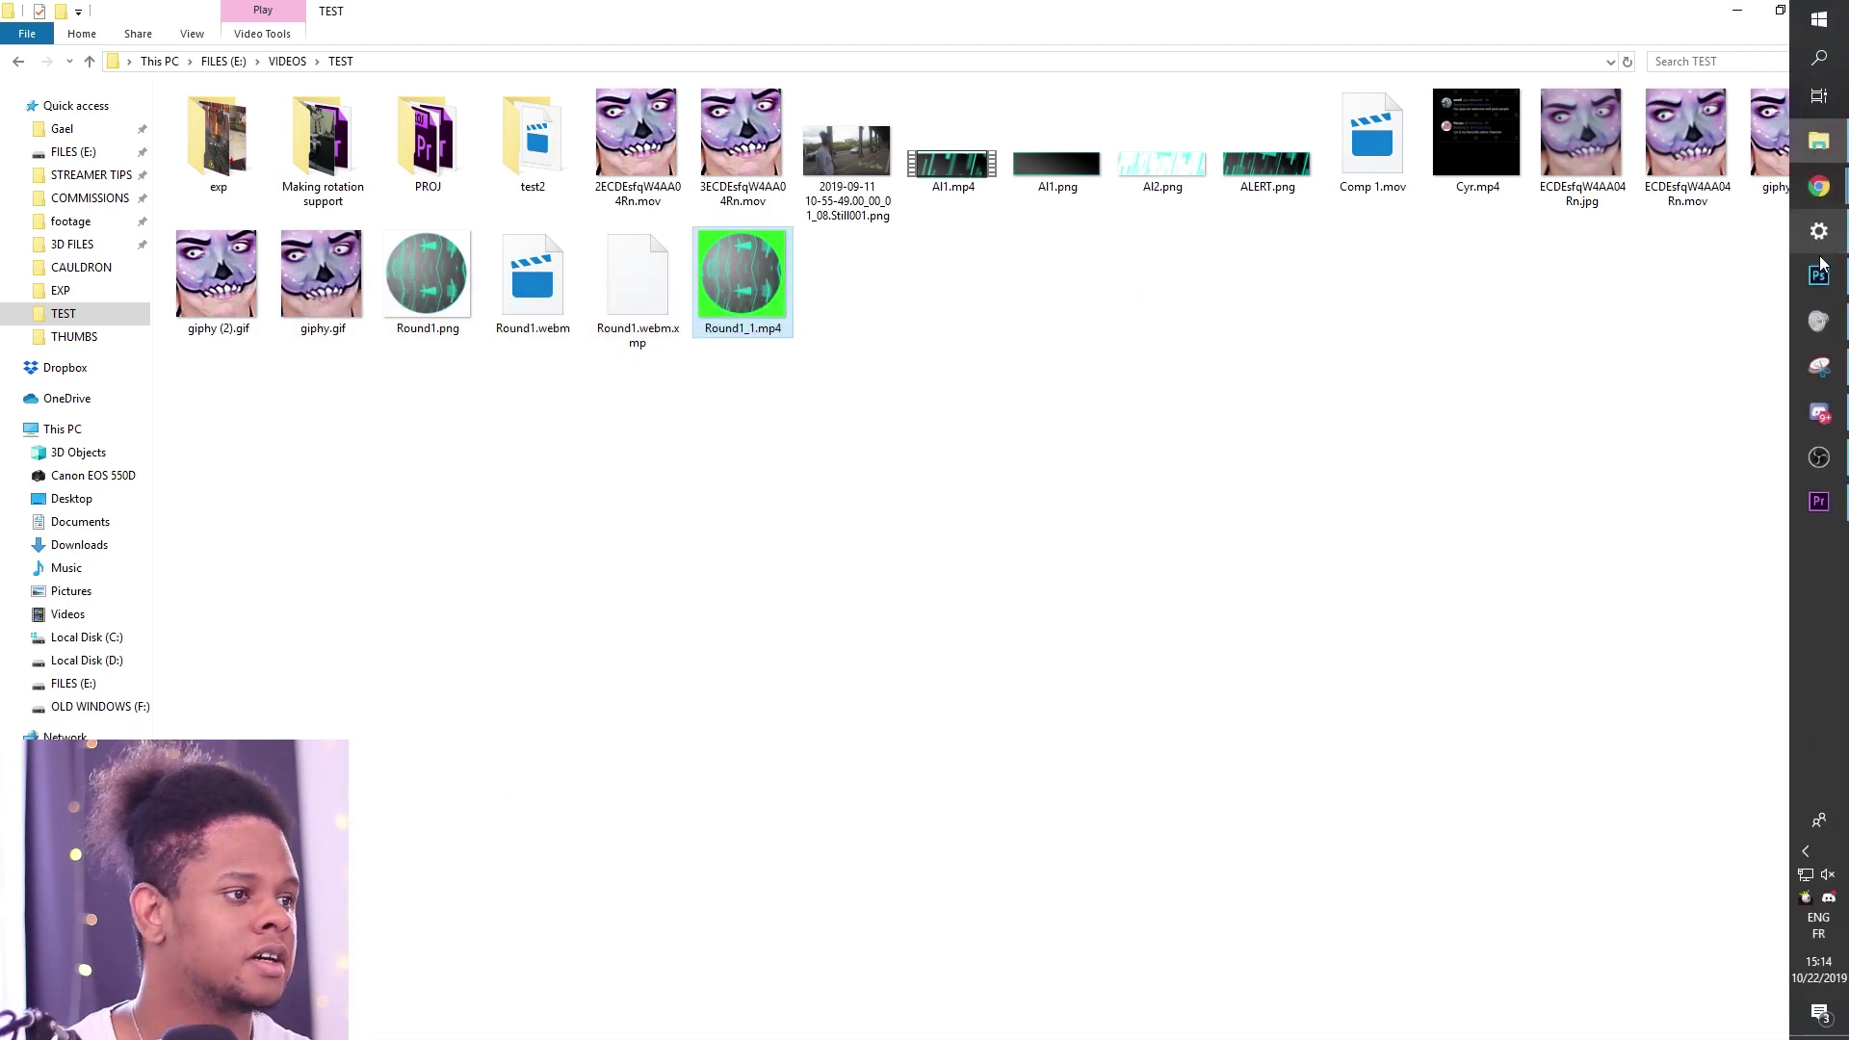
left_click(1818, 458)
Step: Remove the current Streamlabs alert image, start a gallery upload, then cancel it without choosing a file
mouse_move(1817, 199)
left_click(1694, 82)
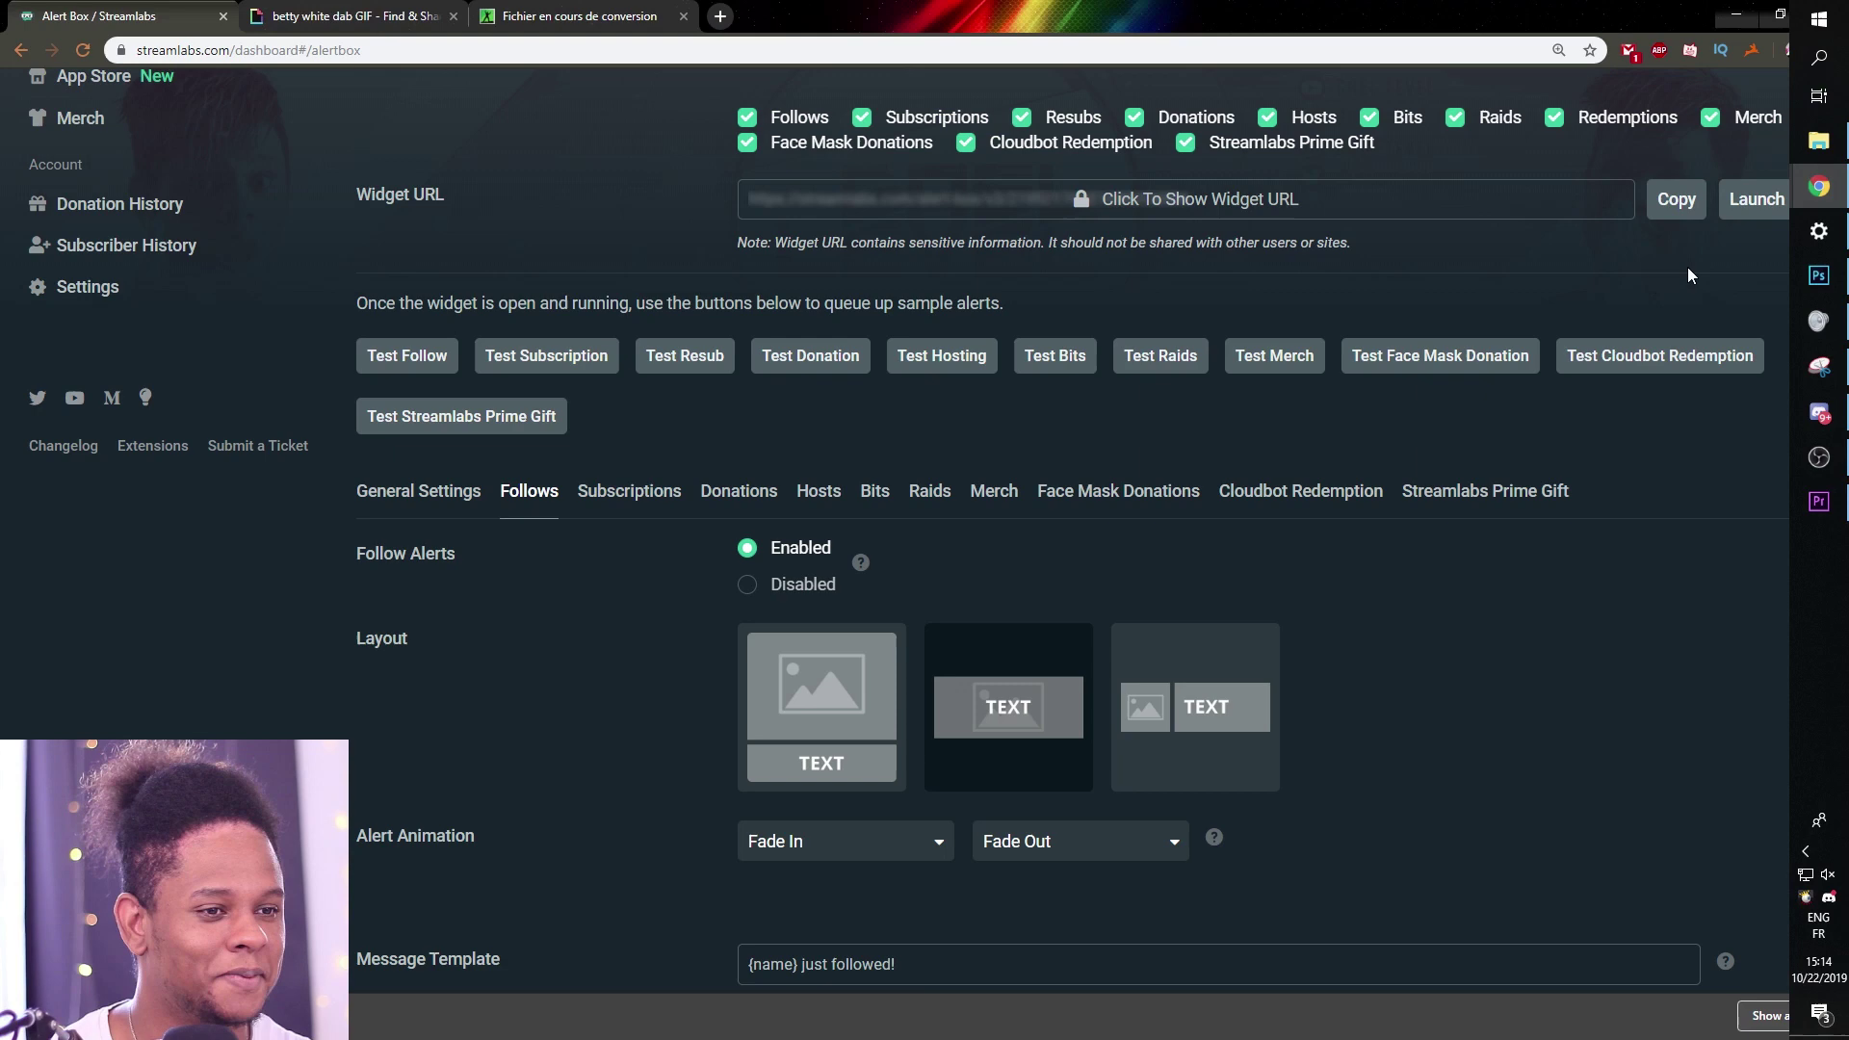
scroll(597, 636, "down", 10)
scroll(624, 645, "up", 4)
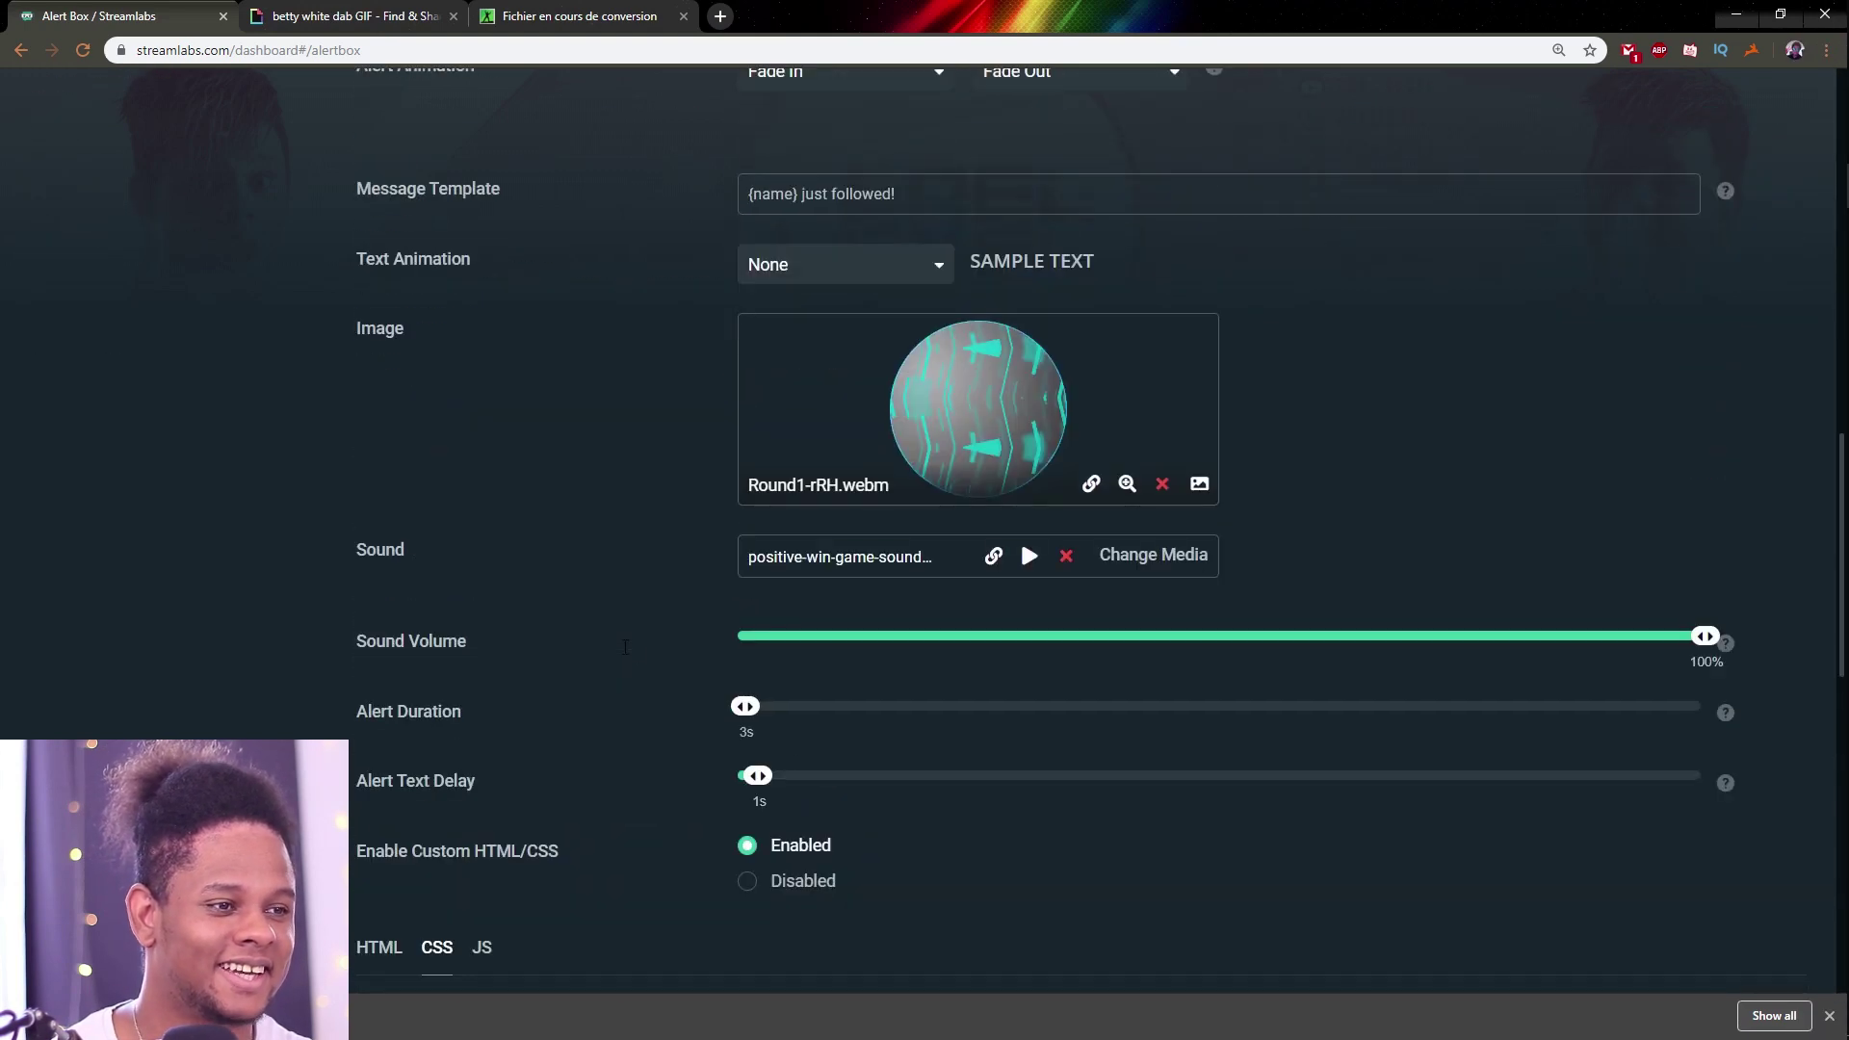
left_click(1163, 484)
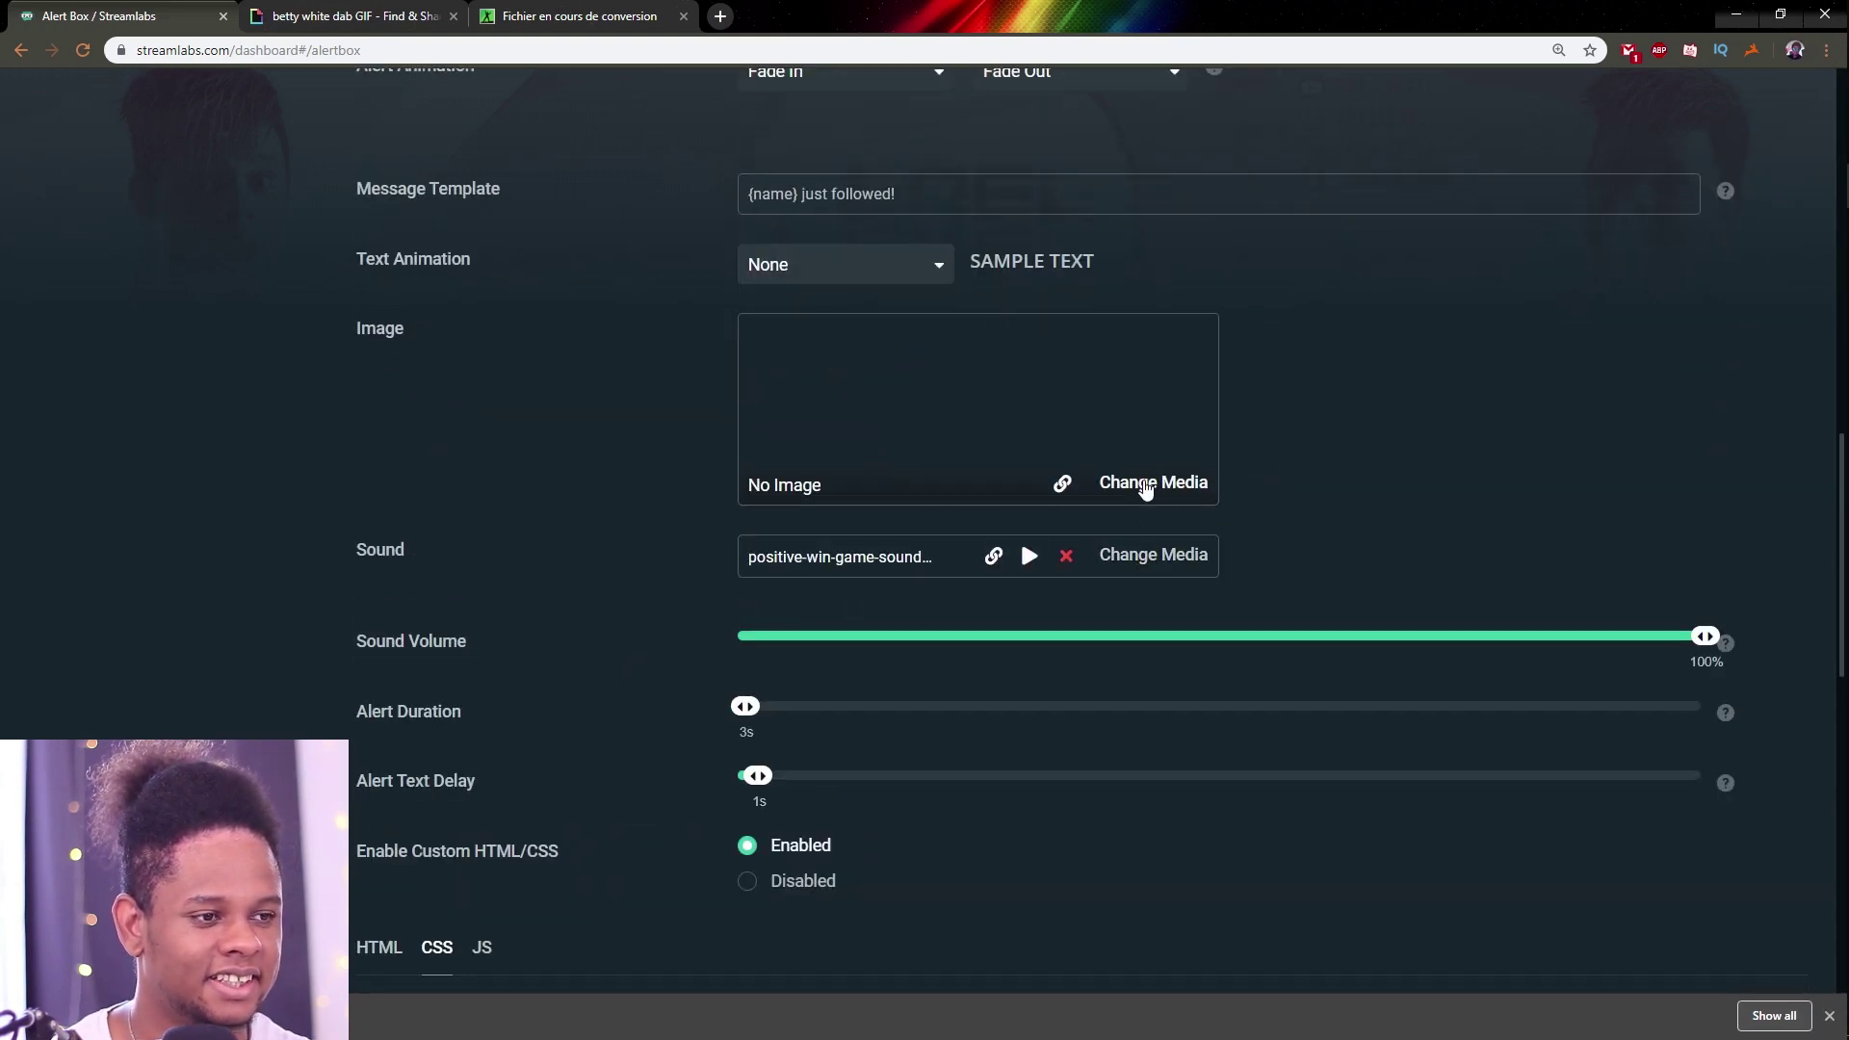
left_click(1144, 483)
left_click(436, 318)
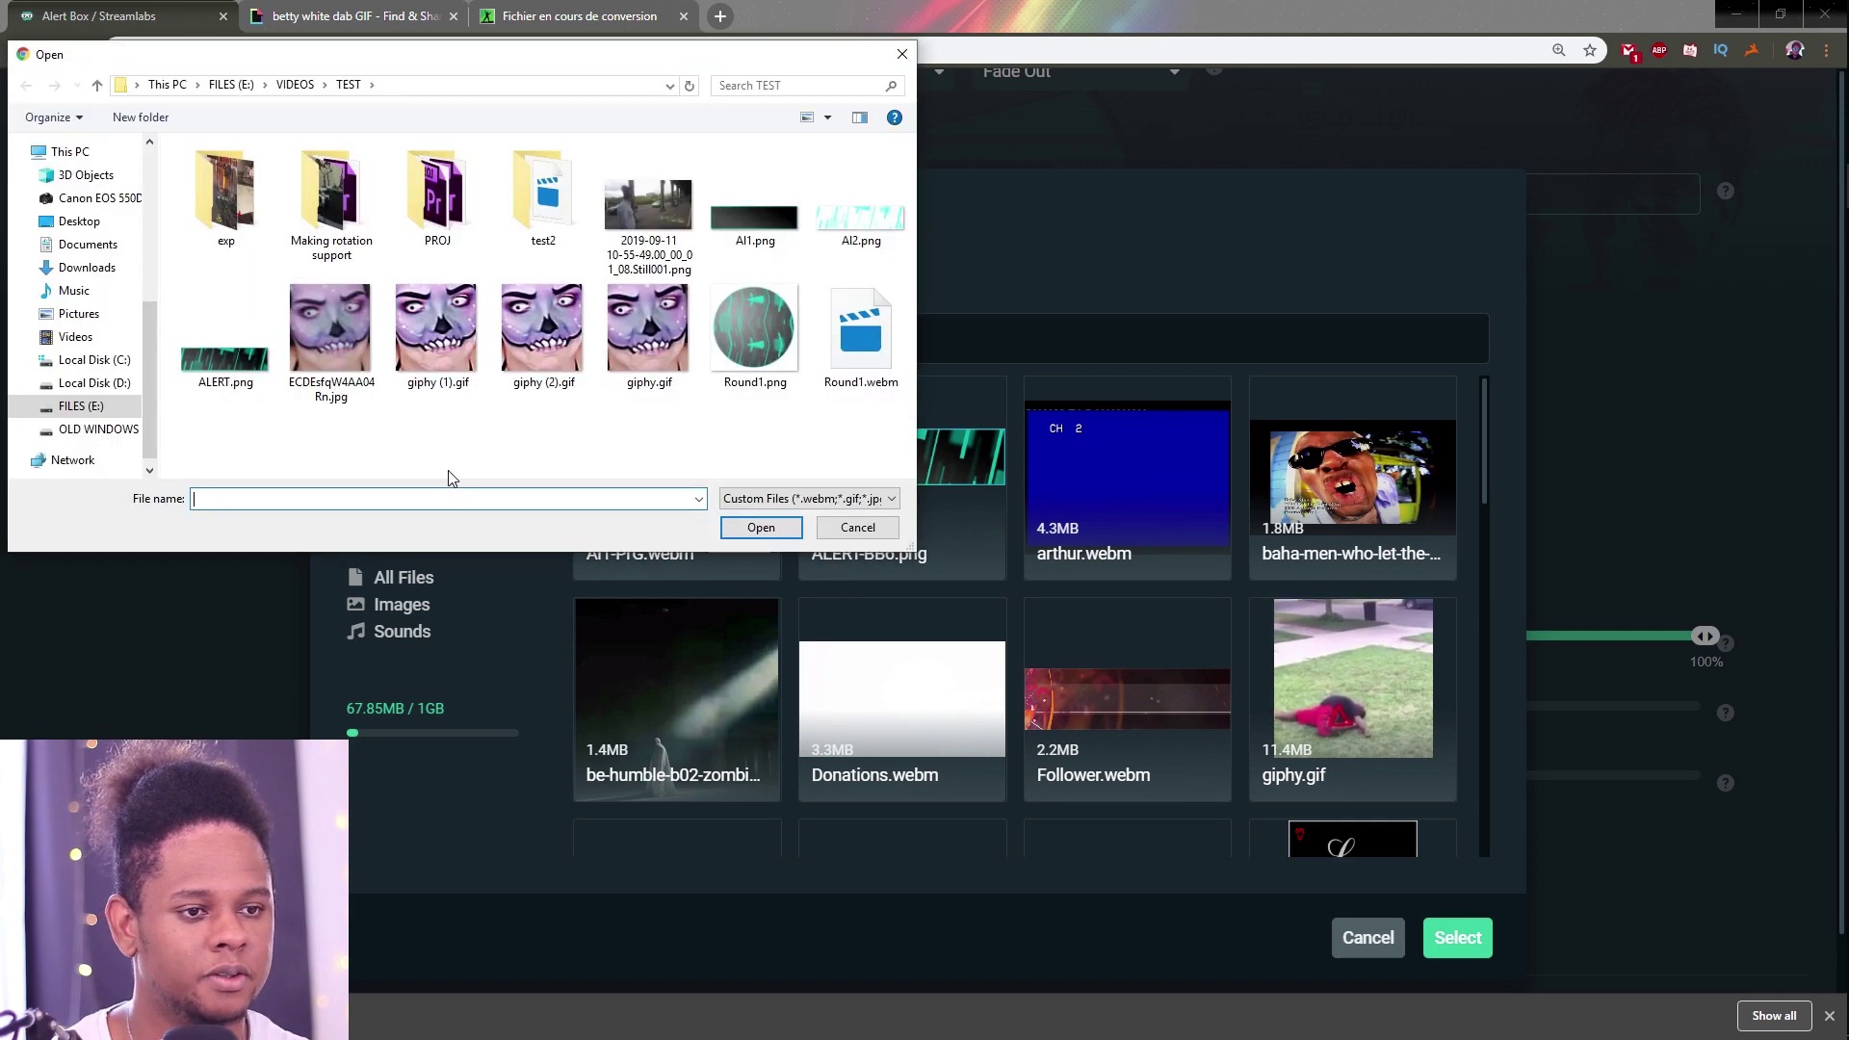
left_click(857, 527)
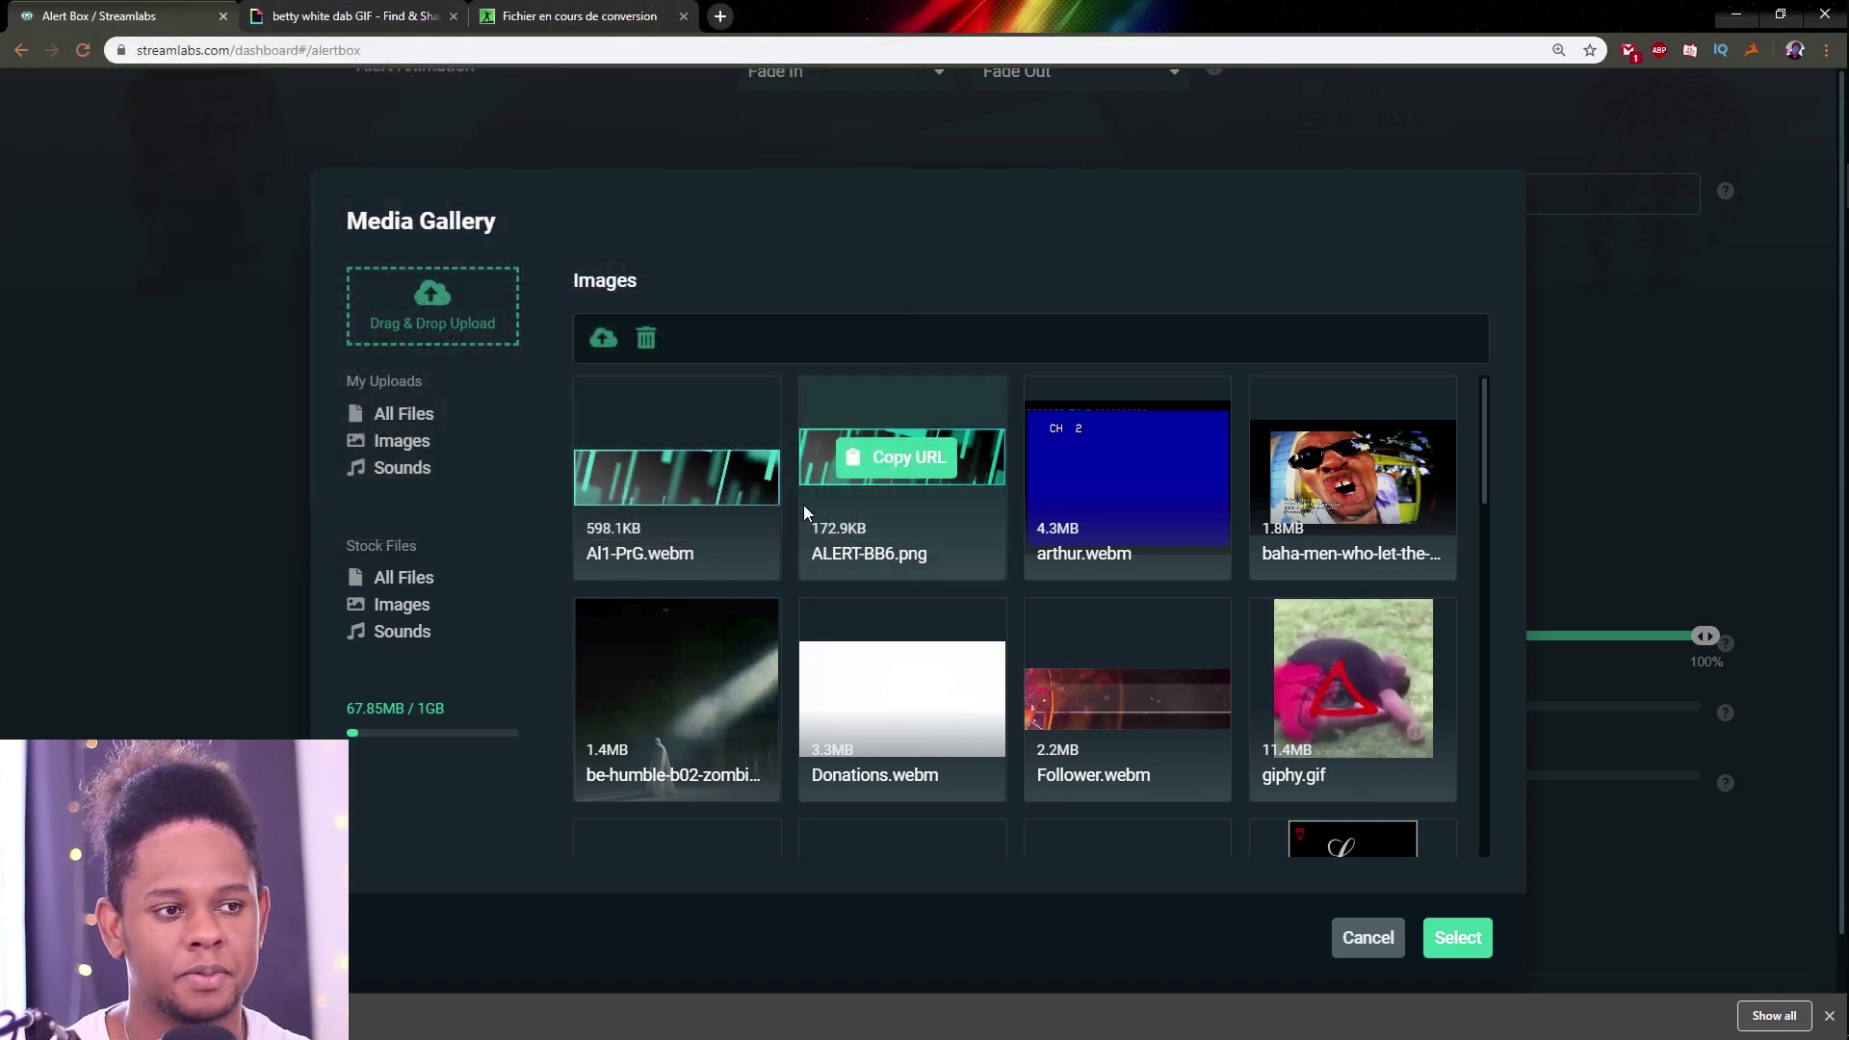
left_click(613, 15)
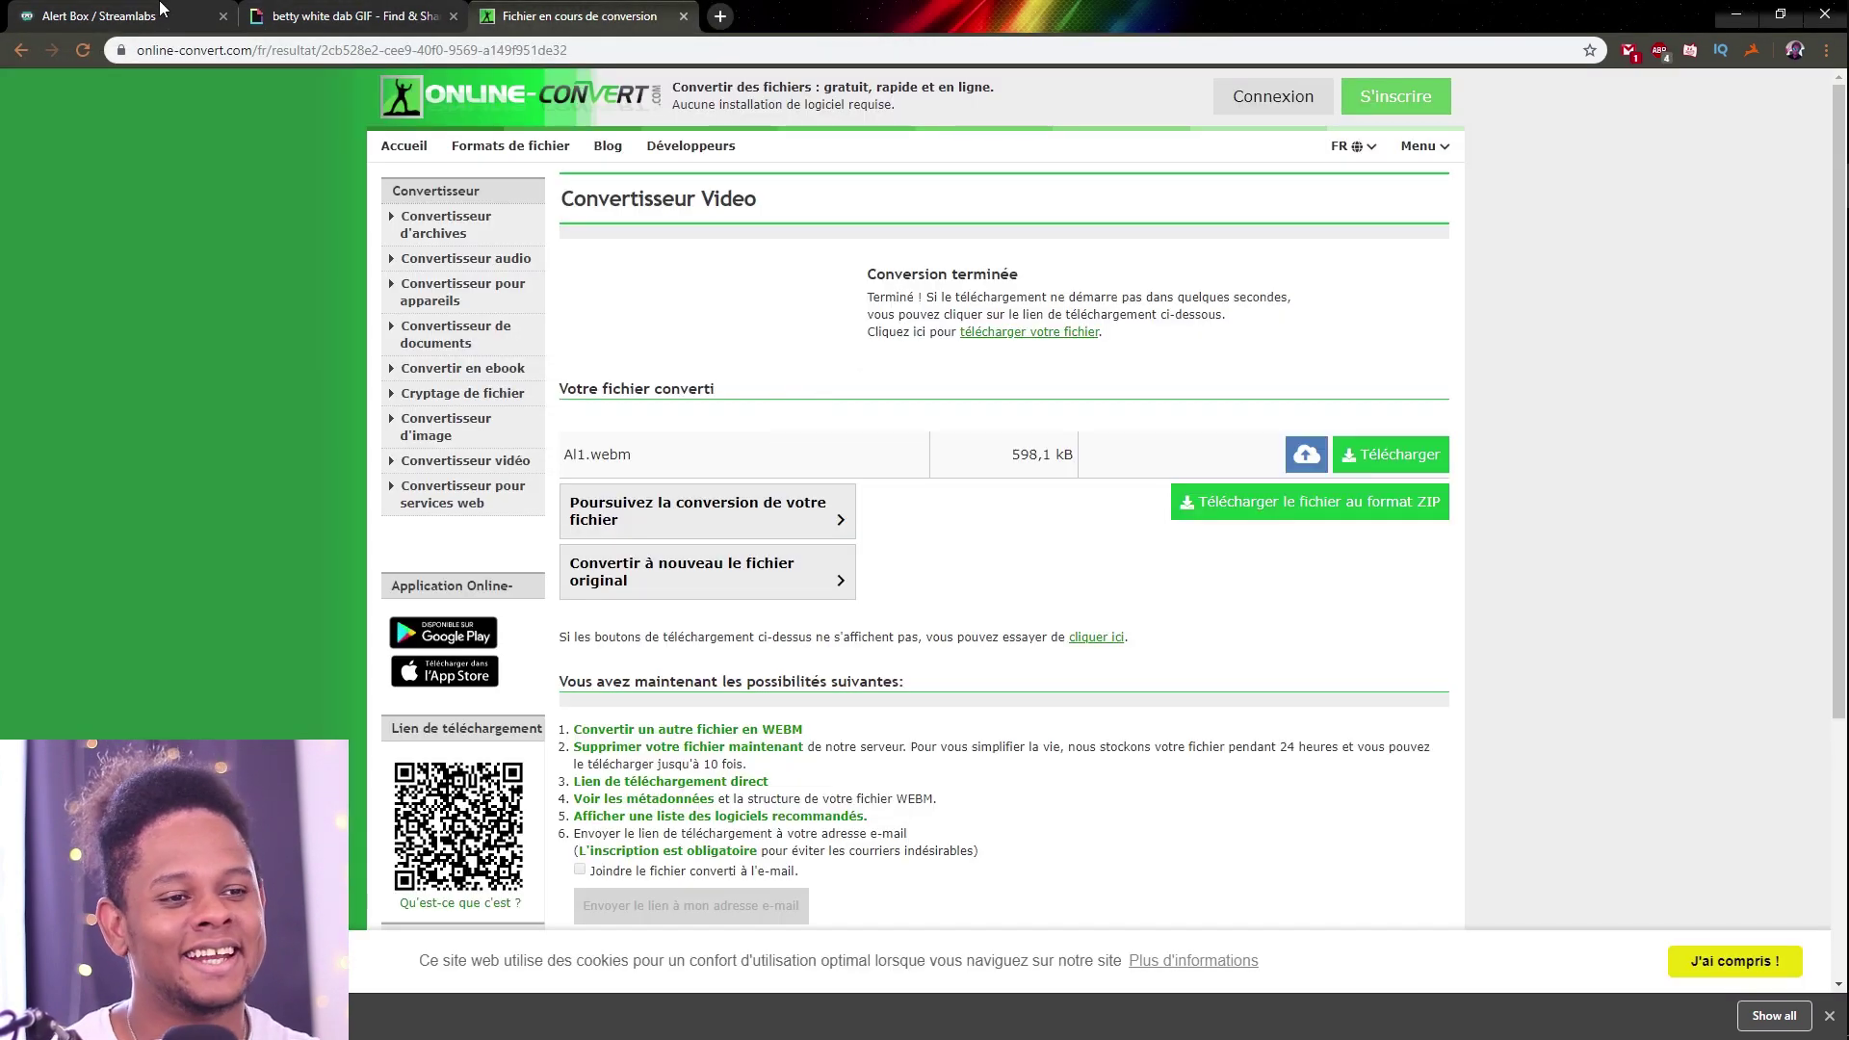
Step: Upload Round1_1.mp4 to the WebM converter and convert it to a 725.9 kB Round1_1.webm
left_click(83, 50)
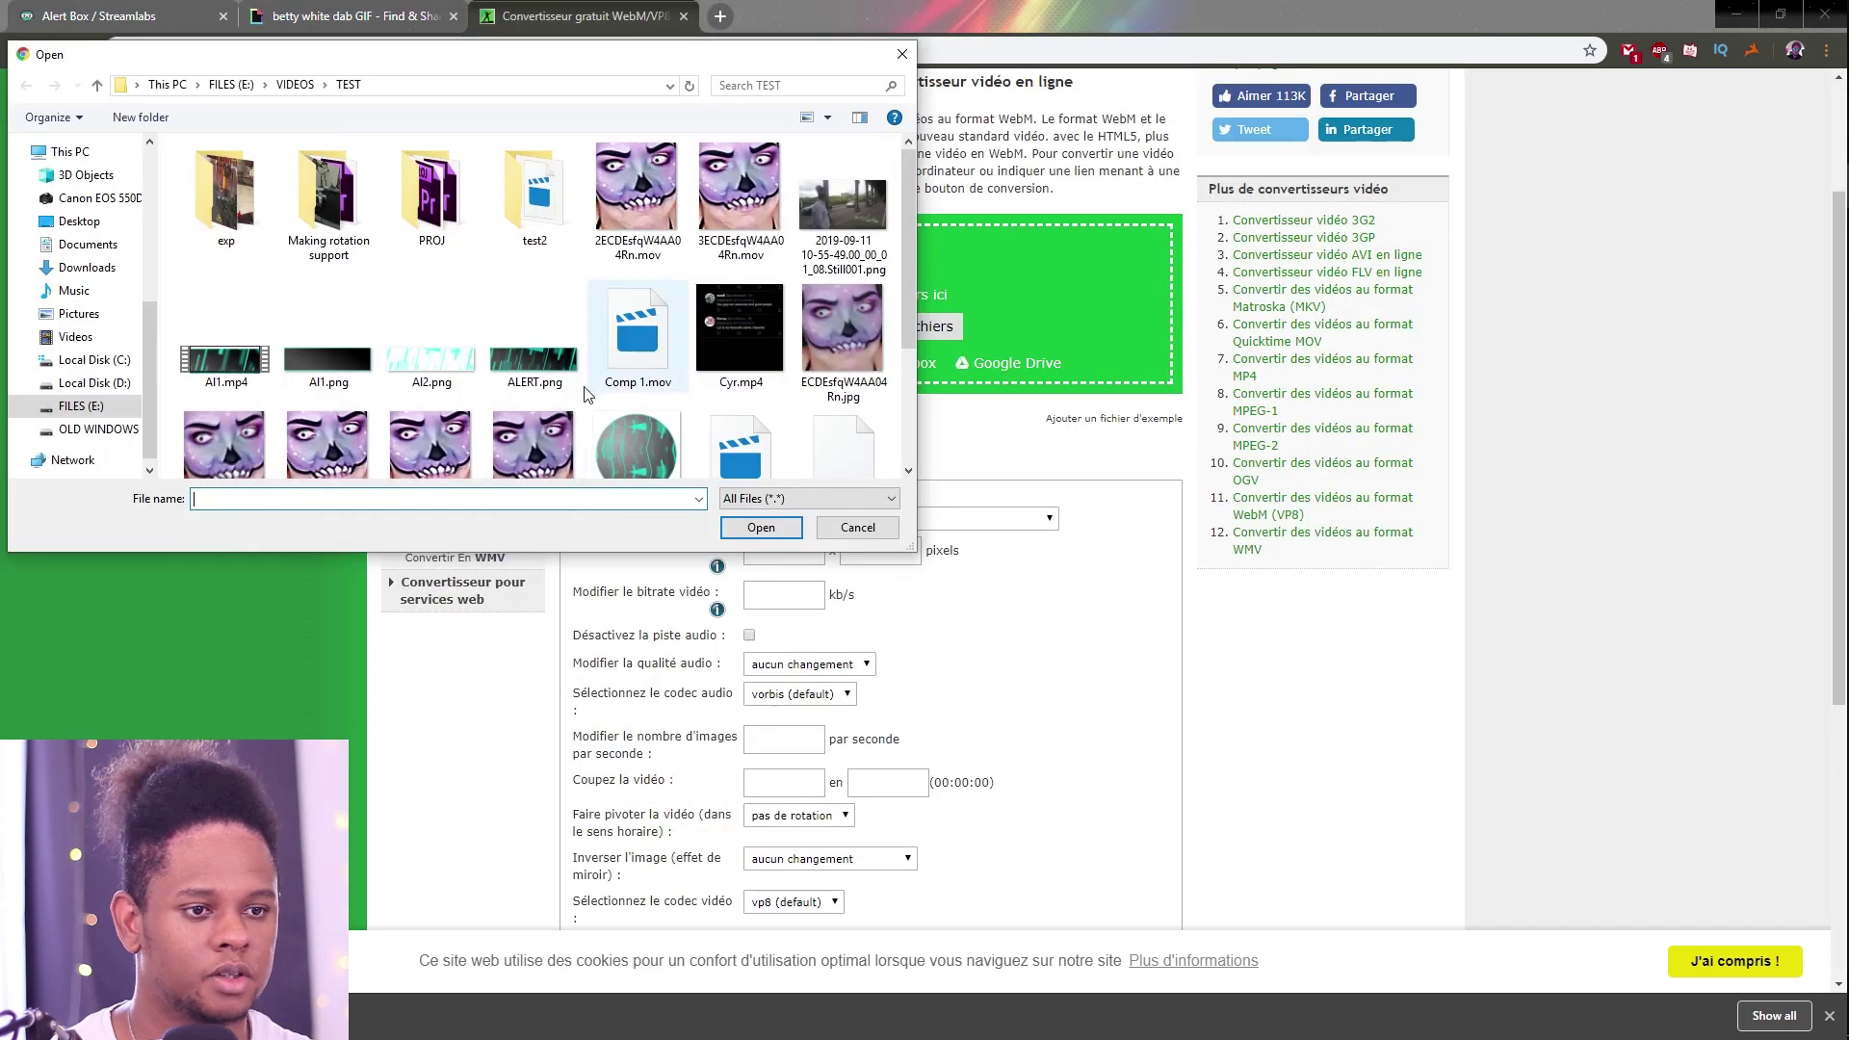
scroll(583, 401, "down", 2)
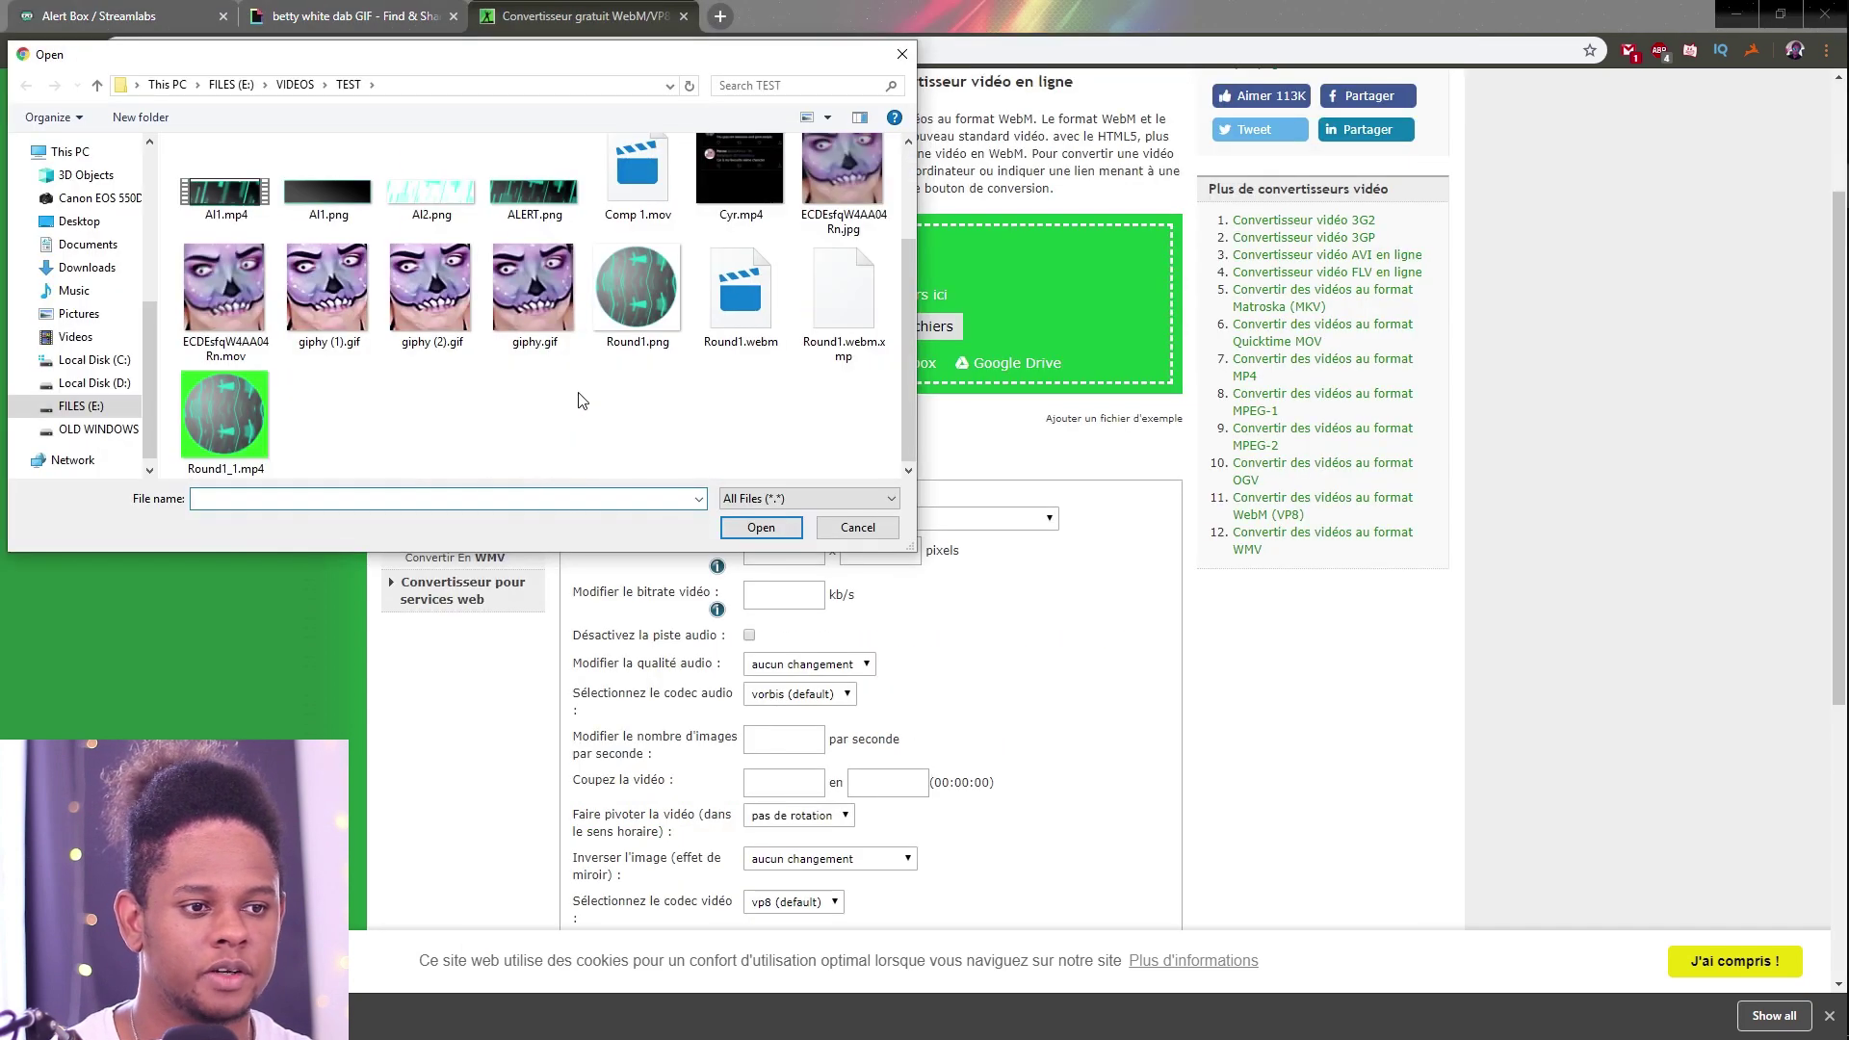
double_click(199, 396)
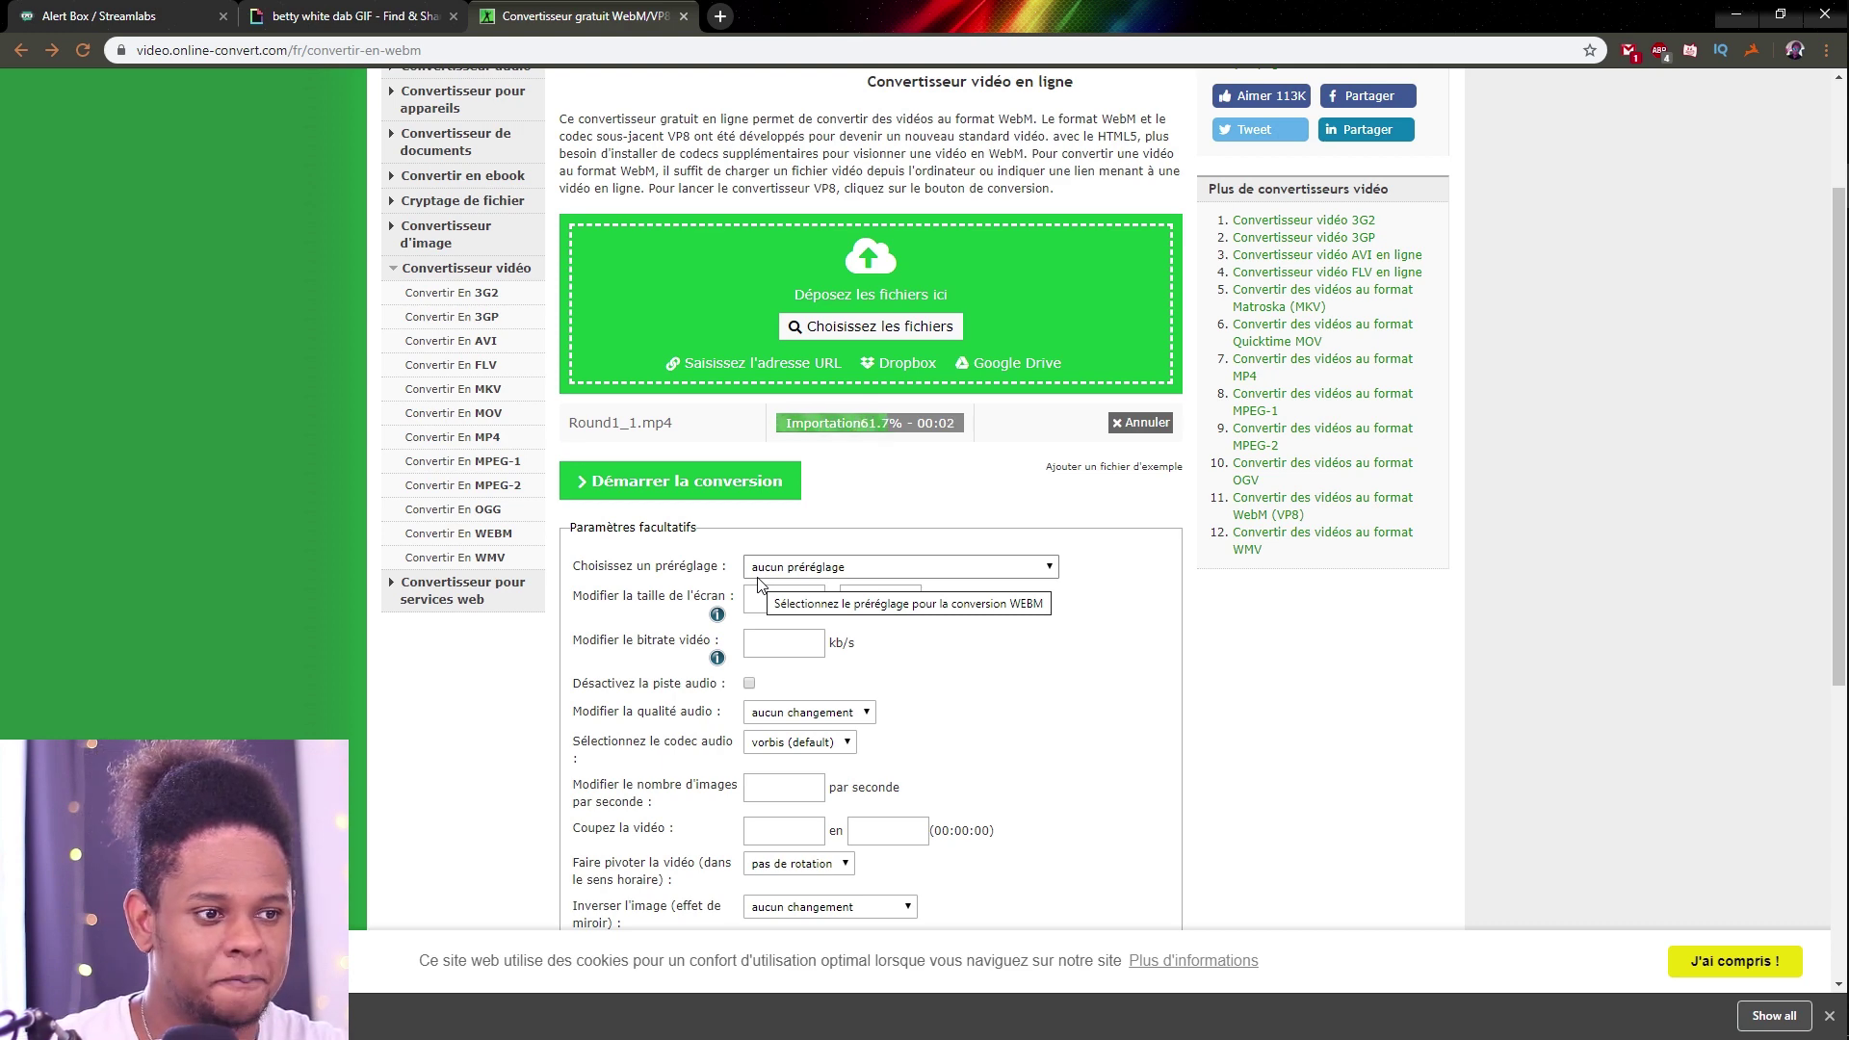
left_click(637, 481)
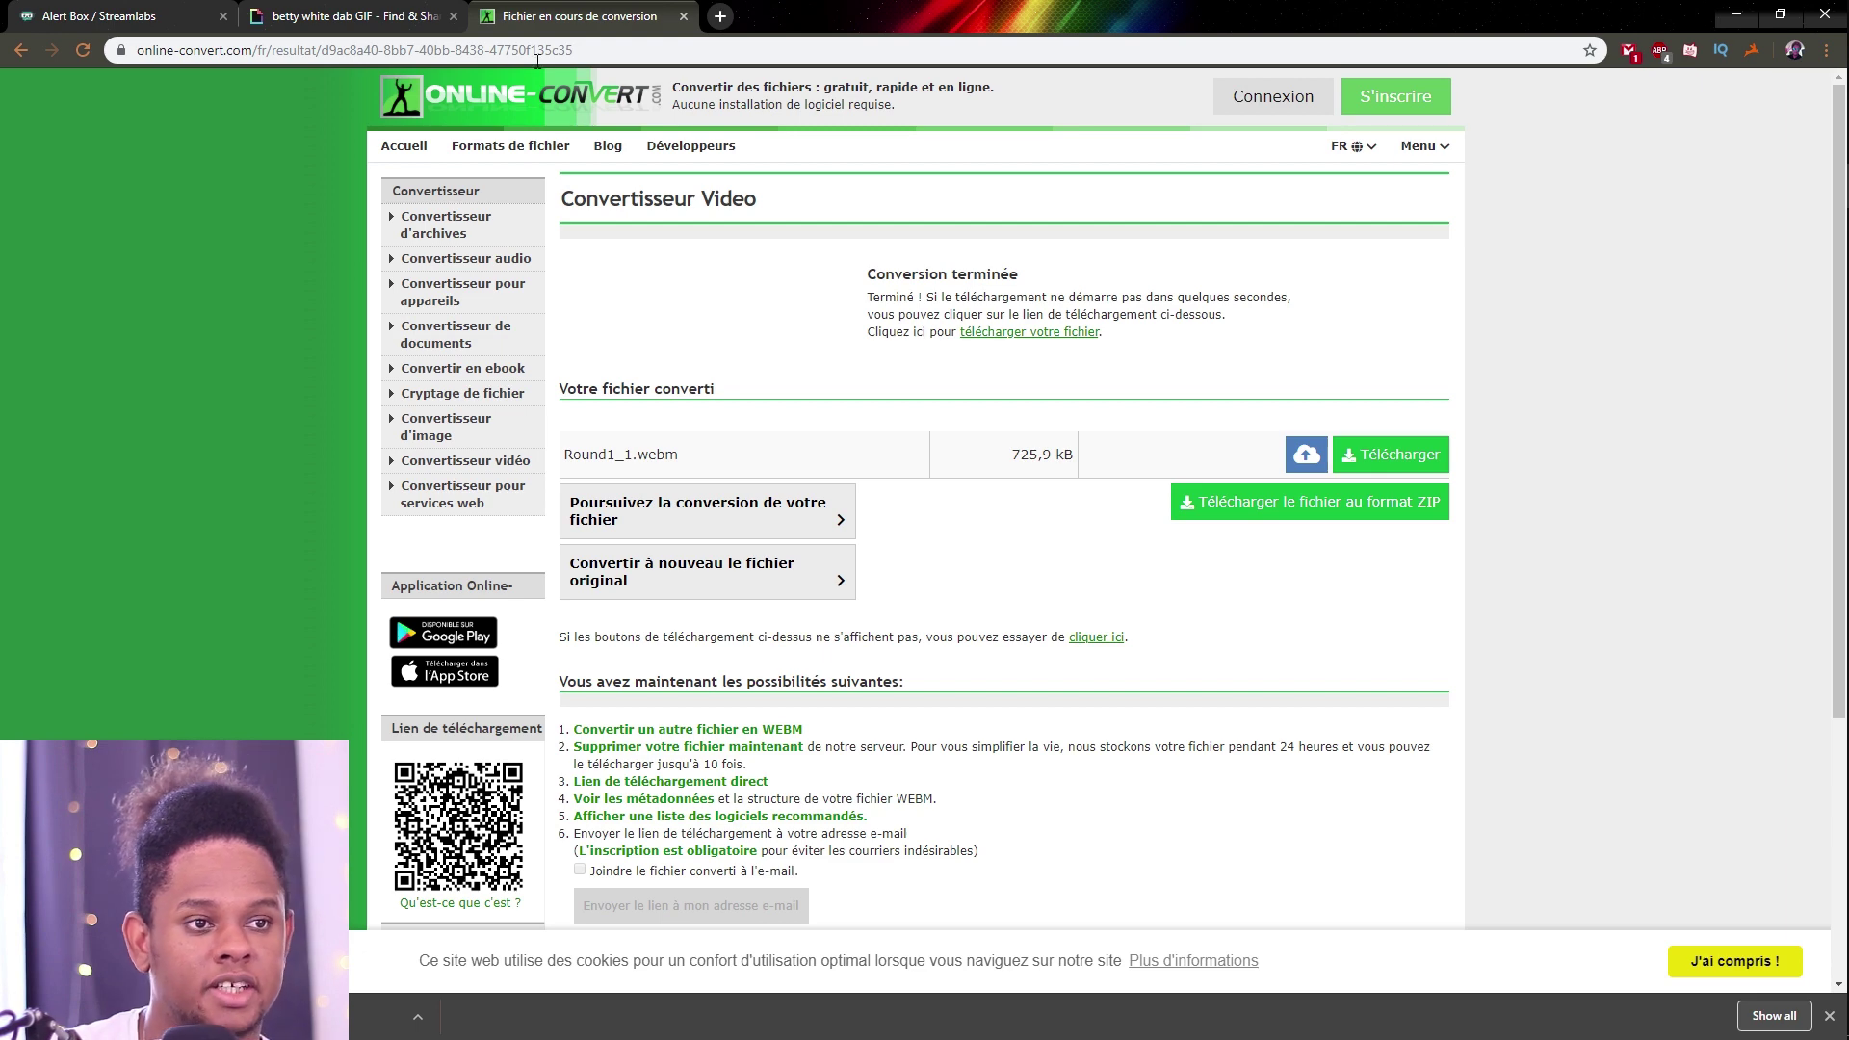
left_click(133, 15)
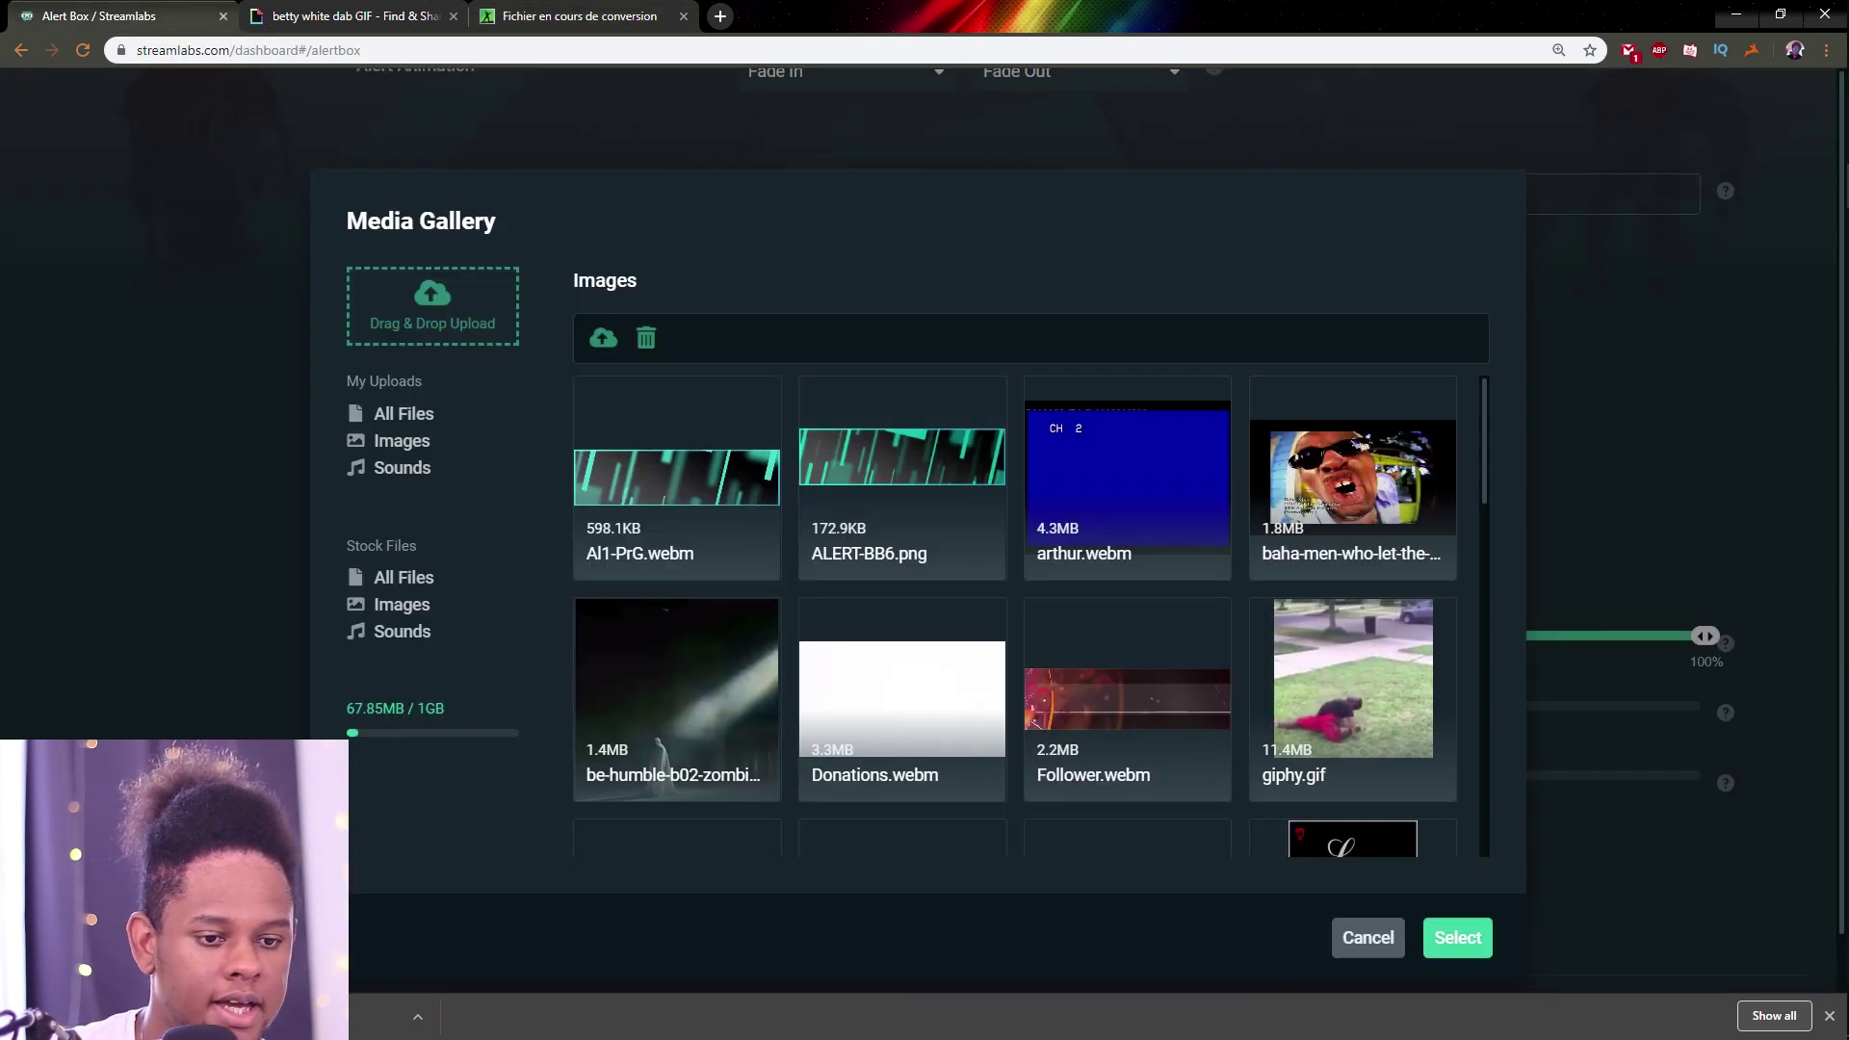
Step: Upload Round1_1.webm, set Round1_1-uOZ.webm as the follow alert image, and save the settings
left_click_drag(374, 527, 421, 313)
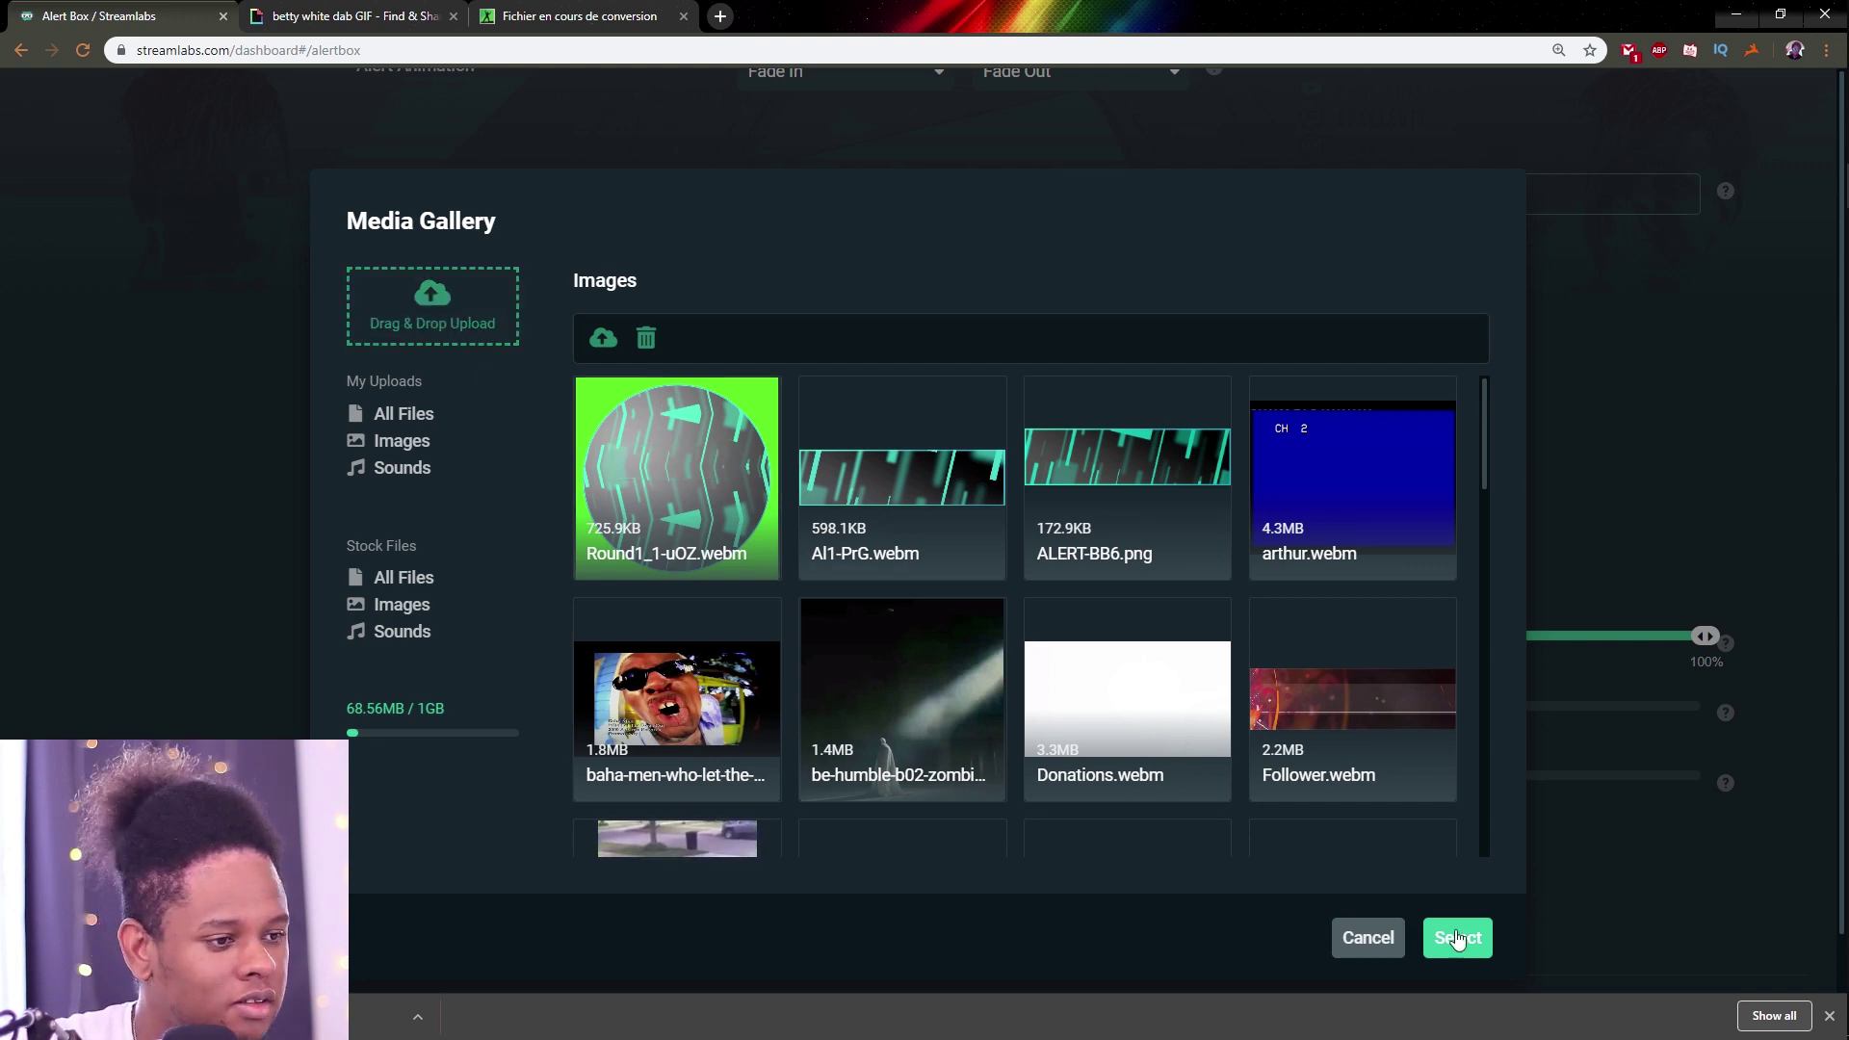
left_click(1480, 949)
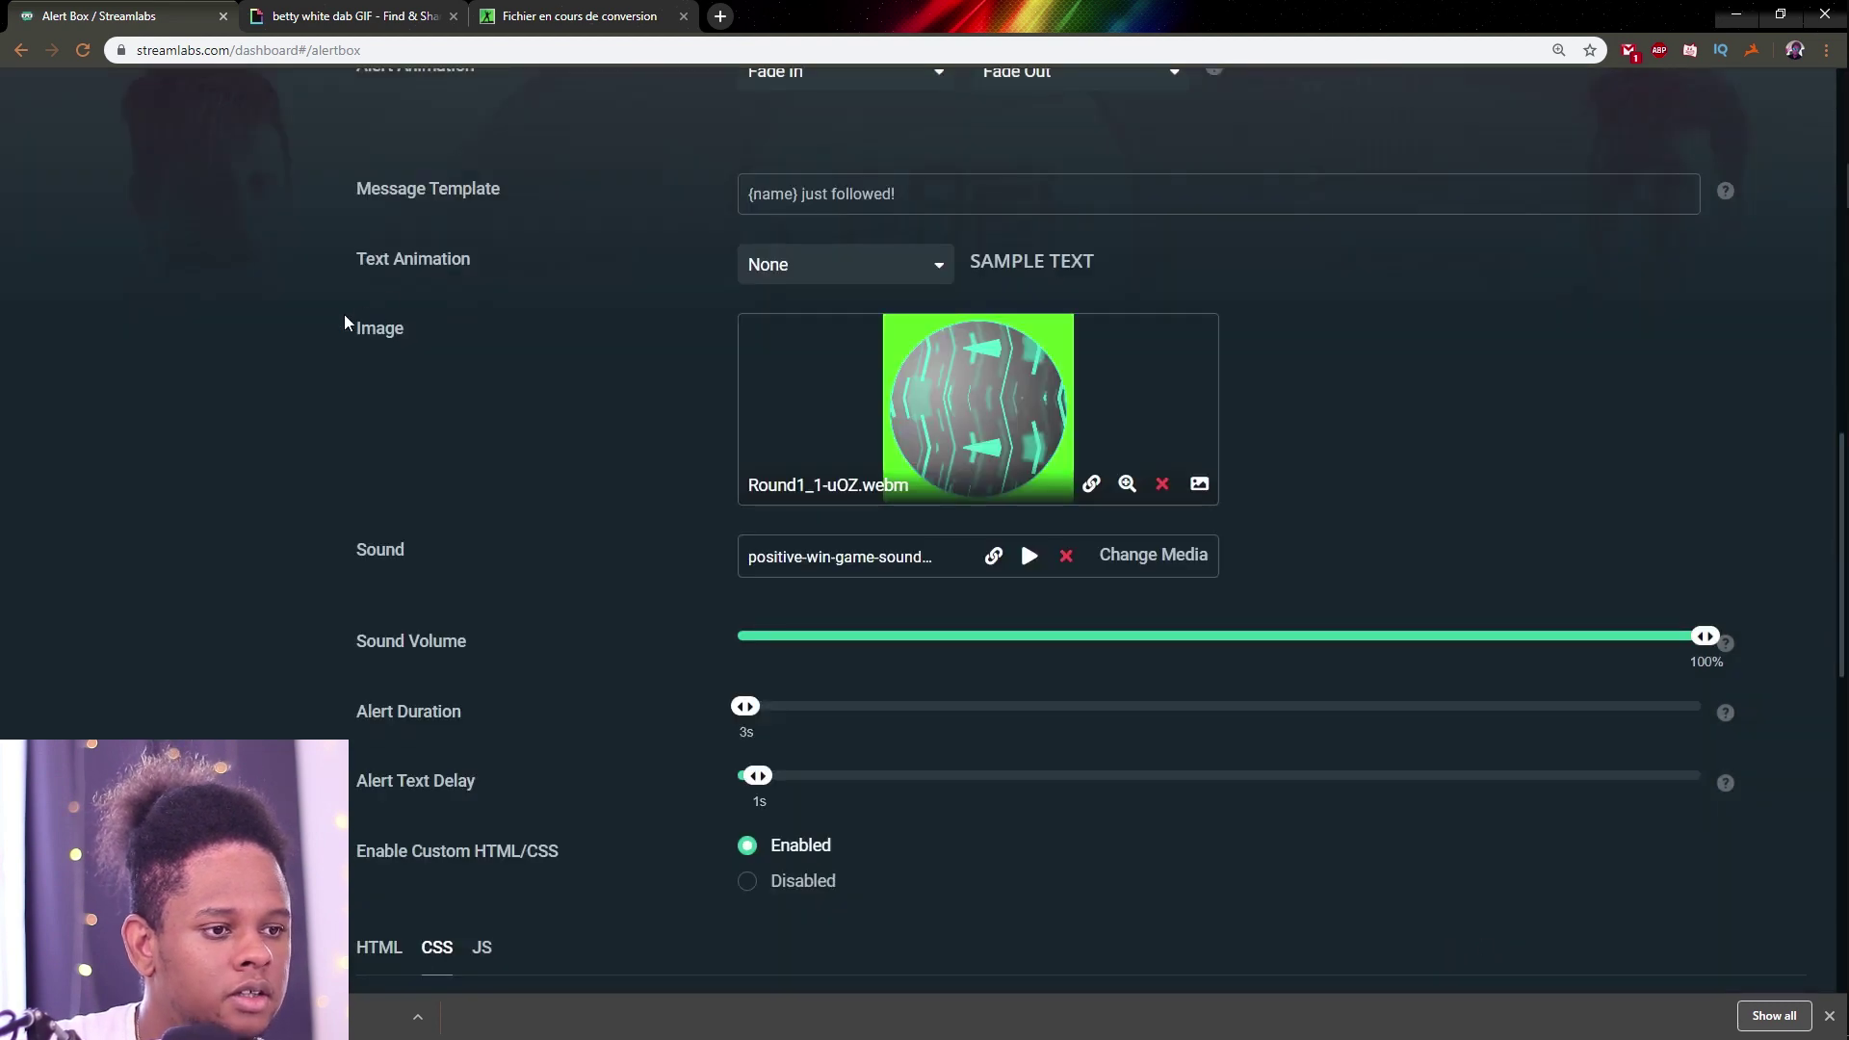
scroll(345, 322, "down", 13)
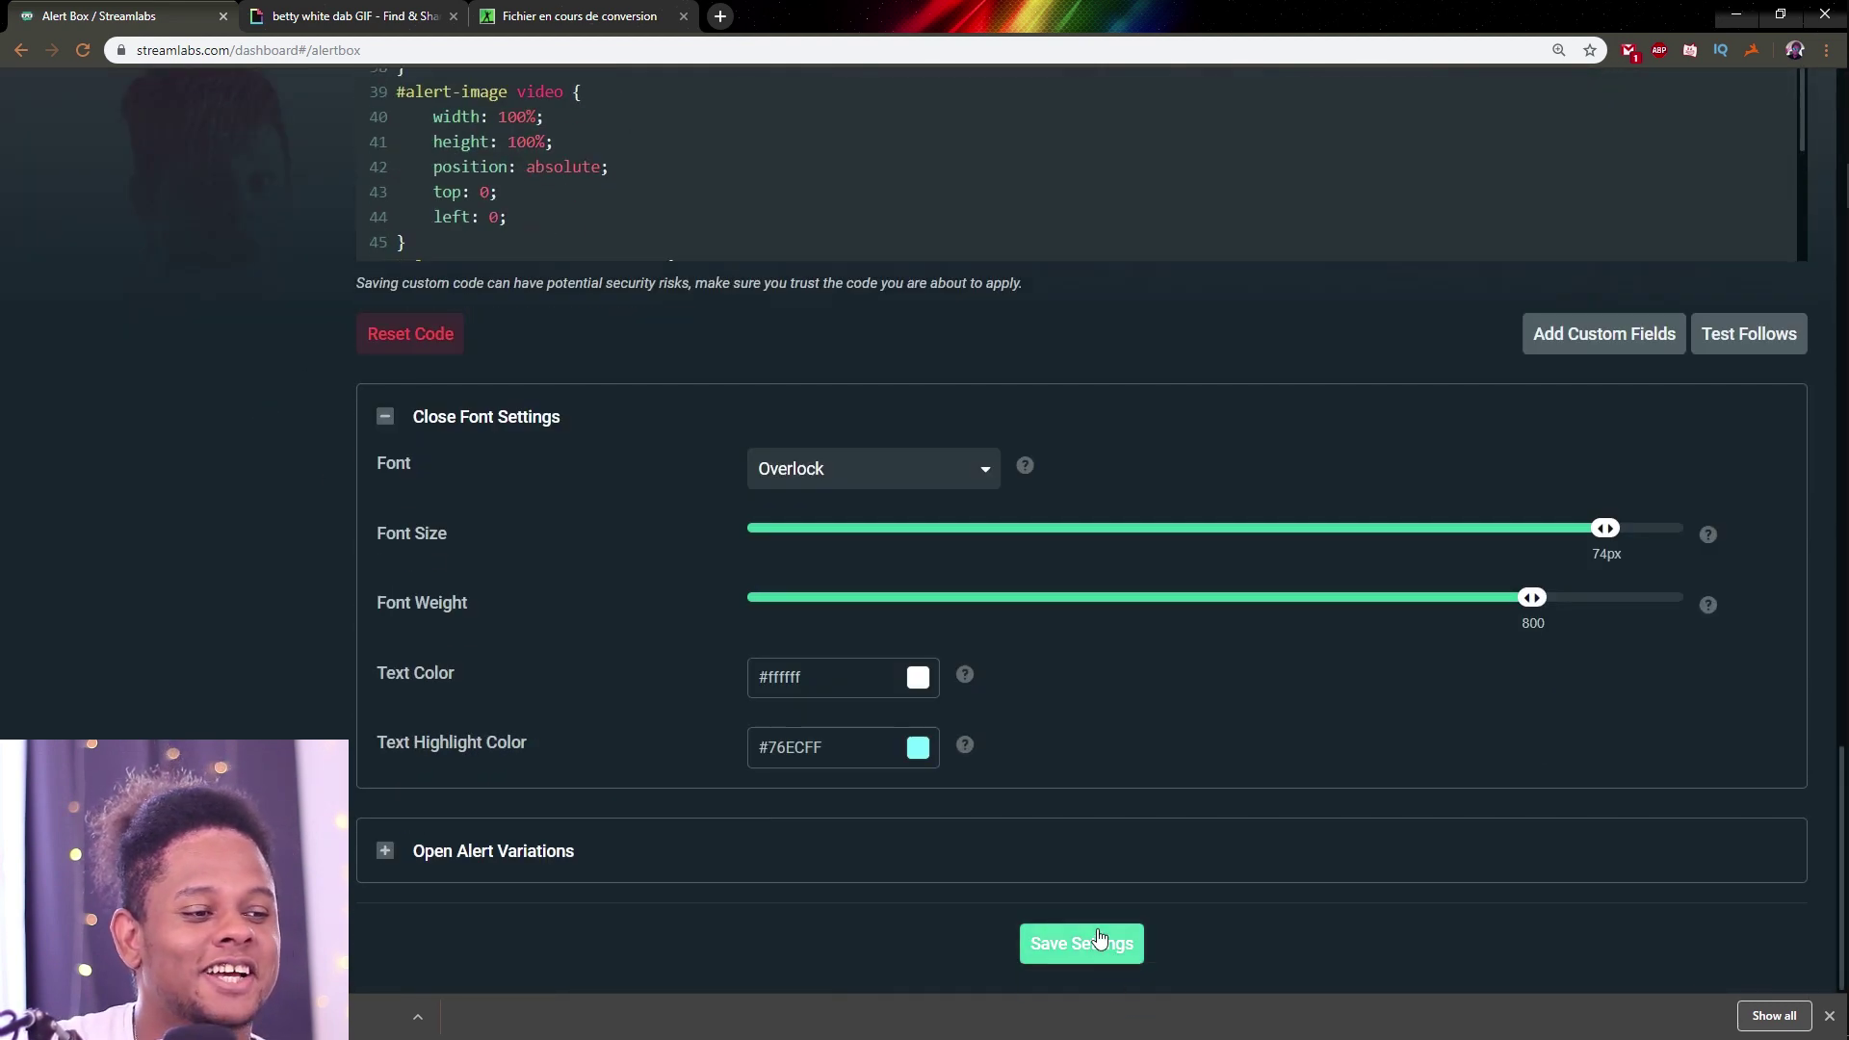
left_click(1099, 941)
scroll(343, 385, "up", 7)
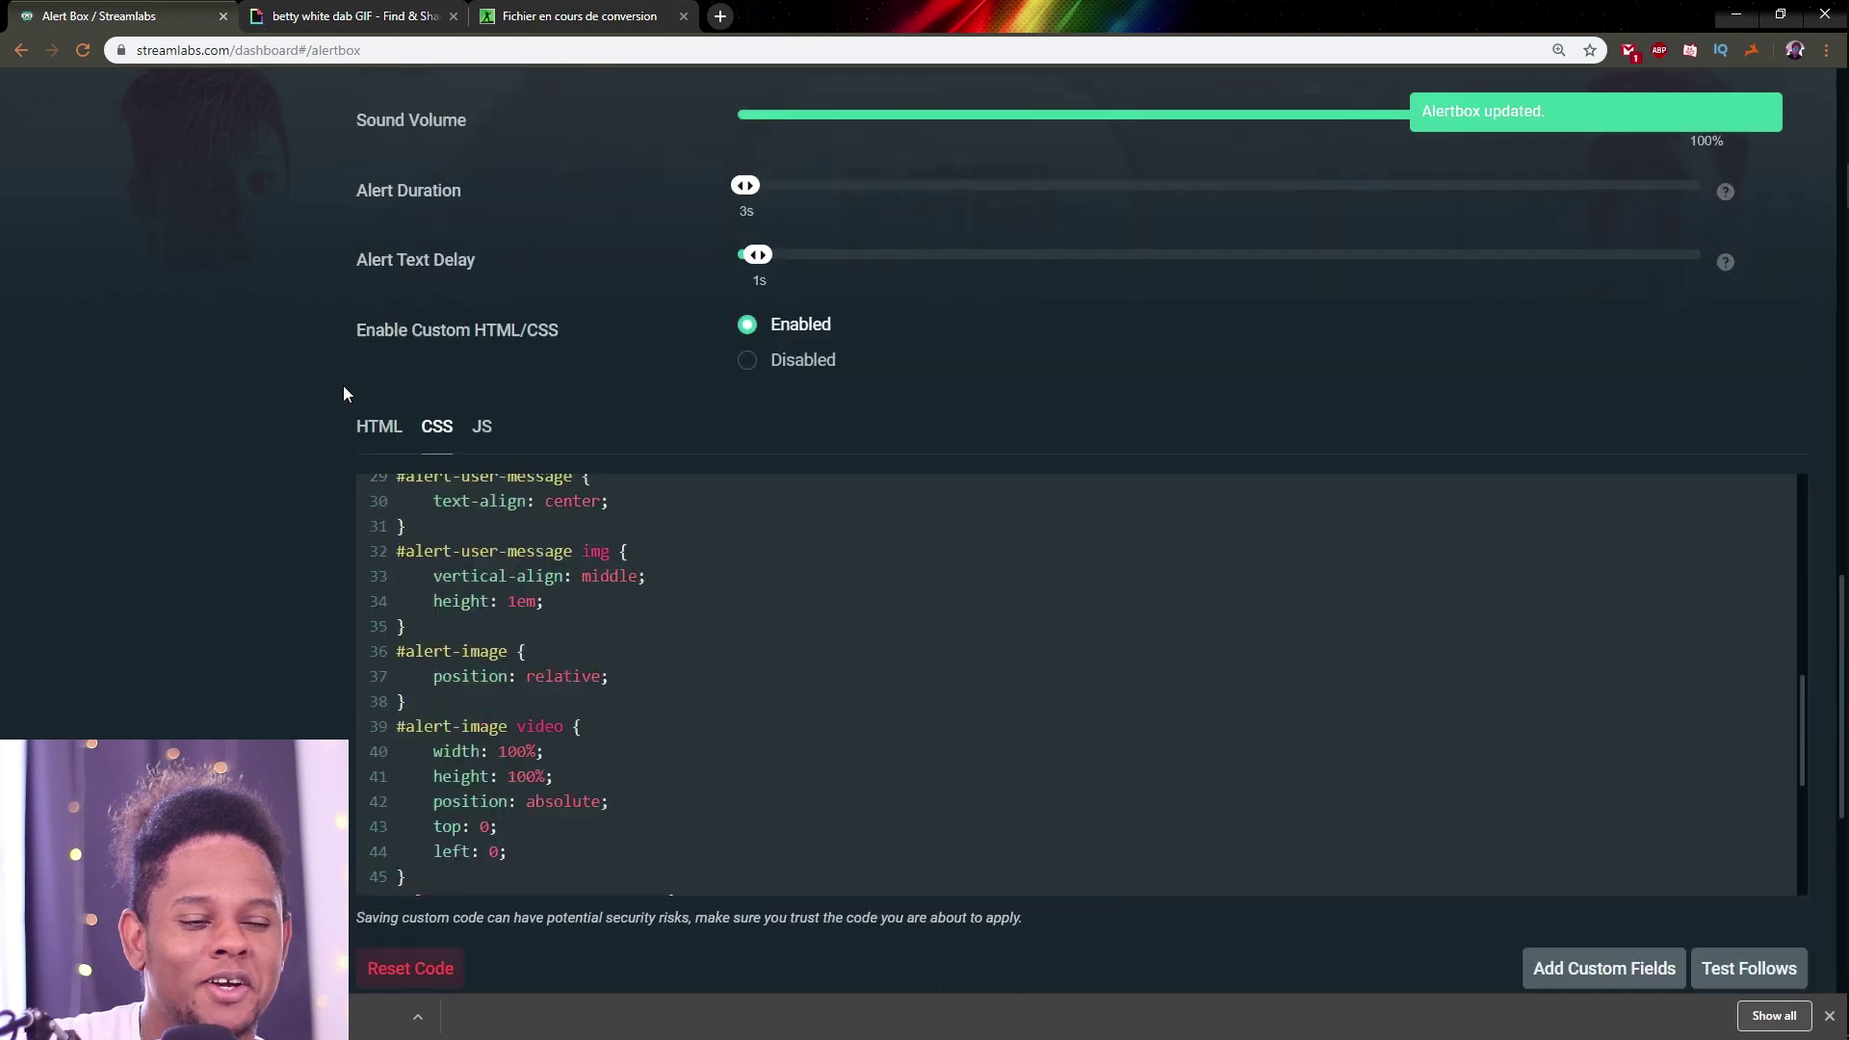
scroll(344, 385, "up", 15)
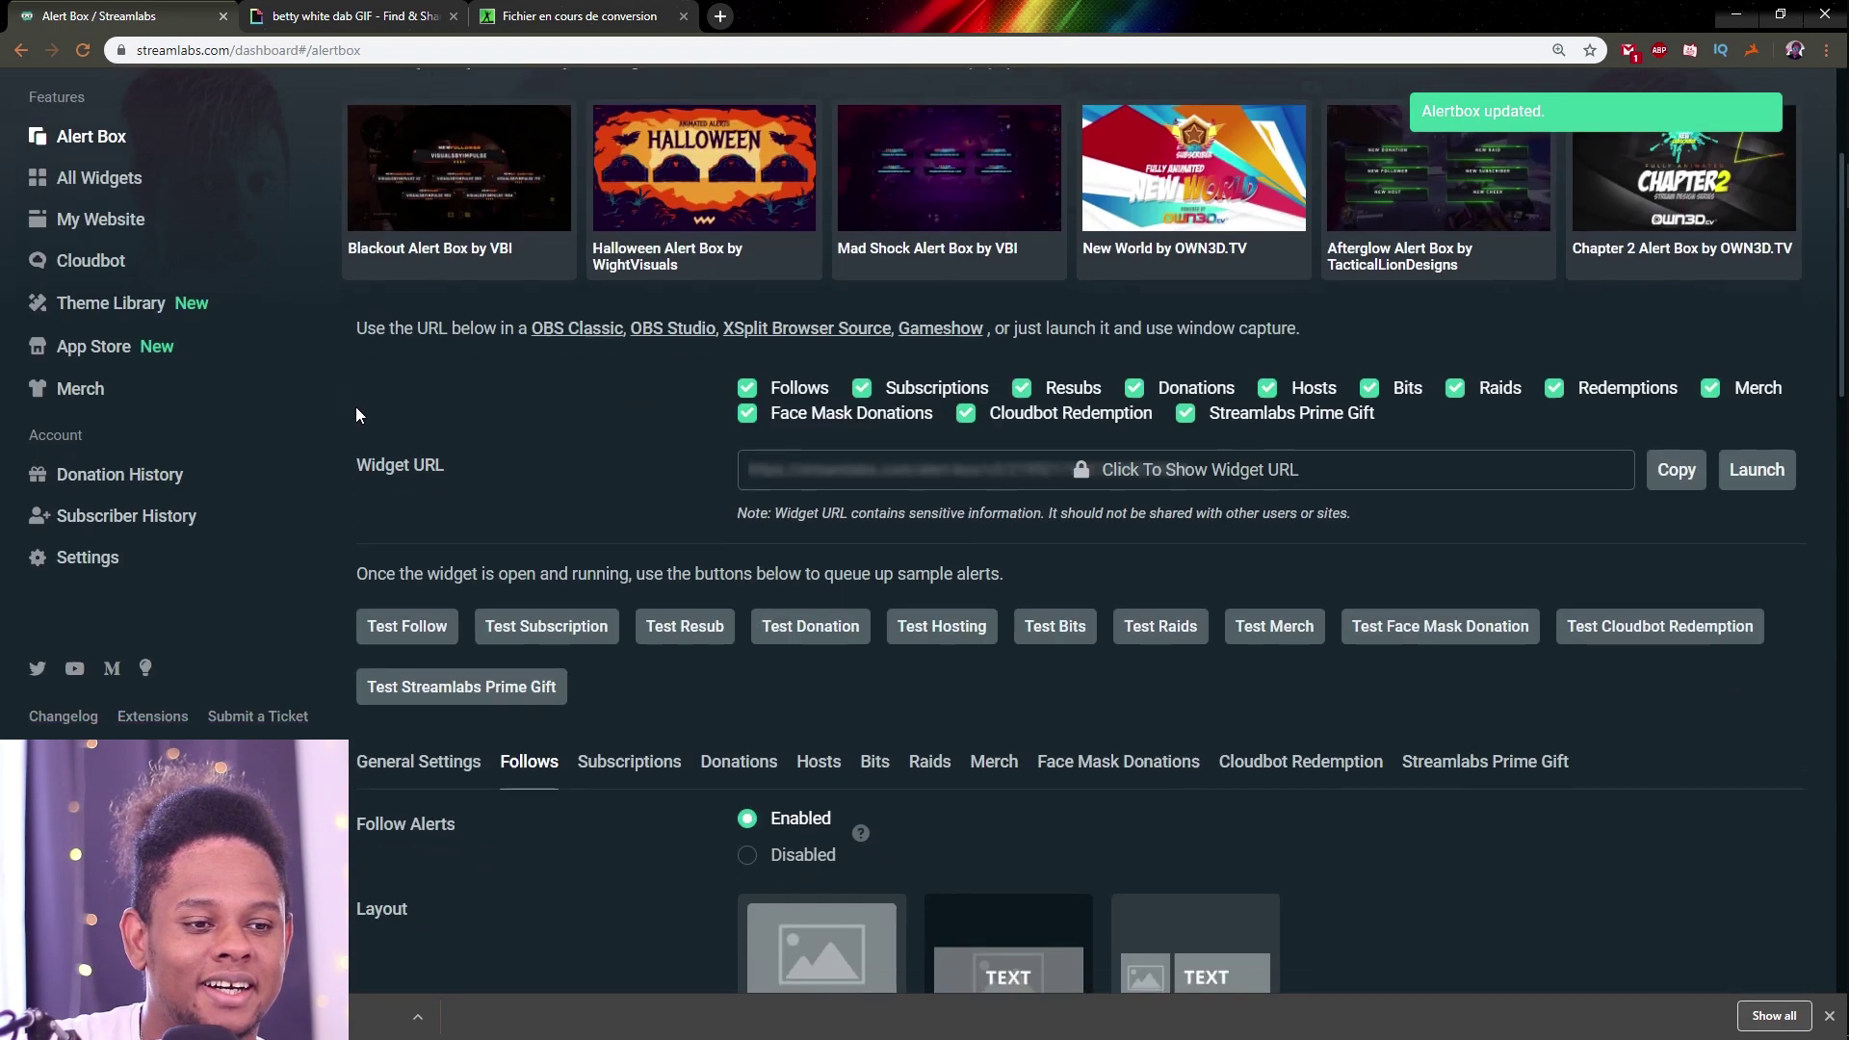
scroll(354, 386, "down", 3)
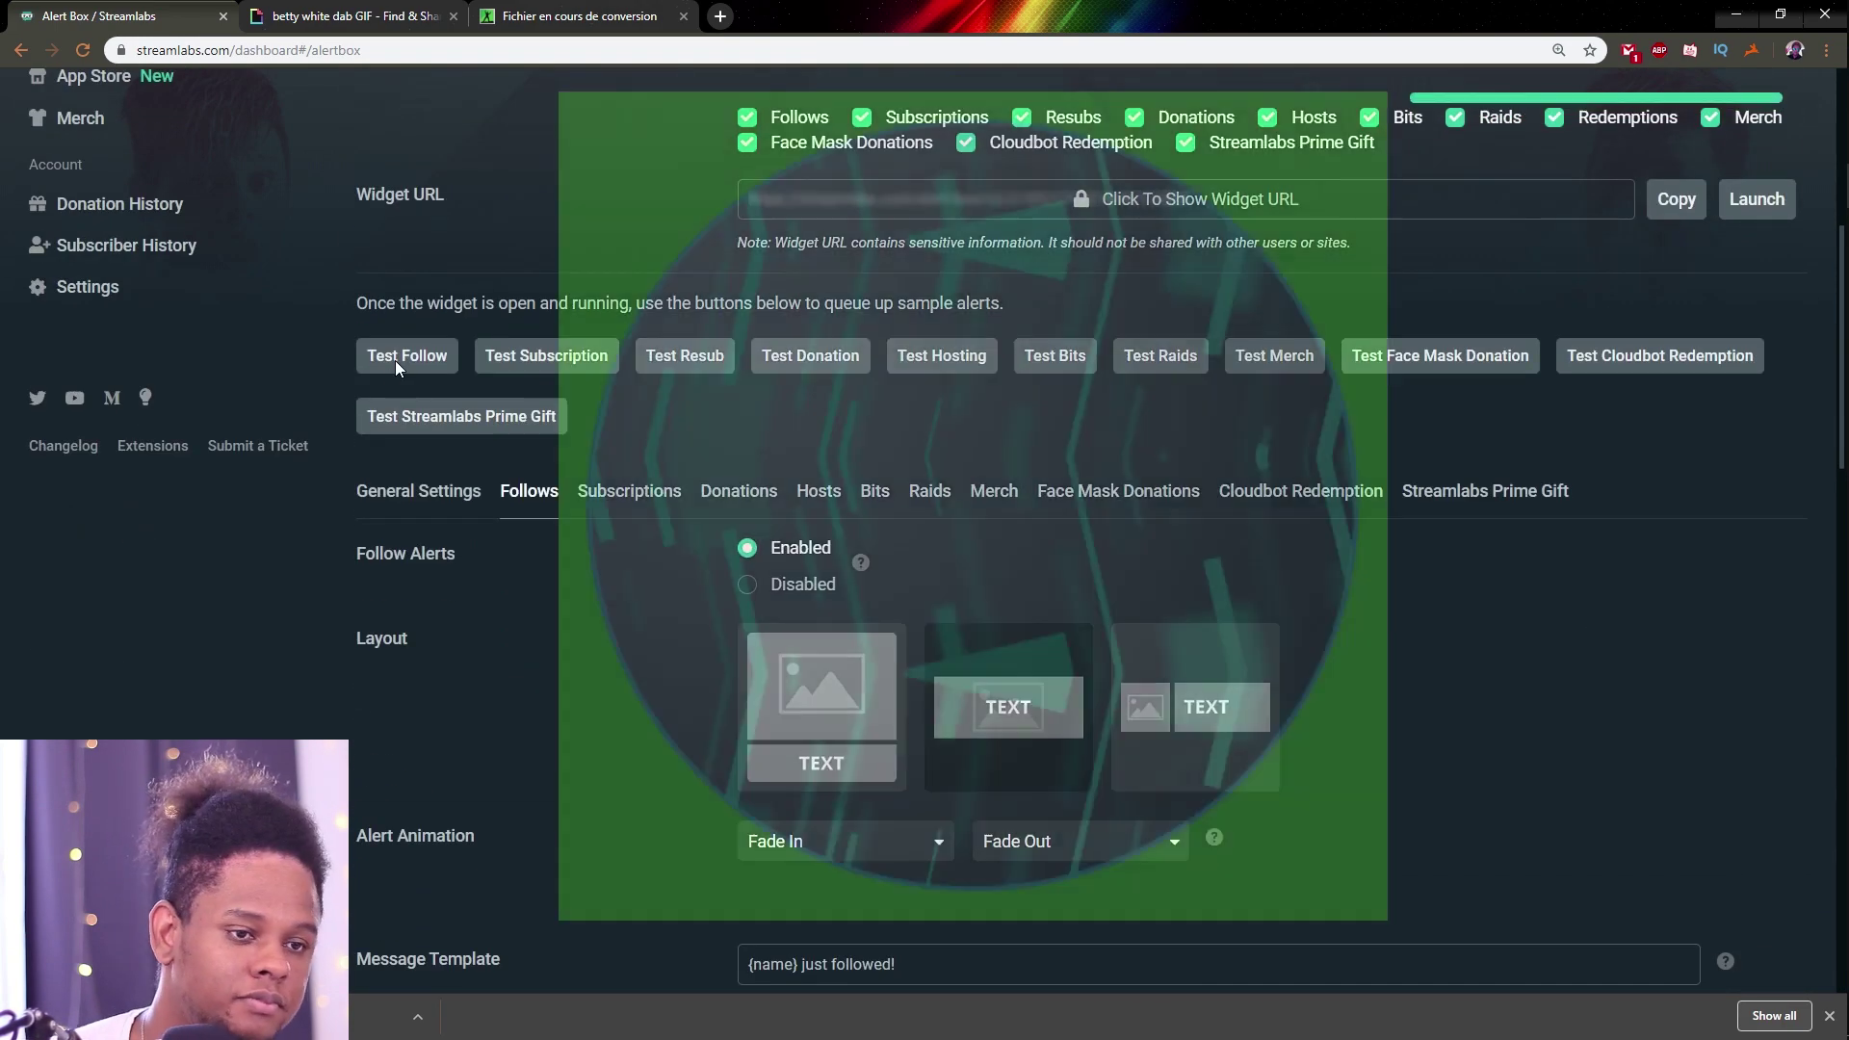
key("alt+Tab")
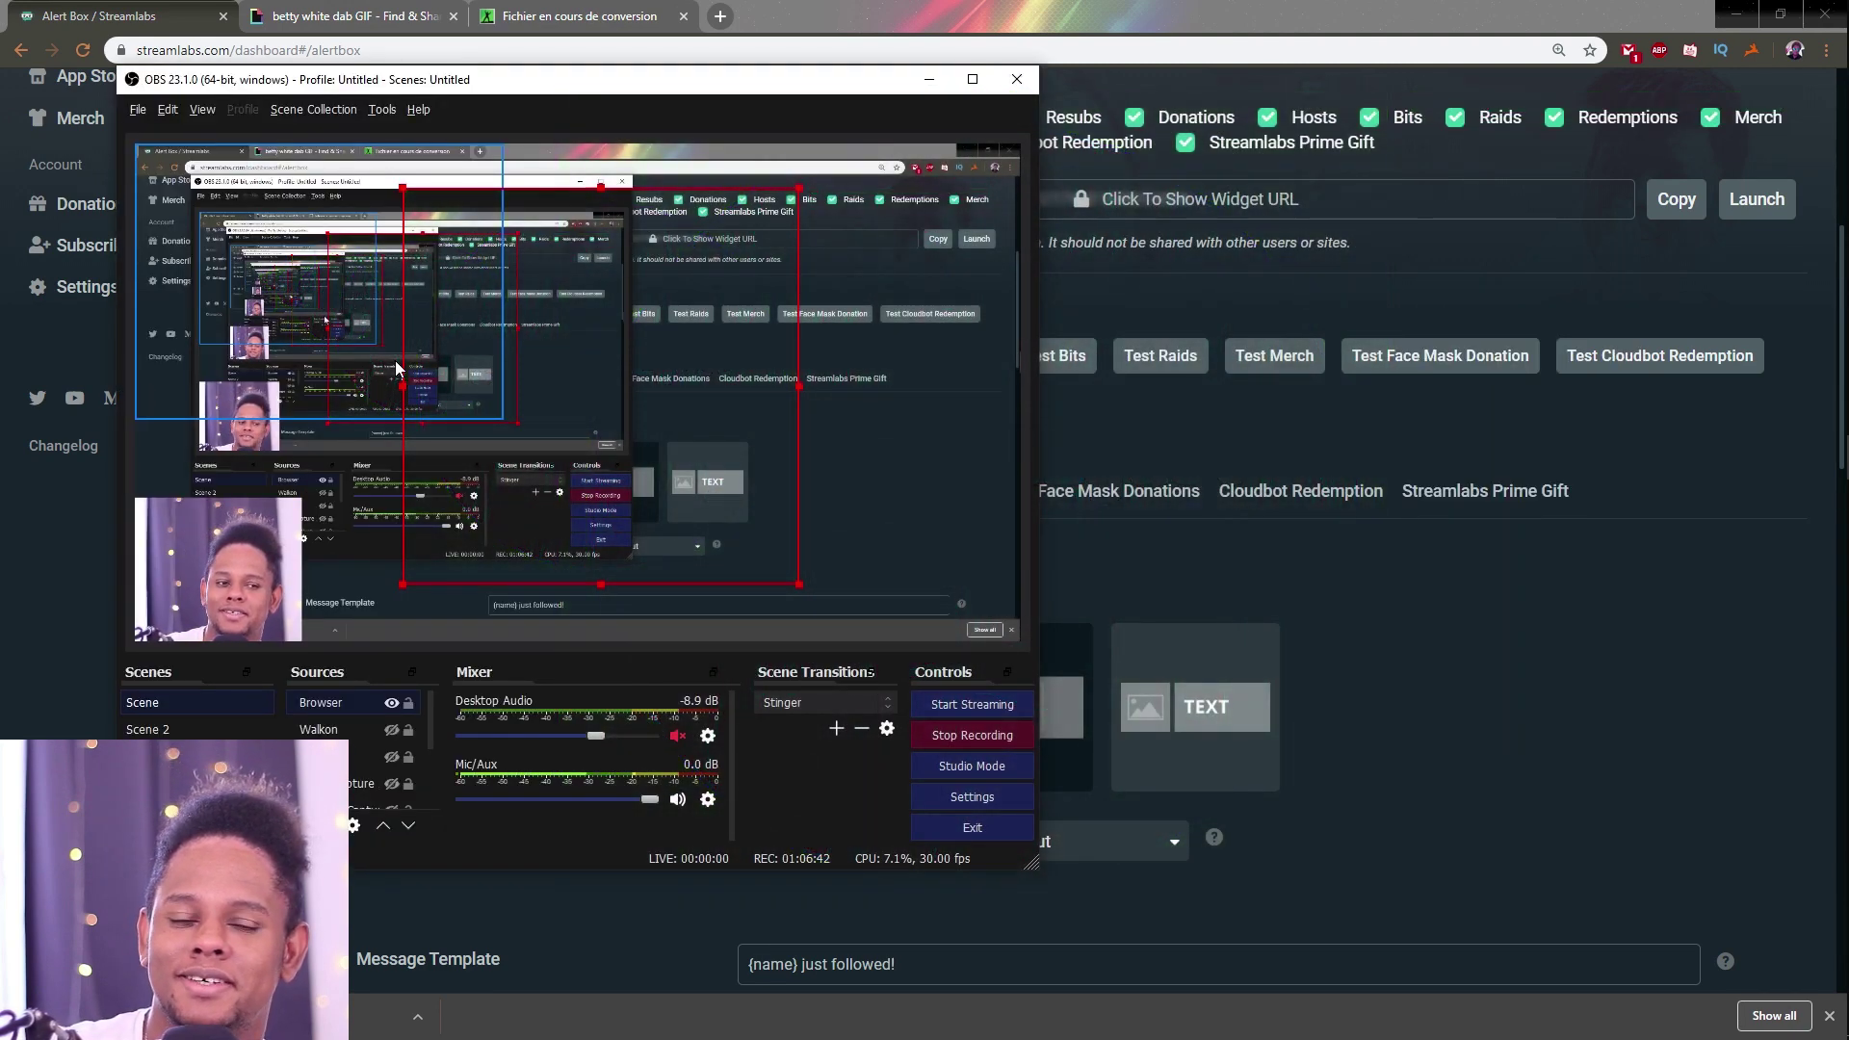
Step: Add a filter named Chroma Key to the OBS Browser source's filters
right_click(327, 706)
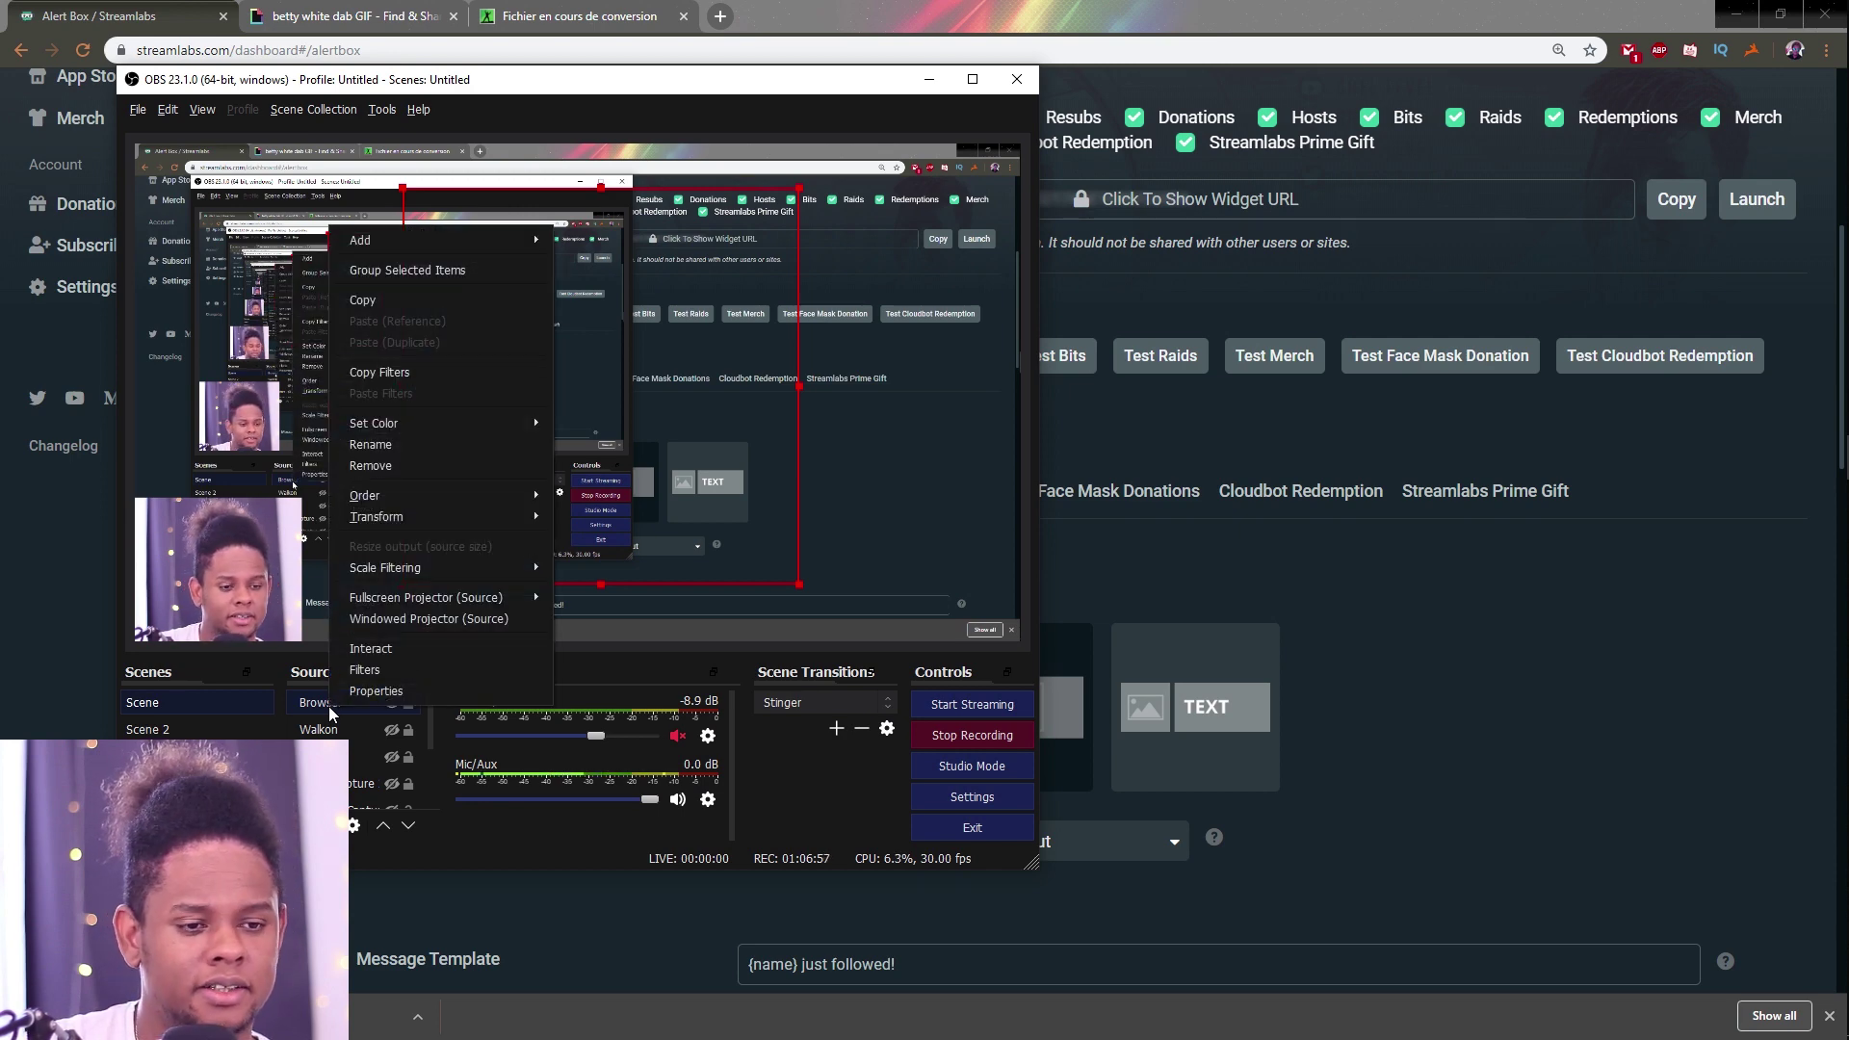
left_click(373, 668)
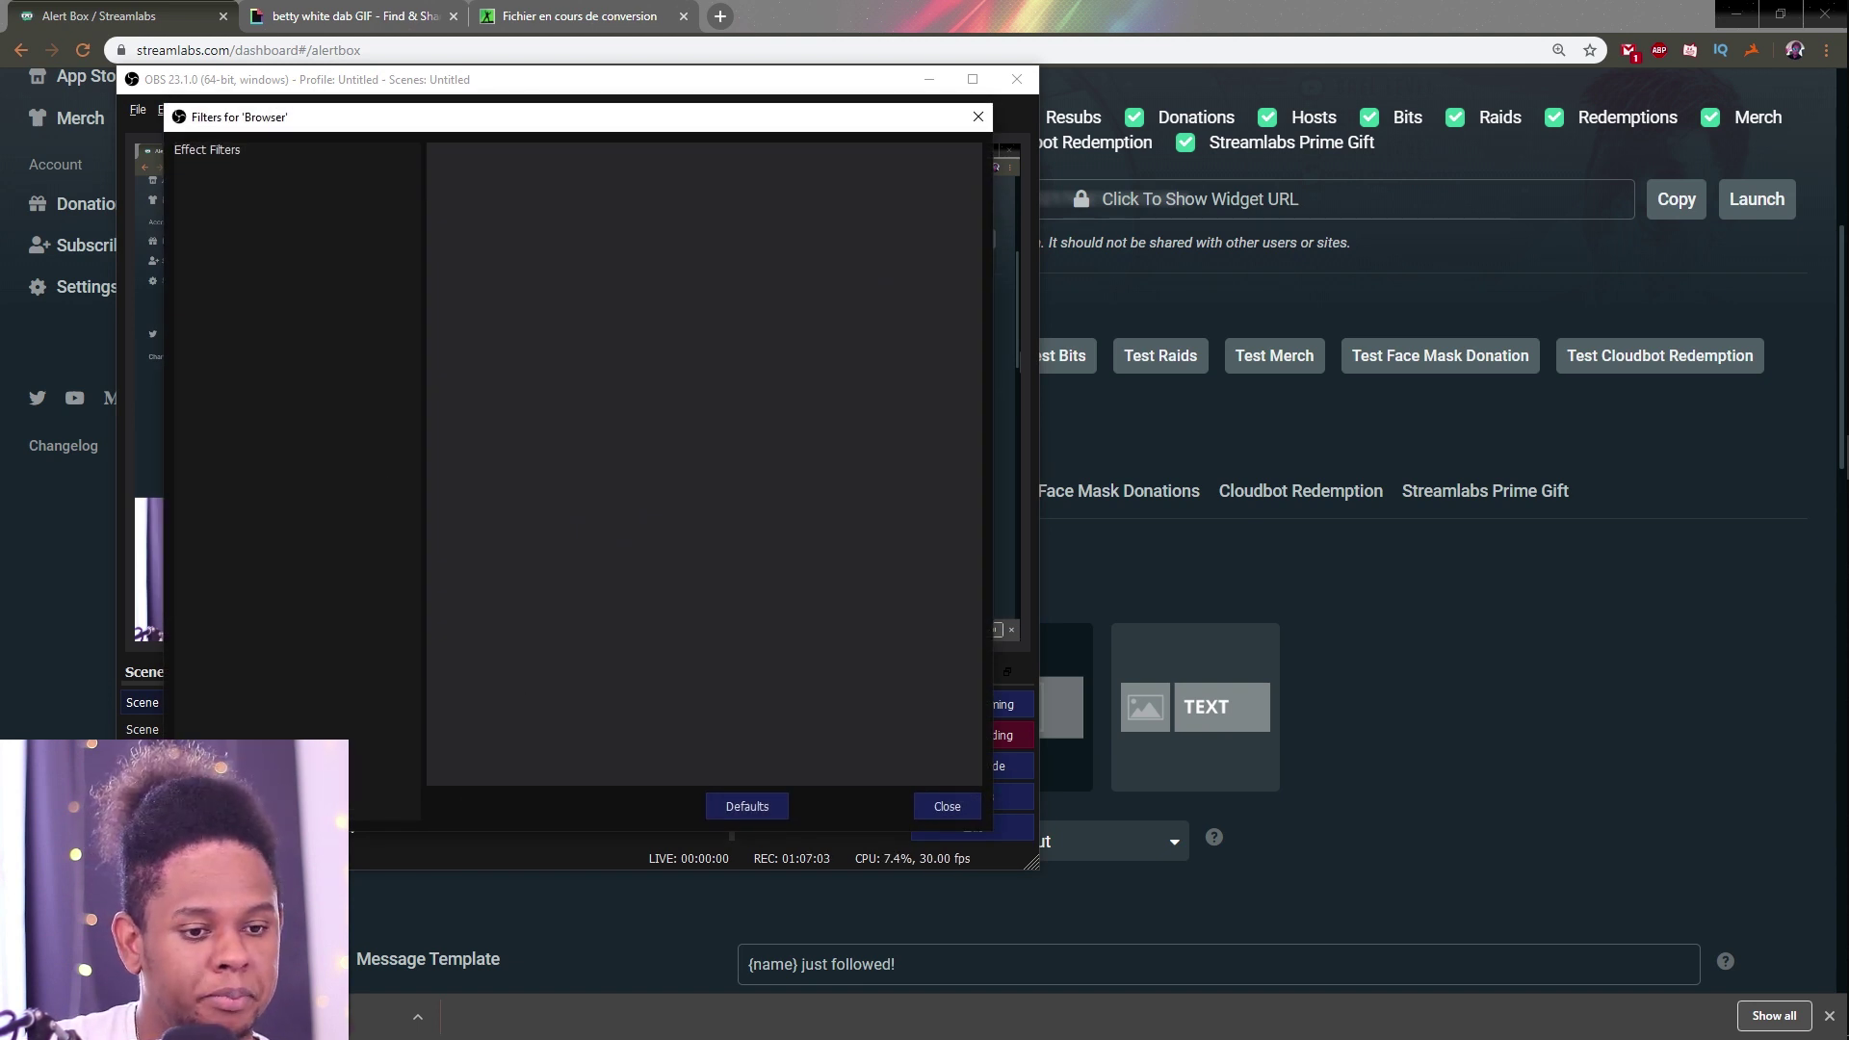
left_click(337, 768)
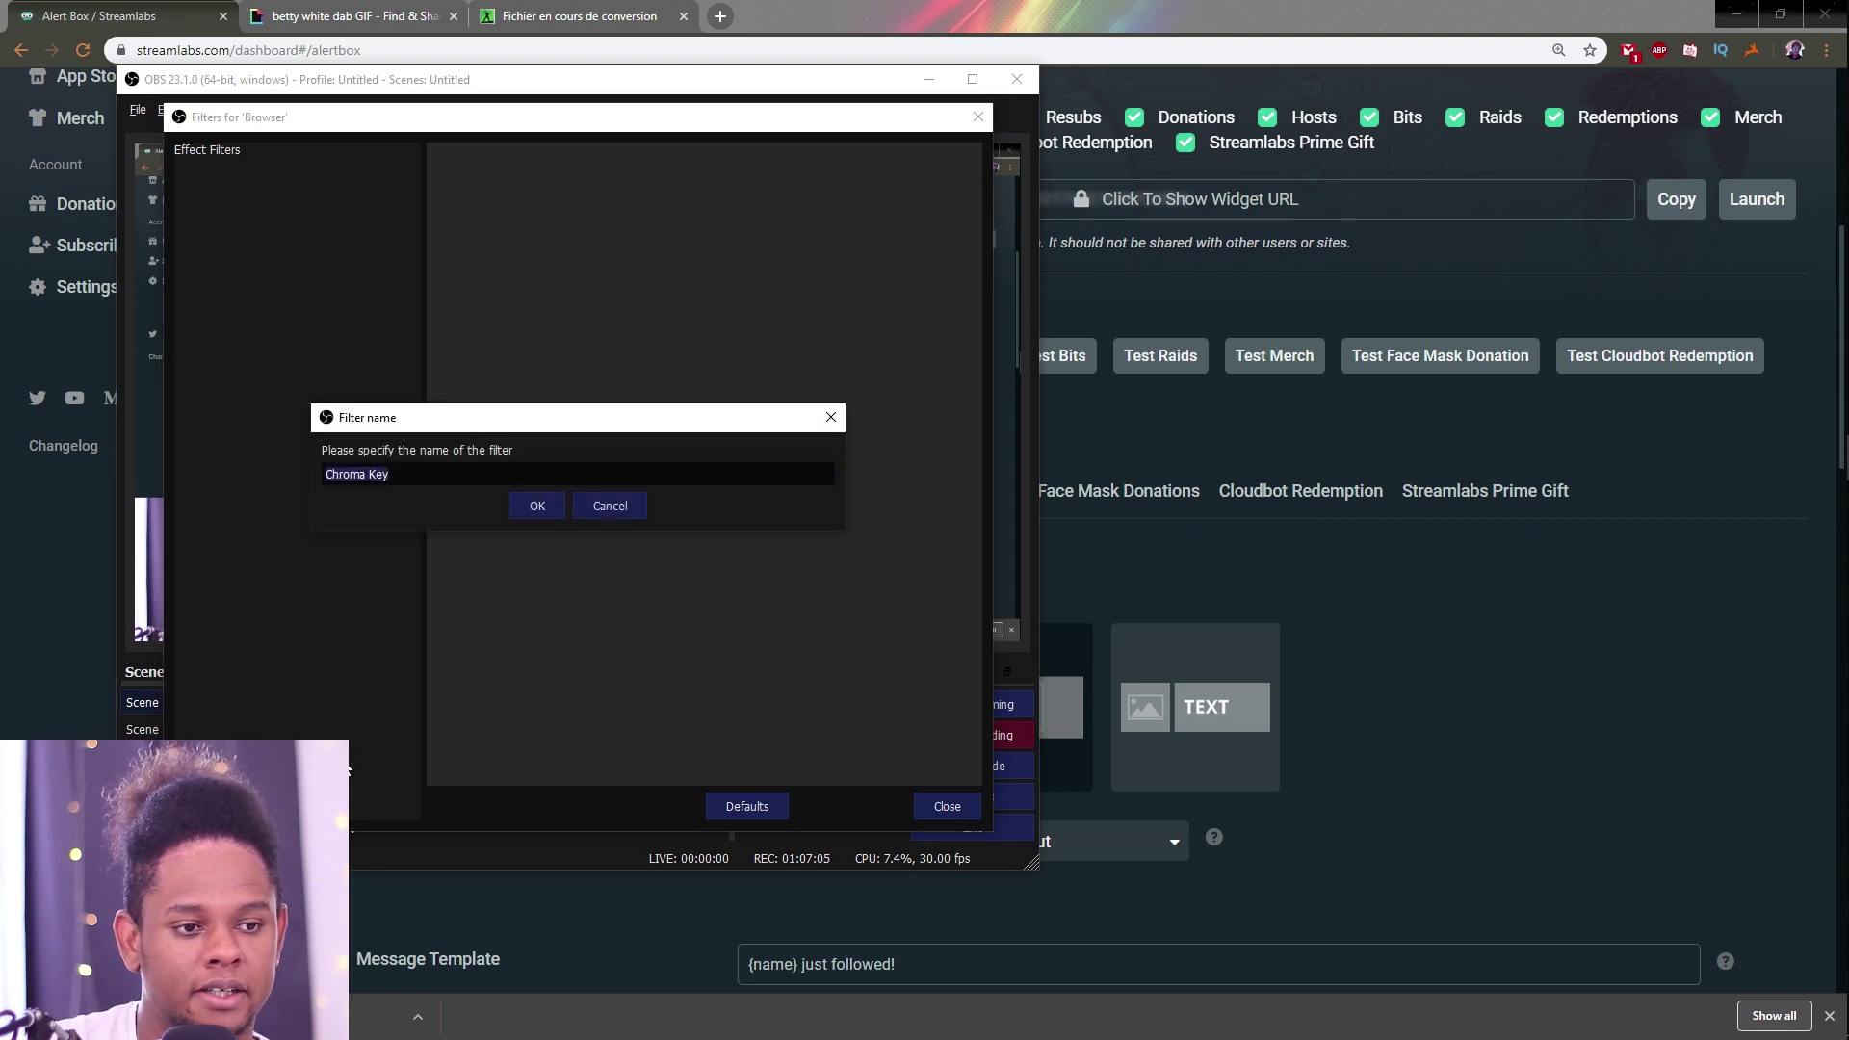
left_click(537, 507)
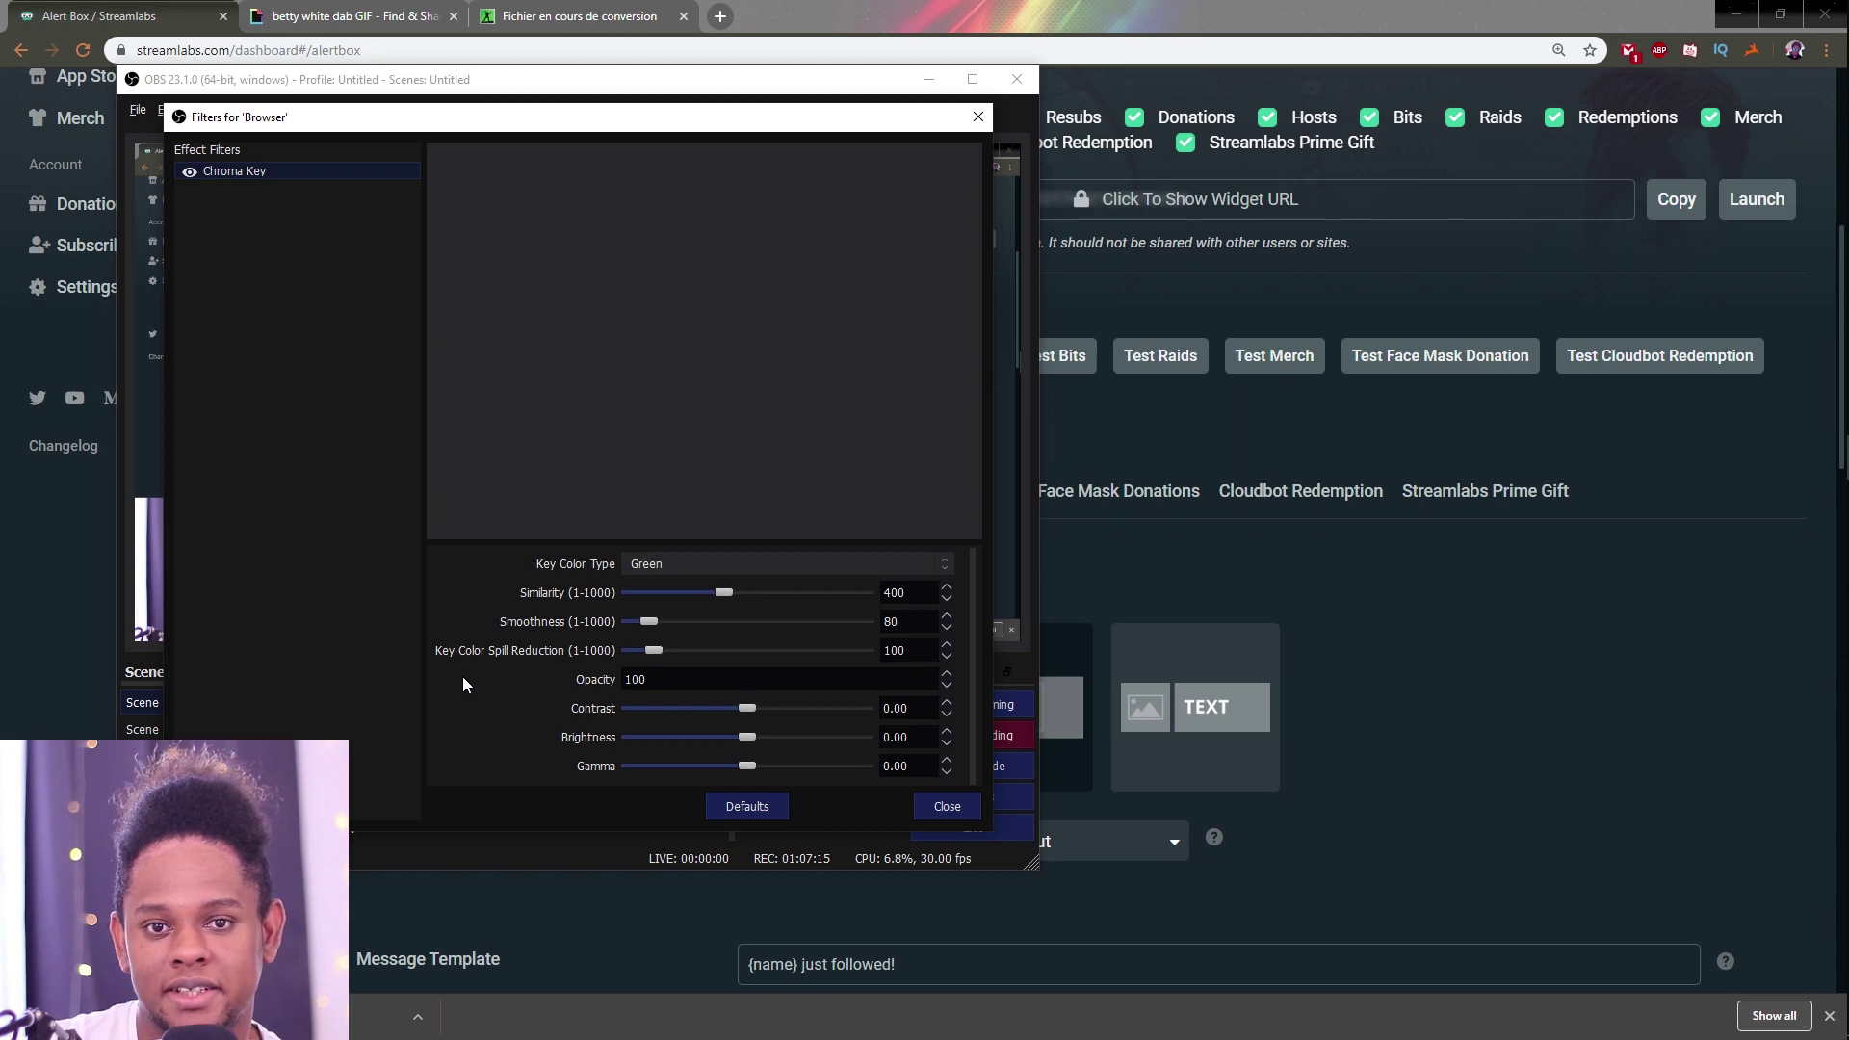
left_click(947, 807)
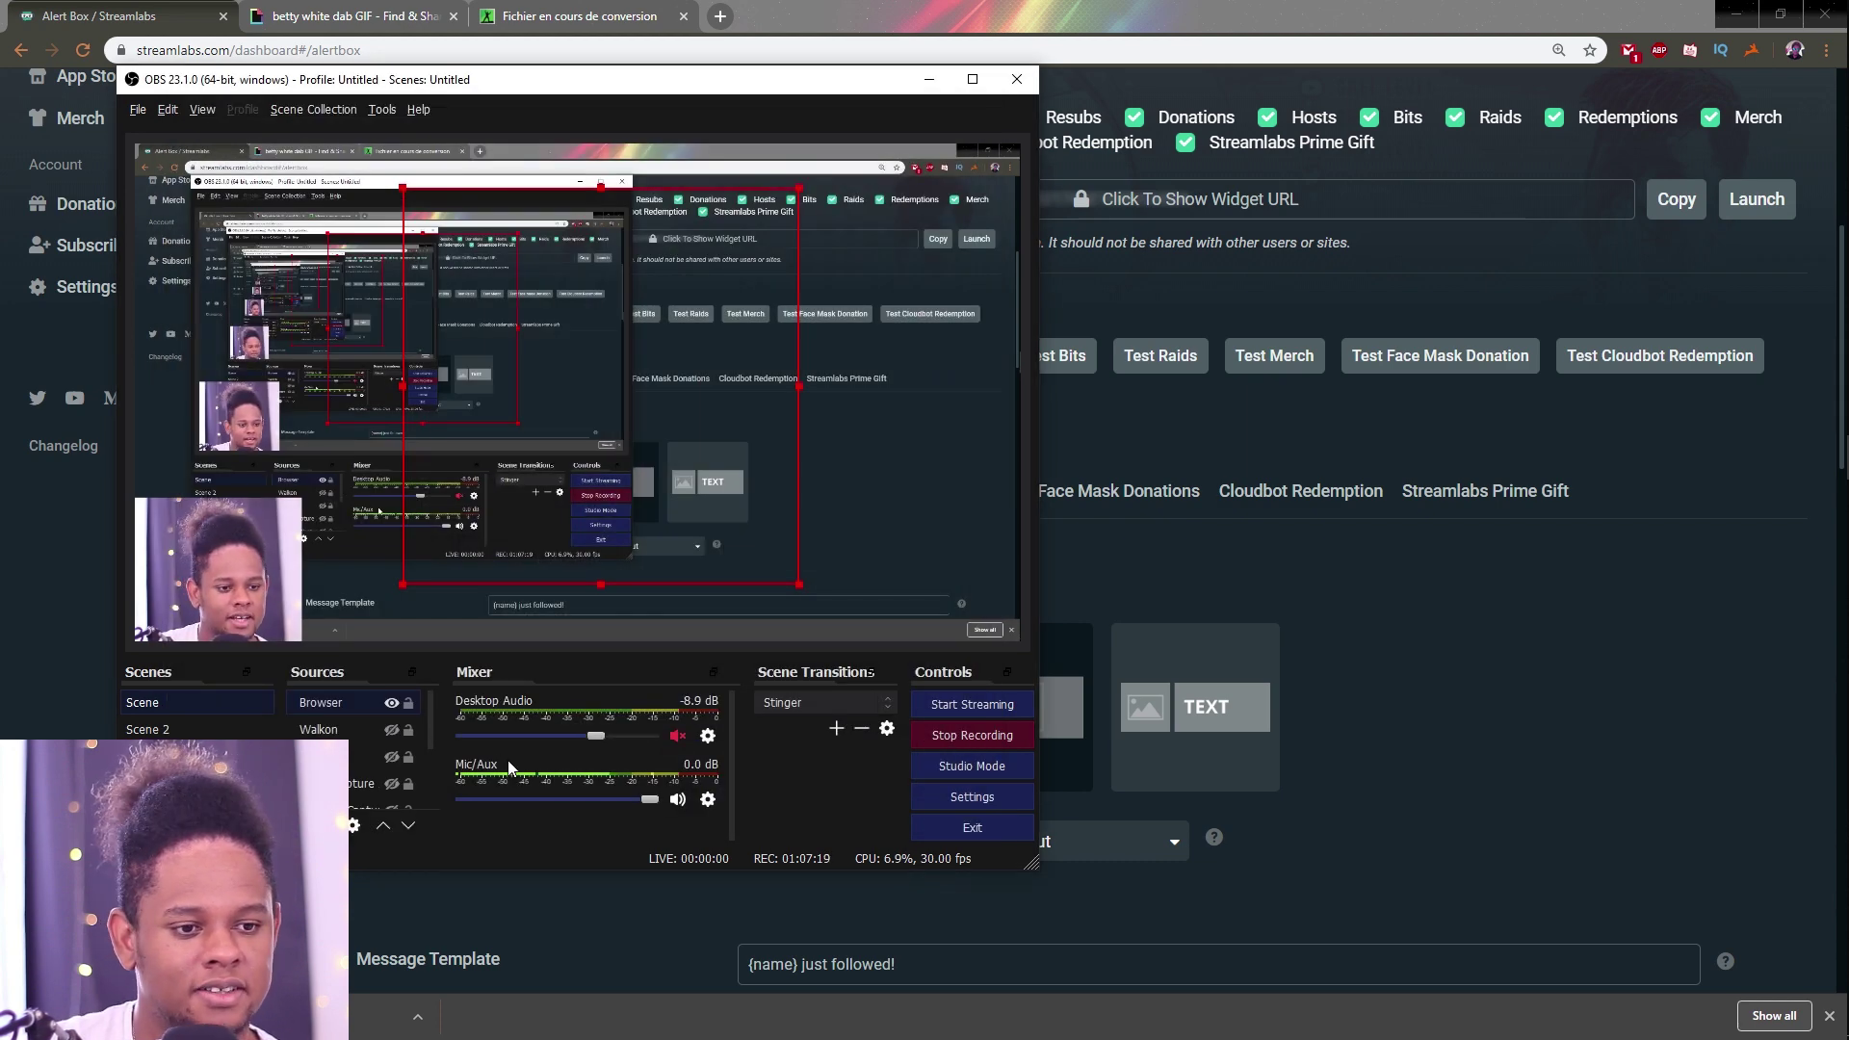
Step: Send a Streamlabs test follow alert and watch it play in OBS
left_click(1579, 591)
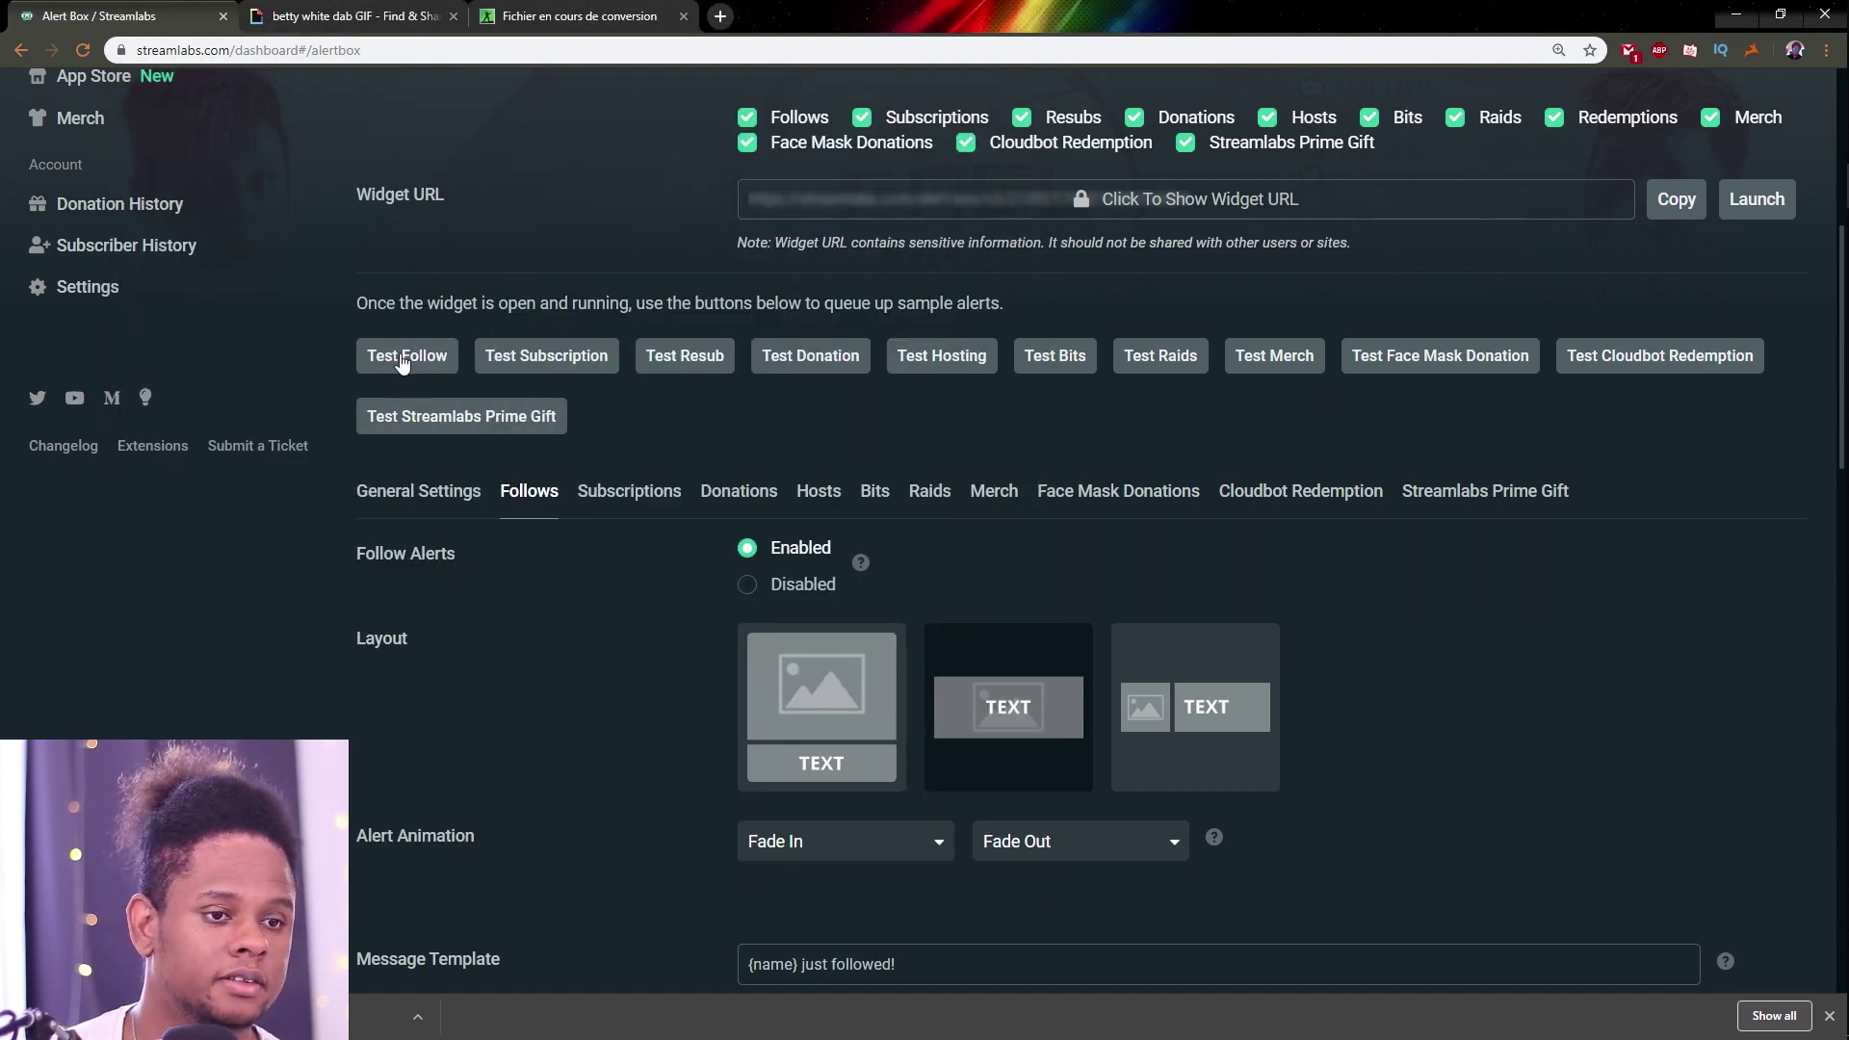
left_click(402, 356)
key("alt+Tab")
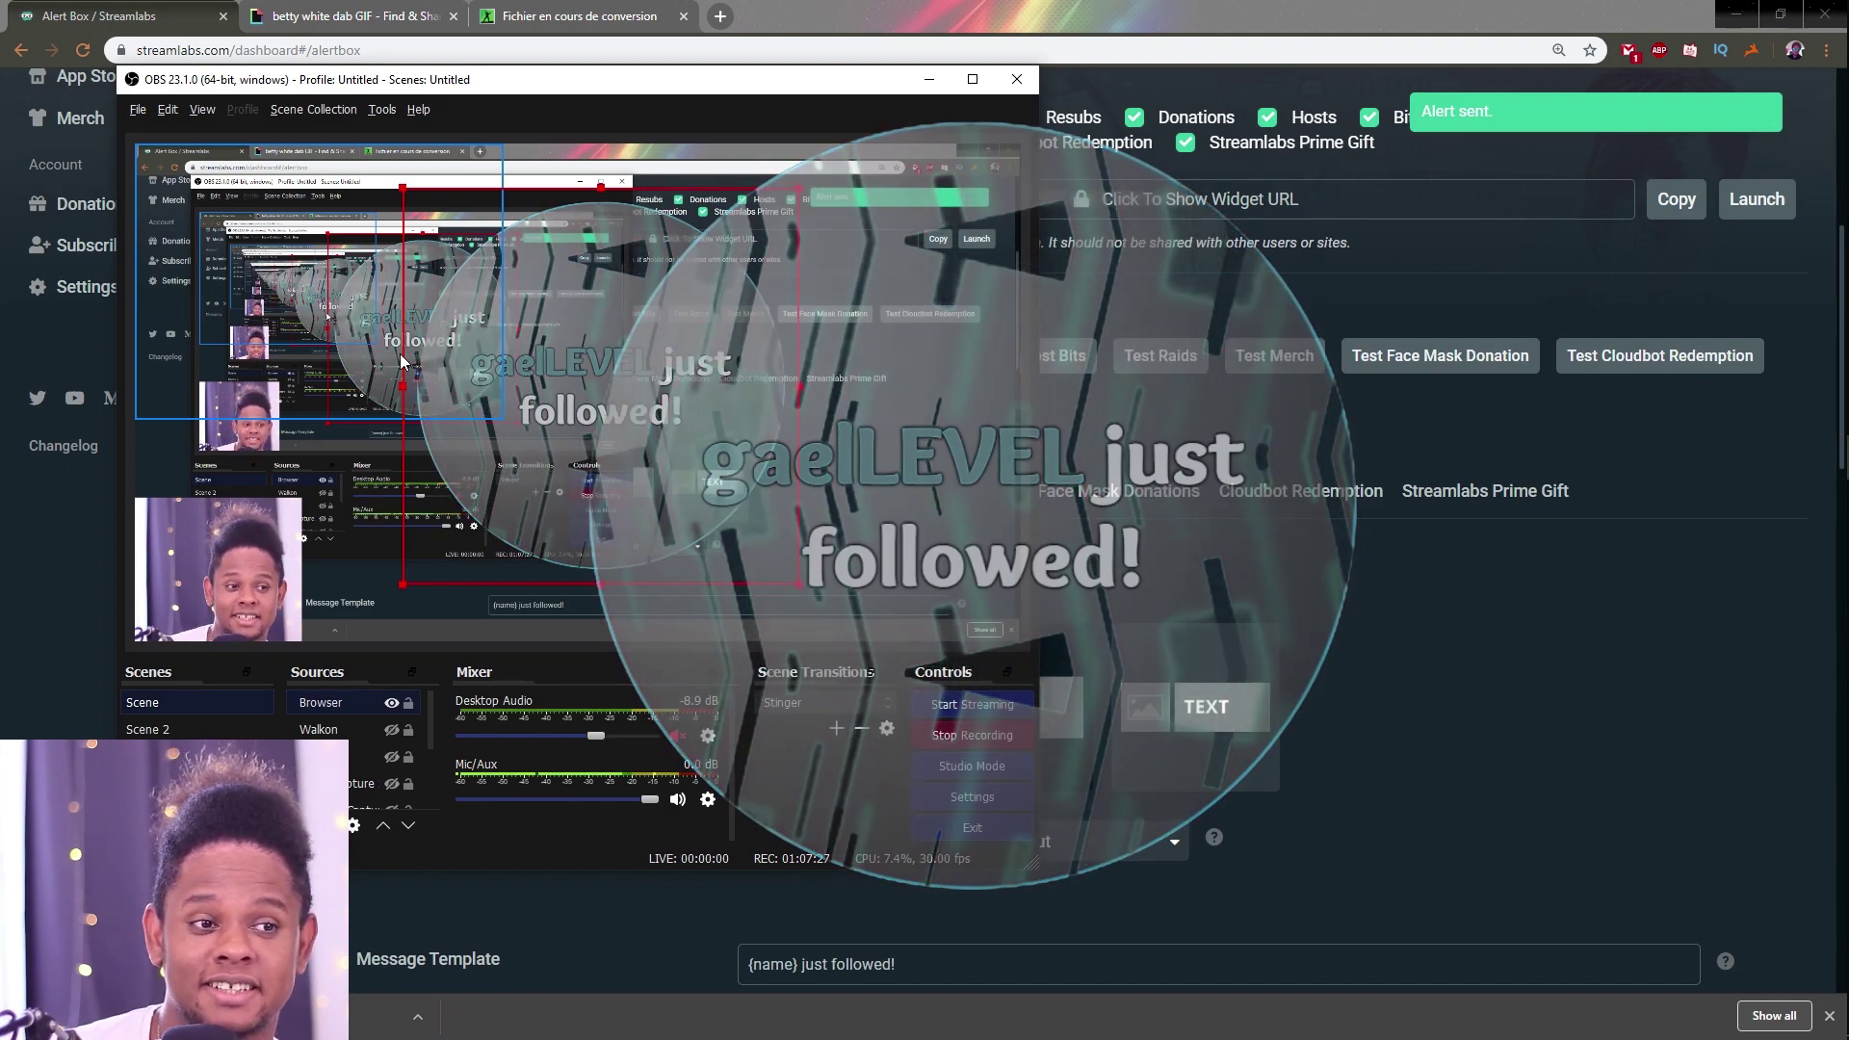
Step: Snap the browser to the right half and OBS to the left, then open the alert source's options
left_click(834, 10)
left_click_drag(834, 11, 1848, 120)
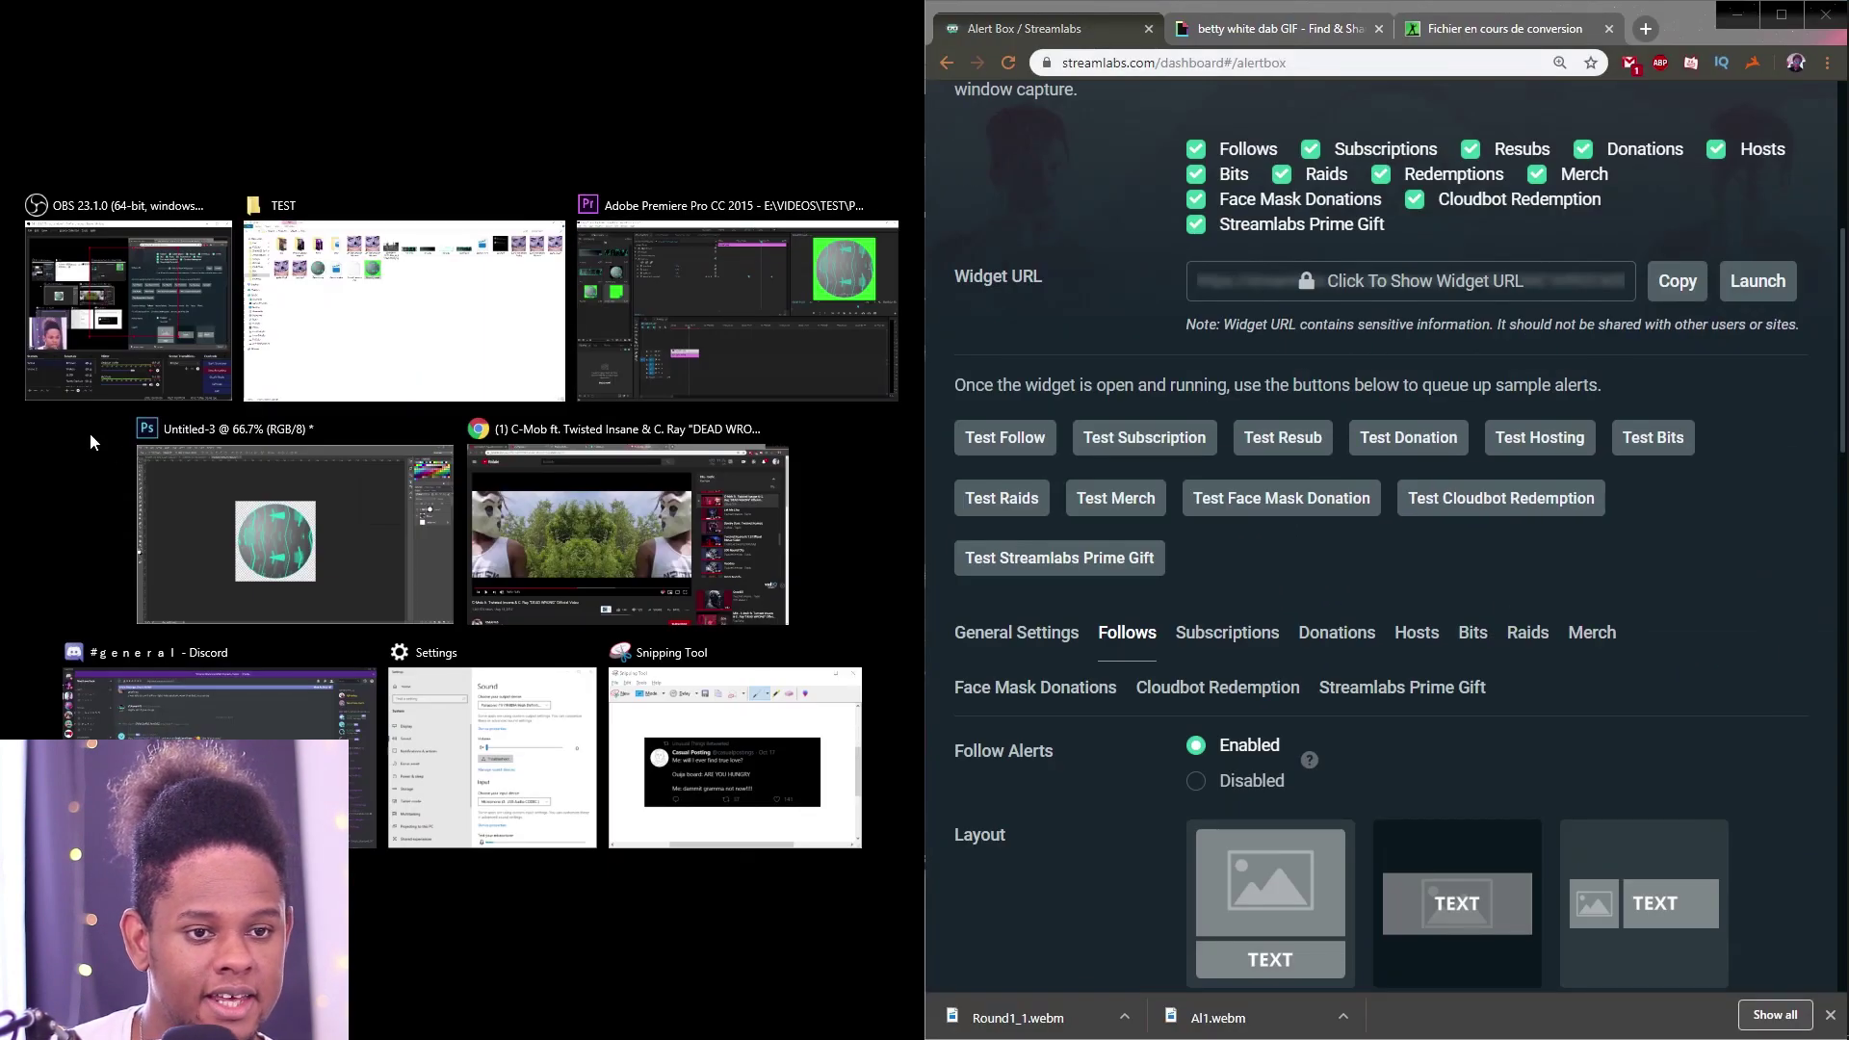
left_click(101, 381)
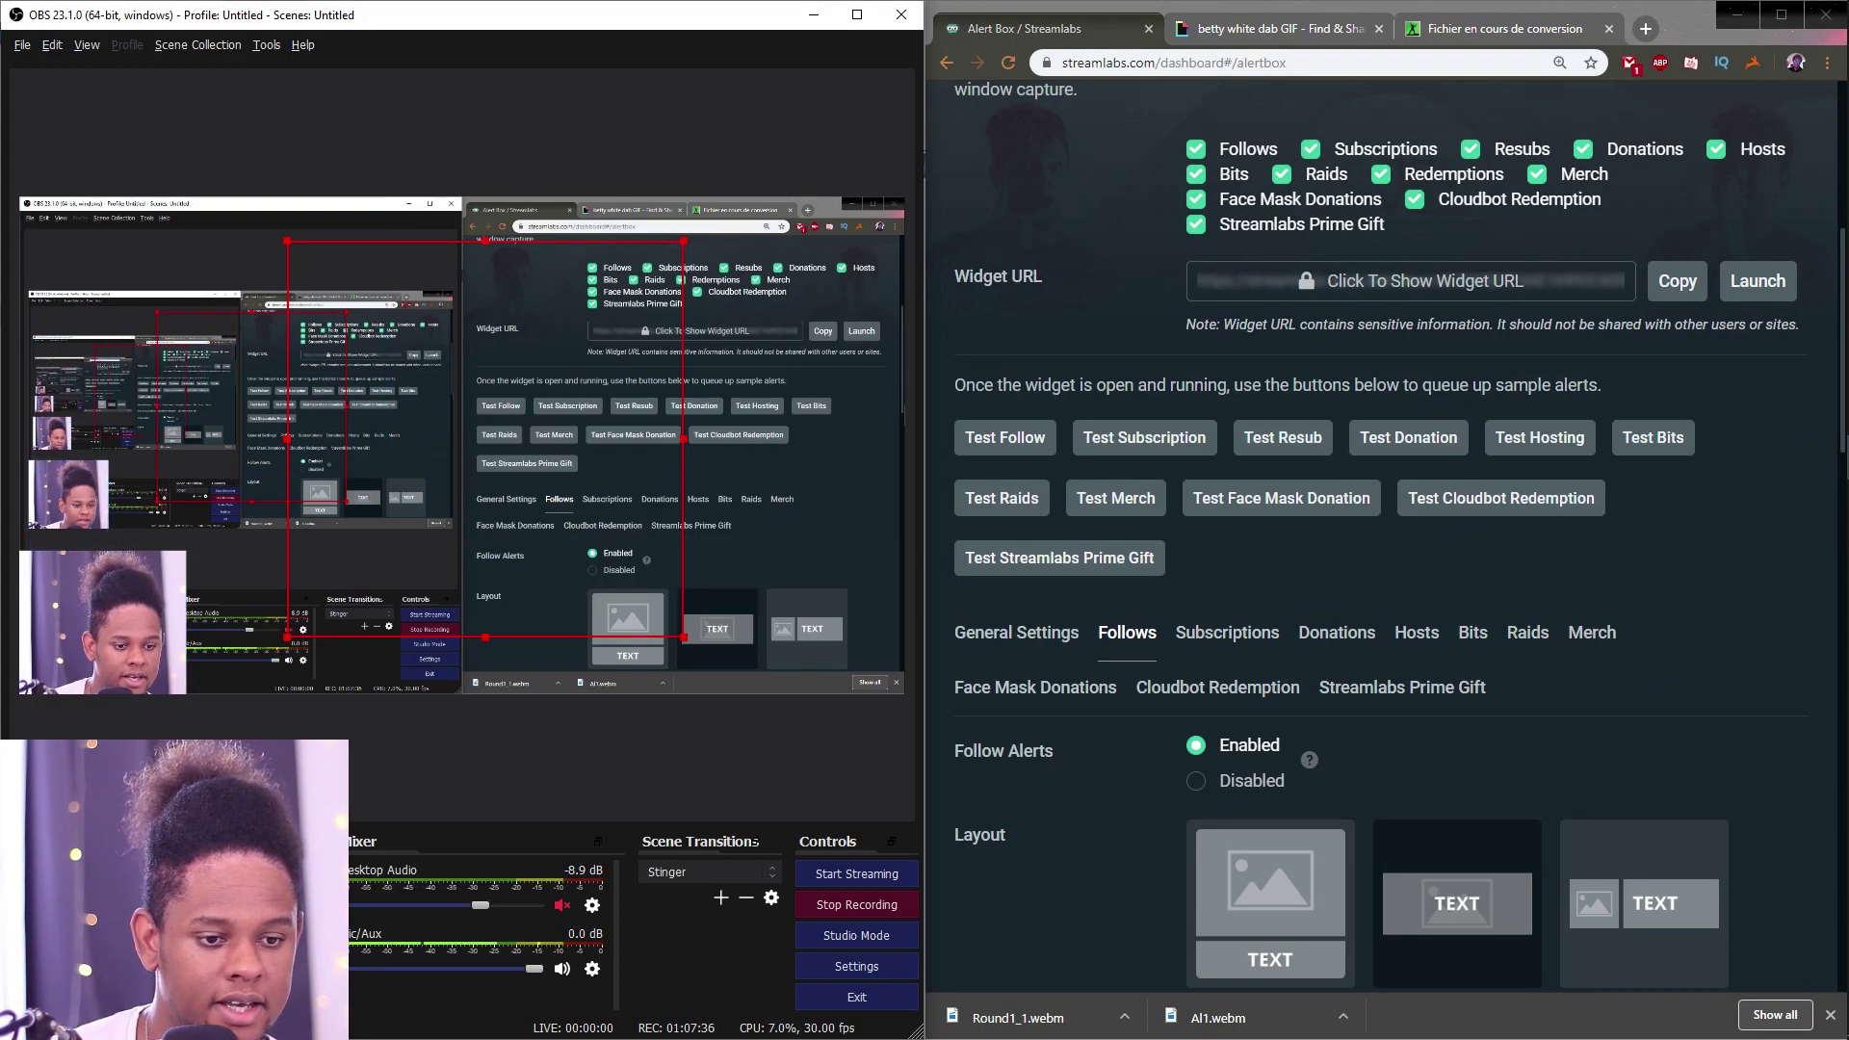
right_click(130, 682)
Step: Send a test follow alert and drag the Chroma Key similarity down to 342
left_click(183, 766)
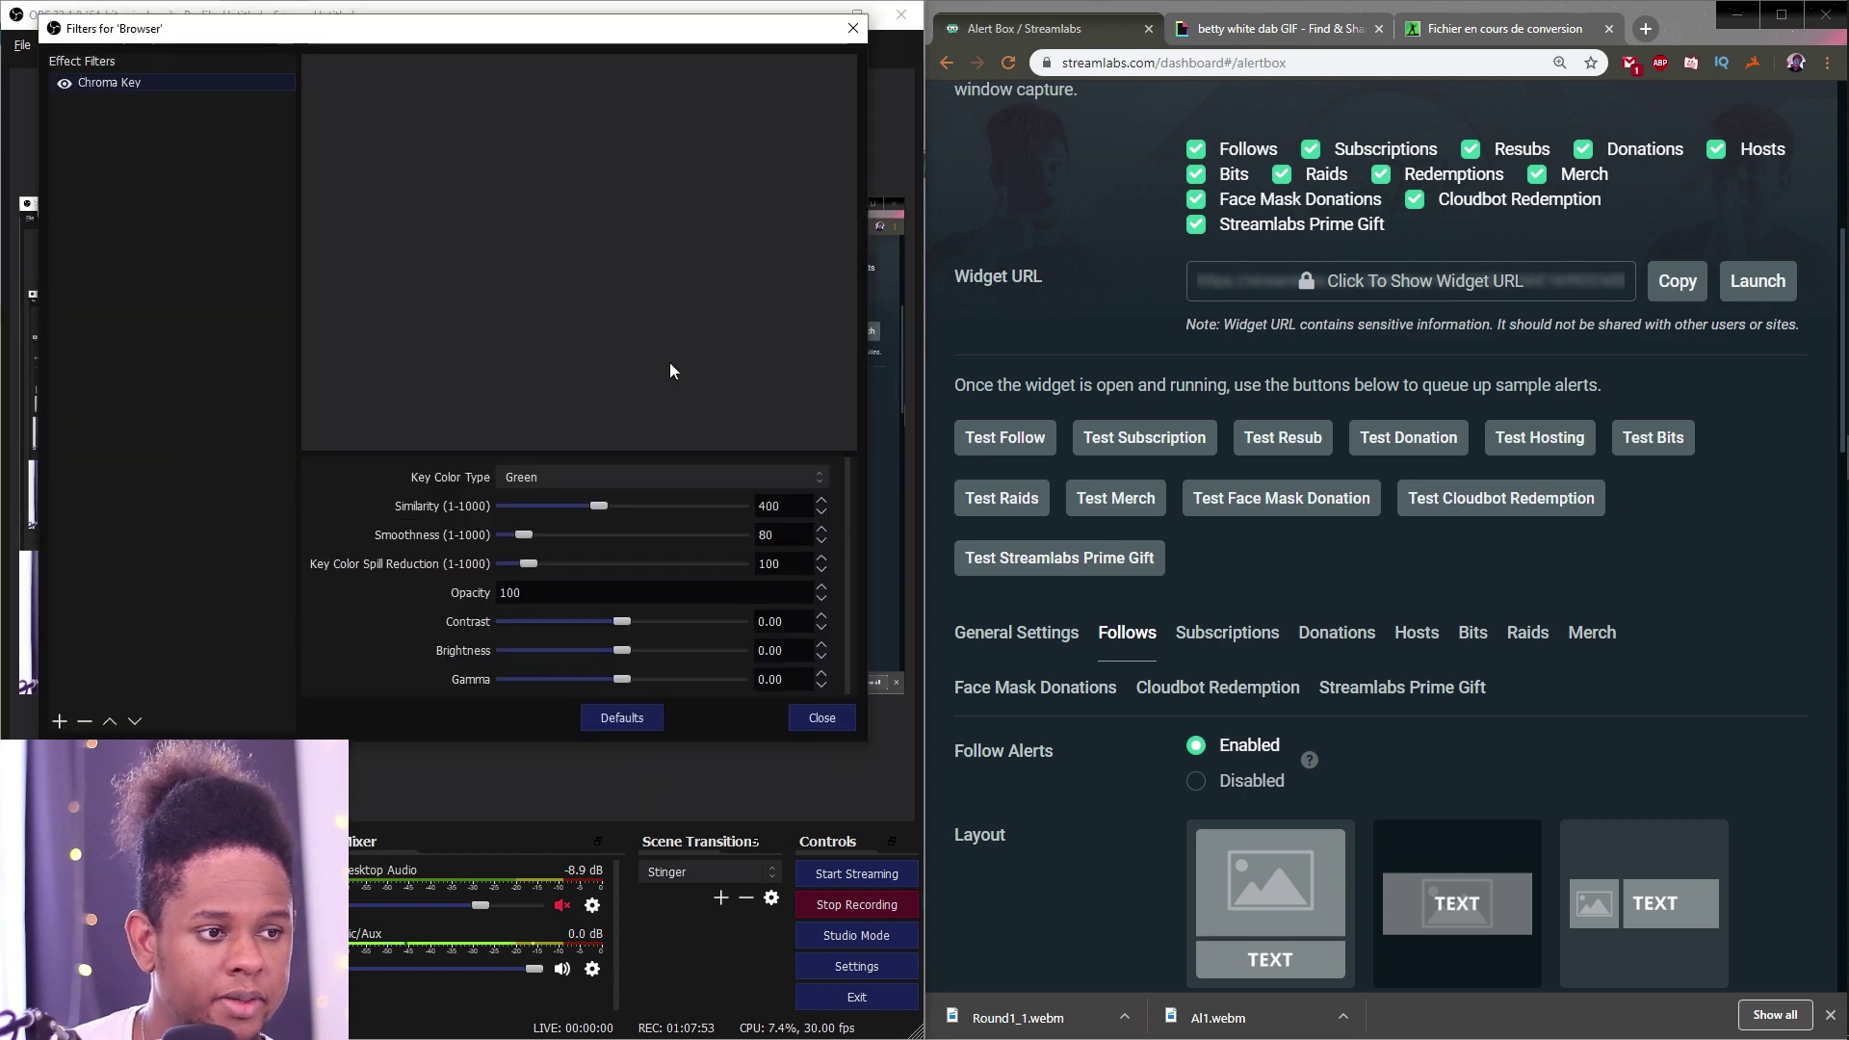
left_click(975, 436)
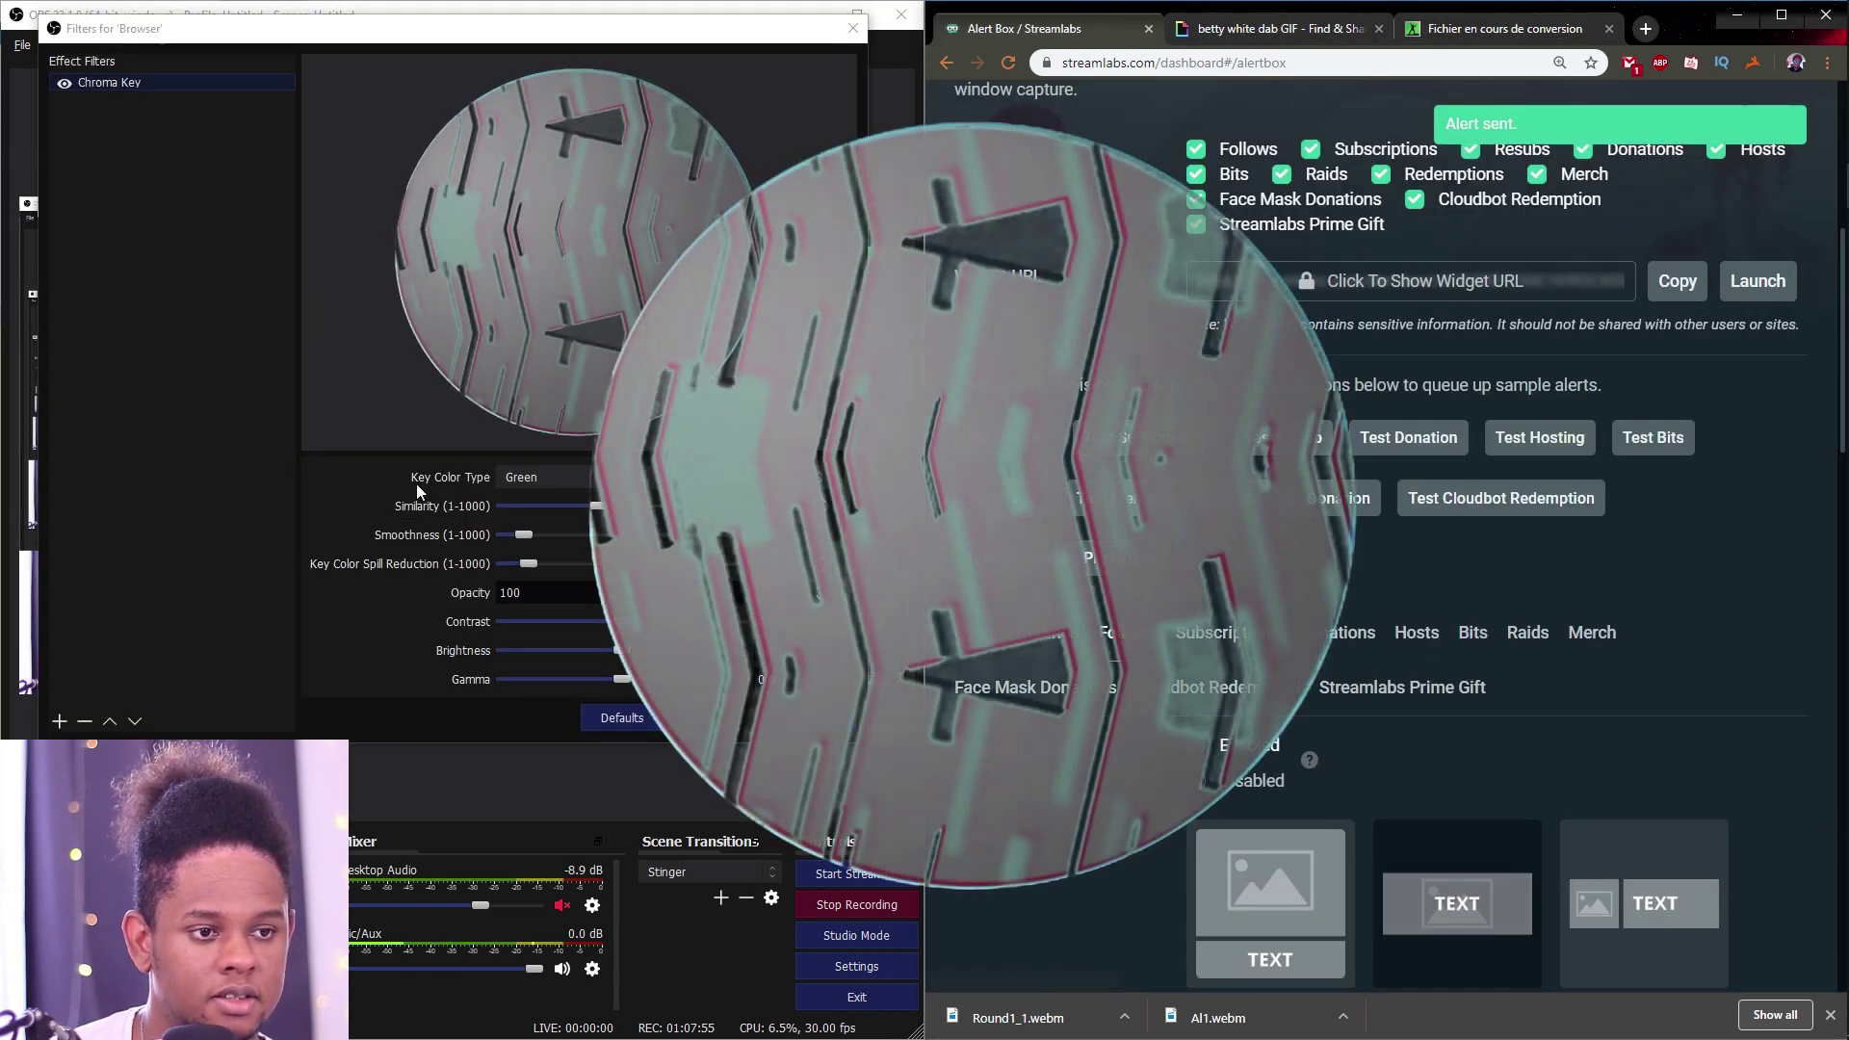
left_click(575, 511)
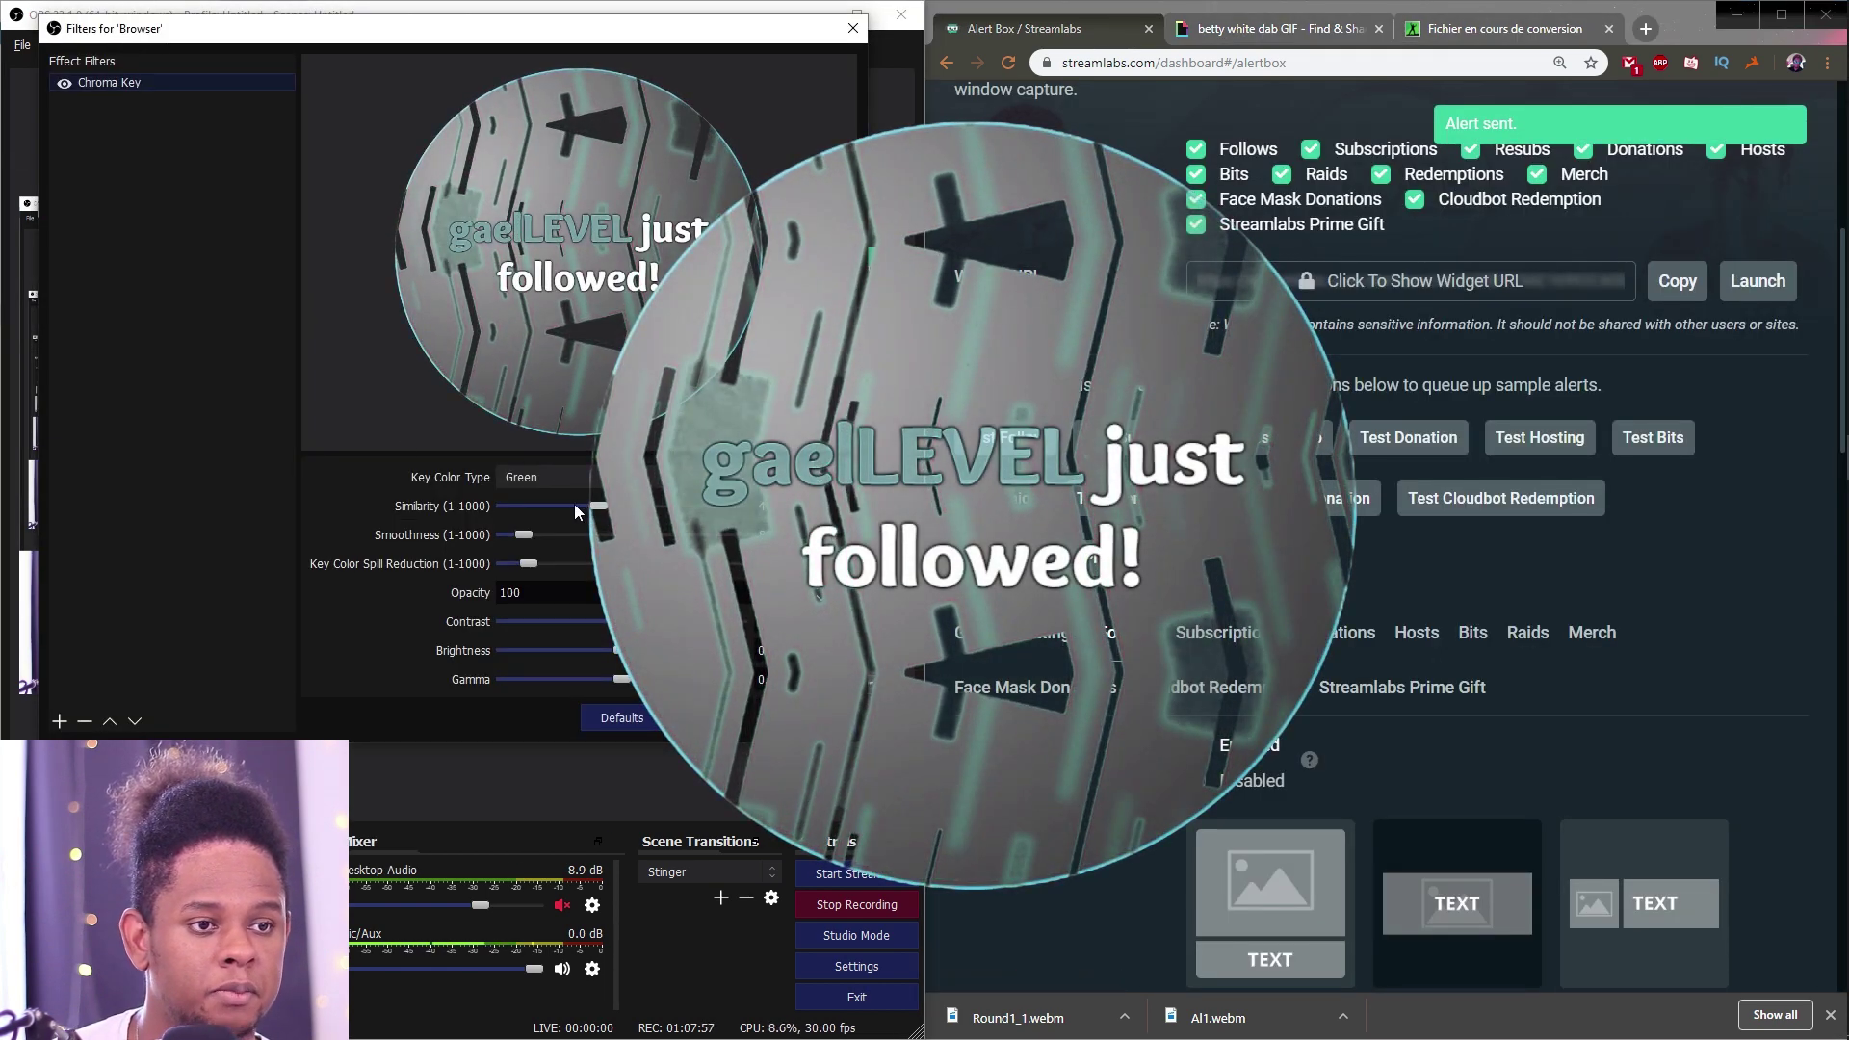
mouse_move(574, 504)
left_mouse_down()
mouse_move(551, 504)
mouse_move(587, 505)
left_mouse_up()
Step: With another test follow playing, lower the similarity further to 285 and close the filters window
left_click(1038, 449)
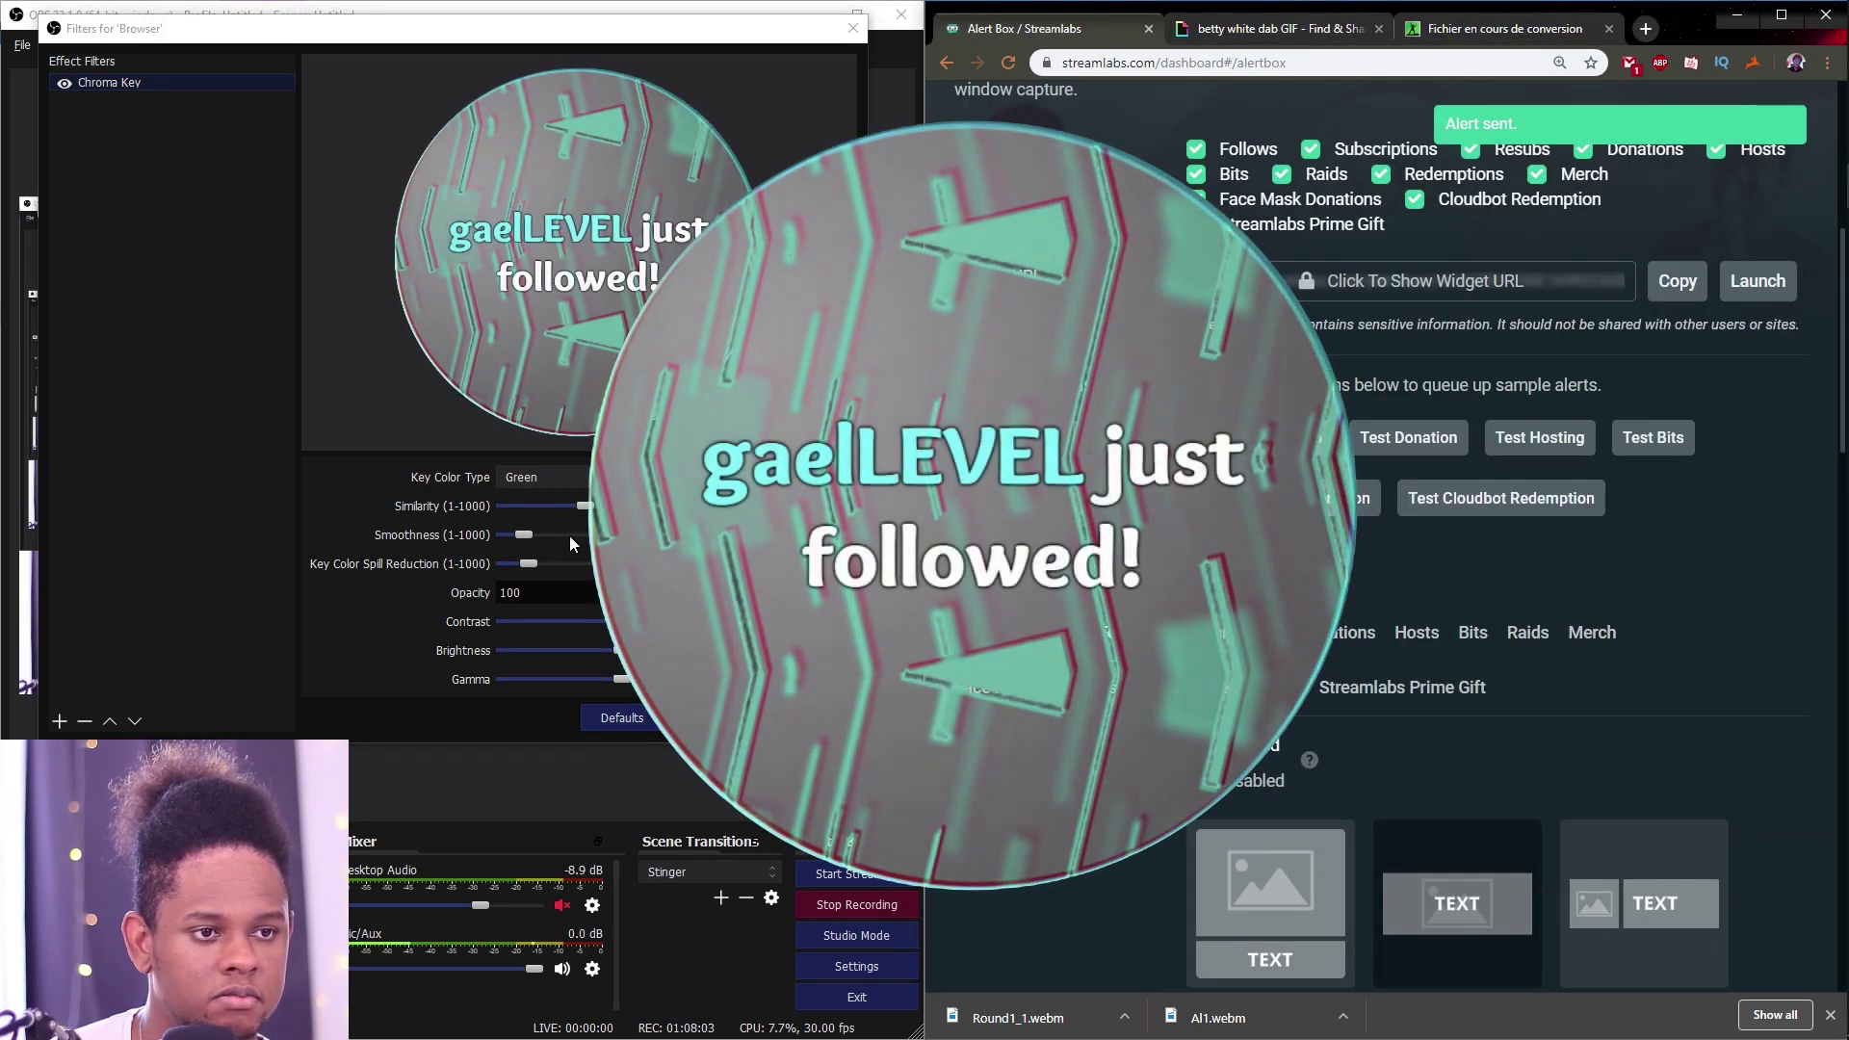
left_click(574, 506)
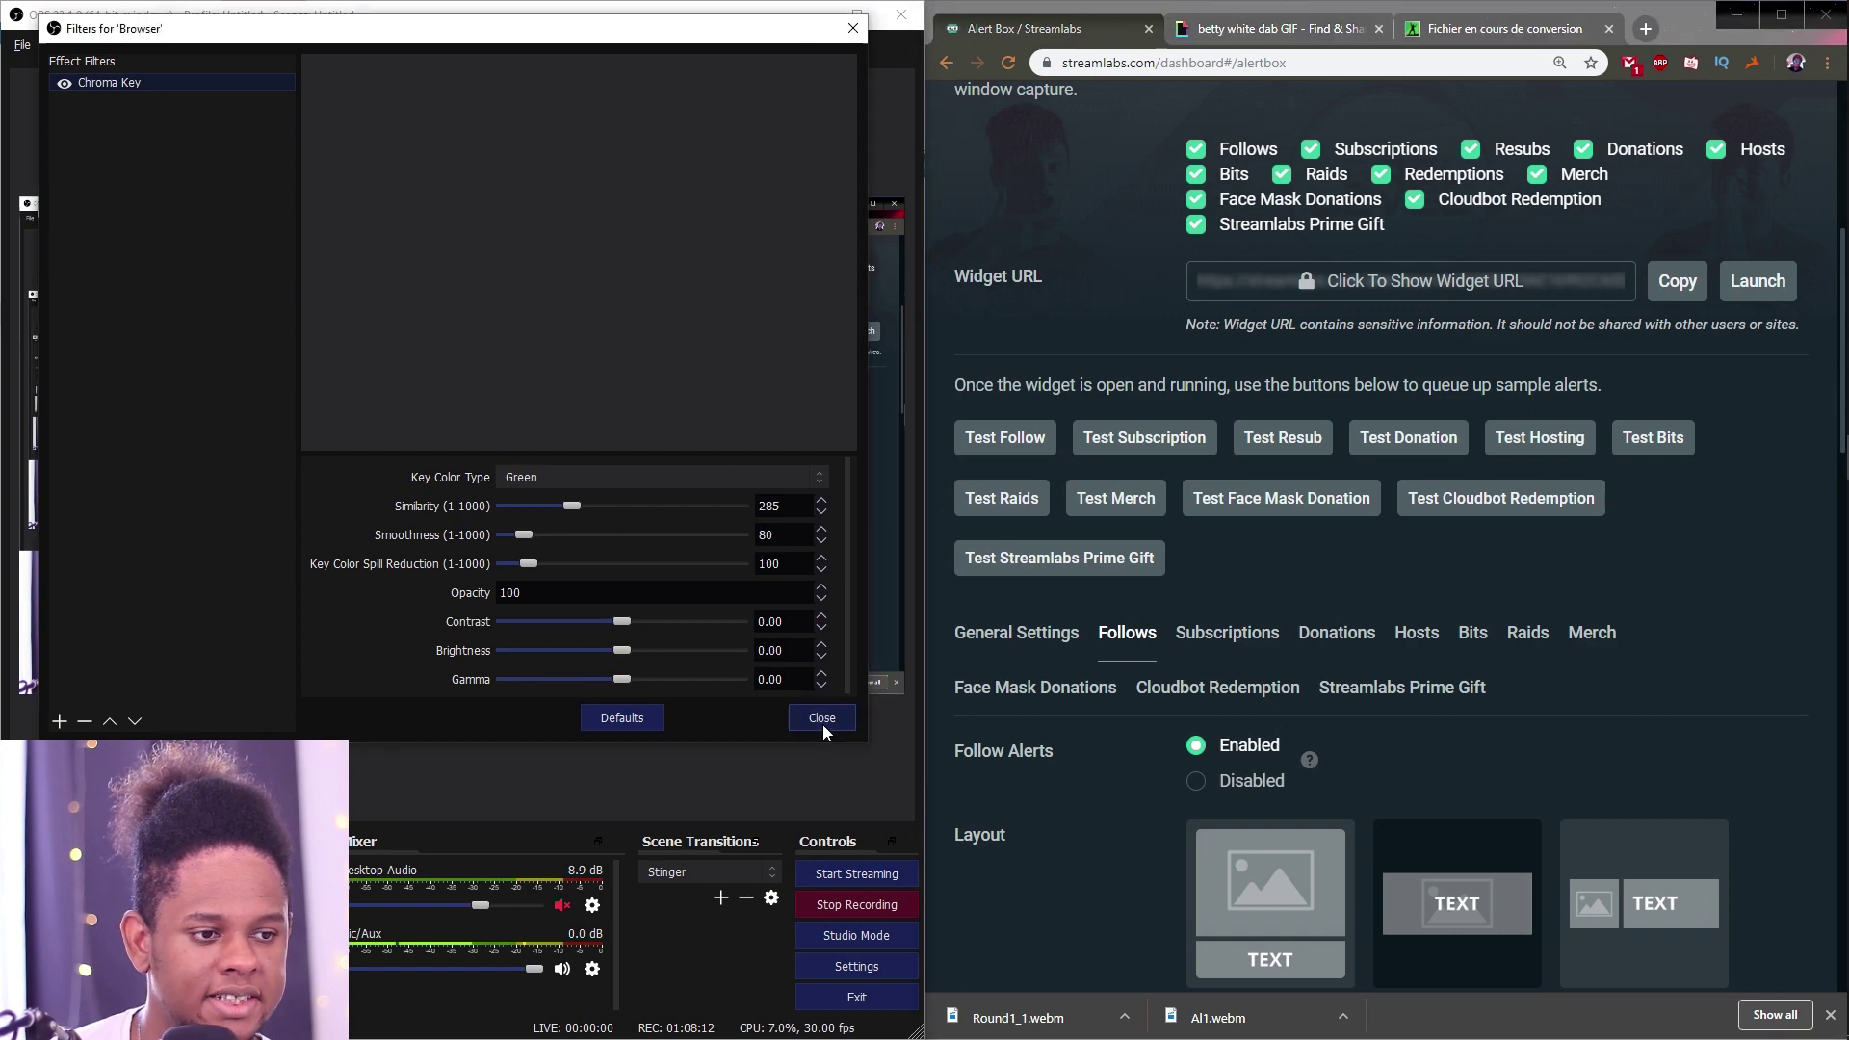
left_click(822, 724)
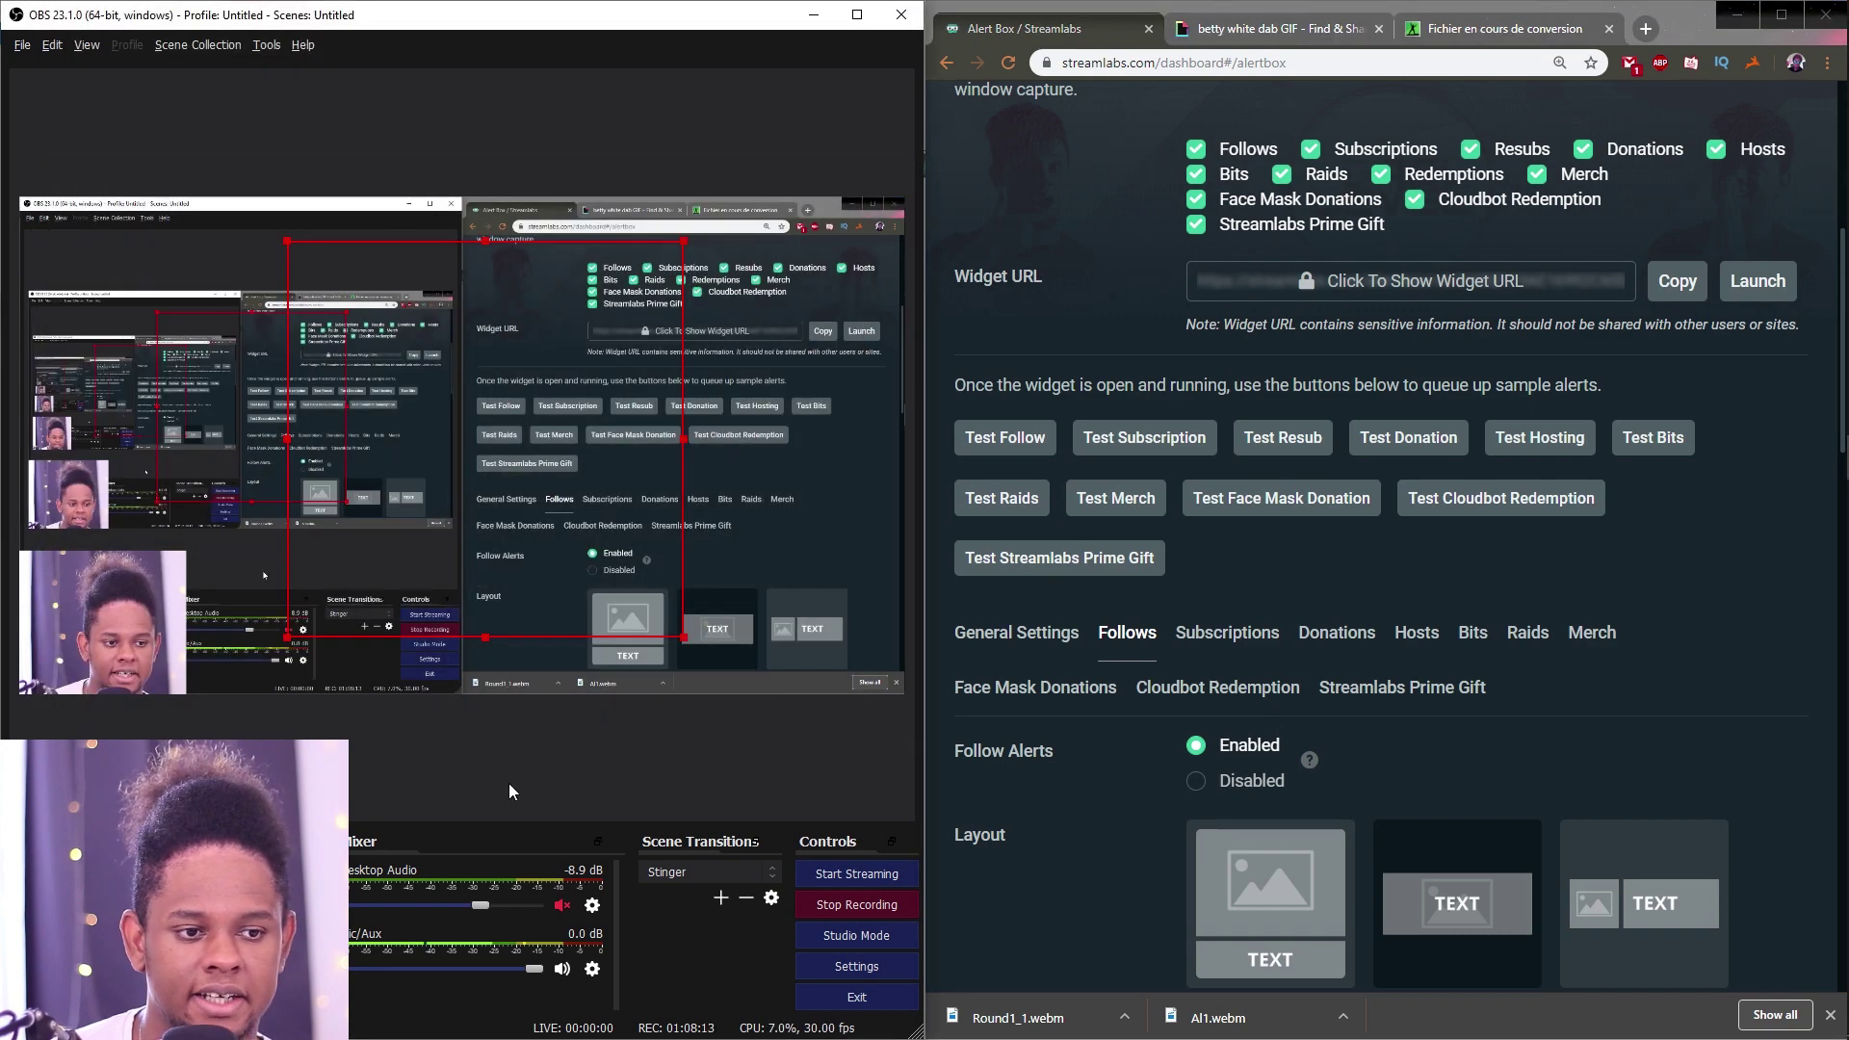
left_click(1011, 438)
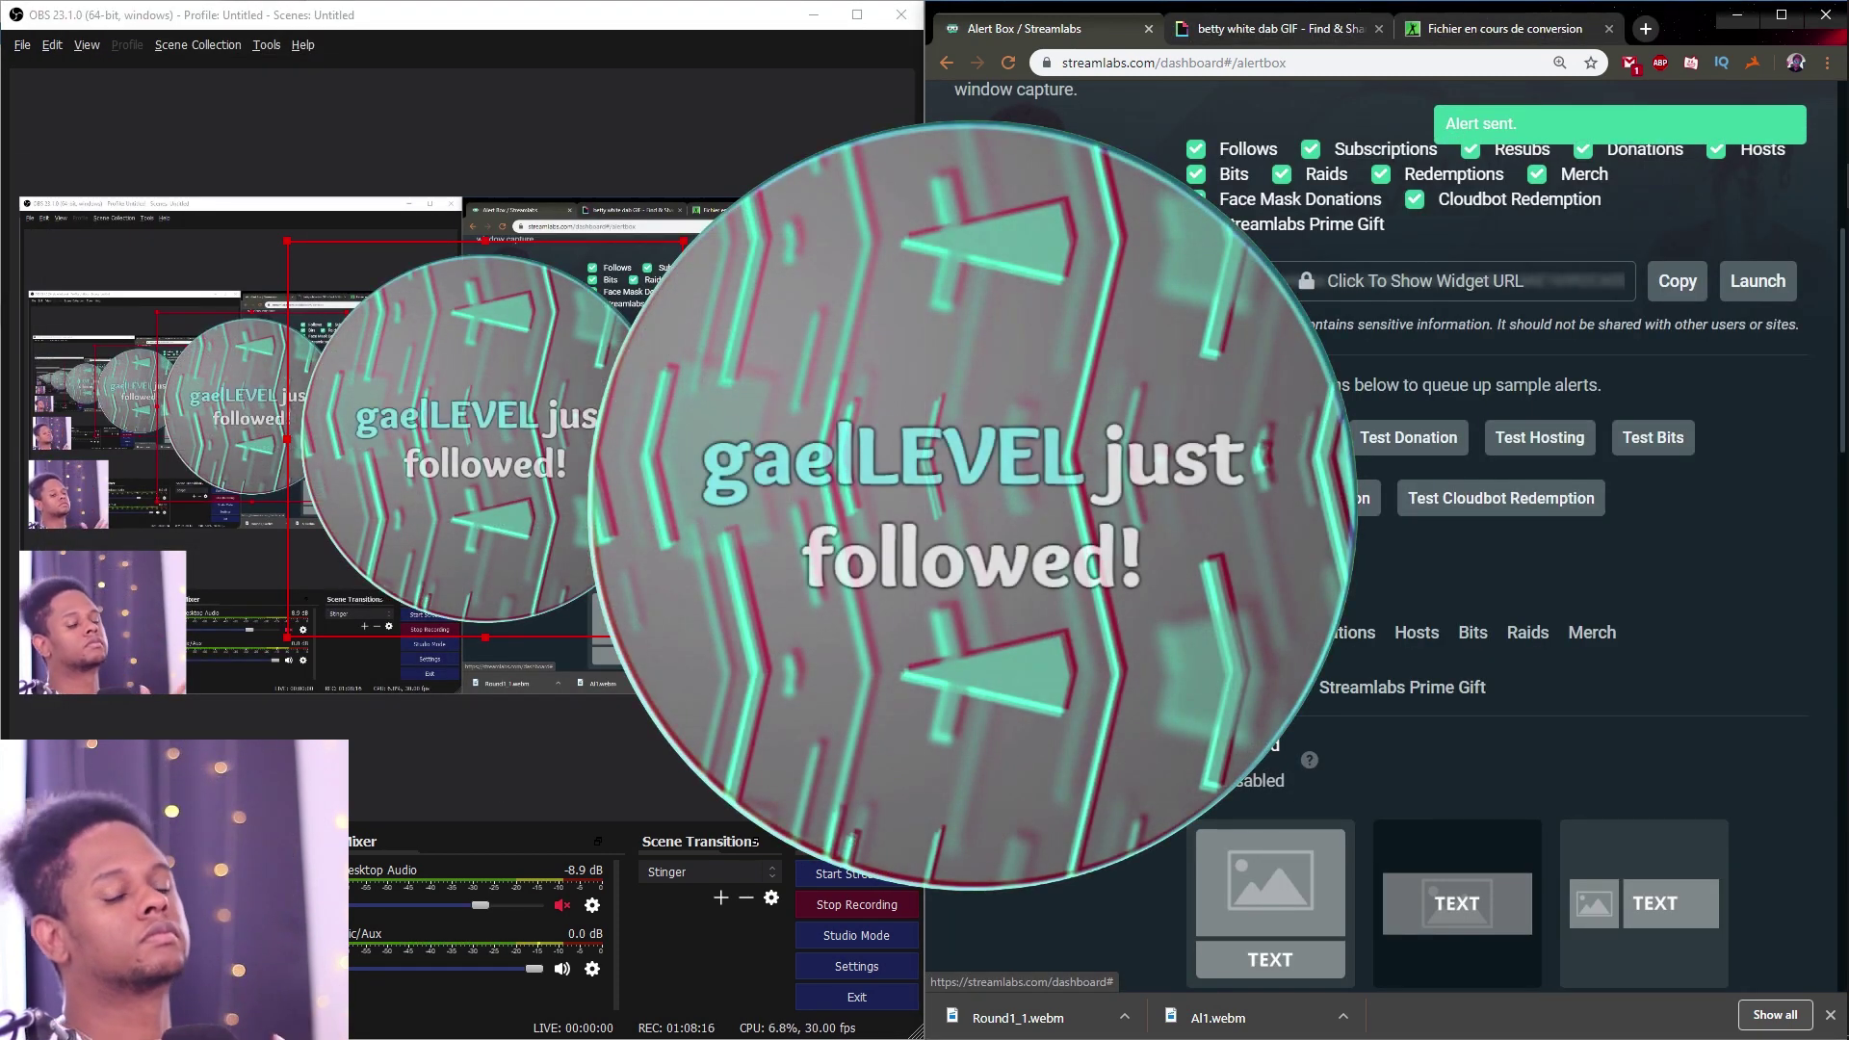